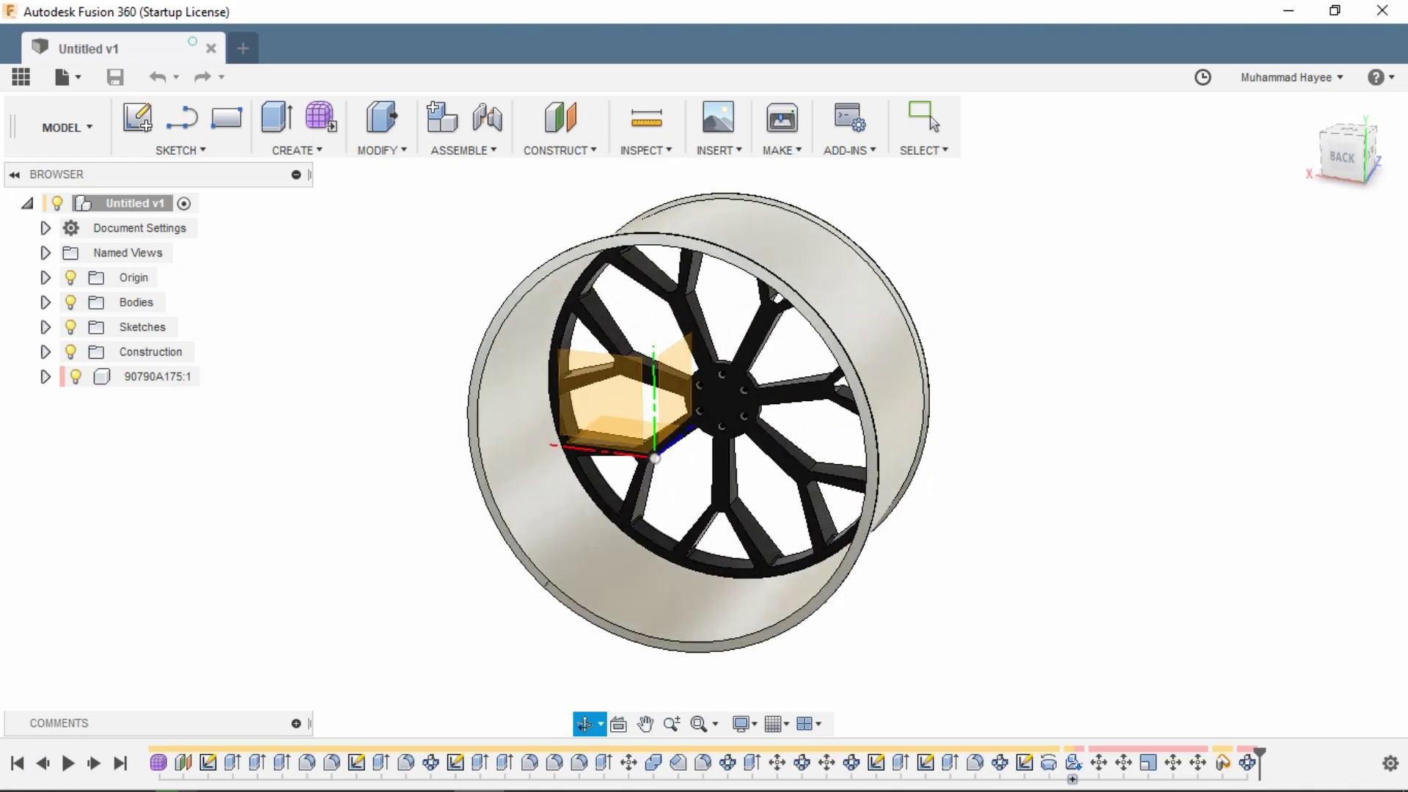
Start a sketch on the XY origin plane and draw a 3.5 in diameter circle centred on the origin.
{"action": "scroll", "coordinate": [723, 409], "scroll_direction": "up", "scroll_amount": 5}
{"action": "left_click", "coordinate": [466, 497]}
{"action": "left_click", "coordinate": [137, 119]}
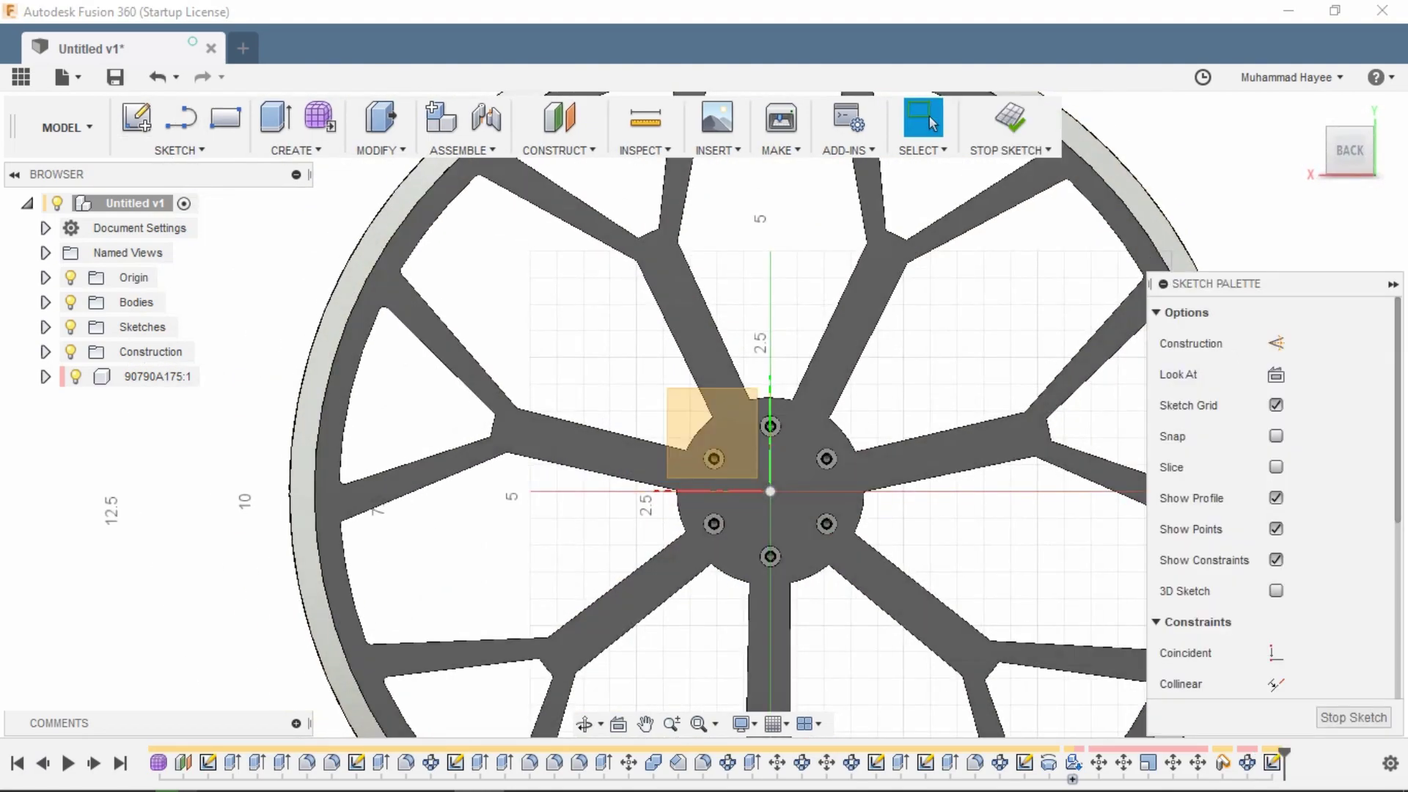
{"action": "left_click", "coordinate": [180, 150]}
{"action": "mouse_move", "coordinate": [157, 242]}
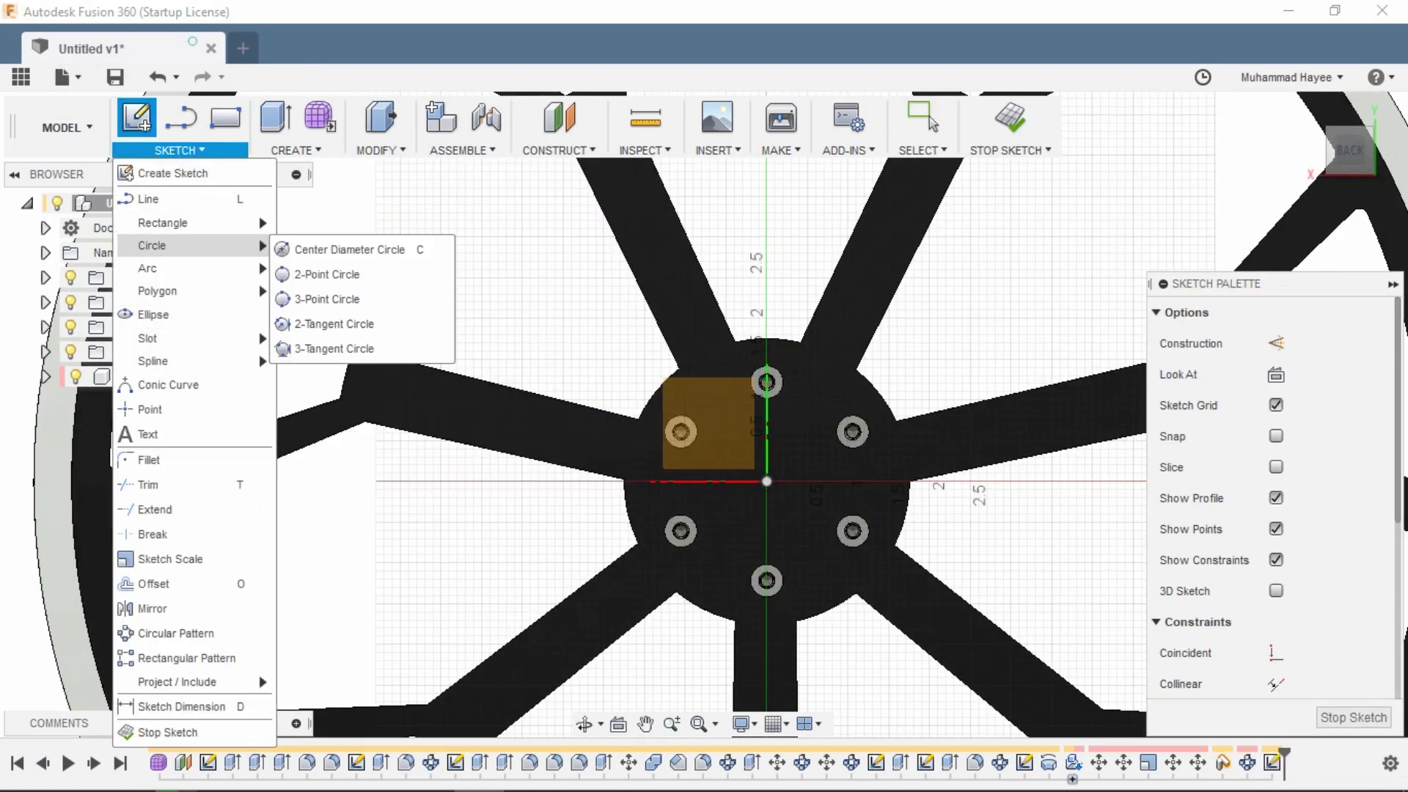
{"action": "left_click", "coordinate": [349, 242]}
{"action": "scroll", "coordinate": [767, 339], "scroll_direction": "up", "scroll_amount": 3}
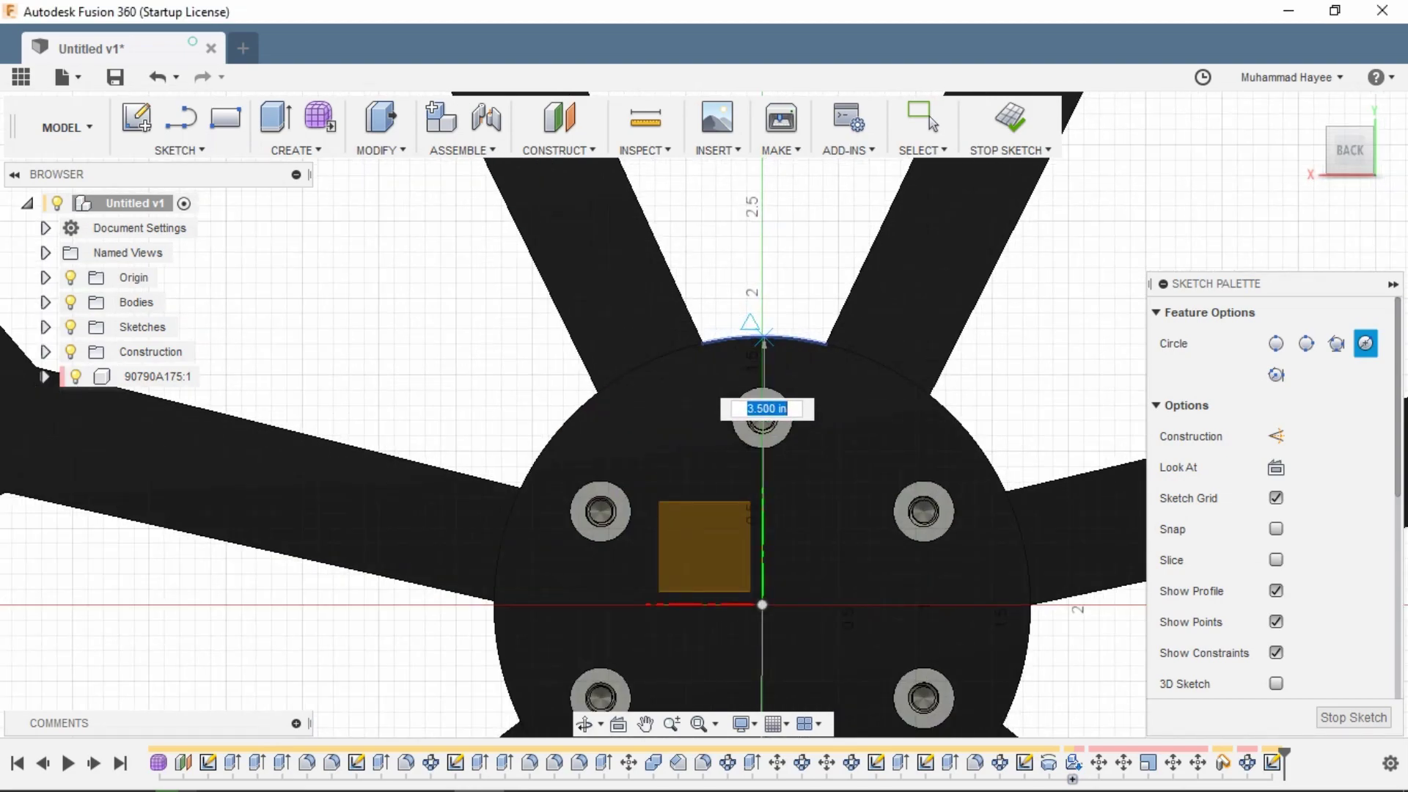
{"action": "key", "text": "Return"}
Extrude the circle up to the back face of the spokes, using the To Object extent and the Join operation.
{"action": "left_click", "coordinate": [926, 121]}
{"action": "left_click", "coordinate": [758, 342]}
{"action": "left_click", "coordinate": [828, 508]}
{"action": "scroll", "coordinate": [823, 511], "scroll_direction": "down", "scroll_amount": 3}
{"action": "middle_click_drag", "start_coordinate": [820, 511], "coordinate": [702, 319]}
{"action": "key", "text": "e"}
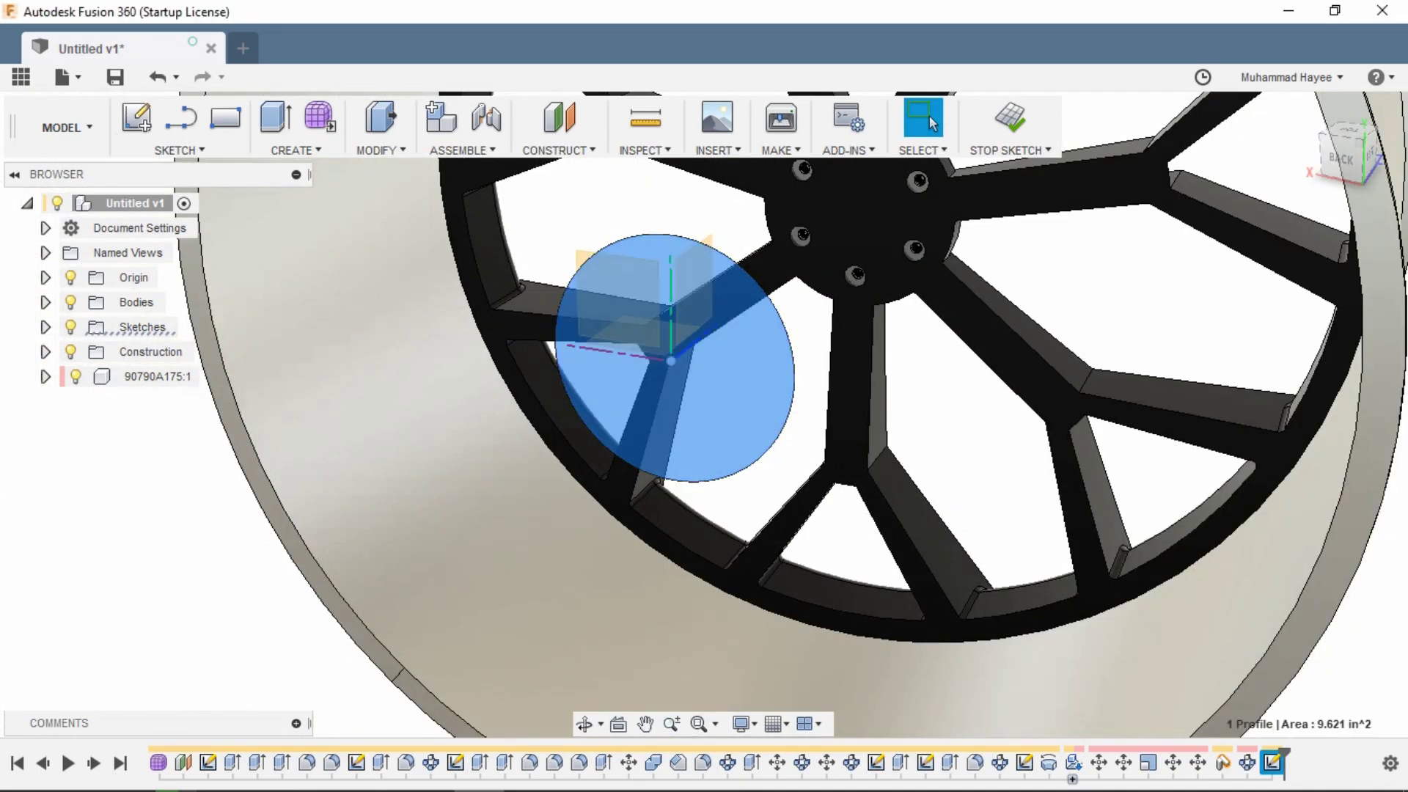
{"action": "mouse_move", "coordinate": [673, 356]}
{"action": "left_mouse_down"}
{"action": "mouse_move", "coordinate": [873, 196]}
{"action": "mouse_move", "coordinate": [745, 299]}
{"action": "left_mouse_up"}
{"action": "left_click", "coordinate": [1313, 405]}
{"action": "left_click", "coordinate": [1274, 456]}
{"action": "left_click", "coordinate": [864, 202]}
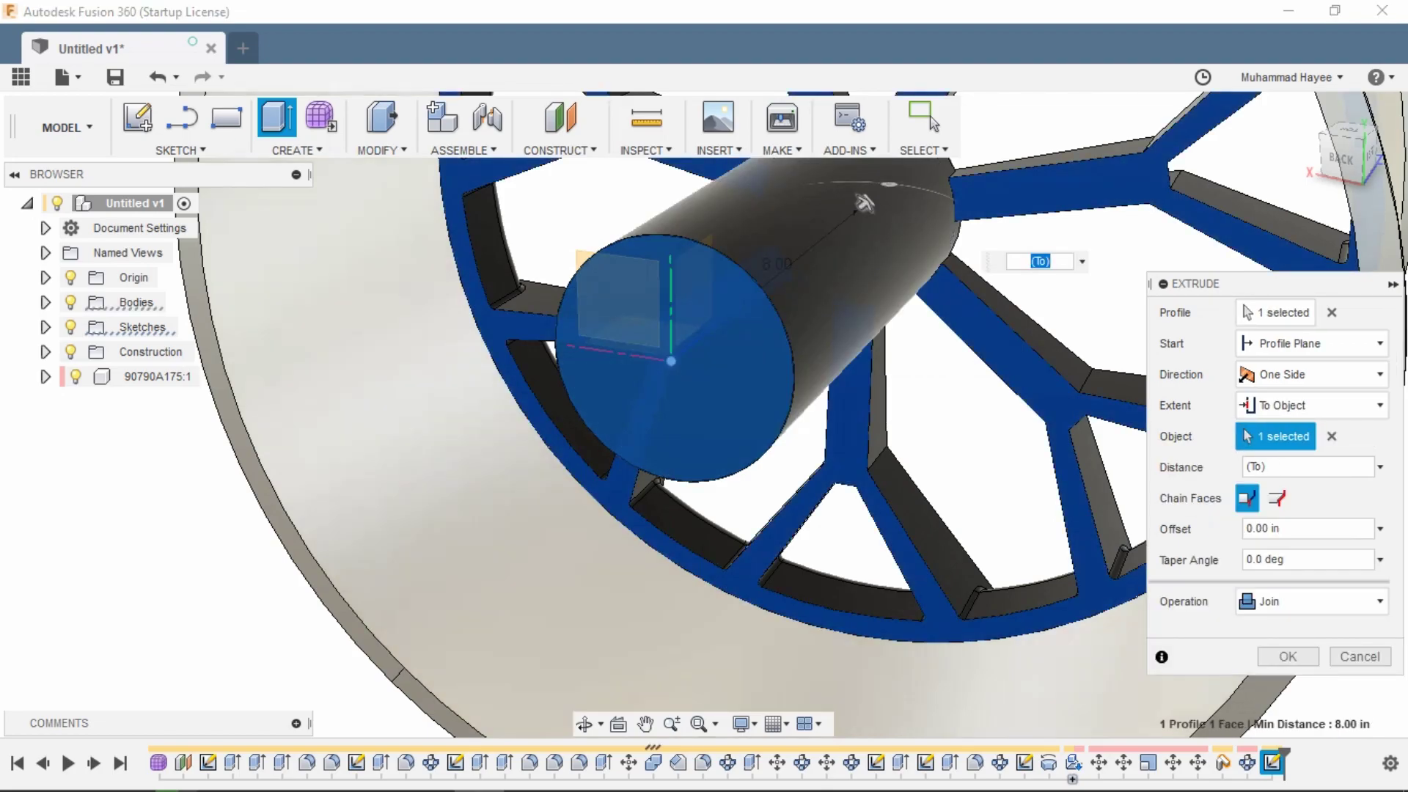
{"action": "left_click", "coordinate": [618, 724]}
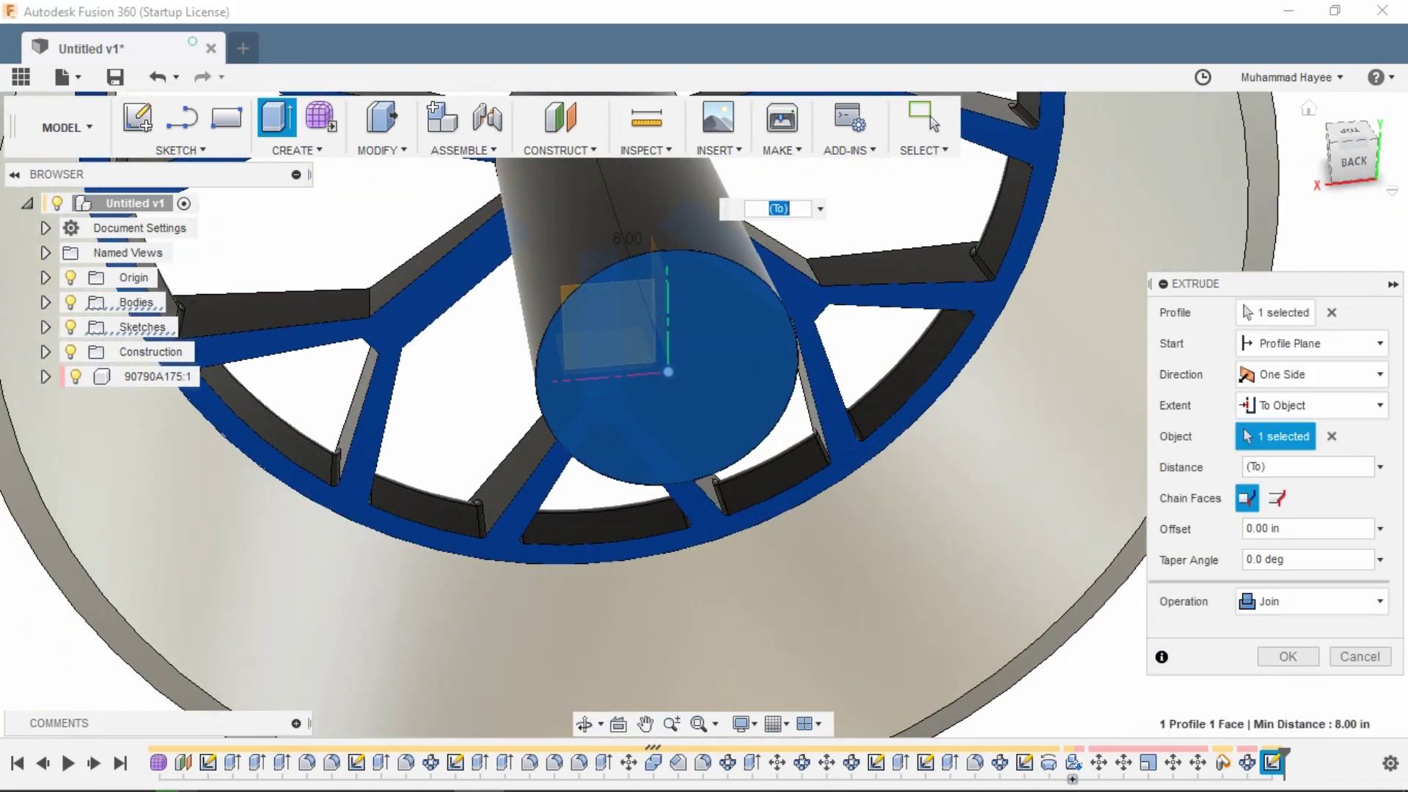
{"action": "key", "text": "Return"}
Use Press Pull to push the cylinder's rear end face inward, leaving a short boss behind the hub.
{"action": "scroll", "coordinate": [885, 405], "scroll_direction": "down", "scroll_amount": 3}
{"action": "left_click", "coordinate": [775, 369]}
{"action": "key", "text": "q"}
{"action": "left_click_drag", "start_coordinate": [774, 366], "coordinate": [713, 228]}
{"action": "key", "text": "Return"}
{"action": "mouse_move", "coordinate": [713, 227]}
{"action": "middle_mouse_down", "text": "shift"}
{"action": "mouse_move", "coordinate": [1056, 239]}
{"action": "mouse_move", "coordinate": [712, 233]}
{"action": "middle_mouse_up", "text": "shift"}
Fillet the rear circular edge of the hub boss with a 0.20 in radius and hide the 90790A175:1 component.
{"action": "scroll", "coordinate": [701, 161], "scroll_direction": "up", "scroll_amount": 3}
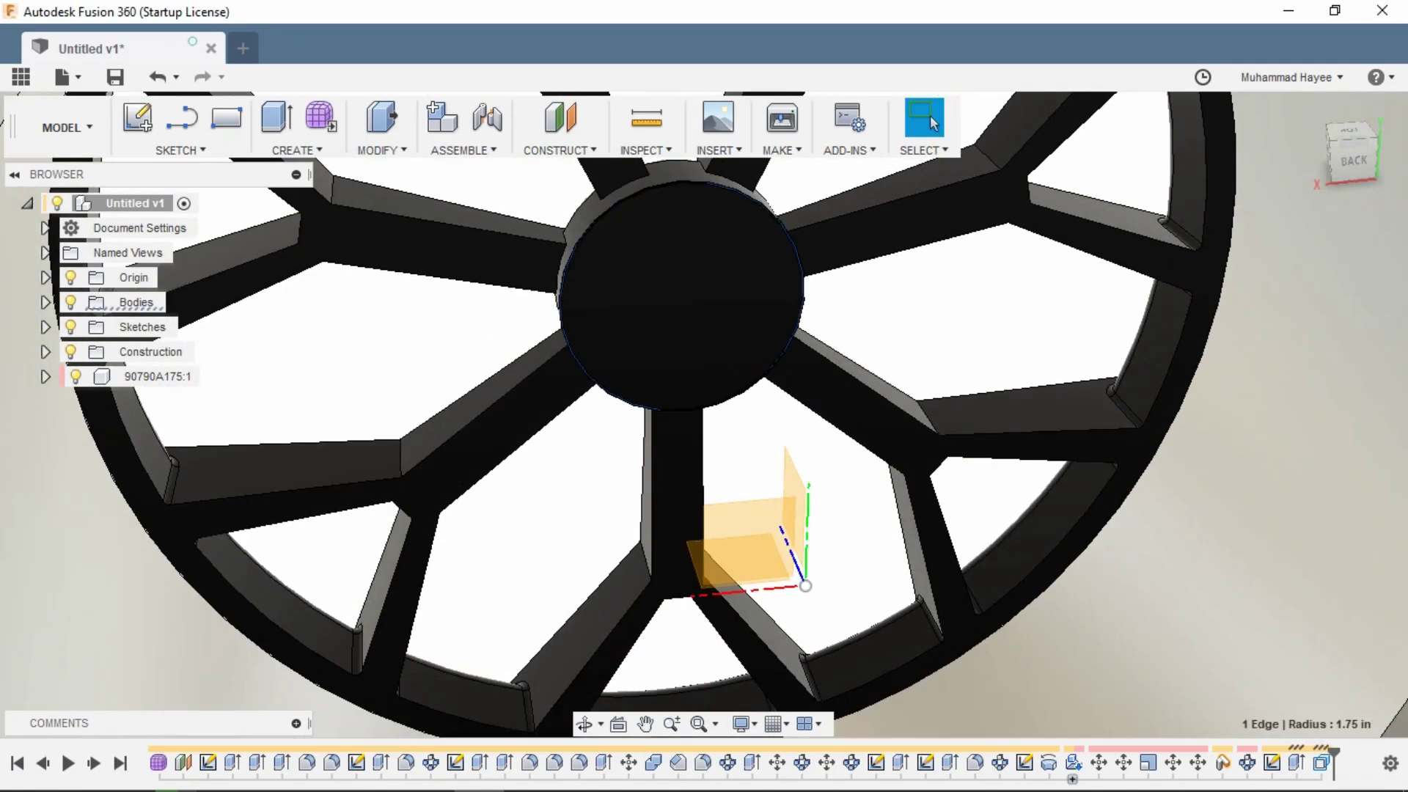
{"action": "key", "text": "f"}
{"action": "left_click", "coordinate": [703, 180]}
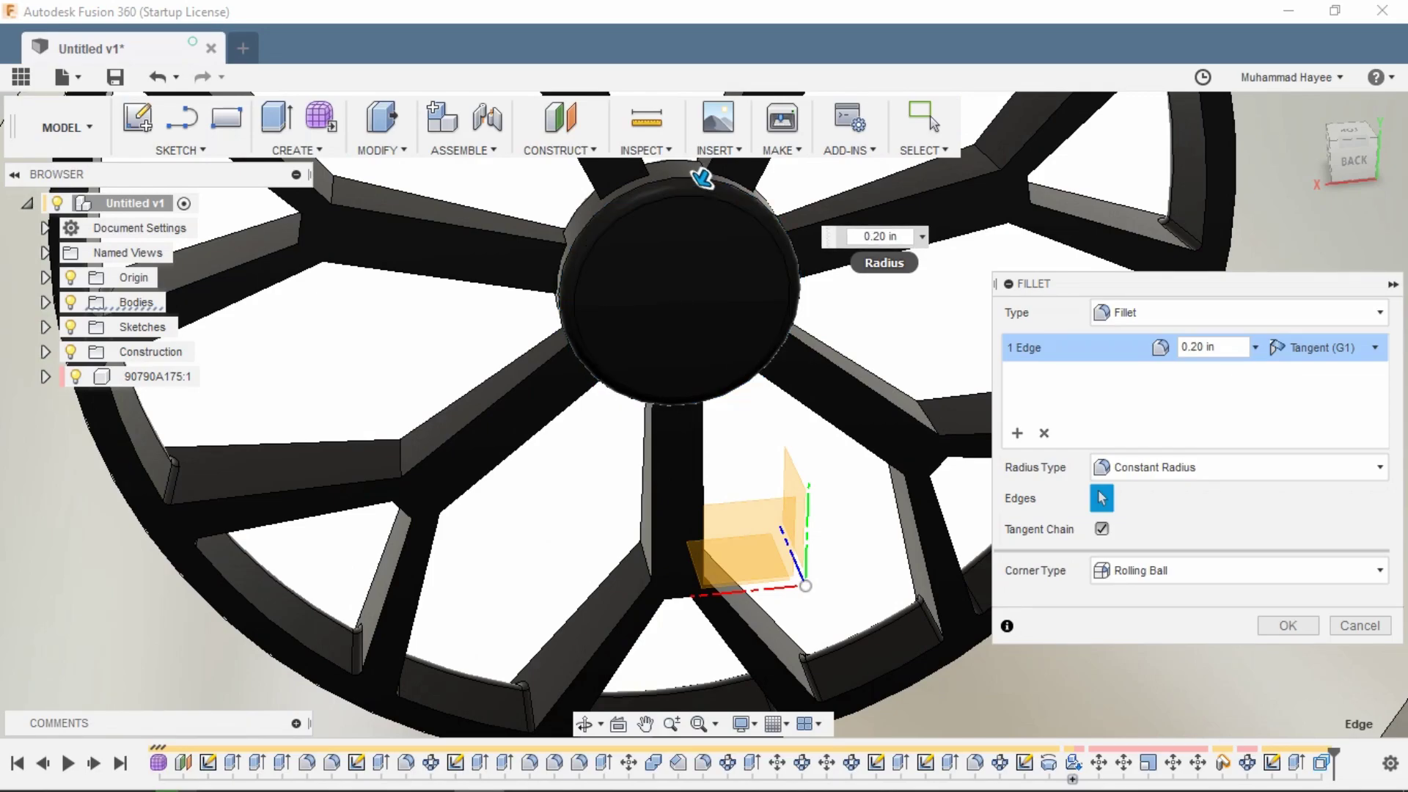
{"action": "key", "text": "Return"}
{"action": "scroll", "coordinate": [869, 217], "scroll_direction": "down", "scroll_amount": 2}
{"action": "middle_click_drag", "start_coordinate": [869, 216], "coordinate": [1174, 227], "text": "shift"}
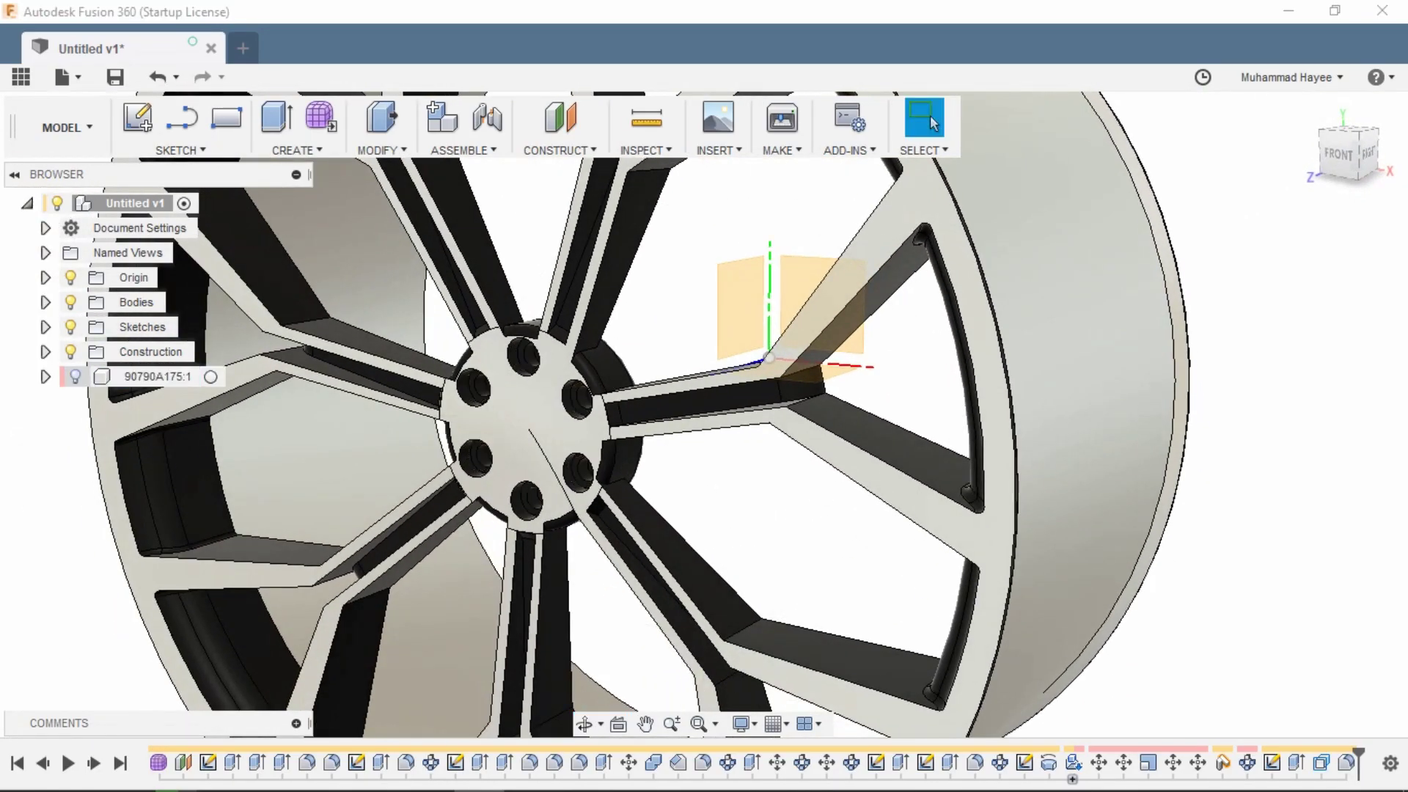
Extrude the small circle of Sketch5 as a cut through the hub boss to open the uppermost bolt hole.
{"action": "left_click", "coordinate": [45, 327]}
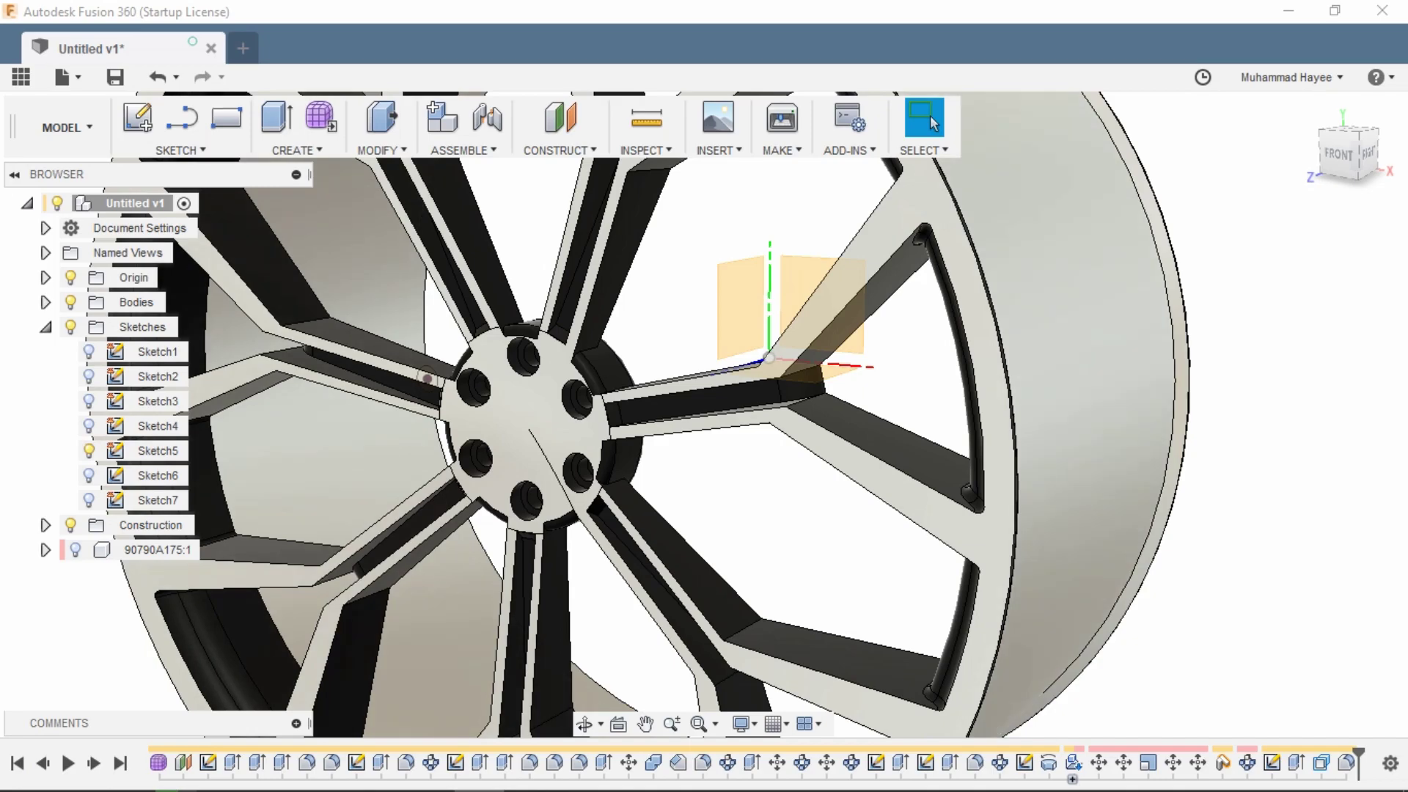
{"action": "scroll", "coordinate": [427, 379], "scroll_direction": "up", "scroll_amount": 4}
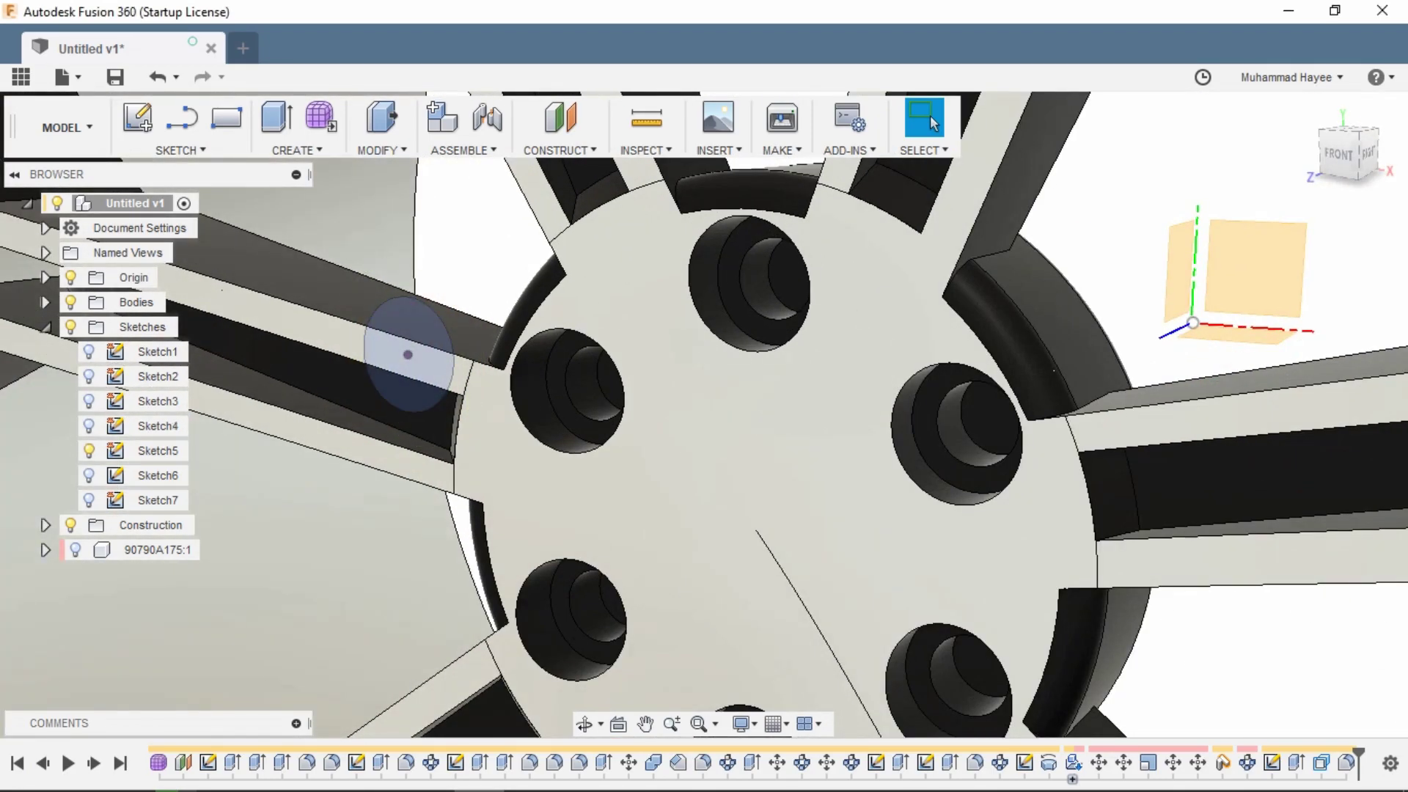
{"action": "left_click", "coordinate": [396, 357]}
{"action": "key", "text": "e"}
{"action": "left_click_drag", "start_coordinate": [396, 357], "coordinate": [983, 227]}
{"action": "key", "text": "Escape"}
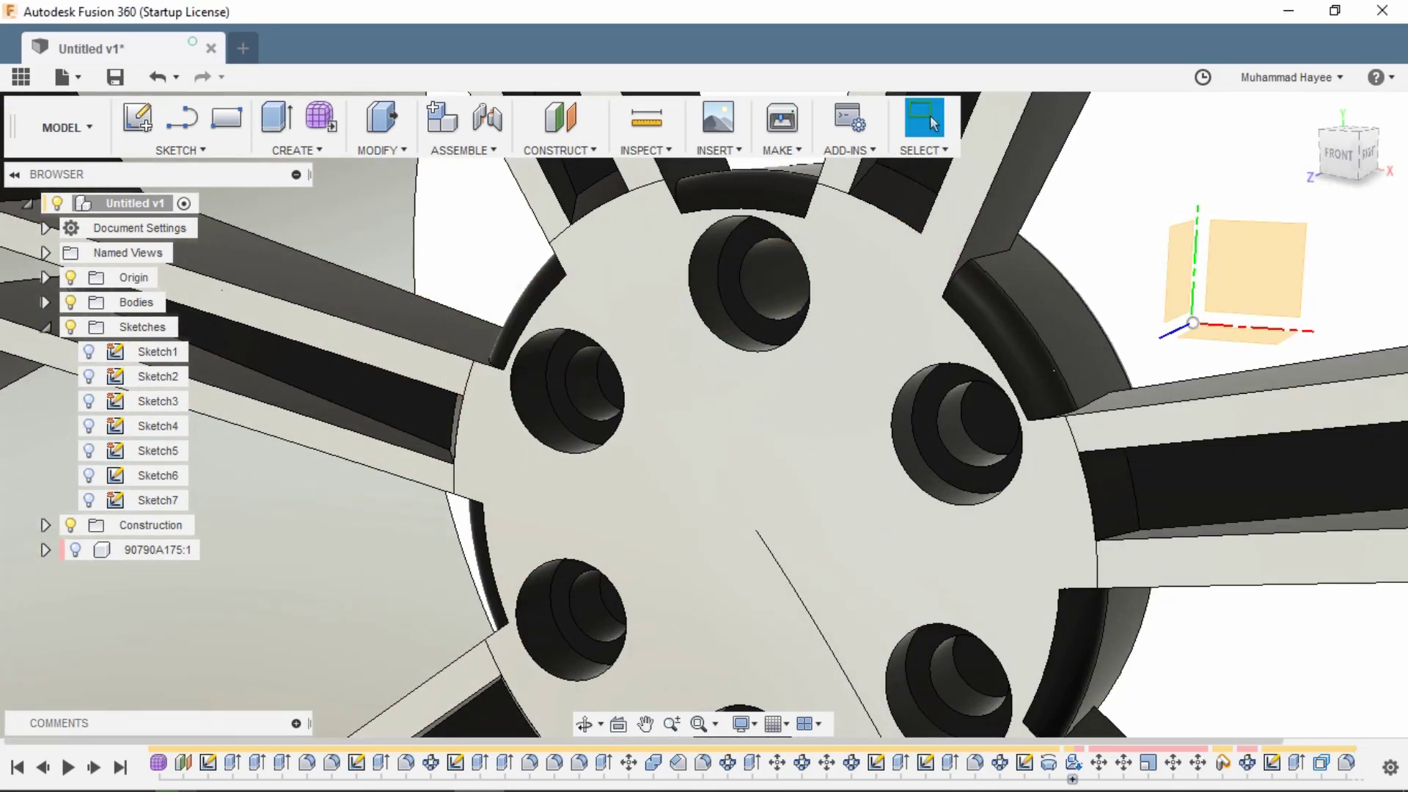
Pattern the uppermost bolt hole's inner face in a full circle around the hub's central axis, opening all six bolt holes.
{"action": "middle_click_drag", "start_coordinate": [514, 301], "coordinate": [587, 293], "text": "shift"}
{"action": "left_click", "coordinate": [586, 285]}
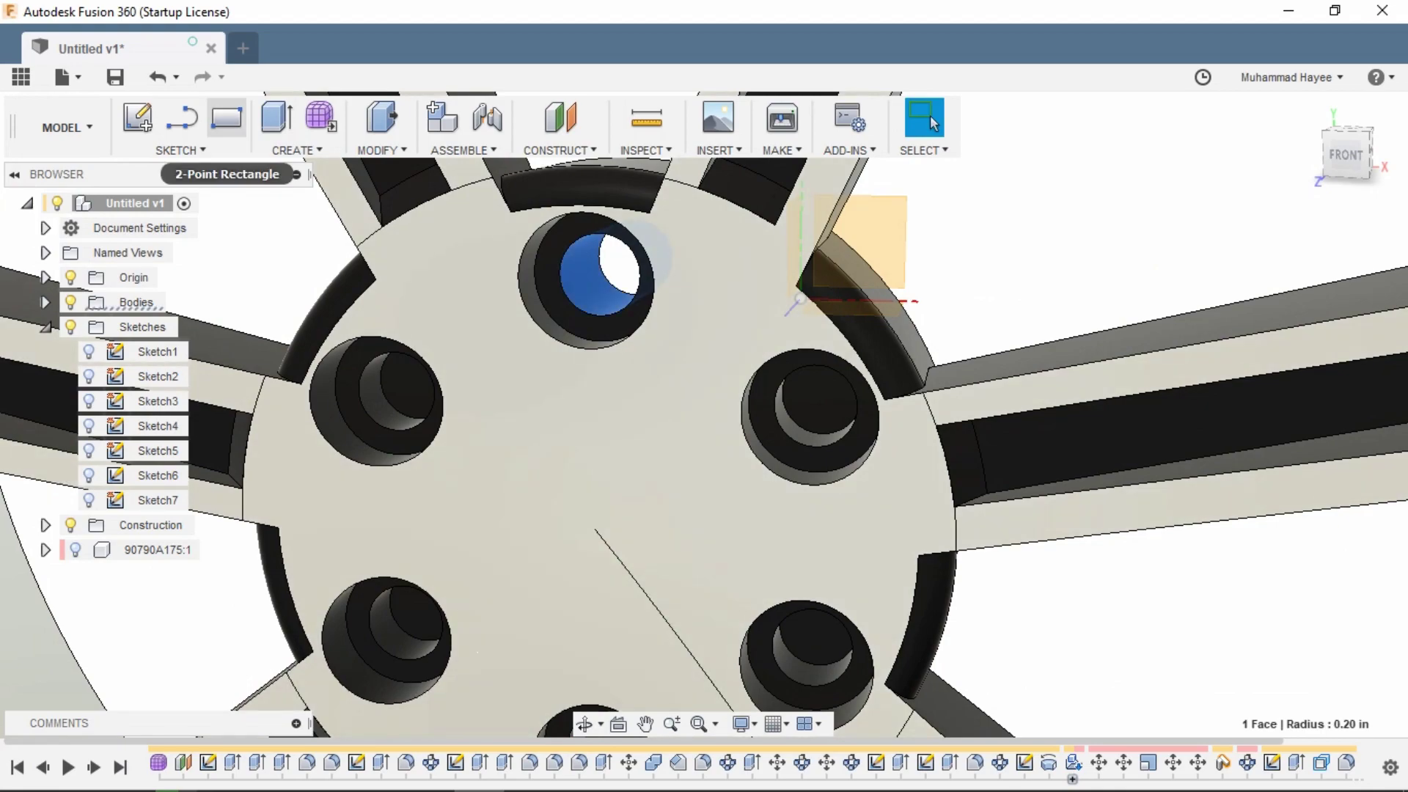
{"action": "left_click", "coordinate": [297, 150]}
{"action": "mouse_move", "coordinate": [293, 568]}
{"action": "left_click", "coordinate": [485, 600]}
{"action": "scroll", "coordinate": [690, 427], "scroll_direction": "down", "scroll_amount": 2}
{"action": "left_click", "coordinate": [1280, 405]}
{"action": "left_click", "coordinate": [1267, 375]}
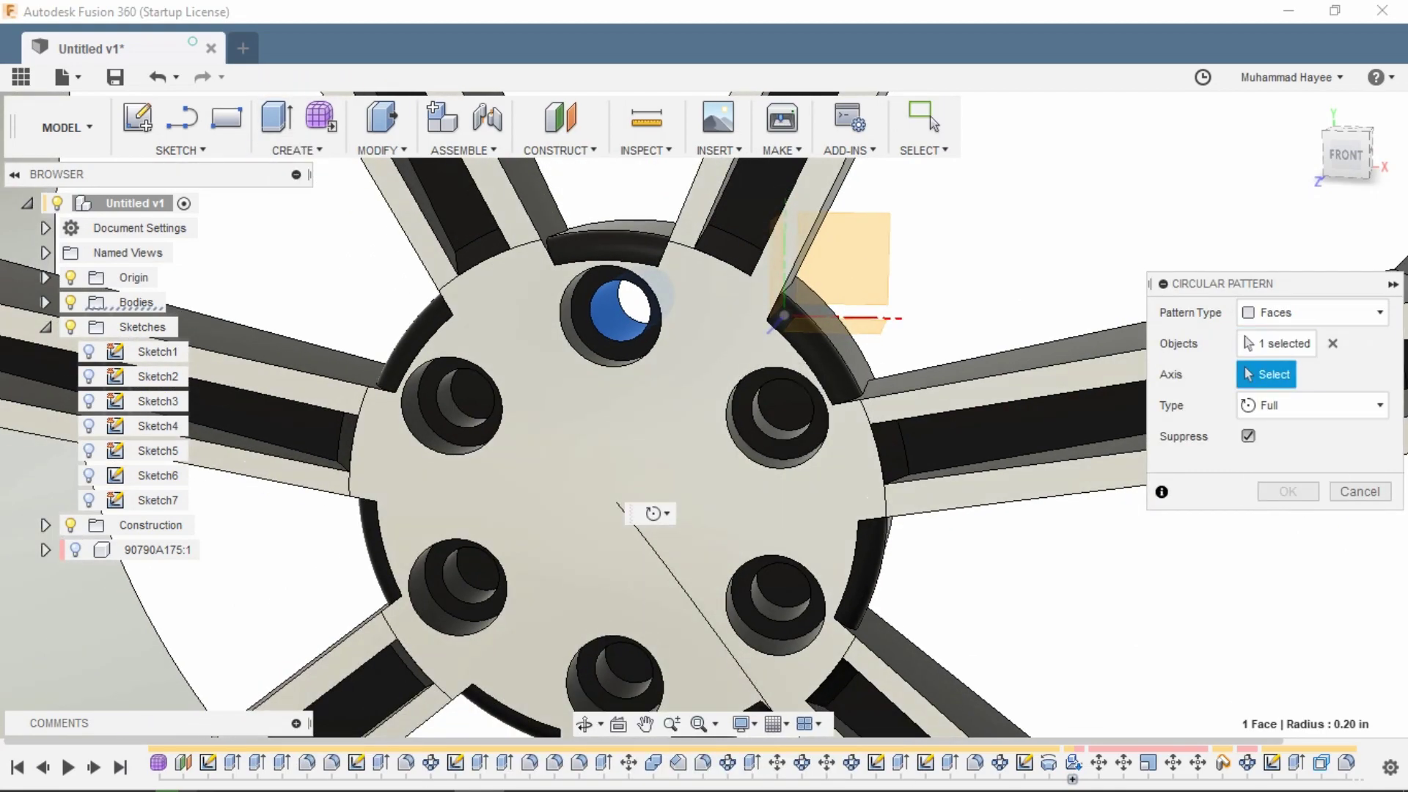
{"action": "left_click", "coordinate": [618, 506]}
{"action": "key", "text": "Return"}
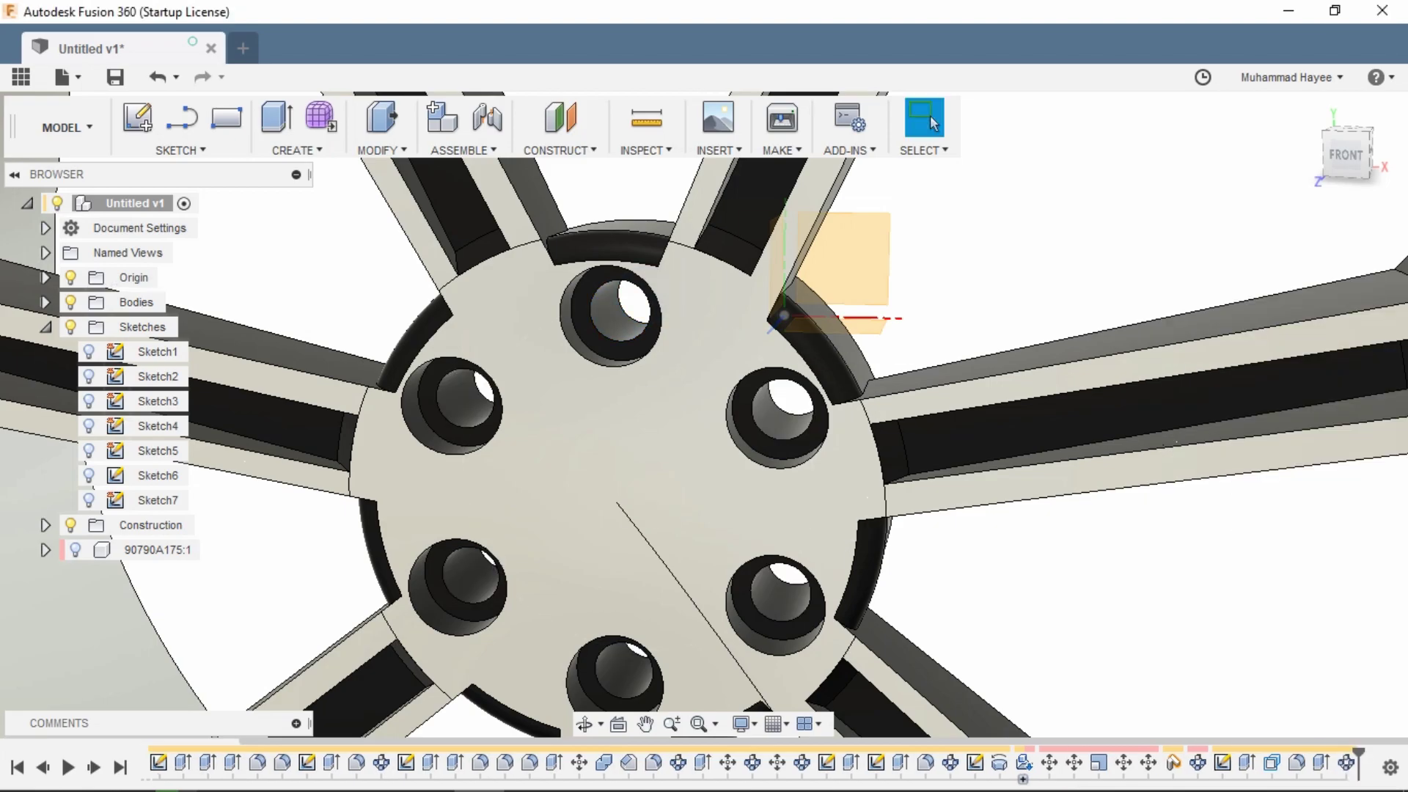
Fillet the outer circular edge of the wheel's front face with a 0.05 in radius.
{"action": "left_click", "coordinate": [585, 724]}
{"action": "left_click_drag", "start_coordinate": [844, 477], "coordinate": [323, 488]}
{"action": "scroll", "coordinate": [807, 492], "scroll_direction": "up", "scroll_amount": 4}
{"action": "key", "text": "Escape"}
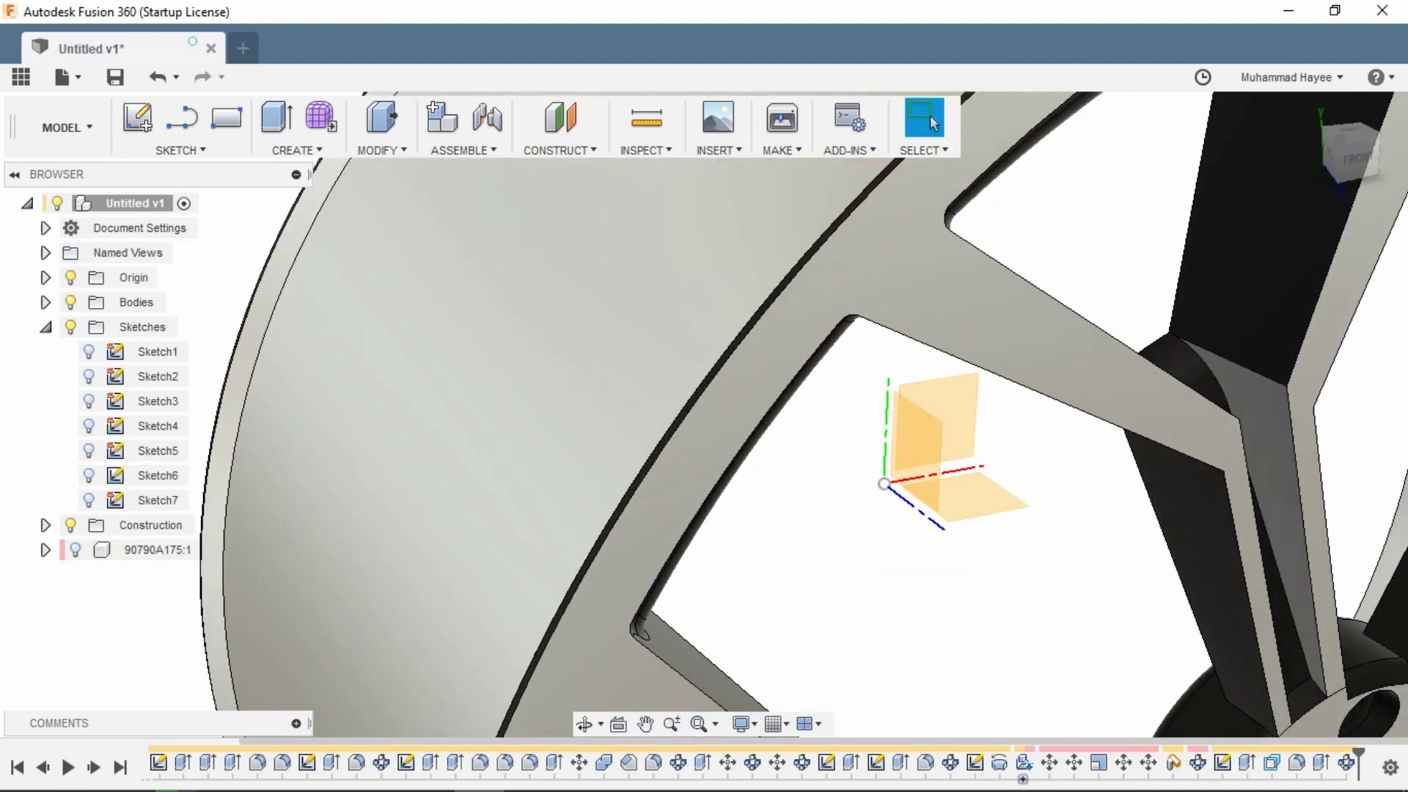
{"action": "left_click", "coordinate": [649, 474]}
{"action": "left_click", "coordinate": [297, 151]}
{"action": "left_click", "coordinate": [381, 150]}
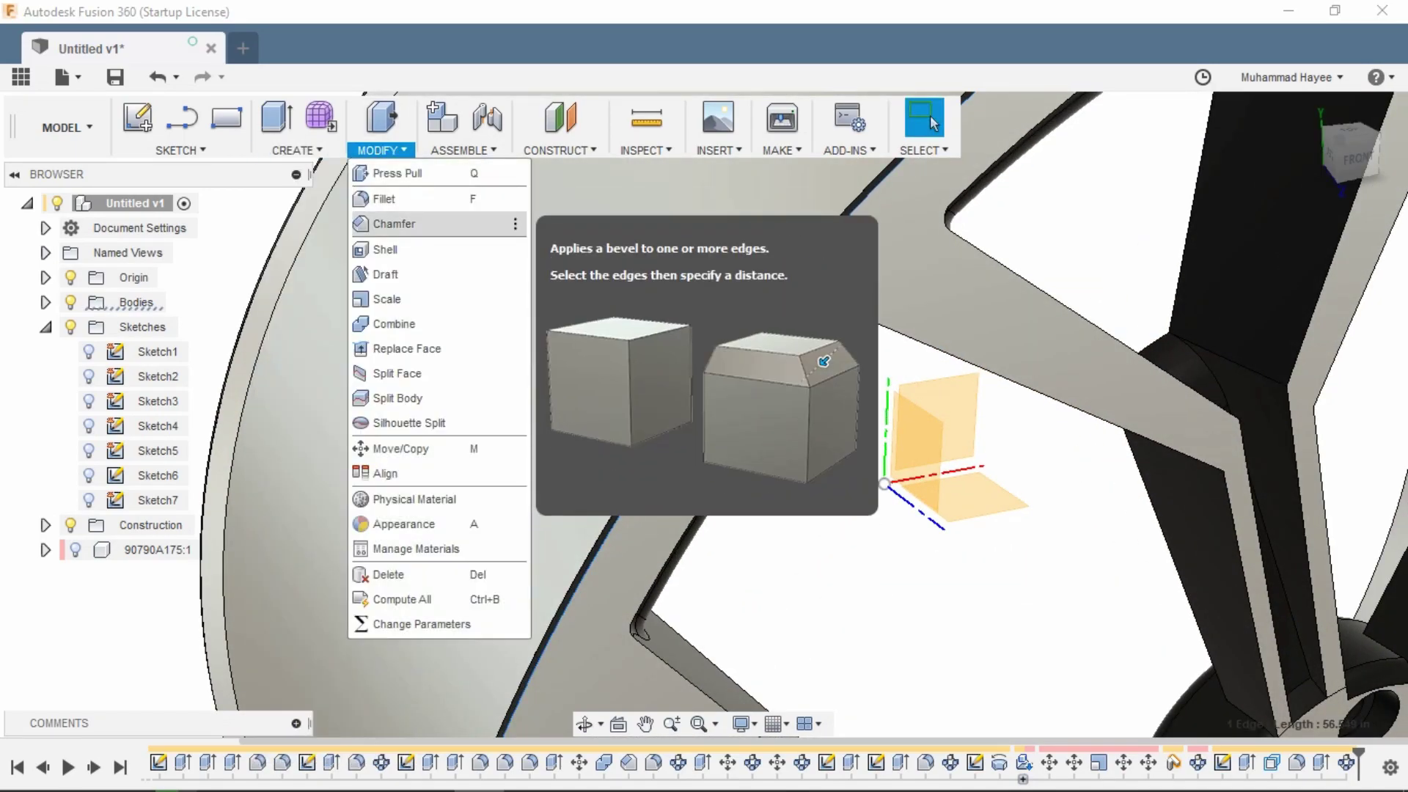
{"action": "left_click", "coordinate": [384, 198]}
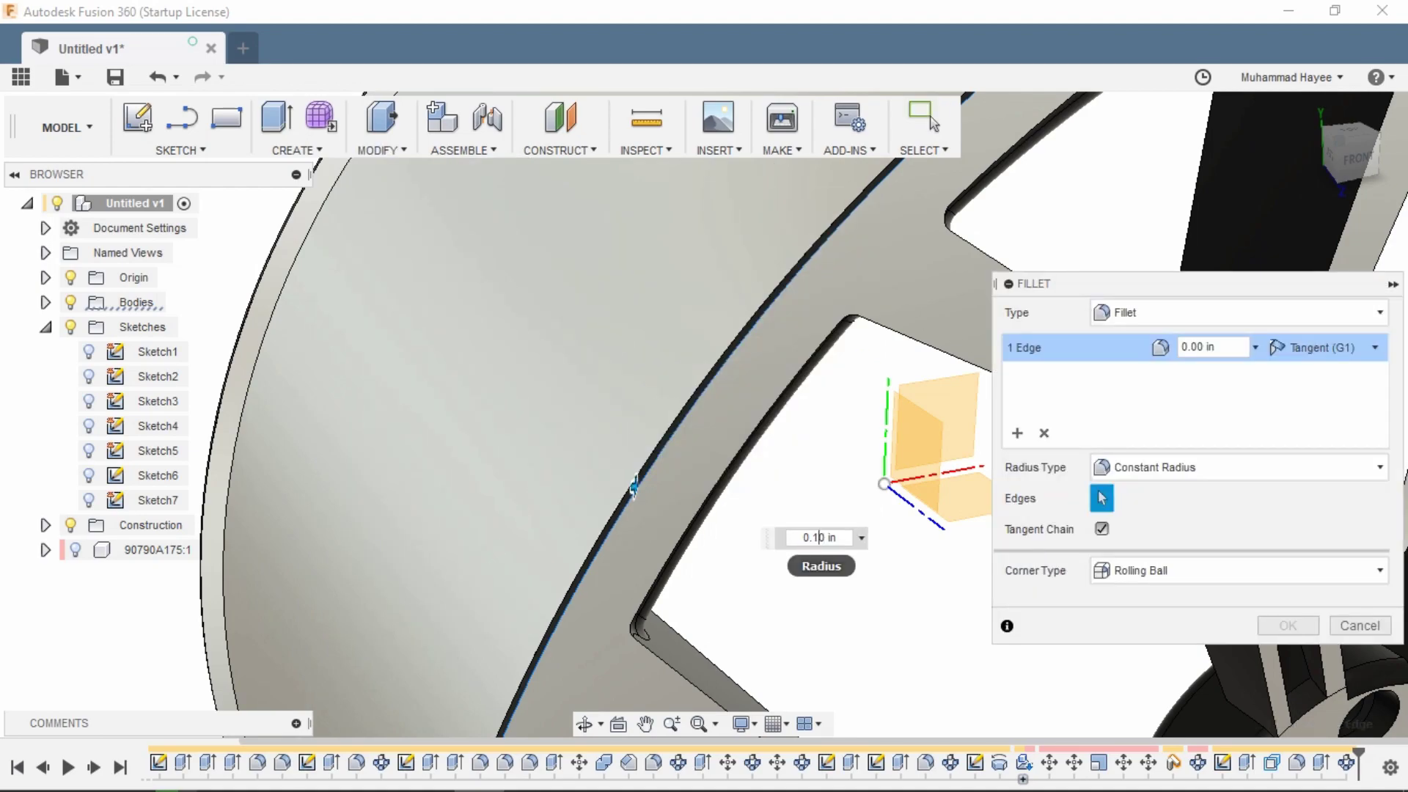
{"action": "key", "text": "BackSpace"}
{"action": "type", "text": "01"}
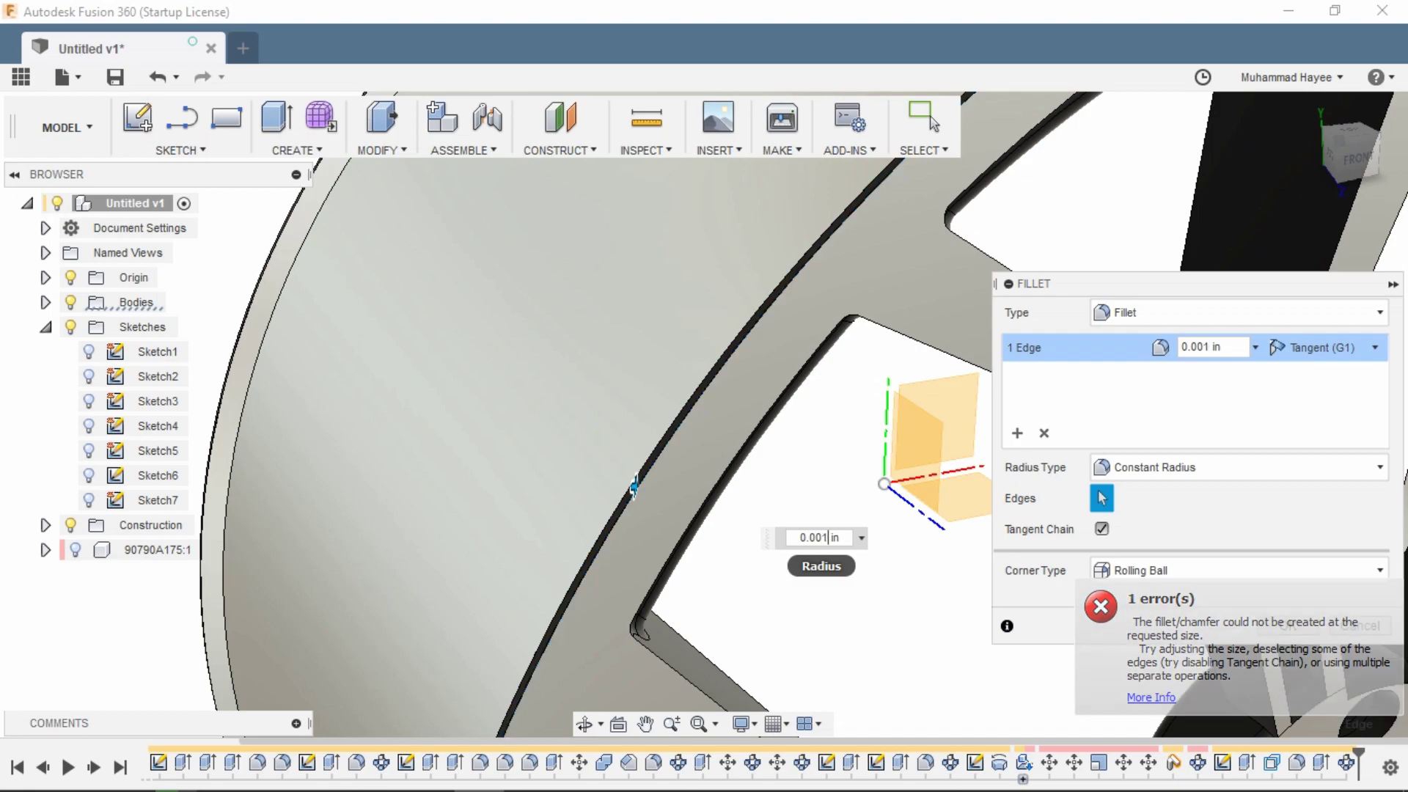
{"action": "key", "text": "BackSpace"}
{"action": "middle_click_drag", "start_coordinate": [705, 440], "coordinate": [623, 352], "text": "shift"}
{"action": "left_click", "coordinate": [1350, 151]}
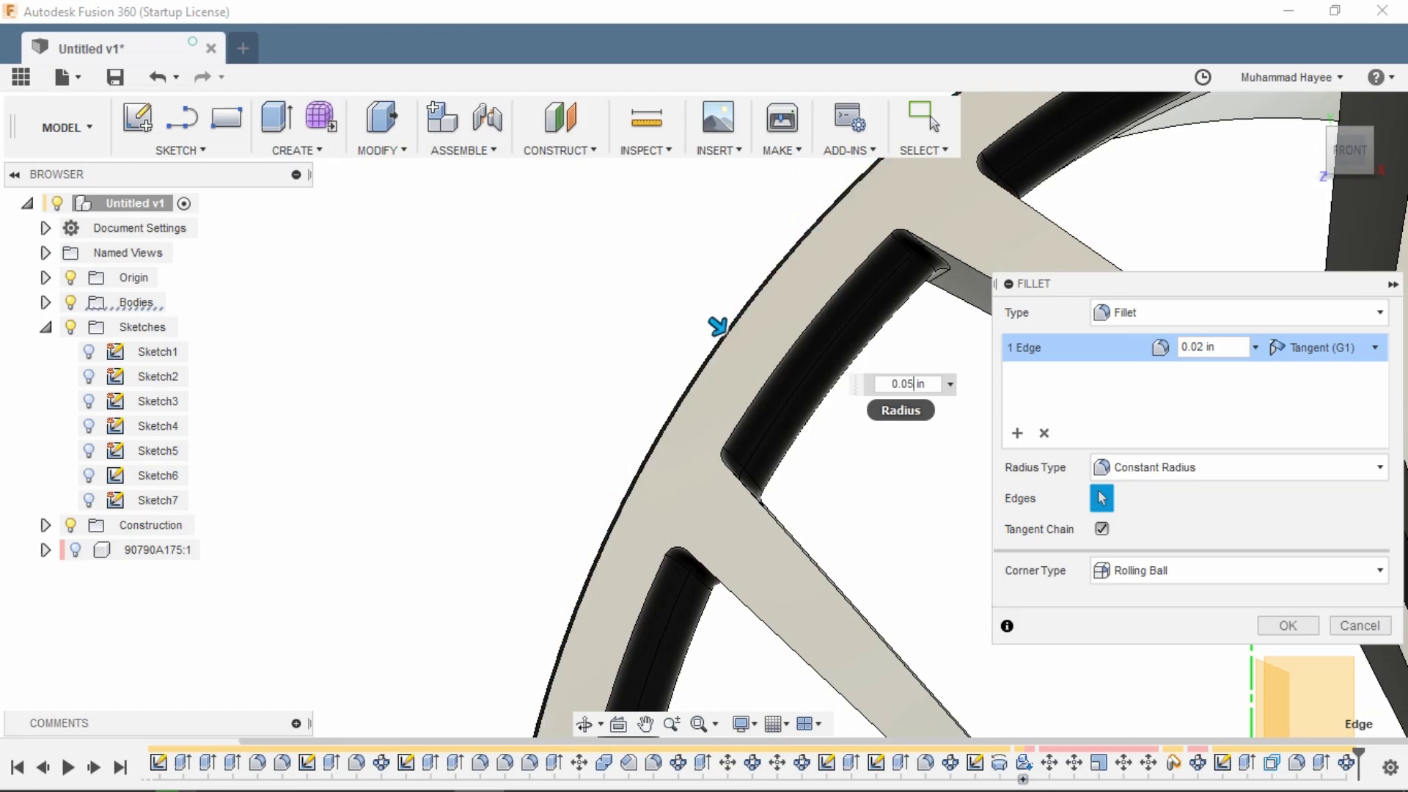
{"action": "key", "text": "Return"}
View the wheel squarely from the right side and switch the camera to orthographic projection.
{"action": "left_click", "coordinate": [584, 723]}
{"action": "left_click_drag", "start_coordinate": [587, 440], "coordinate": [367, 455]}
{"action": "scroll", "coordinate": [704, 416], "scroll_direction": "down", "scroll_amount": 4}
{"action": "scroll", "coordinate": [704, 416], "scroll_direction": "down", "scroll_amount": 3}
{"action": "key", "text": "Escape"}
{"action": "left_click", "coordinate": [1352, 158]}
{"action": "scroll", "coordinate": [748, 294], "scroll_direction": "up", "scroll_amount": 4}
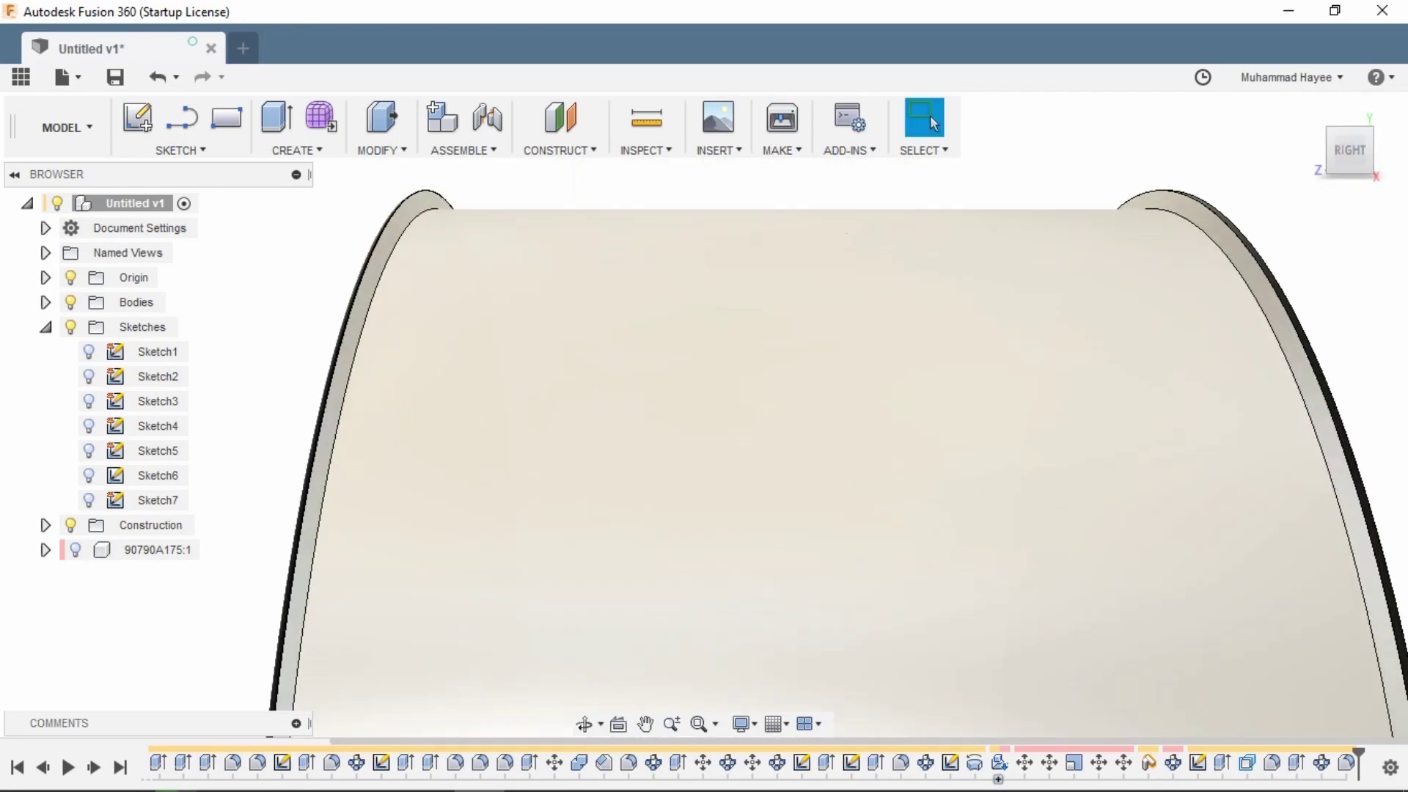
{"action": "right_click", "coordinate": [1349, 150]}
{"action": "left_click", "coordinate": [1224, 183]}
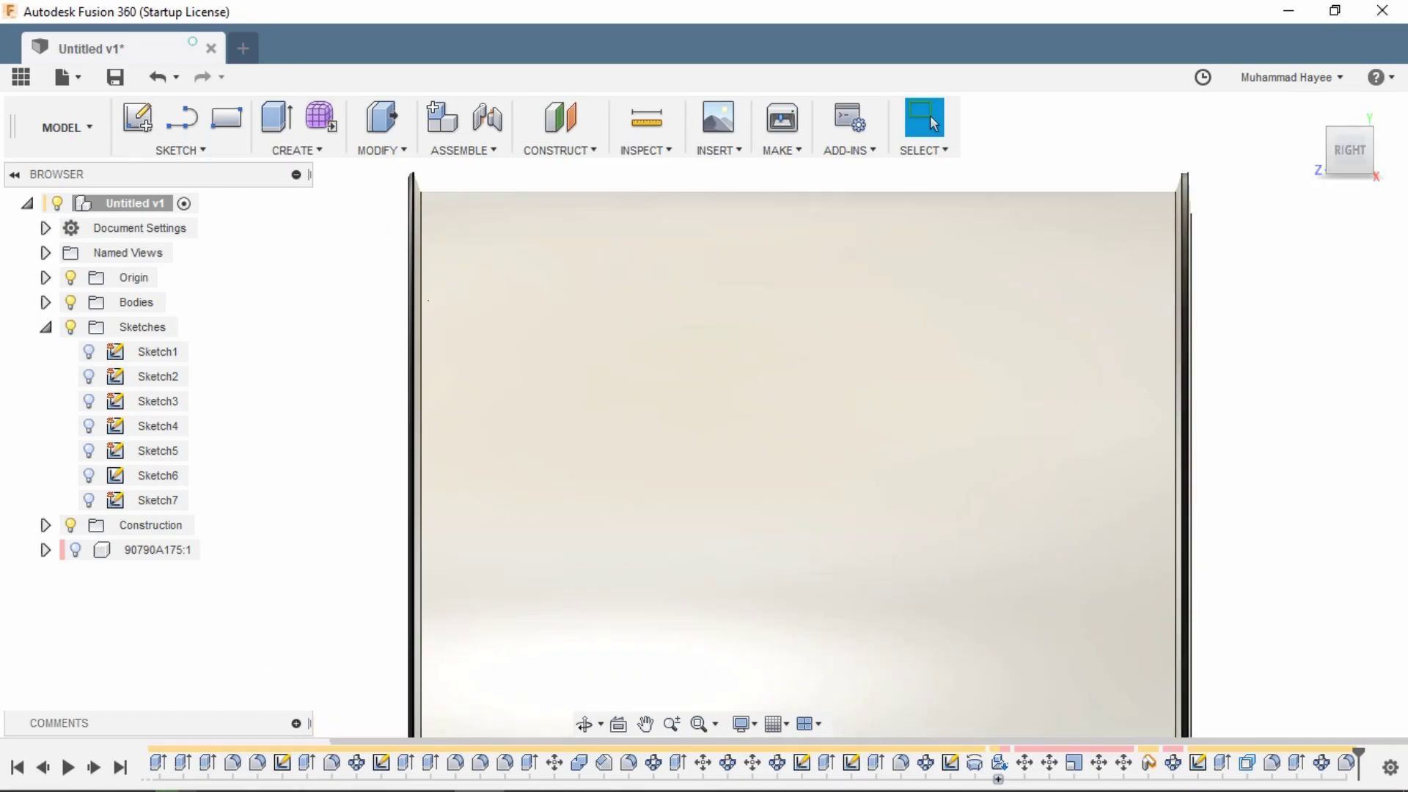
Start a new sketch on the YZ origin plane and view it squarely from the right side.
{"action": "middle_click_drag", "start_coordinate": [513, 440], "coordinate": [697, 440], "text": "shift"}
{"action": "left_click", "coordinate": [930, 121]}
{"action": "left_click", "coordinate": [930, 121]}
{"action": "scroll", "coordinate": [945, 534], "scroll_direction": "up", "scroll_amount": 4}
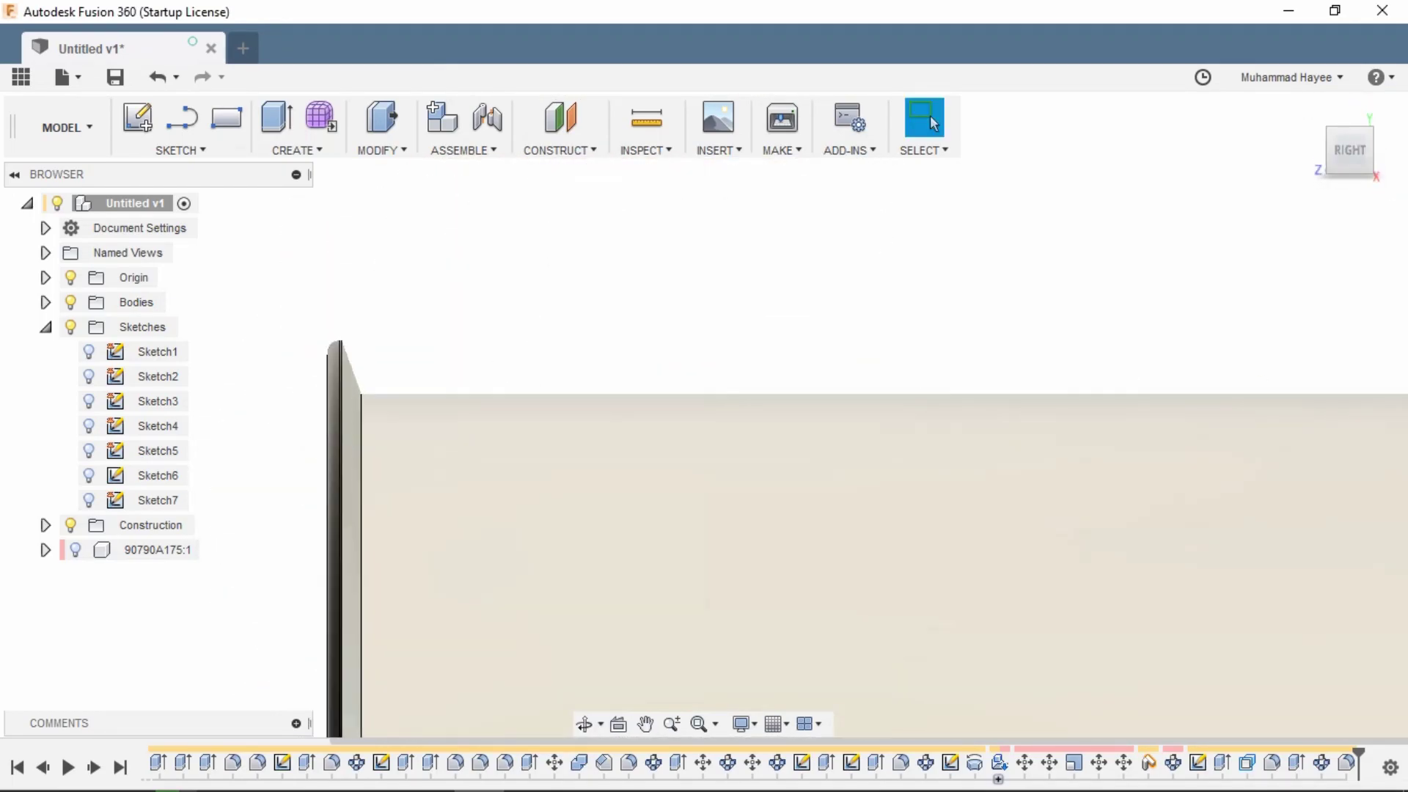
{"action": "scroll", "coordinate": [945, 533], "scroll_direction": "down", "scroll_amount": 5}
{"action": "middle_click_drag", "start_coordinate": [945, 533], "coordinate": [793, 609], "text": "shift"}
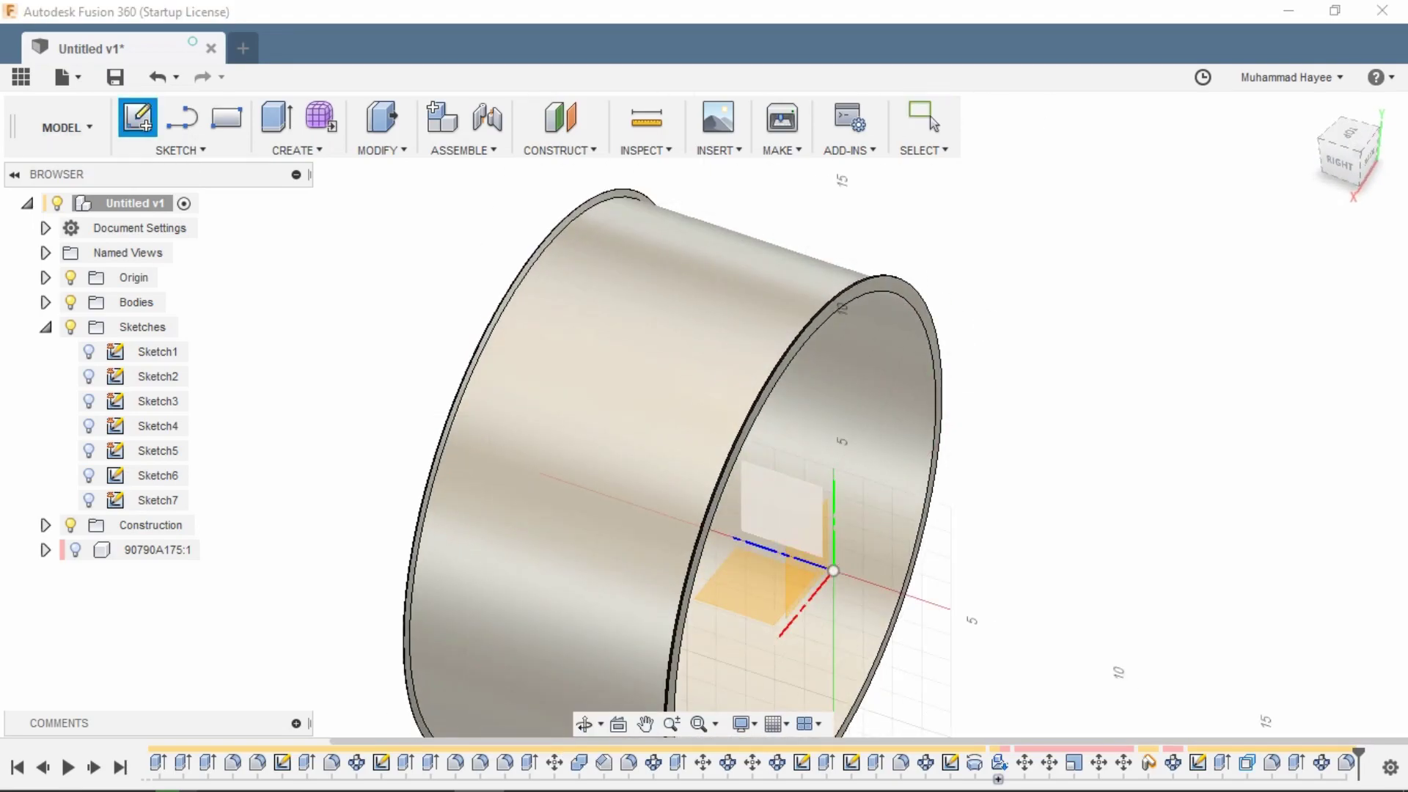
{"action": "left_click", "coordinate": [782, 510]}
{"action": "middle_click_drag", "start_coordinate": [782, 510], "coordinate": [800, 535], "text": "shift"}
{"action": "left_click", "coordinate": [1350, 150]}
{"action": "scroll", "coordinate": [594, 351], "scroll_direction": "up", "scroll_amount": 2}
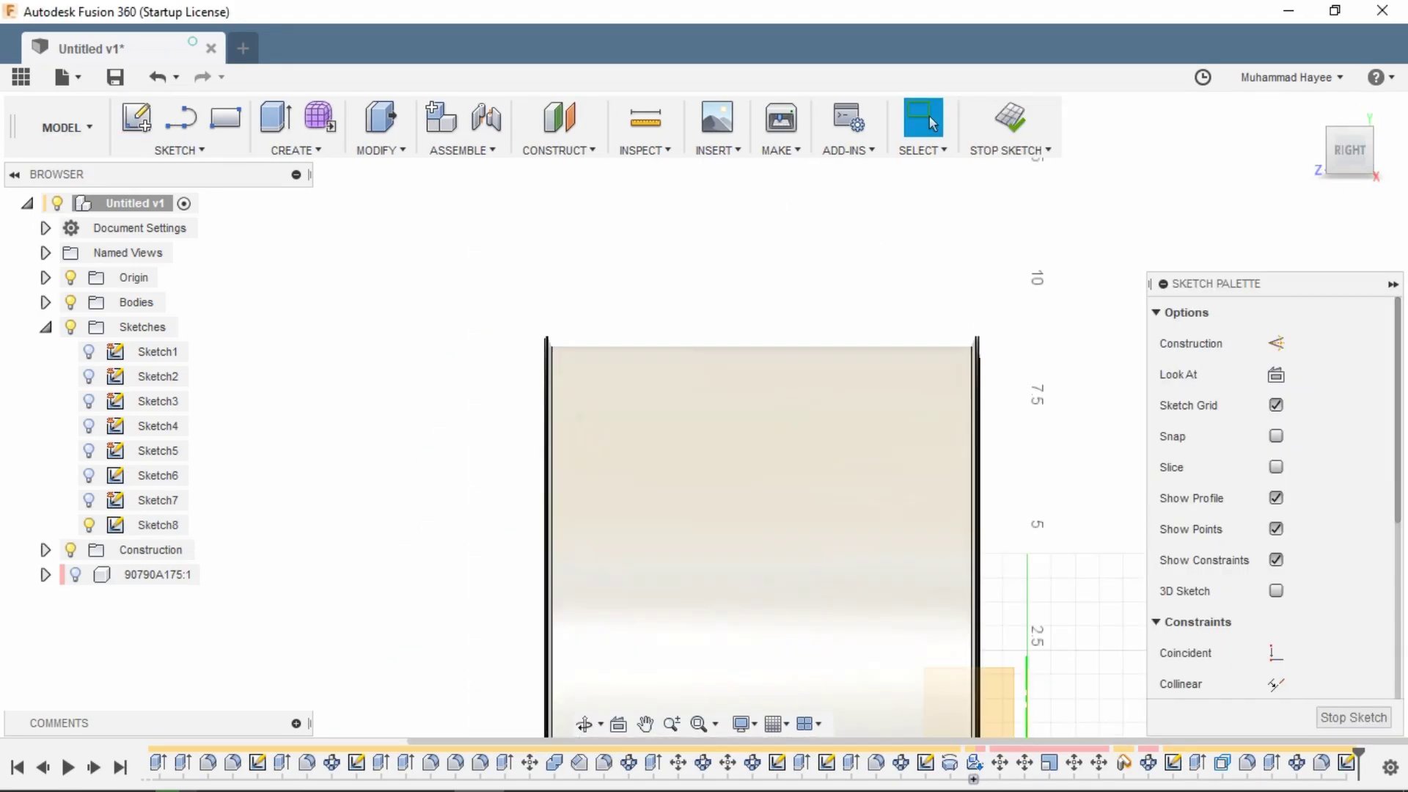
Draw a horizontal line about 0.043 in long from the top corner of the front rim lip outward over its rounded edge.
{"action": "scroll", "coordinate": [582, 363], "scroll_direction": "up", "scroll_amount": 8}
{"action": "middle_click_drag", "start_coordinate": [582, 362], "coordinate": [616, 383], "text": "shift"}
{"action": "scroll", "coordinate": [616, 383], "scroll_direction": "up", "scroll_amount": 3}
{"action": "scroll", "coordinate": [638, 384], "scroll_direction": "up", "scroll_amount": 1}
{"action": "key", "text": "l"}
{"action": "left_click", "coordinate": [561, 427]}
{"action": "scroll", "coordinate": [493, 229], "scroll_direction": "down", "scroll_amount": 3}
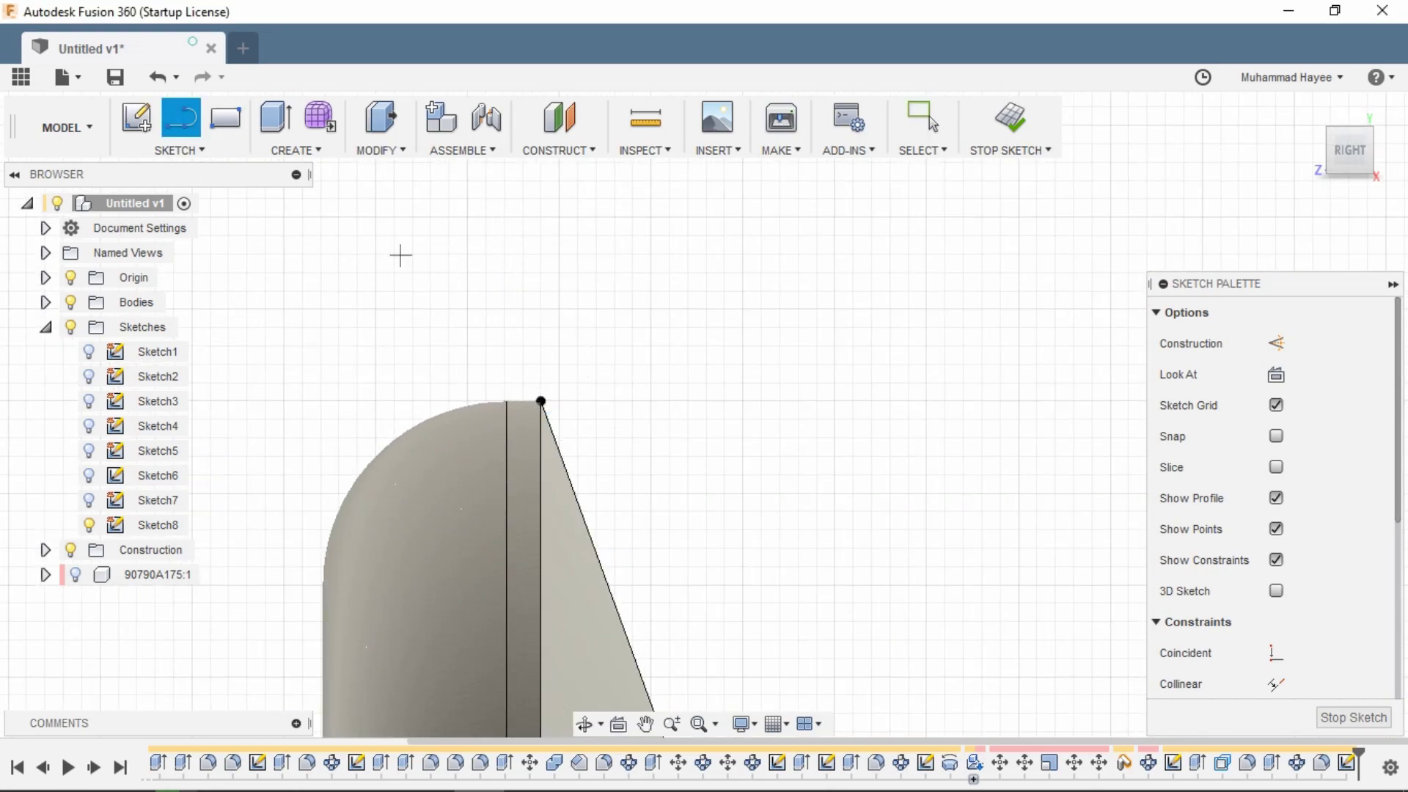
{"action": "left_click", "coordinate": [180, 149]}
{"action": "mouse_move", "coordinate": [169, 361]}
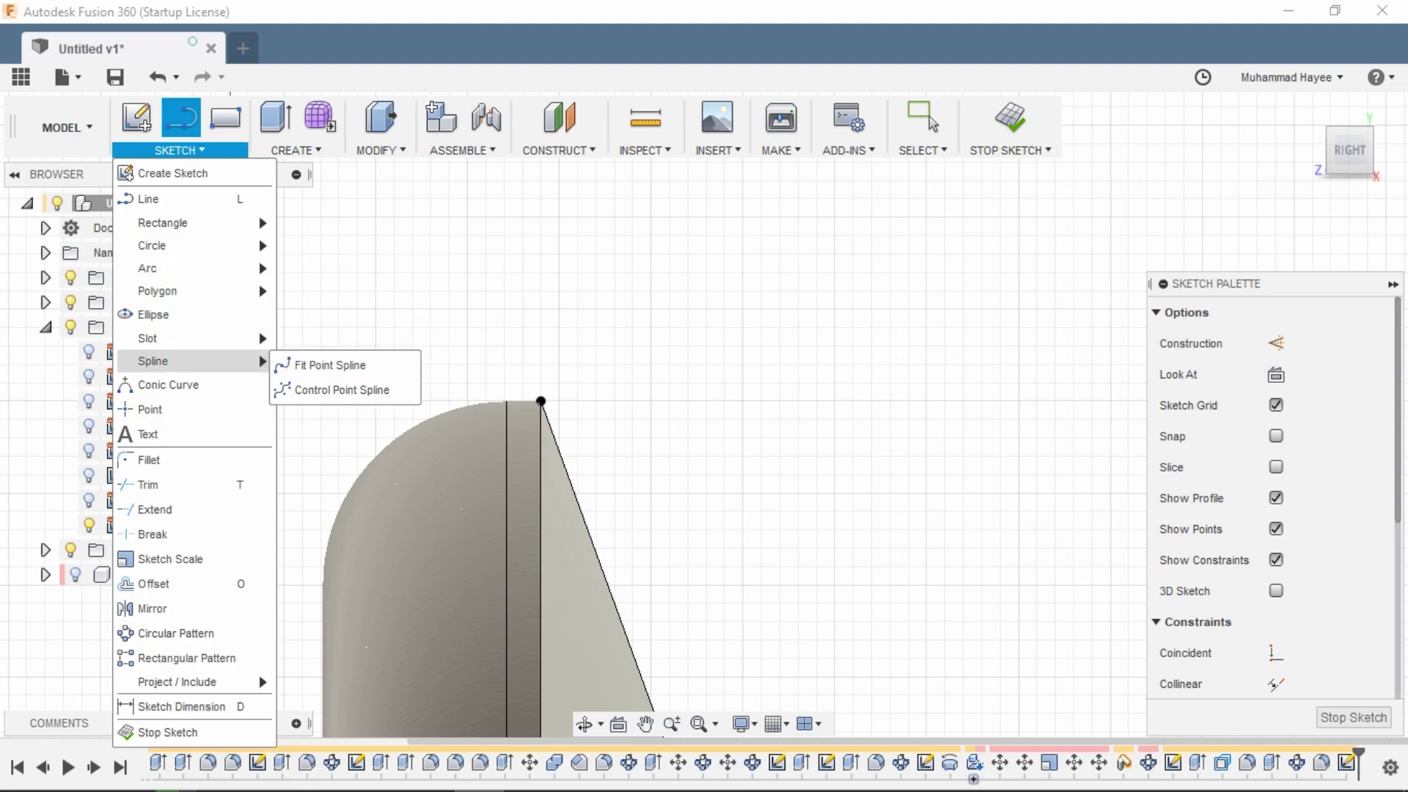
{"action": "left_click", "coordinate": [149, 199]}
{"action": "left_click", "coordinate": [541, 401]}
{"action": "left_click", "coordinate": [448, 401]}
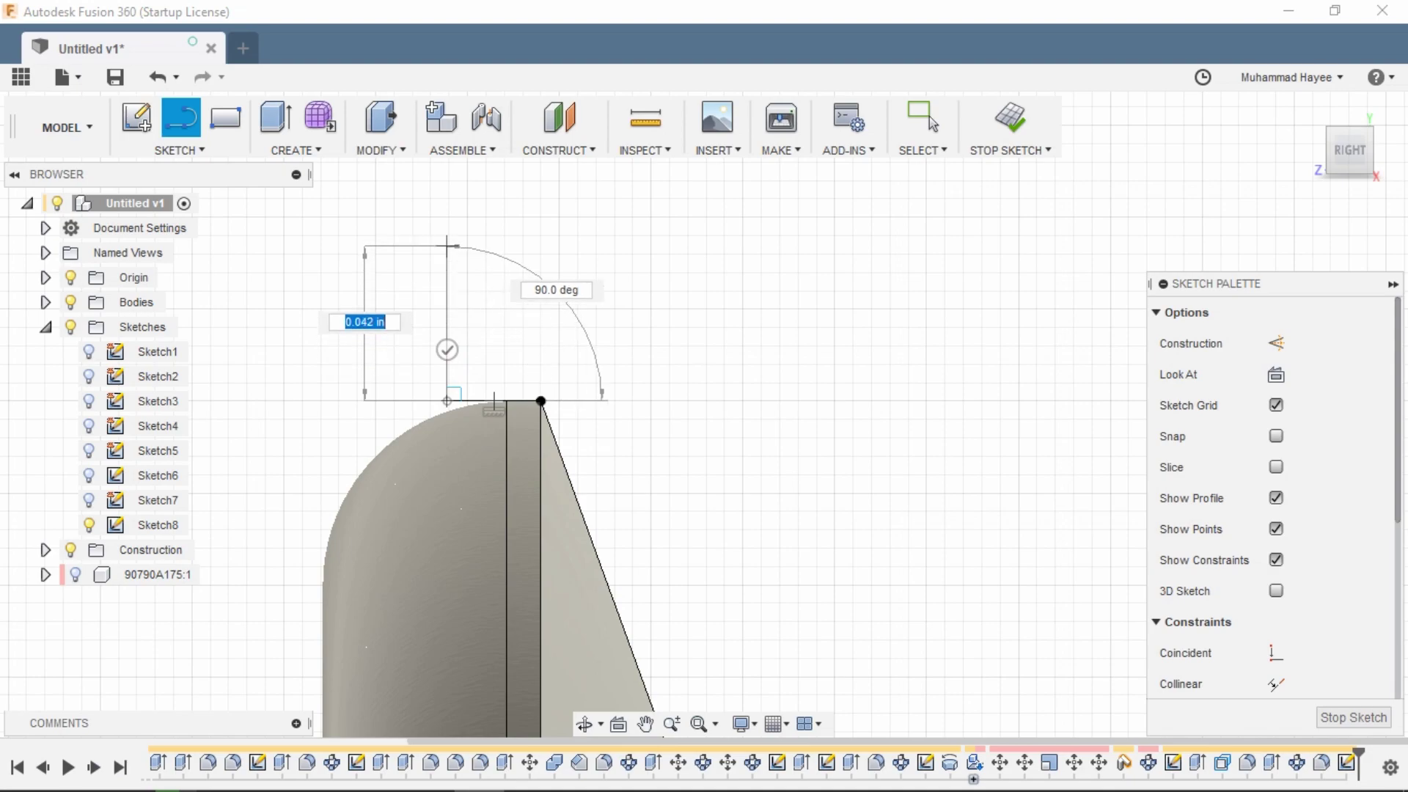
{"action": "scroll", "coordinate": [447, 244], "scroll_direction": "down", "scroll_amount": 4}
{"action": "scroll", "coordinate": [449, 245], "scroll_direction": "up", "scroll_amount": 6}
{"action": "key", "text": "Escape"}
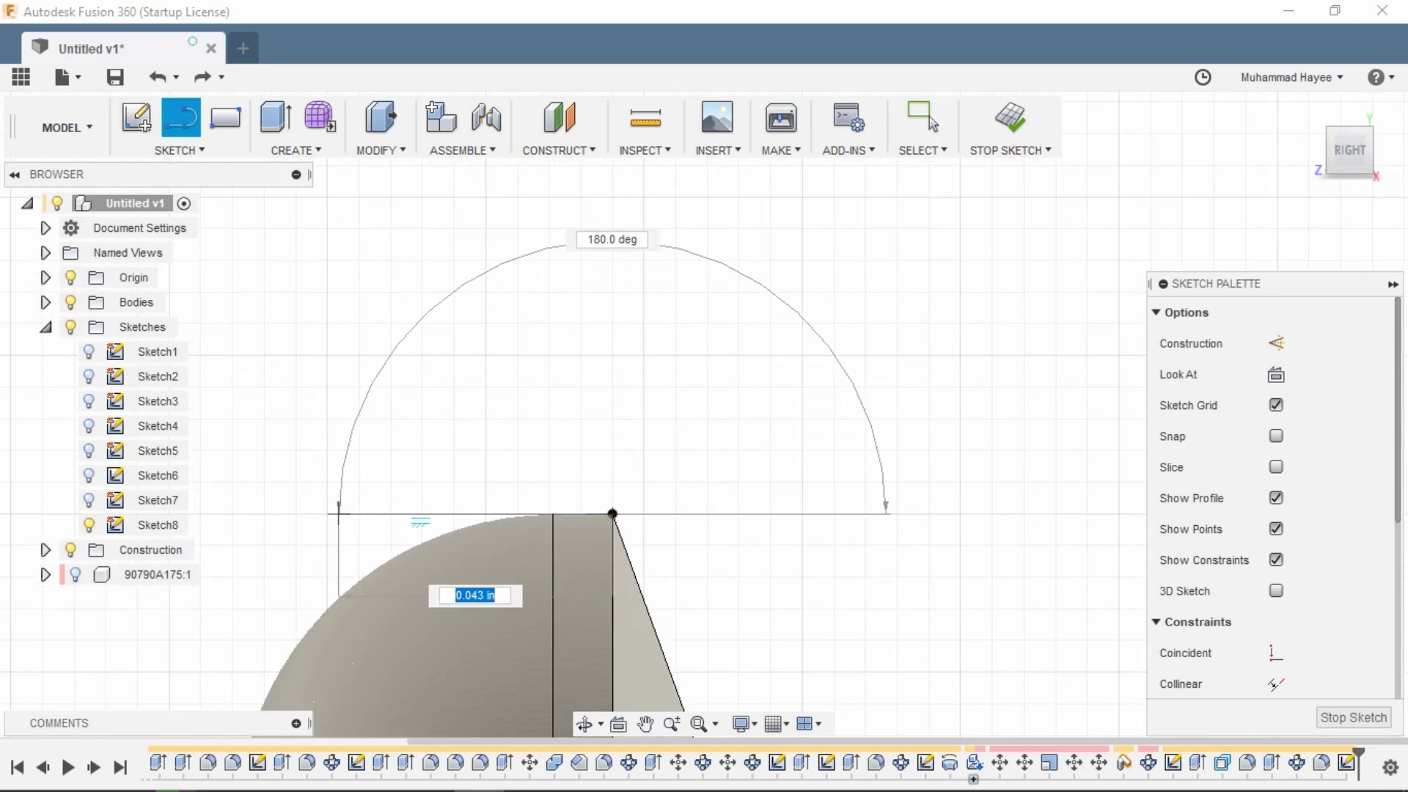
{"action": "left_click", "coordinate": [326, 513]}
Draw a vertical line upward from the outer end of the short horizontal line on the rim lip.
{"action": "scroll", "coordinate": [326, 513], "scroll_direction": "down", "scroll_amount": 5}
{"action": "scroll", "coordinate": [326, 513], "scroll_direction": "up", "scroll_amount": 3}
{"action": "scroll", "coordinate": [331, 301], "scroll_direction": "down", "scroll_amount": 8}
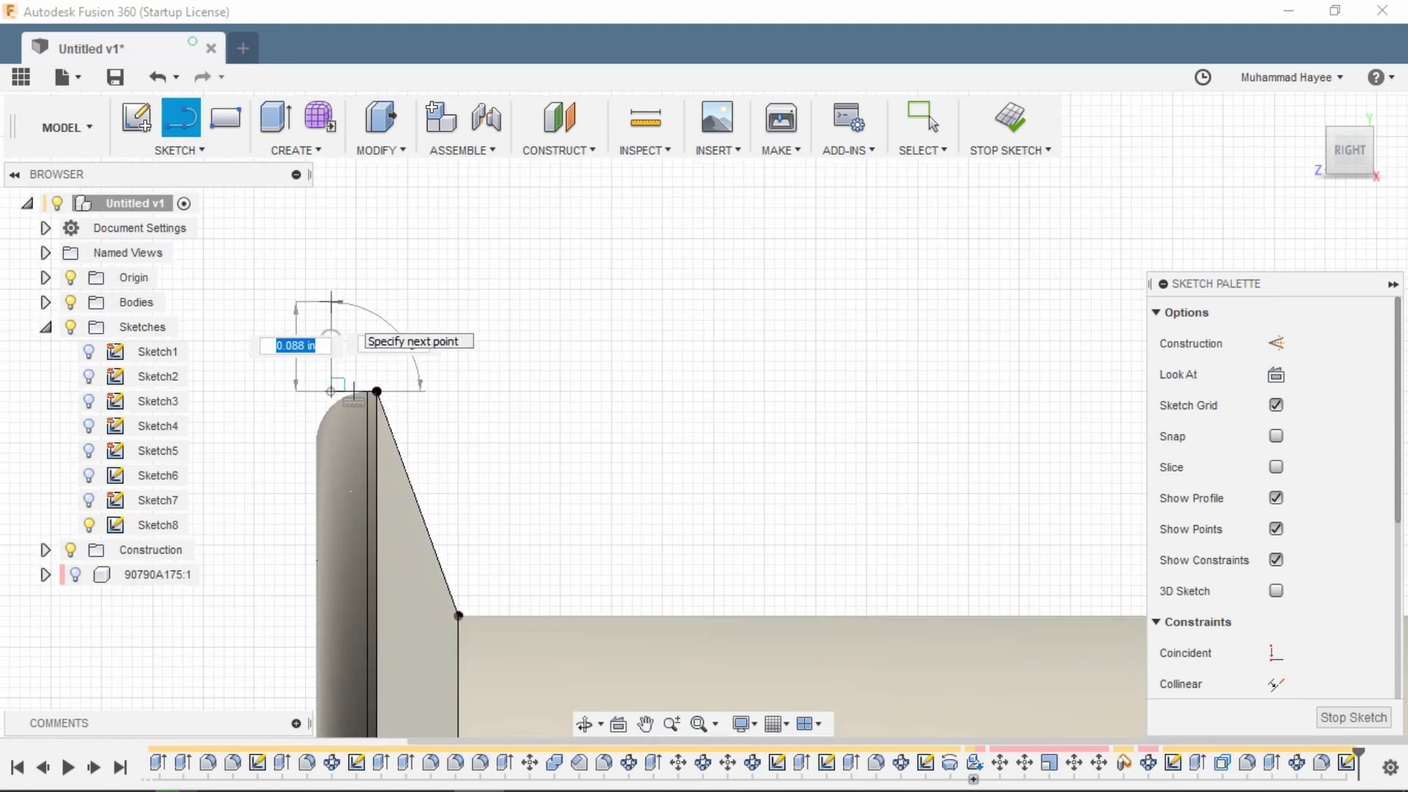
{"action": "scroll", "coordinate": [340, 315], "scroll_direction": "down", "scroll_amount": 3}
{"action": "scroll", "coordinate": [324, 305], "scroll_direction": "up", "scroll_amount": 1}
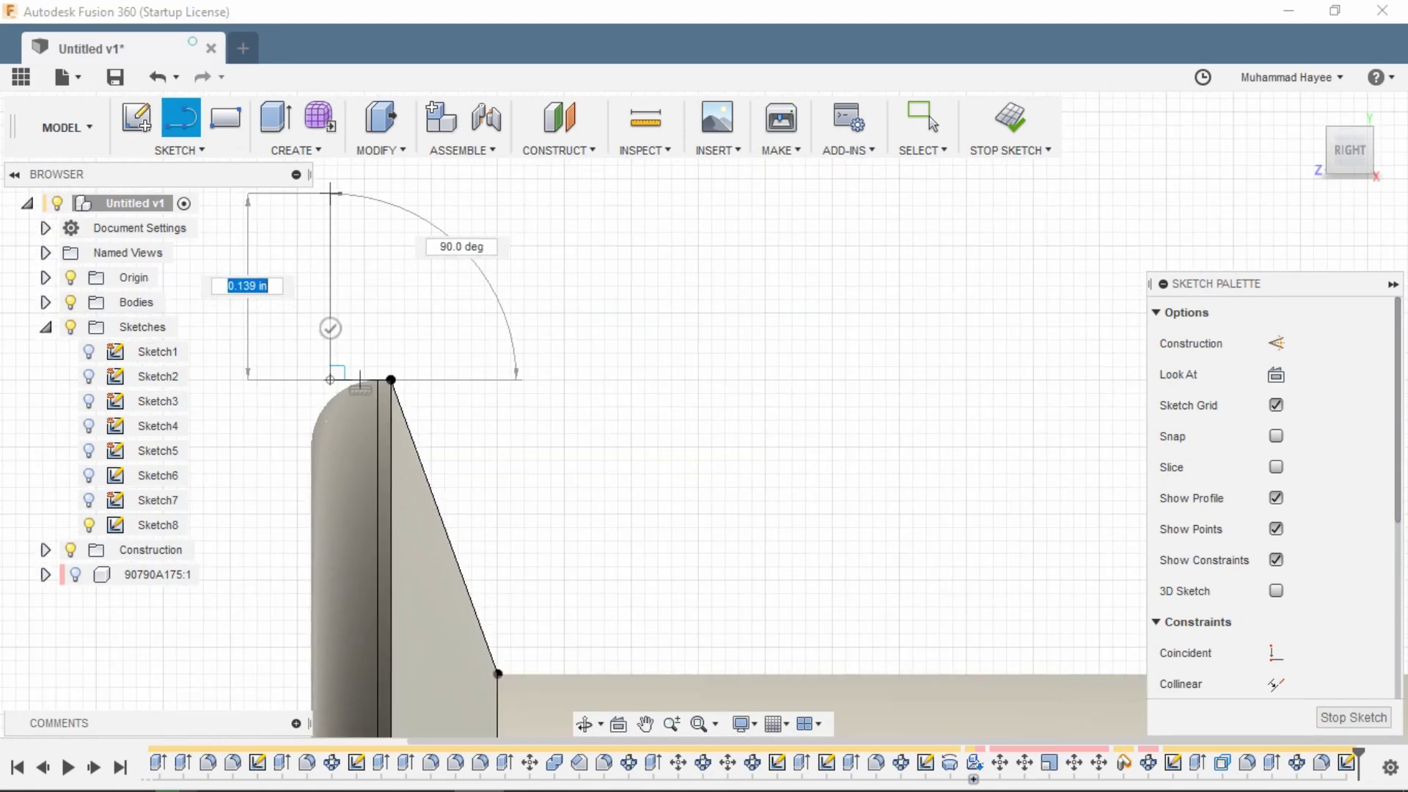
{"action": "scroll", "coordinate": [330, 183], "scroll_direction": "down", "scroll_amount": 2}
{"action": "middle_click_drag", "start_coordinate": [534, 679], "coordinate": [760, 791]}
{"action": "scroll", "coordinate": [556, 202], "scroll_direction": "down", "scroll_amount": 5}
{"action": "scroll", "coordinate": [556, 203], "scroll_direction": "up", "scroll_amount": 6}
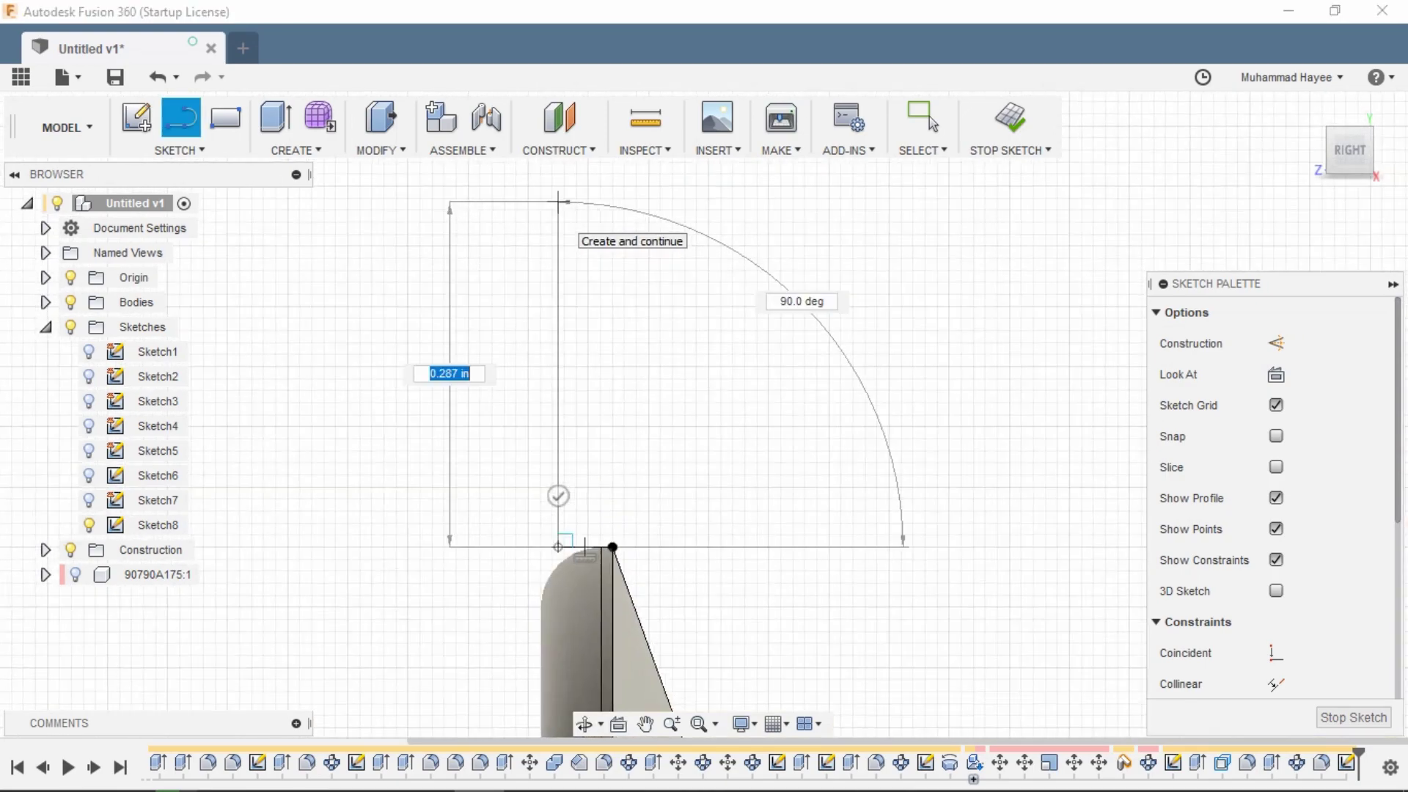
{"action": "left_click", "coordinate": [585, 724]}
{"action": "scroll", "coordinate": [681, 377], "scroll_direction": "down", "scroll_amount": 3}
{"action": "scroll", "coordinate": [612, 269], "scroll_direction": "down", "scroll_amount": 4}
{"action": "middle_click_drag", "start_coordinate": [612, 269], "coordinate": [508, 540]}
{"action": "key", "text": "Escape"}
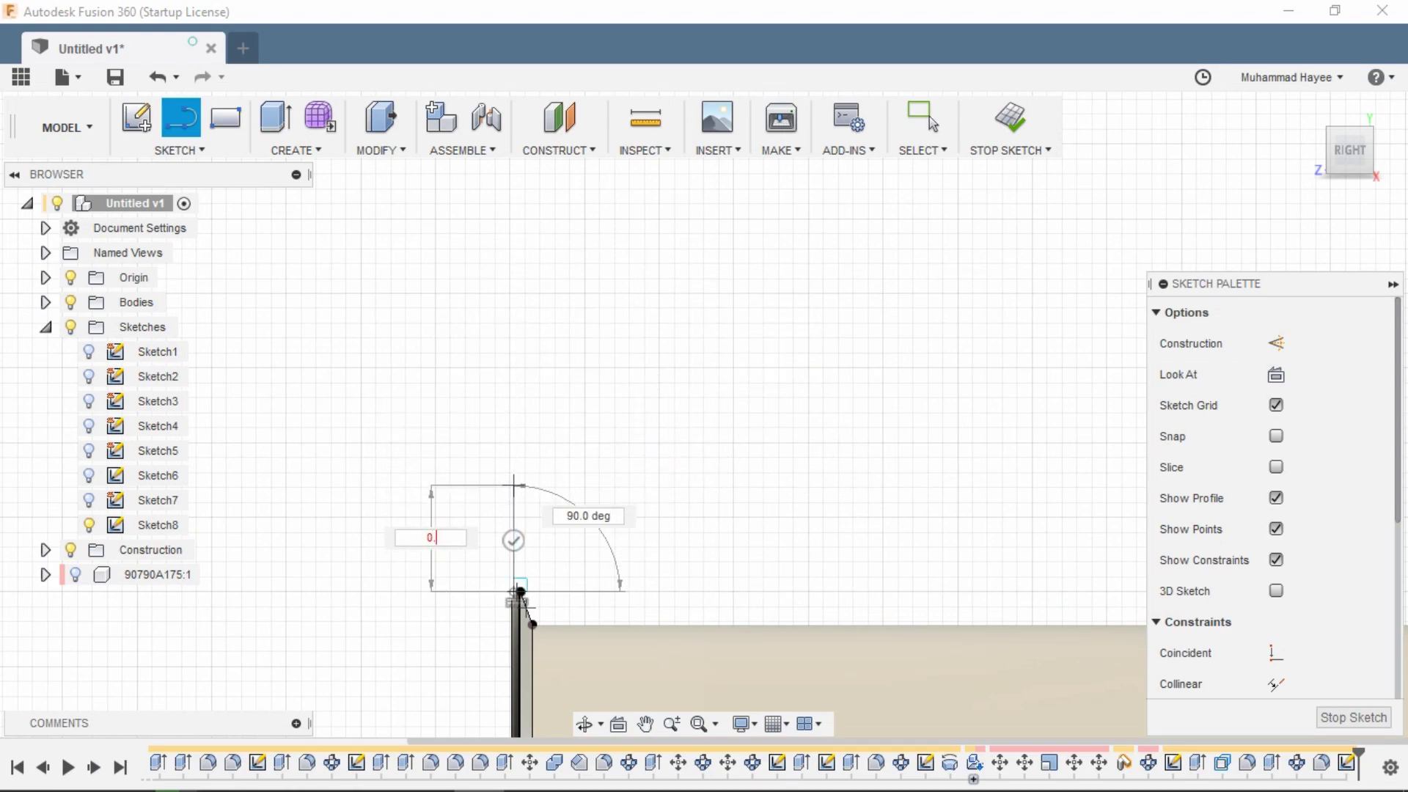
Make the vertical line 0.7 in long and draw a horizontal line from its upper end to just past the rear rim lip.
{"action": "scroll", "coordinate": [721, 470], "scroll_direction": "down", "scroll_amount": 3}
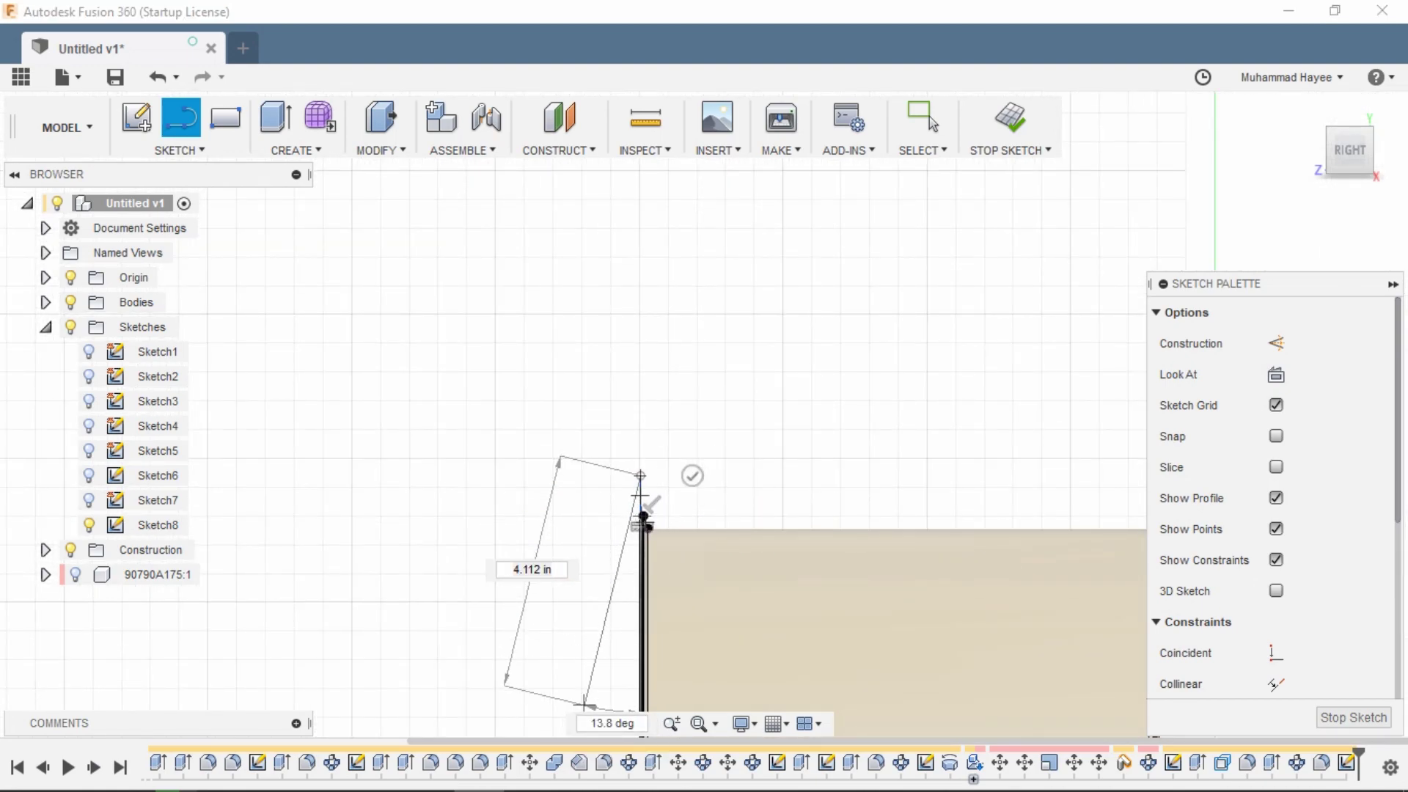
{"action": "scroll", "coordinate": [635, 381], "scroll_direction": "down", "scroll_amount": 3}
{"action": "scroll", "coordinate": [771, 467], "scroll_direction": "up", "scroll_amount": 4}
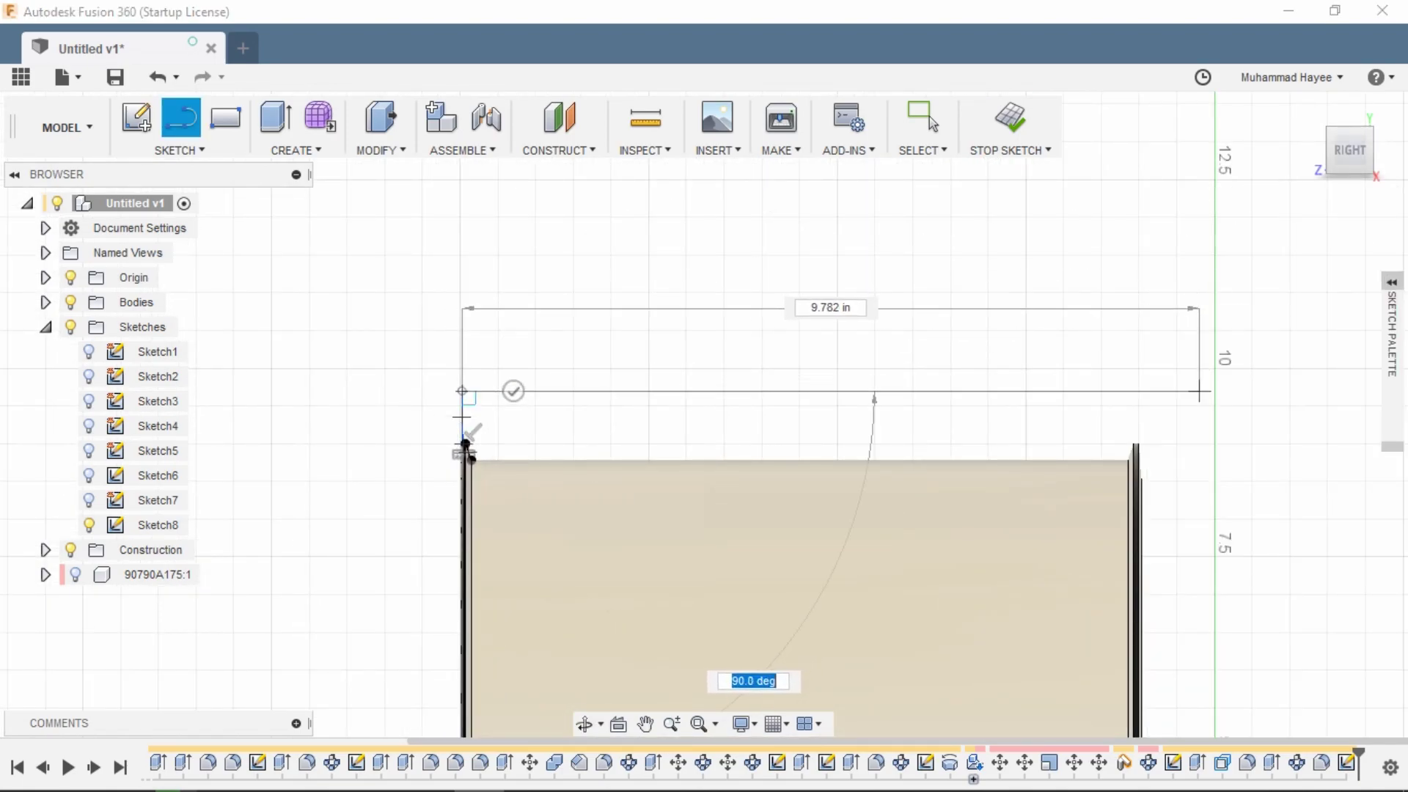
{"action": "left_click", "coordinate": [1169, 391]}
{"action": "left_click", "coordinate": [1170, 438]}
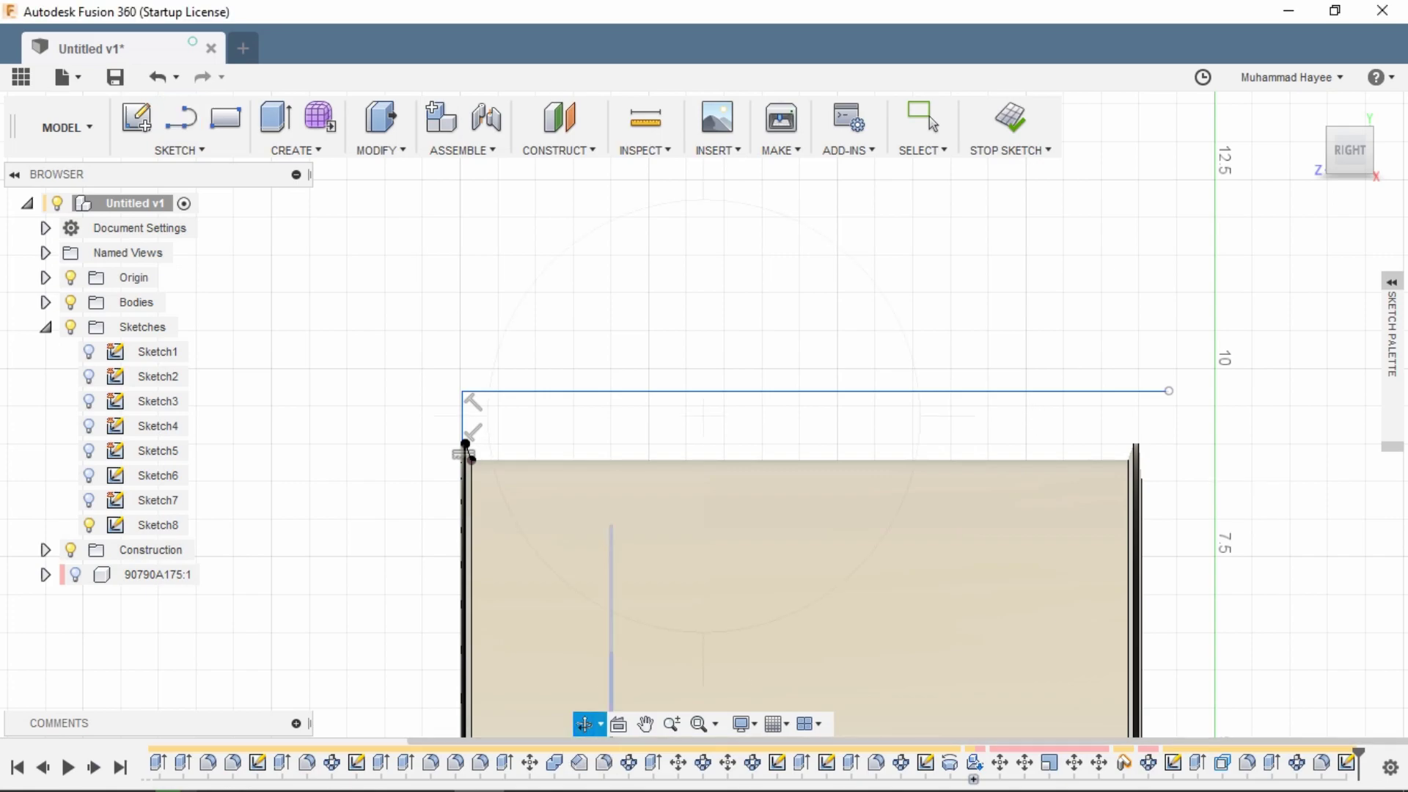
Trace the rear rim lip's slanted and top edges with lines, then connect its outer corner vertically to the long horizontal line.
{"action": "scroll", "coordinate": [1298, 441], "scroll_direction": "up", "scroll_amount": 7}
{"action": "scroll", "coordinate": [670, 542], "scroll_direction": "up", "scroll_amount": 3}
{"action": "left_click", "coordinate": [678, 649]}
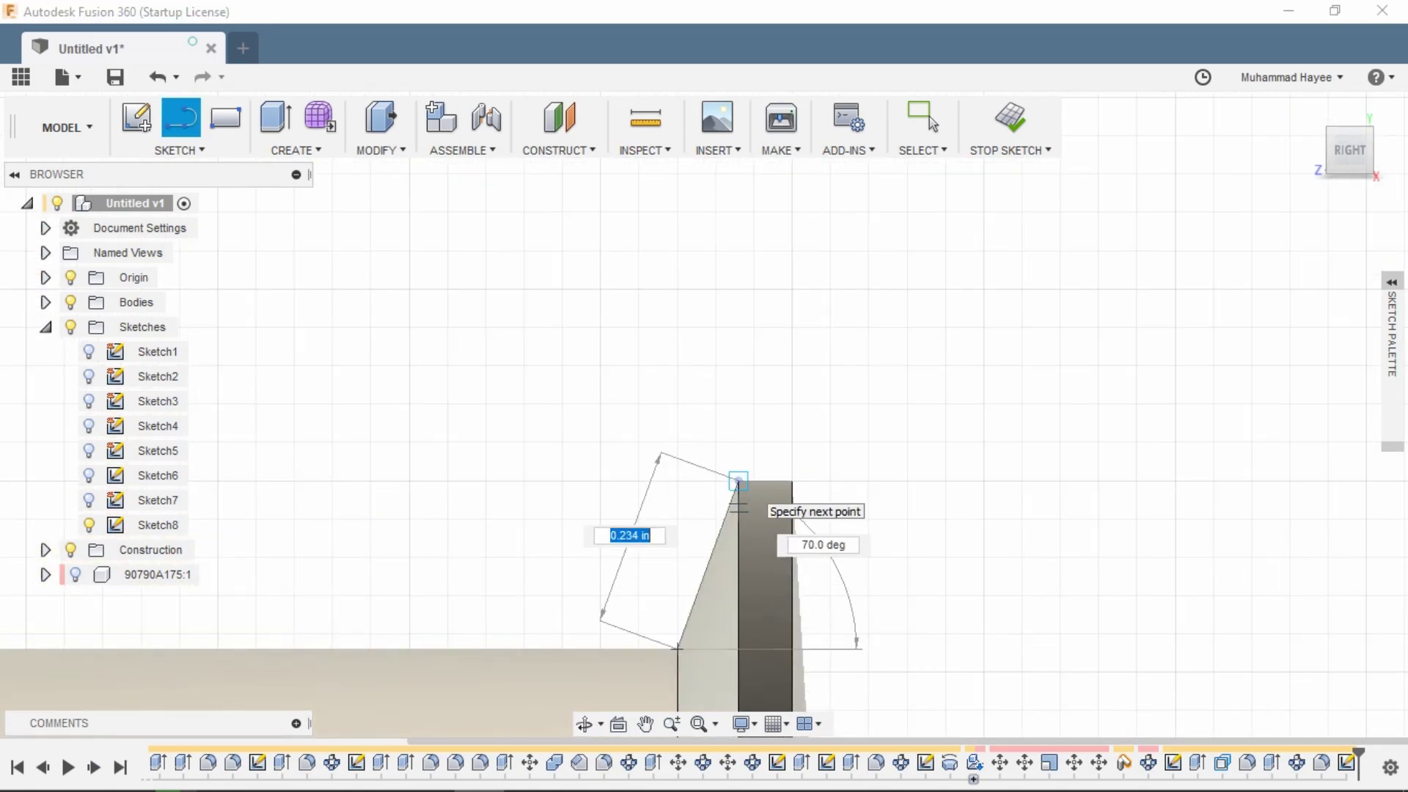
{"action": "left_click", "coordinate": [738, 481]}
{"action": "scroll", "coordinate": [778, 485], "scroll_direction": "up", "scroll_amount": 3}
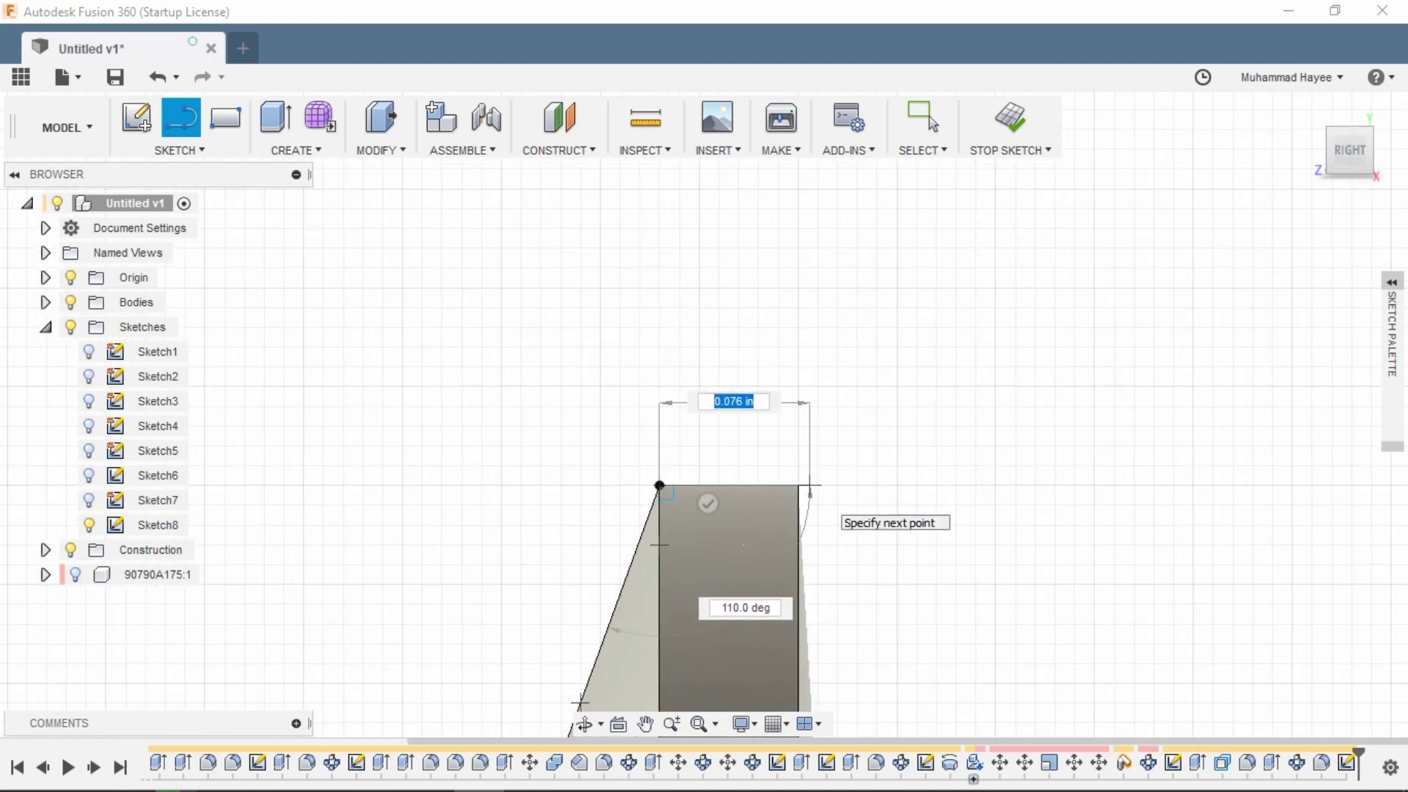
{"action": "double_click", "coordinate": [798, 483]}
{"action": "scroll", "coordinate": [799, 482], "scroll_direction": "down", "scroll_amount": 5}
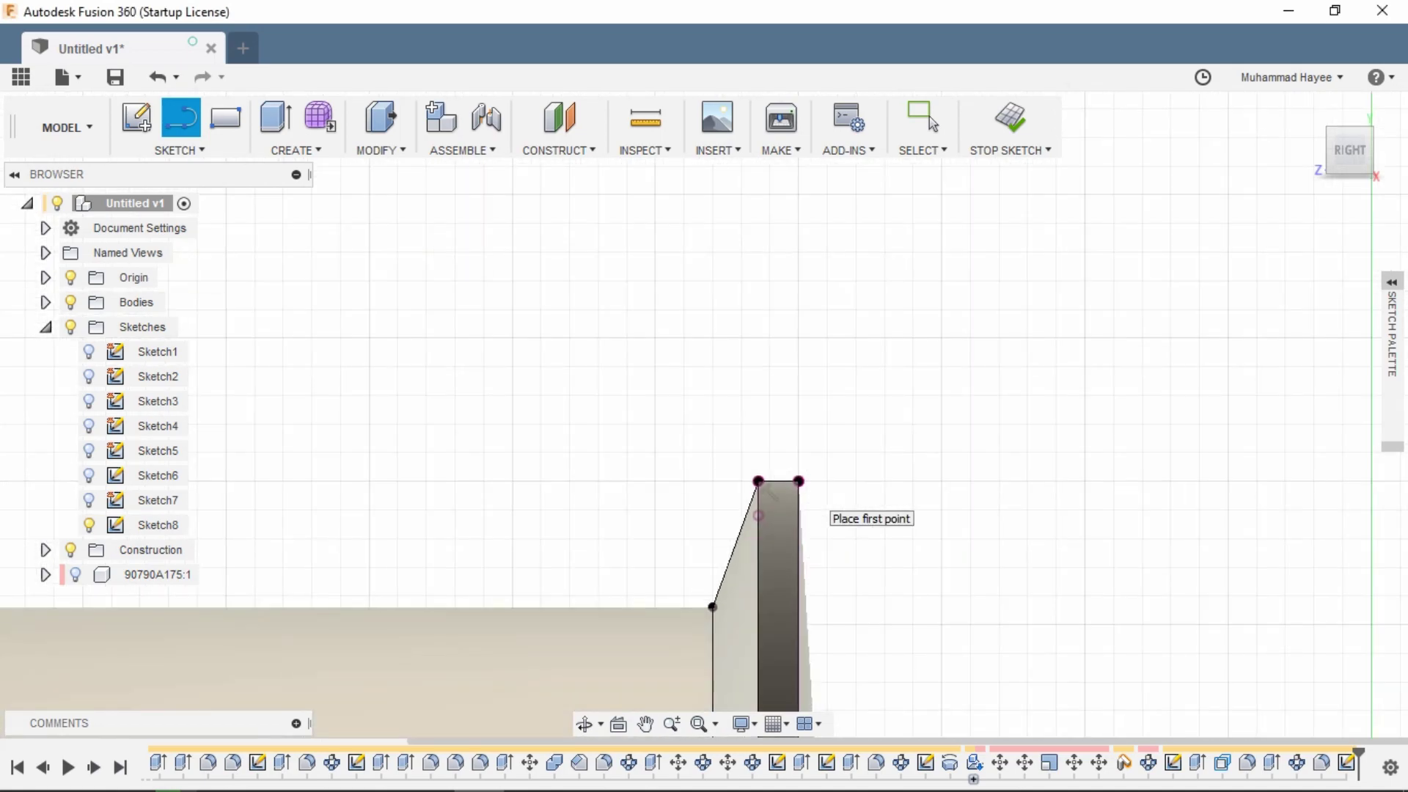
{"action": "scroll", "coordinate": [798, 481], "scroll_direction": "down", "scroll_amount": 4}
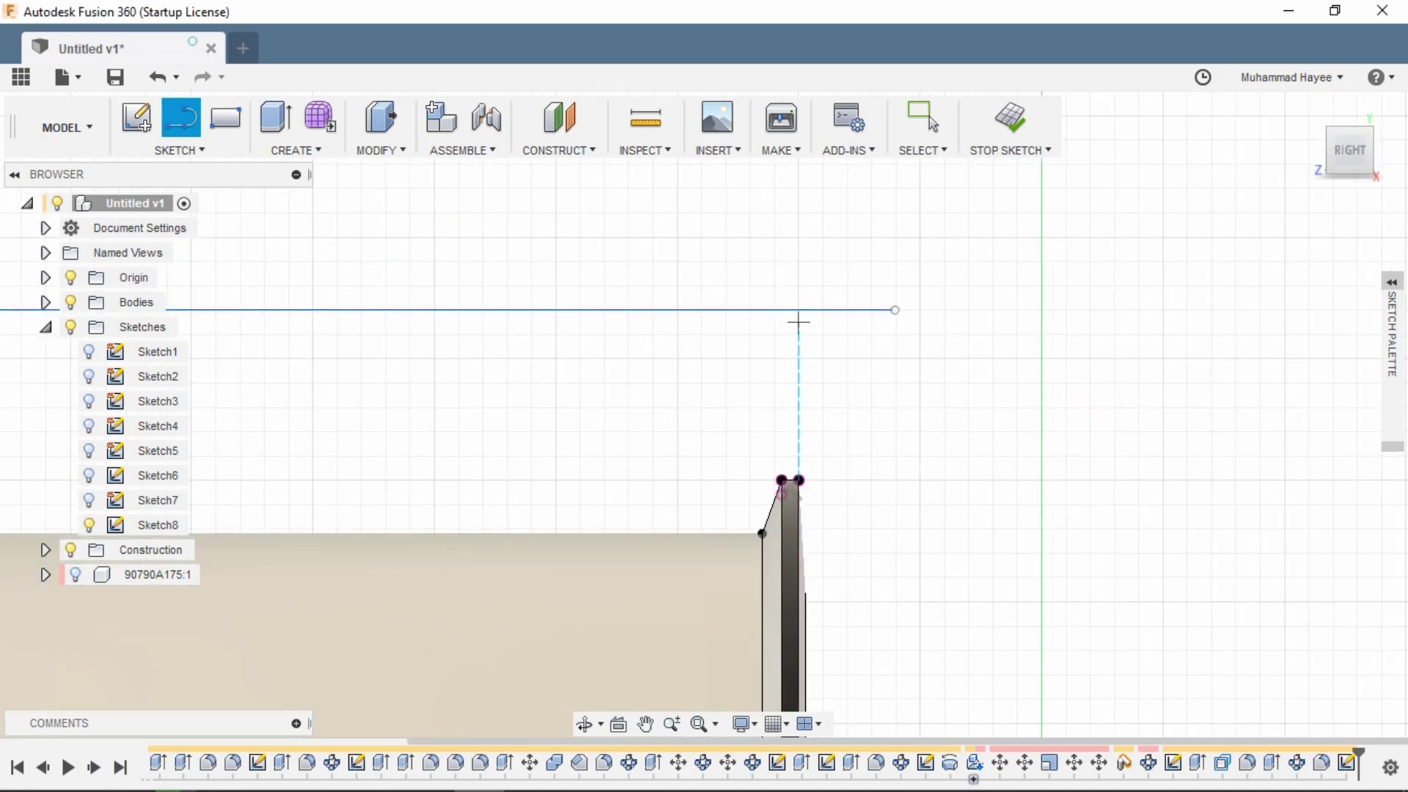
{"action": "scroll", "coordinate": [795, 312], "scroll_direction": "up", "scroll_amount": 5}
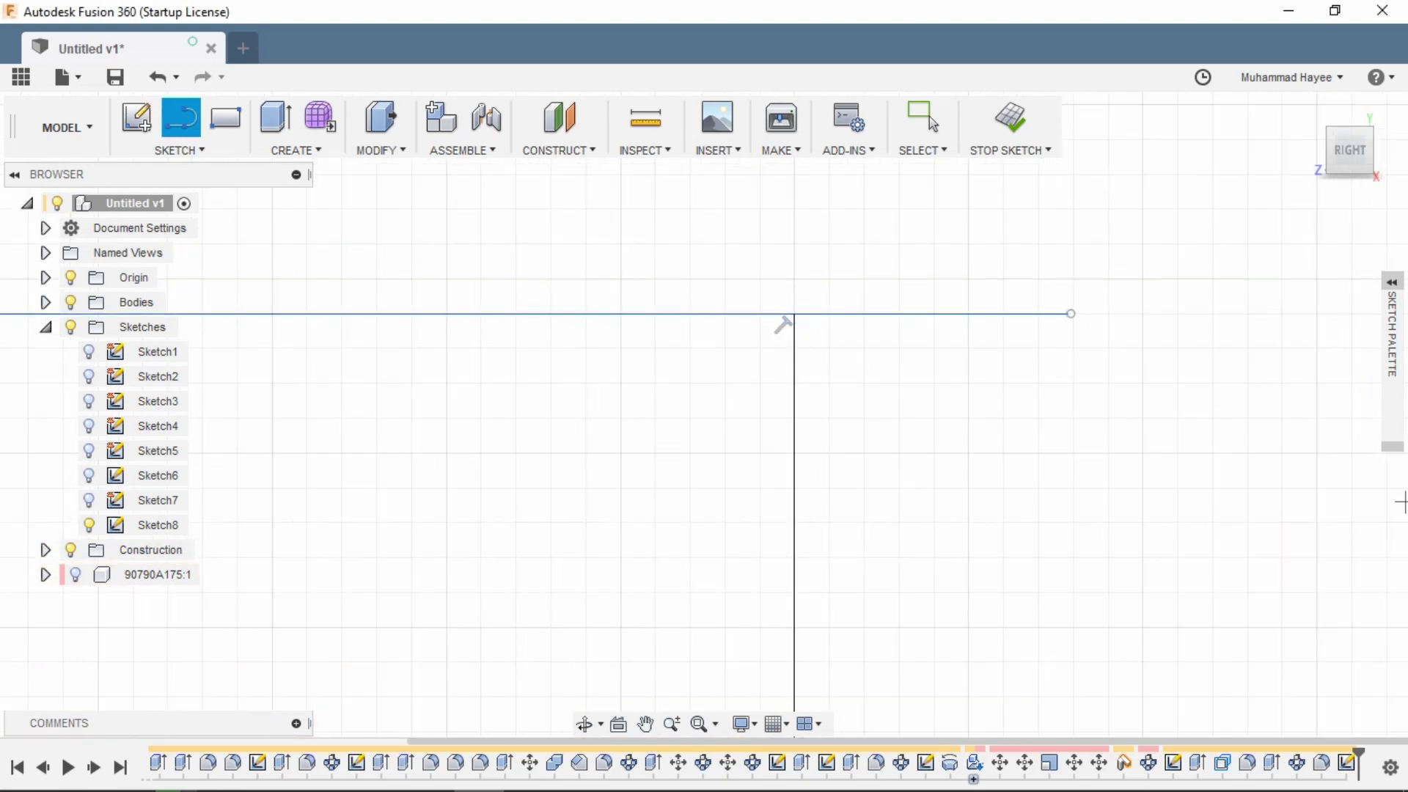
Break the long horizontal line at the rear vertical line and delete the piece overhanging beyond it.
{"action": "left_click", "coordinate": [179, 150]}
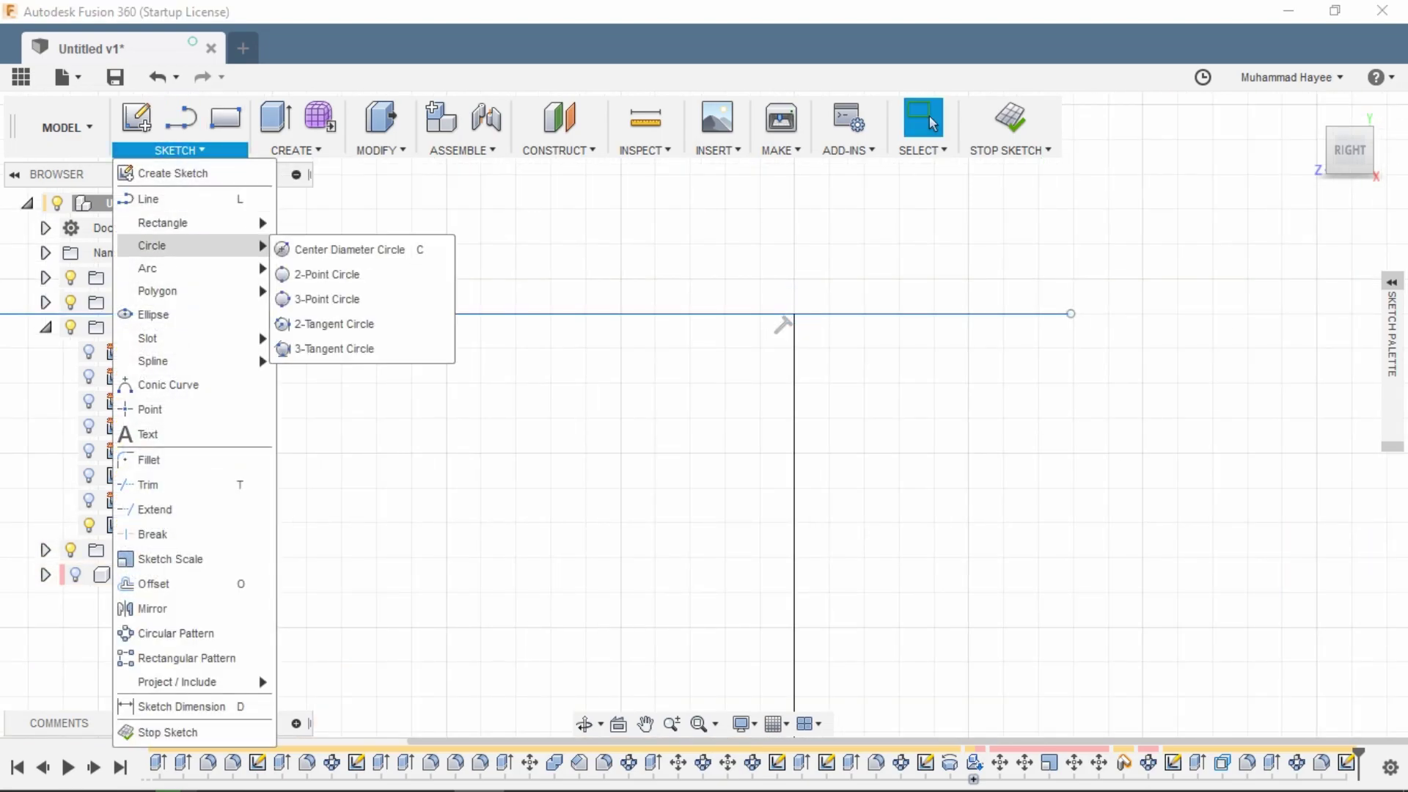
{"action": "left_click", "coordinate": [151, 535]}
{"action": "left_click", "coordinate": [866, 314]}
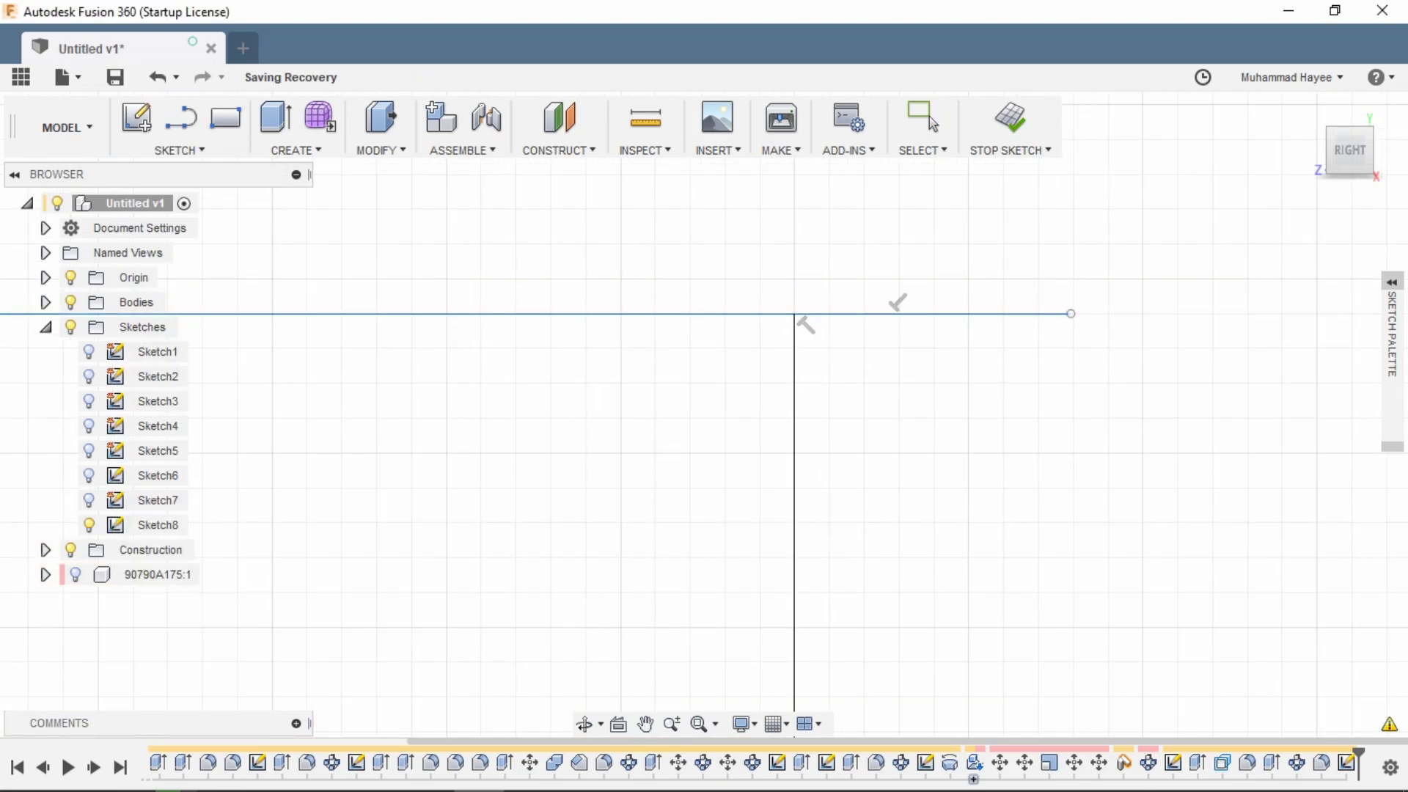
{"action": "right_click", "coordinate": [846, 313]}
{"action": "left_click", "coordinate": [782, 280]}
{"action": "scroll", "coordinate": [823, 477], "scroll_direction": "down", "scroll_amount": 8}
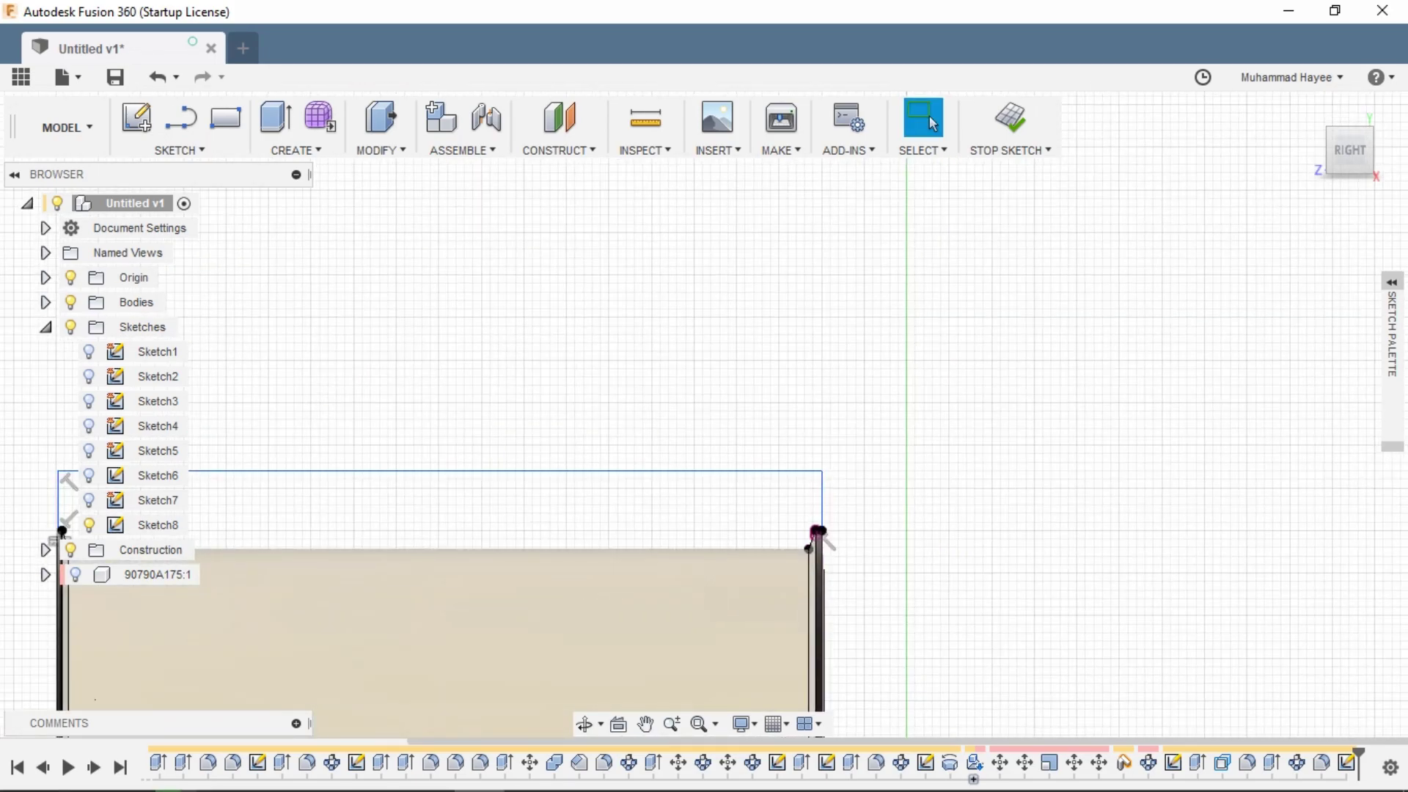
Close the profile with a line along the rim barrel between the feet of the rear and front lip slopes.
{"action": "scroll", "coordinate": [807, 543], "scroll_direction": "up", "scroll_amount": 3}
{"action": "key", "text": "l"}
{"action": "left_click", "coordinate": [1264, 285]}
{"action": "middle_click_drag", "start_coordinate": [592, 710], "coordinate": [1172, 791]}
{"action": "scroll", "coordinate": [628, 387], "scroll_direction": "up", "scroll_amount": 4}
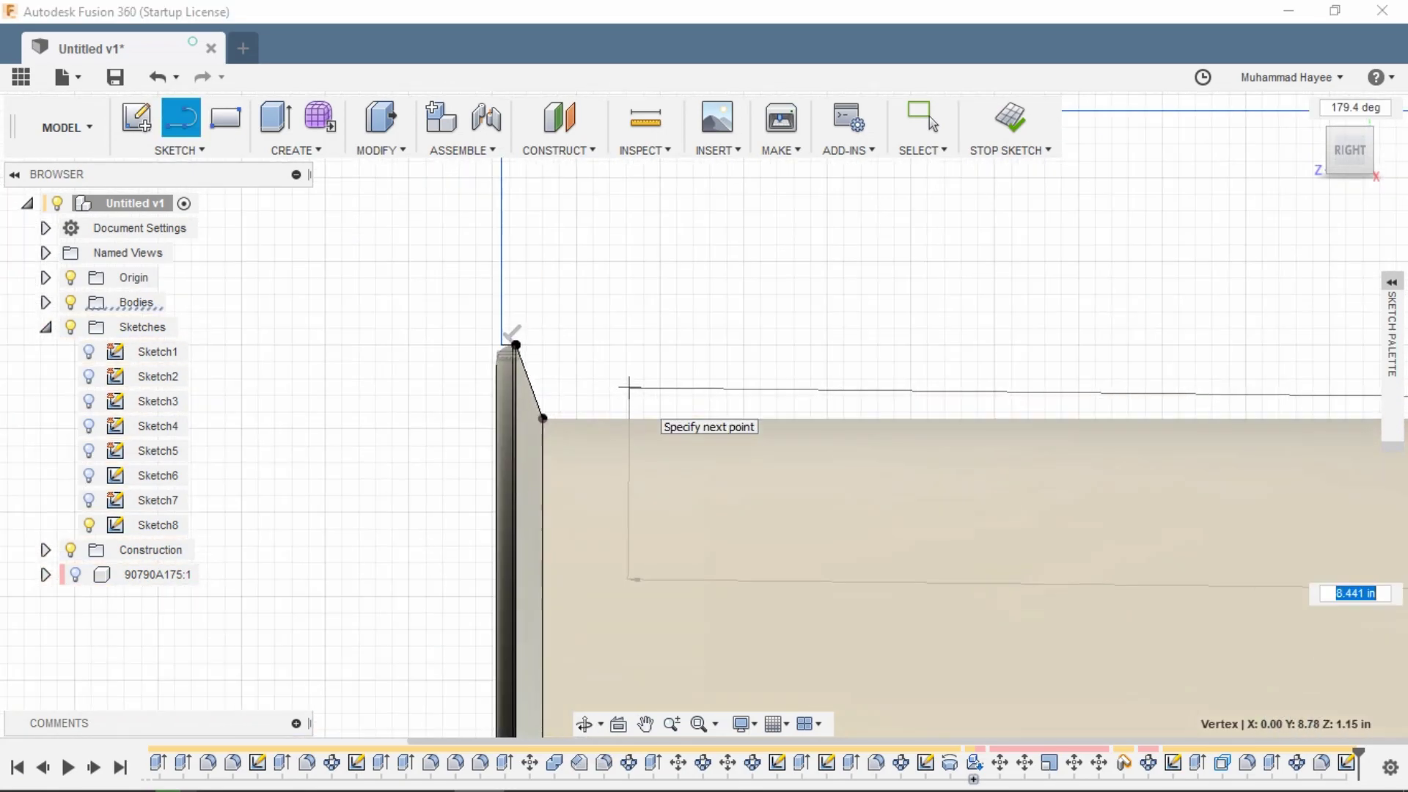
{"action": "left_click", "coordinate": [543, 419]}
{"action": "scroll", "coordinate": [542, 418], "scroll_direction": "down", "scroll_amount": 5}
{"action": "scroll", "coordinate": [537, 377], "scroll_direction": "up", "scroll_amount": 10}
{"action": "scroll", "coordinate": [709, 360], "scroll_direction": "down", "scroll_amount": 3}
{"action": "left_click", "coordinate": [709, 361]}
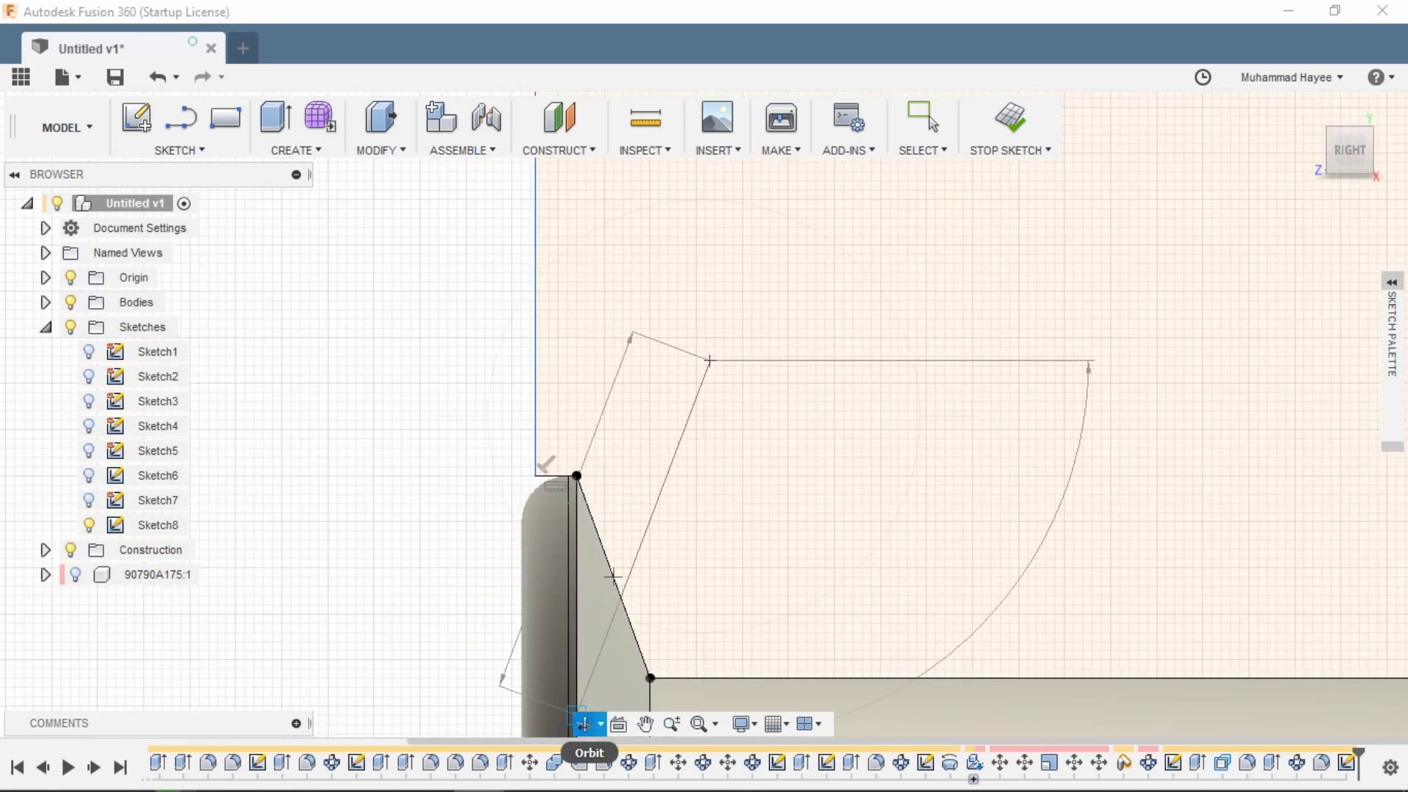
{"action": "left_click", "coordinate": [926, 117]}
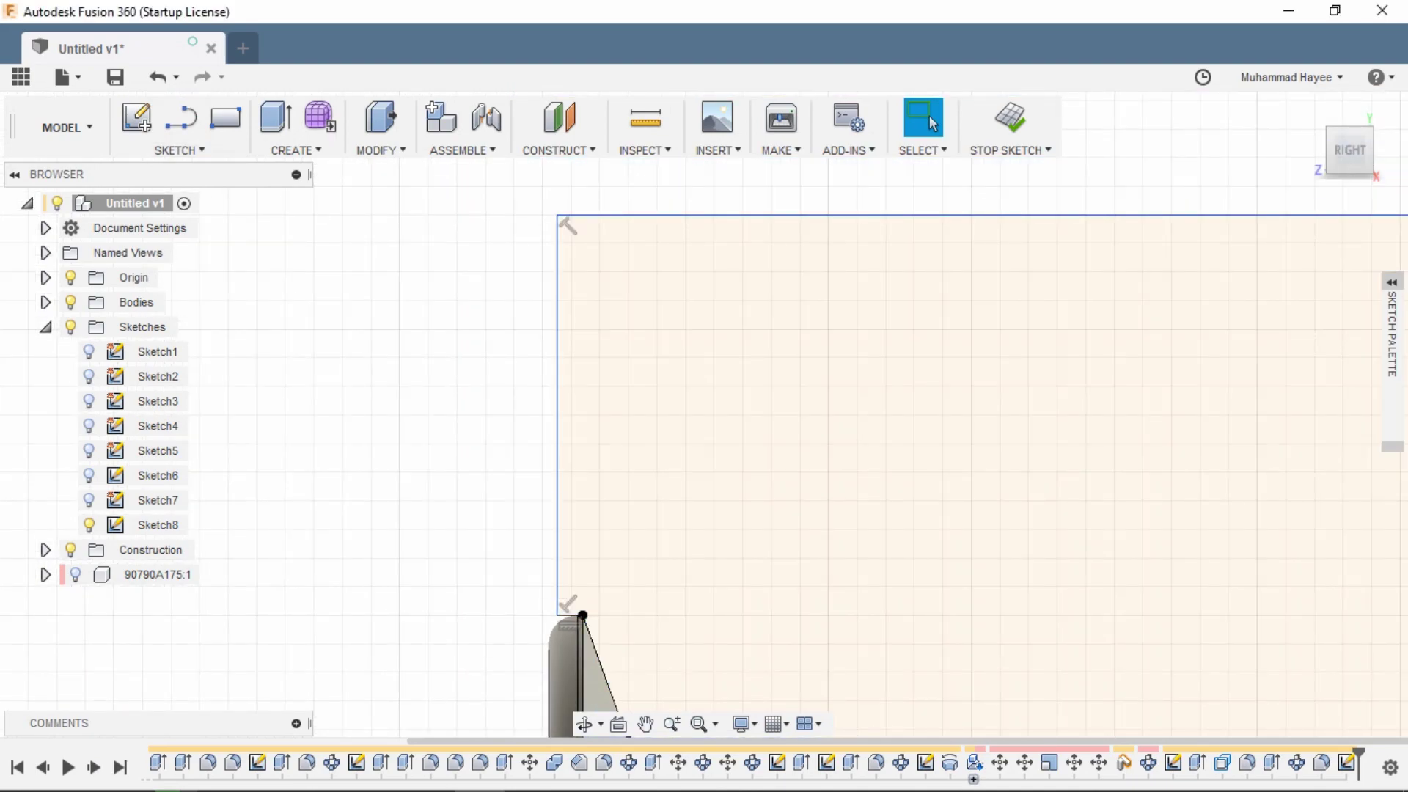
{"action": "left_click", "coordinate": [180, 150]}
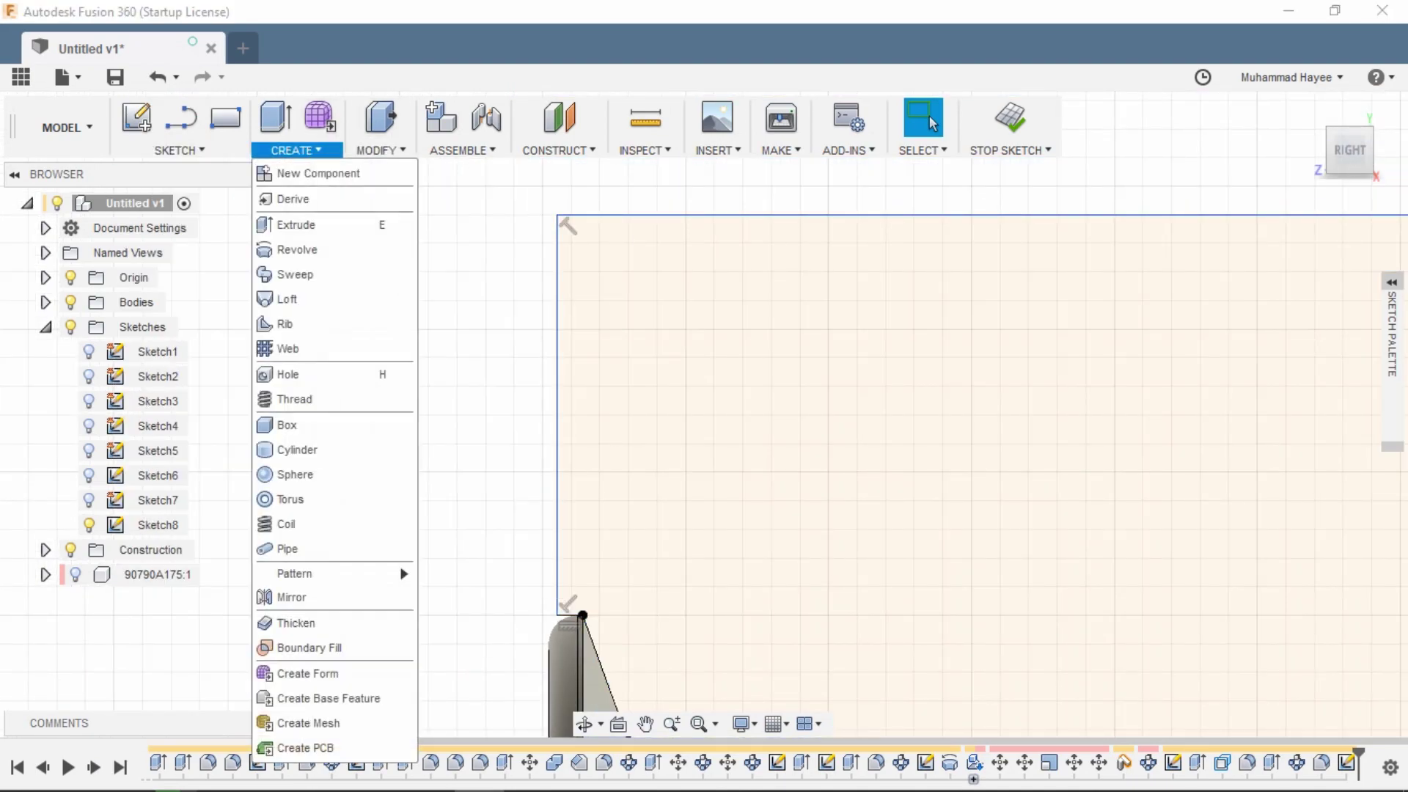
{"action": "key", "text": "Escape"}
{"action": "type", "text": "s"}
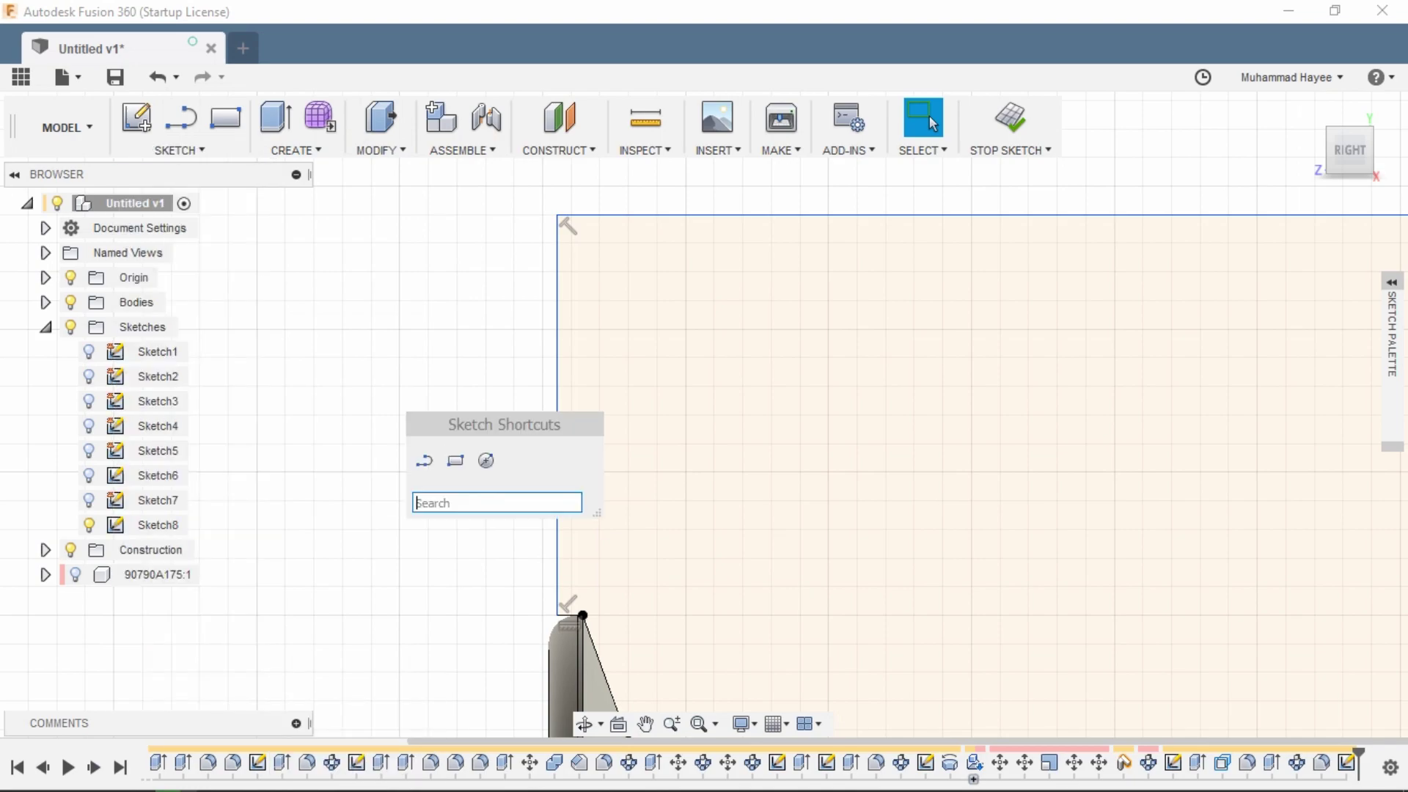
{"action": "type", "text": "d"}
{"action": "key", "text": "Escape"}
{"action": "left_click", "coordinate": [380, 150]}
{"action": "mouse_move", "coordinate": [297, 150]}
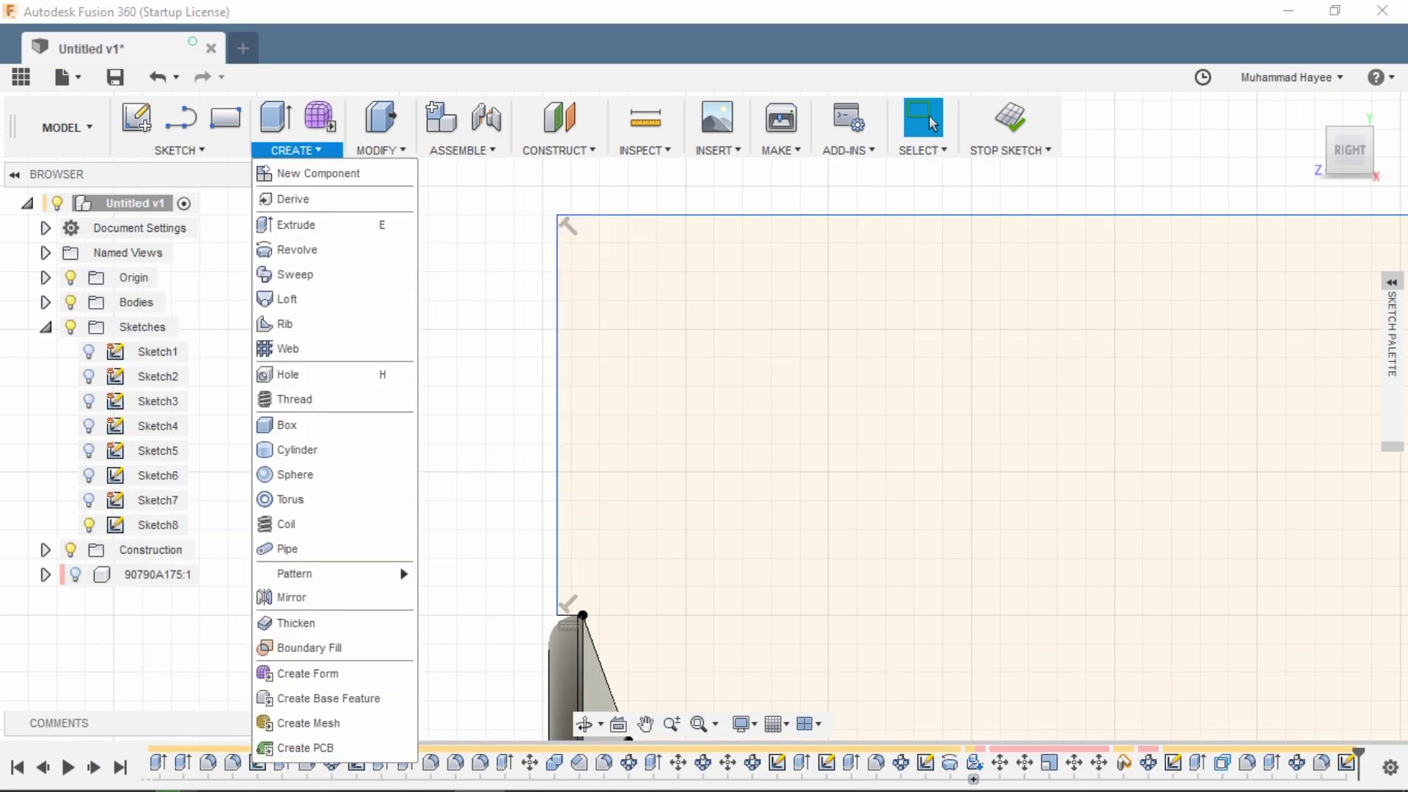
{"action": "mouse_move", "coordinate": [180, 149]}
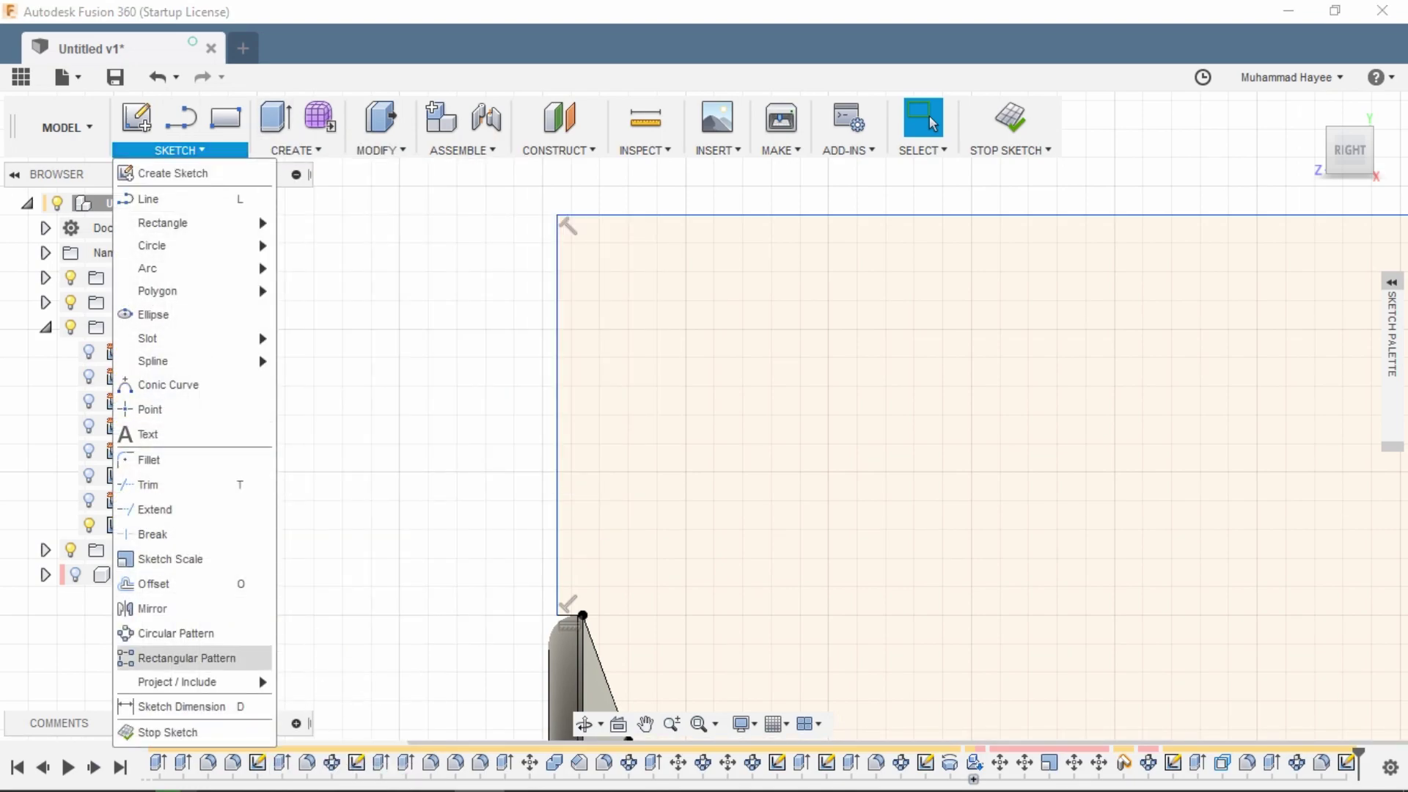
Dimension the length of the vertical line above the front rim lip.
{"action": "left_click", "coordinate": [182, 706]}
{"action": "left_click", "coordinate": [571, 614]}
{"action": "left_click", "coordinate": [639, 300]}
{"action": "left_click", "coordinate": [583, 614]}
{"action": "left_click", "coordinate": [852, 428]}
{"action": "scroll", "coordinate": [847, 381], "scroll_direction": "down", "scroll_amount": 3}
{"action": "middle_click_drag", "start_coordinate": [712, 506], "coordinate": [627, 455]}
{"action": "scroll", "coordinate": [627, 456], "scroll_direction": "down", "scroll_amount": 3}
{"action": "left_click", "coordinate": [783, 428]}
{"action": "left_click", "coordinate": [888, 350]}
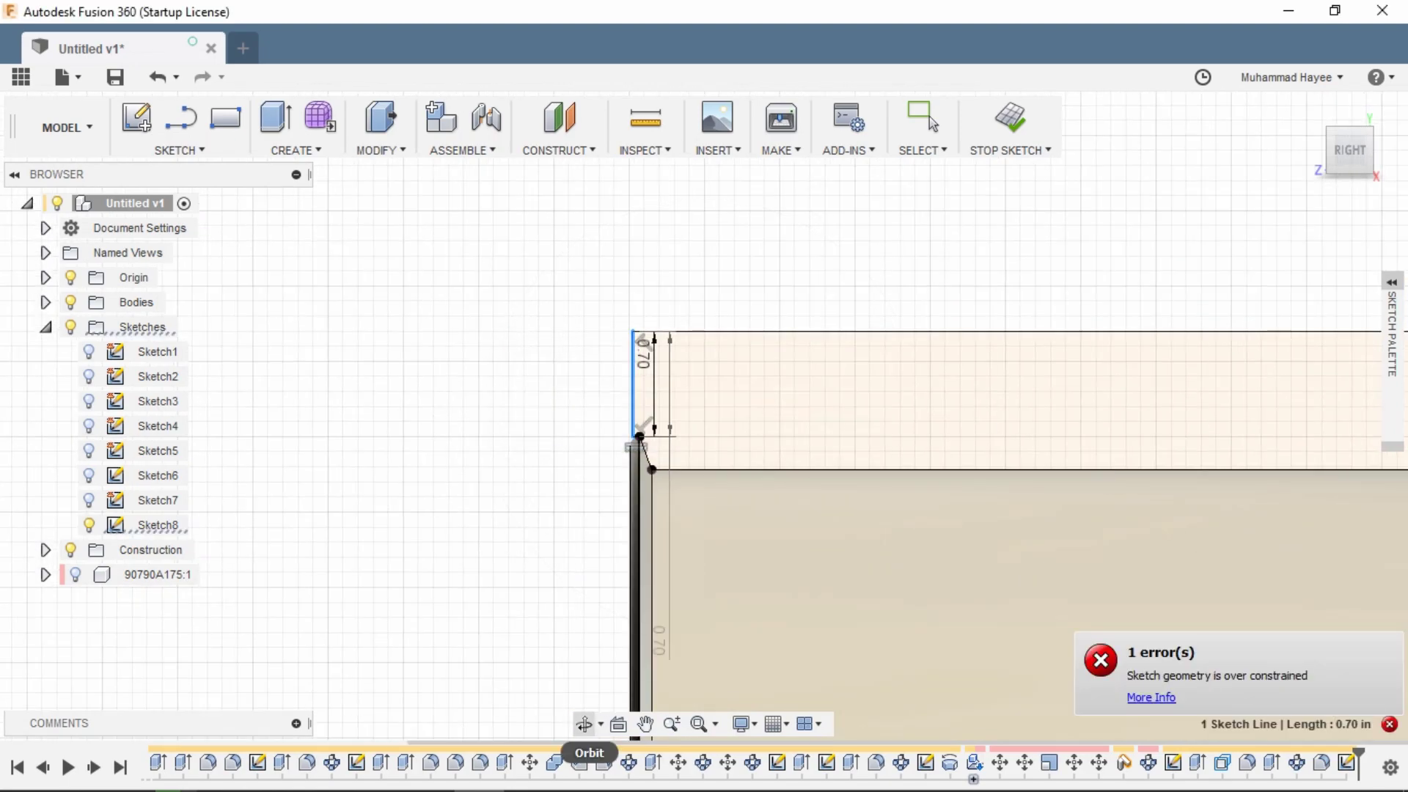
Dimension the profile's overall width between its front and rear vertical lines.
{"action": "scroll", "coordinate": [553, 396], "scroll_direction": "down", "scroll_amount": 3}
{"action": "middle_click_drag", "start_coordinate": [565, 411], "coordinate": [247, 386]}
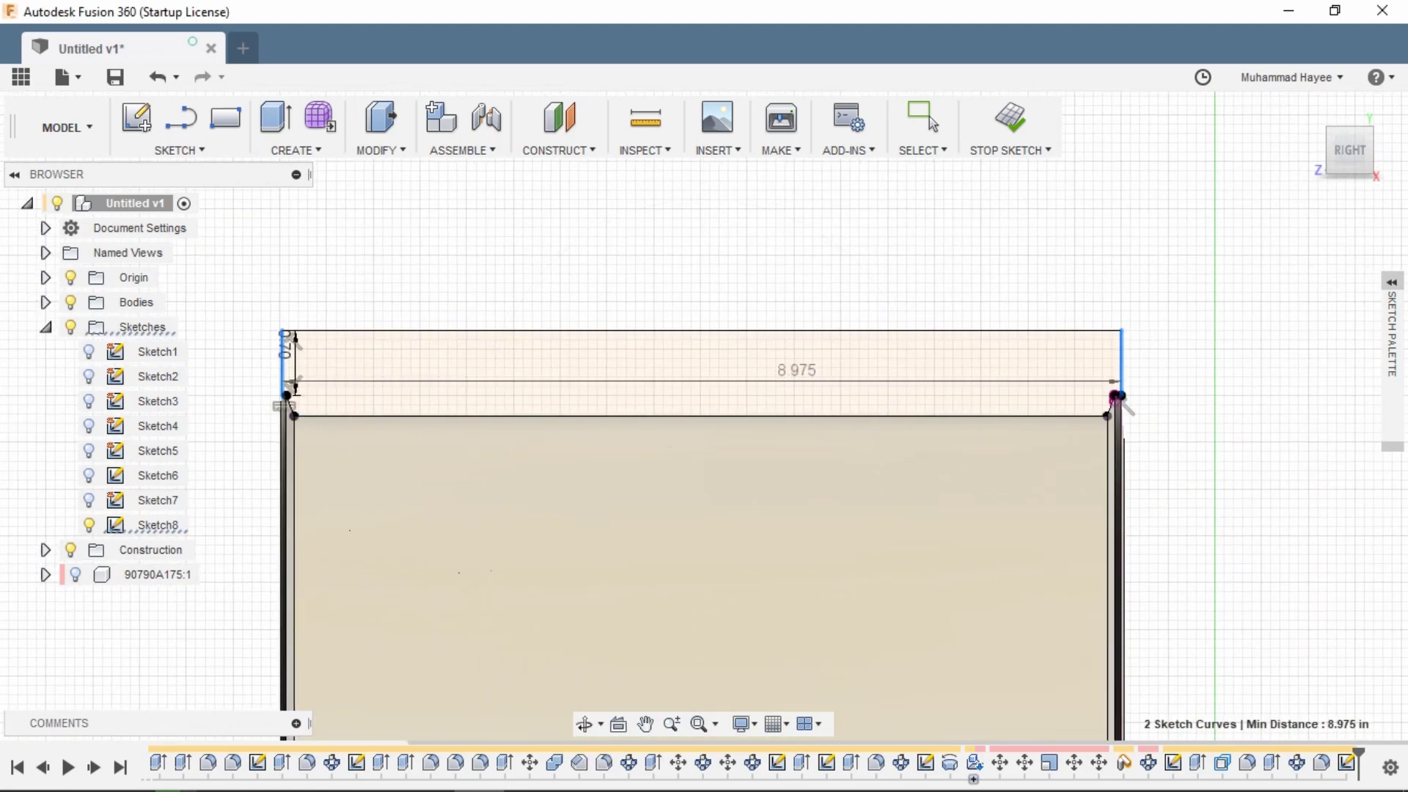
{"action": "key", "text": "Escape"}
Start a Revolve of the closed profile around the rim, using the Z origin axis as its axis.
{"action": "left_click", "coordinate": [822, 396]}
{"action": "key", "text": "e"}
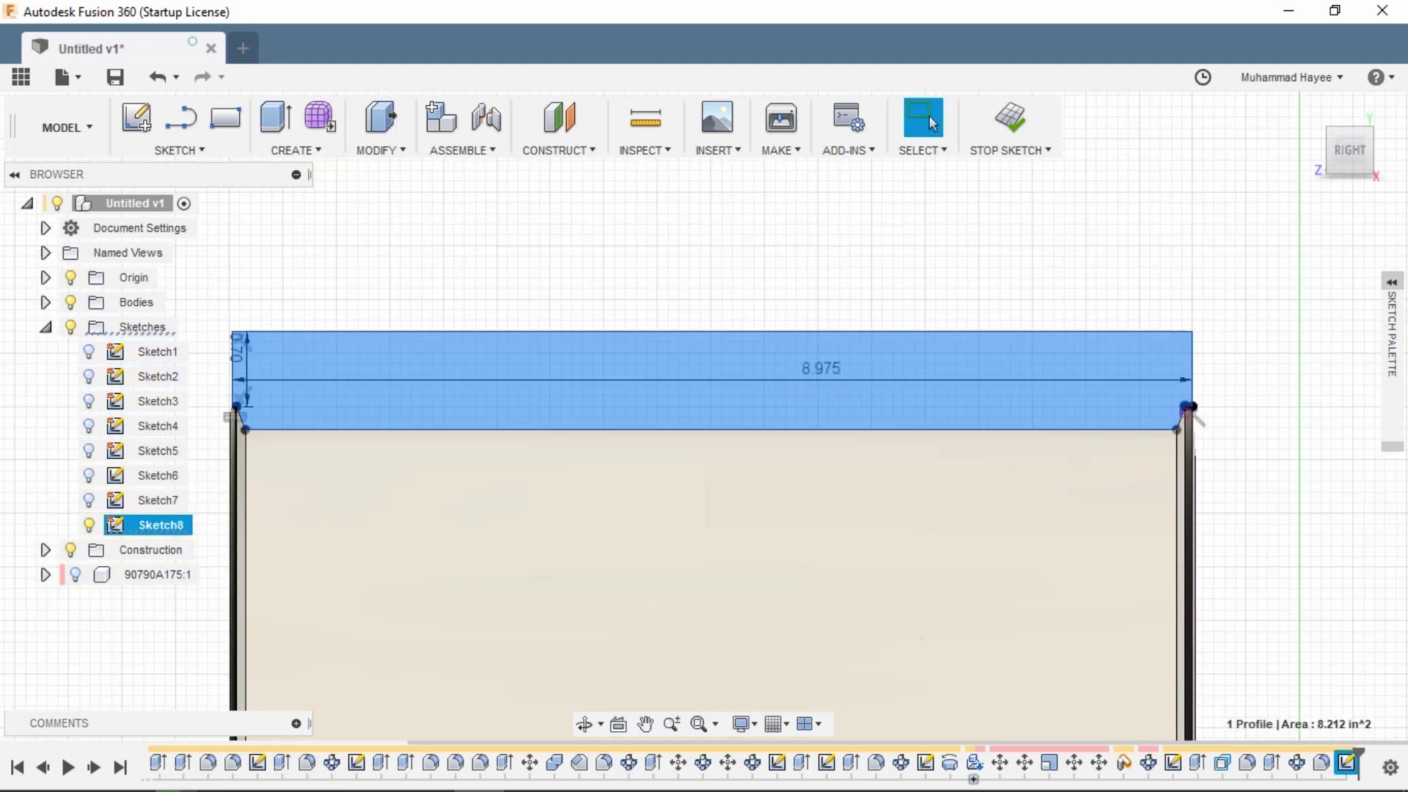
{"action": "left_click", "coordinate": [585, 724]}
{"action": "left_click_drag", "start_coordinate": [645, 455], "coordinate": [707, 459]}
{"action": "left_click", "coordinate": [297, 150]}
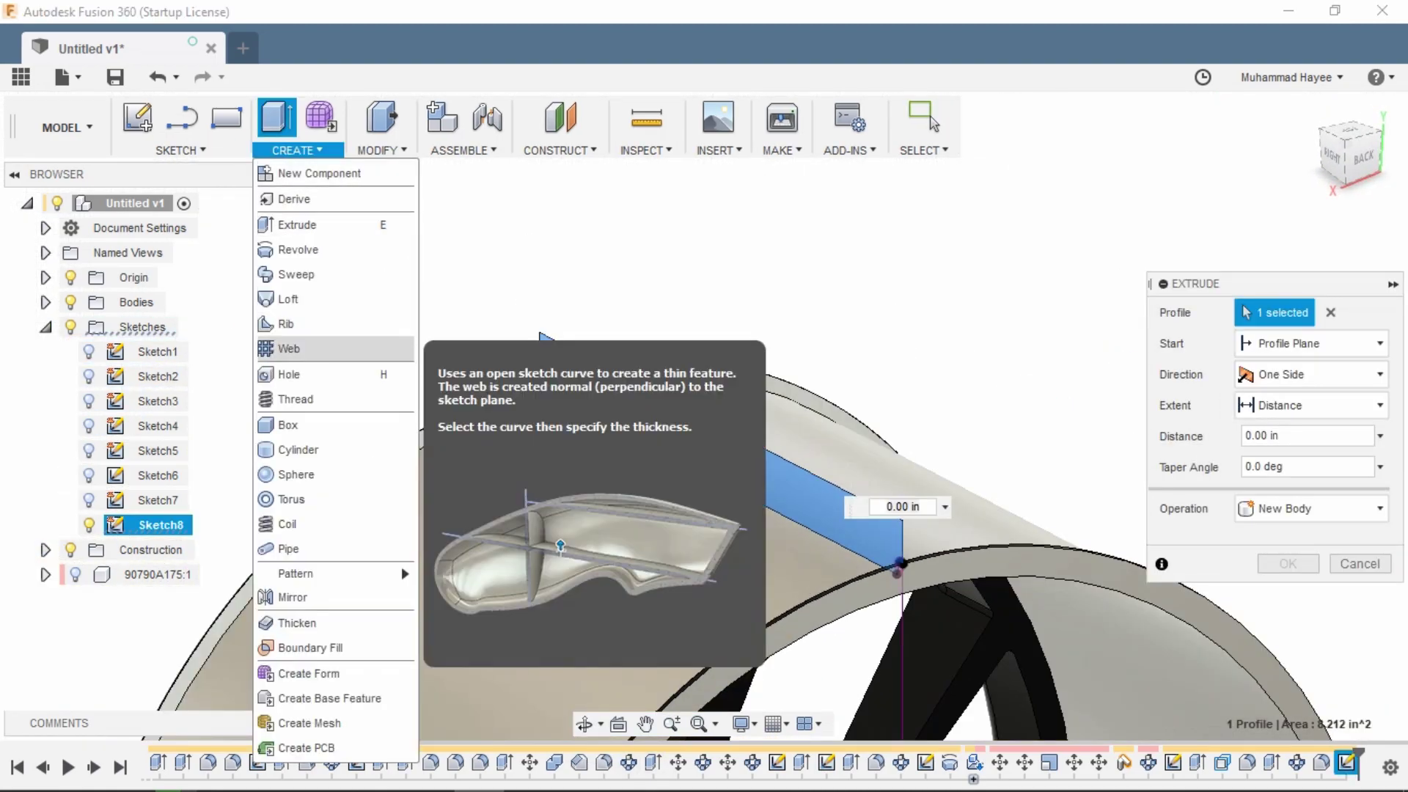
{"action": "left_click", "coordinate": [297, 249]}
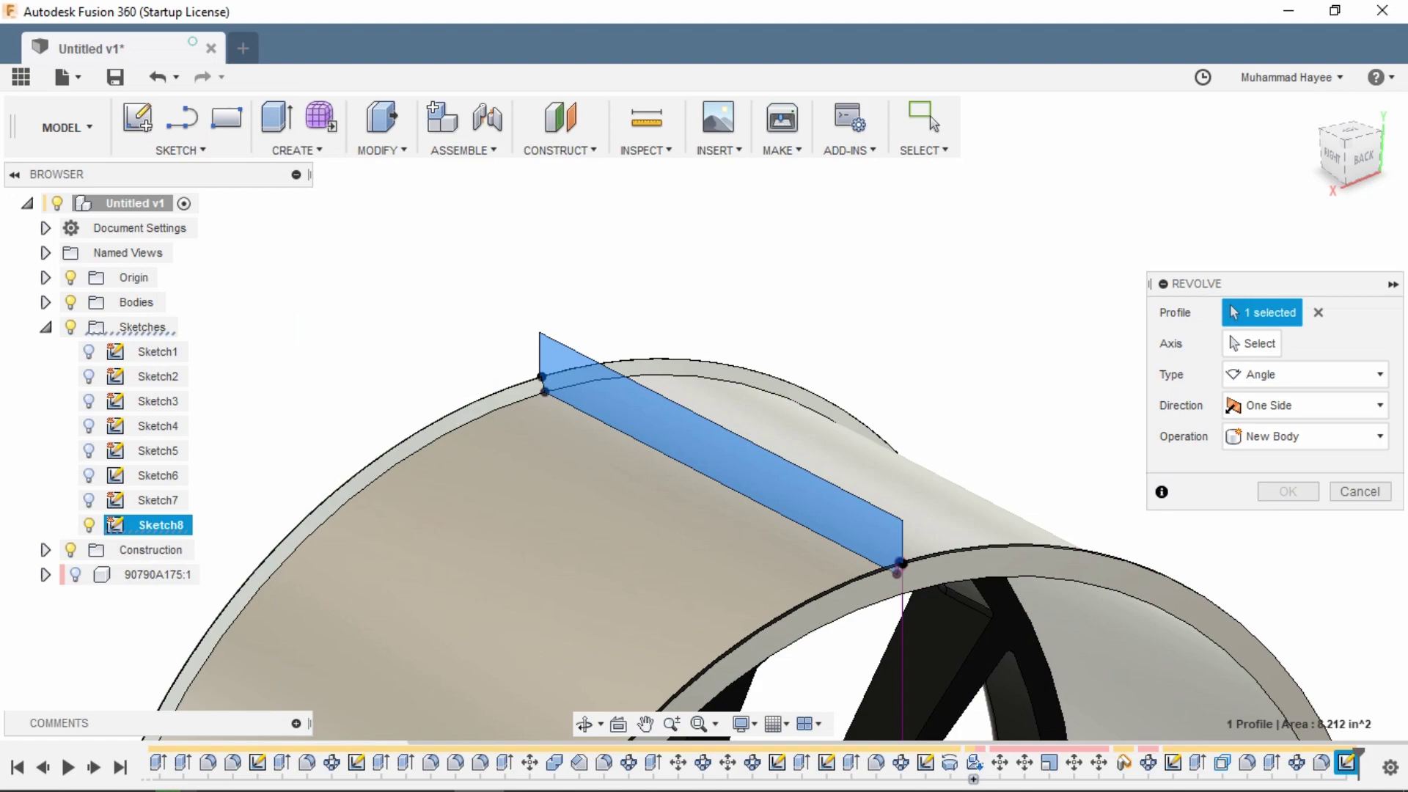
{"action": "left_click", "coordinate": [585, 724]}
{"action": "left_click_drag", "start_coordinate": [660, 440], "coordinate": [469, 469]}
{"action": "key", "text": "Escape"}
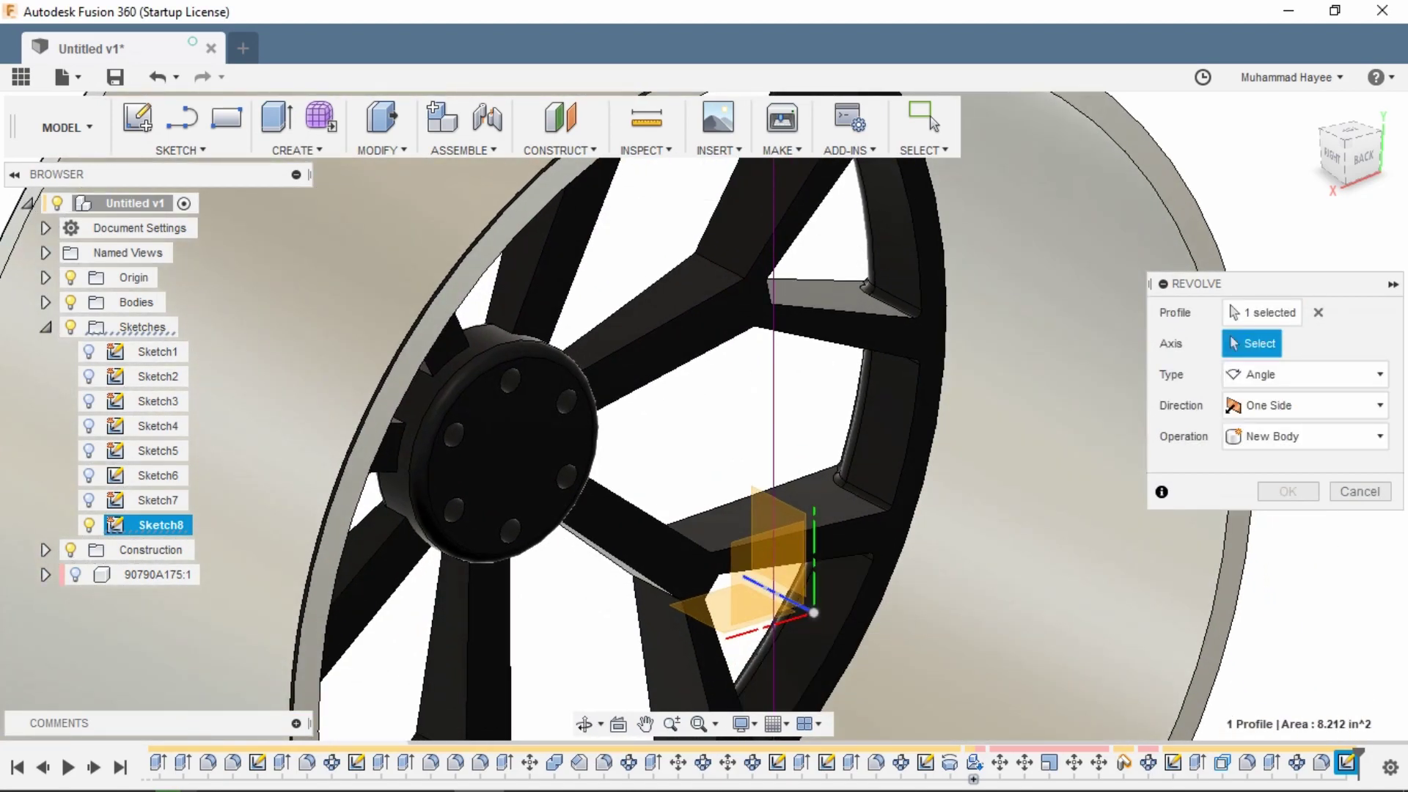
{"action": "left_click", "coordinate": [770, 592]}
{"action": "left_click", "coordinate": [585, 724]}
{"action": "middle_click_drag", "start_coordinate": [682, 205], "coordinate": [704, 416]}
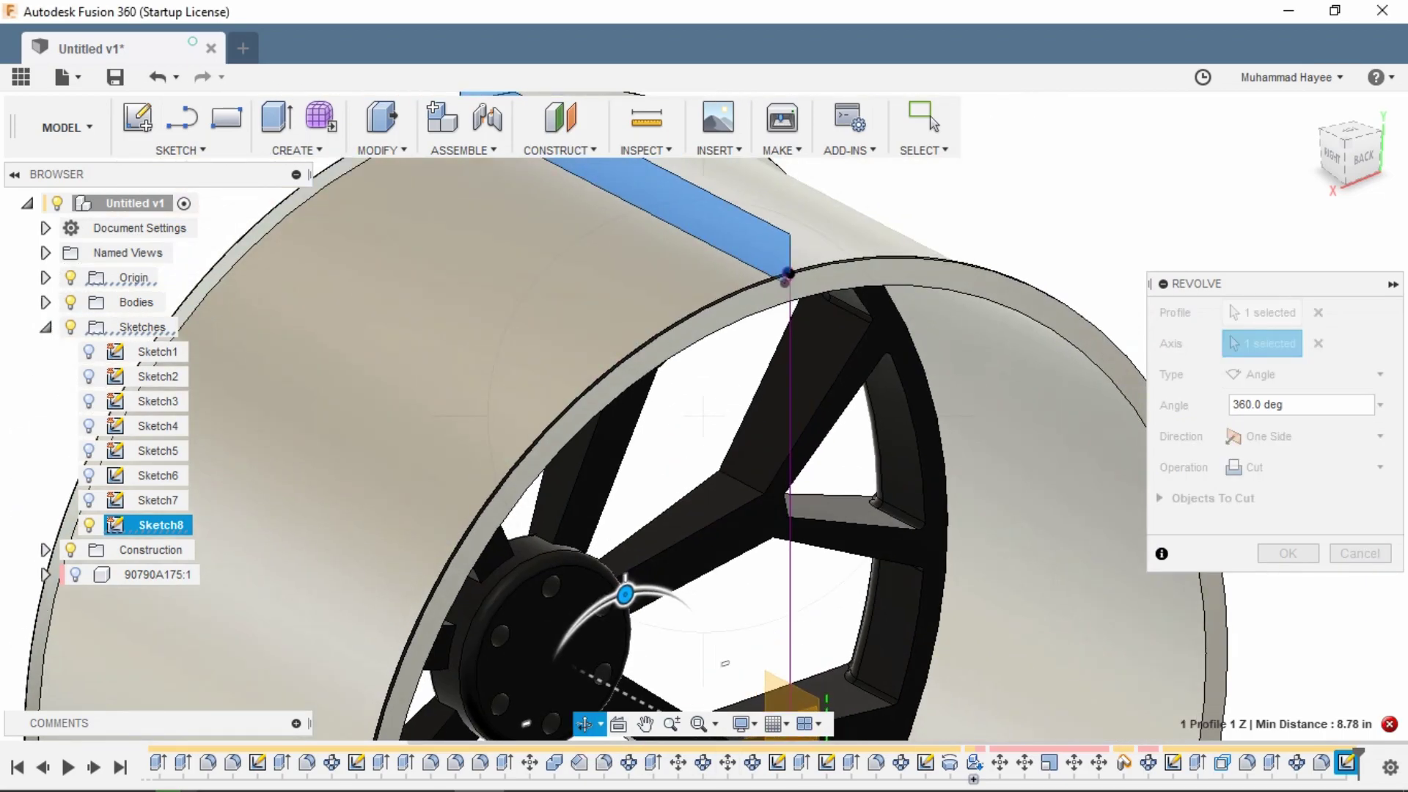
Set the revolve operation to New Body and complete it through a full 360 degrees.
{"action": "scroll", "coordinate": [685, 333], "scroll_direction": "up", "scroll_amount": 3}
{"action": "key", "text": "Escape"}
{"action": "left_click", "coordinate": [1305, 467]}
{"action": "left_click", "coordinate": [1277, 572]}
{"action": "scroll", "coordinate": [836, 341], "scroll_direction": "down", "scroll_amount": 3}
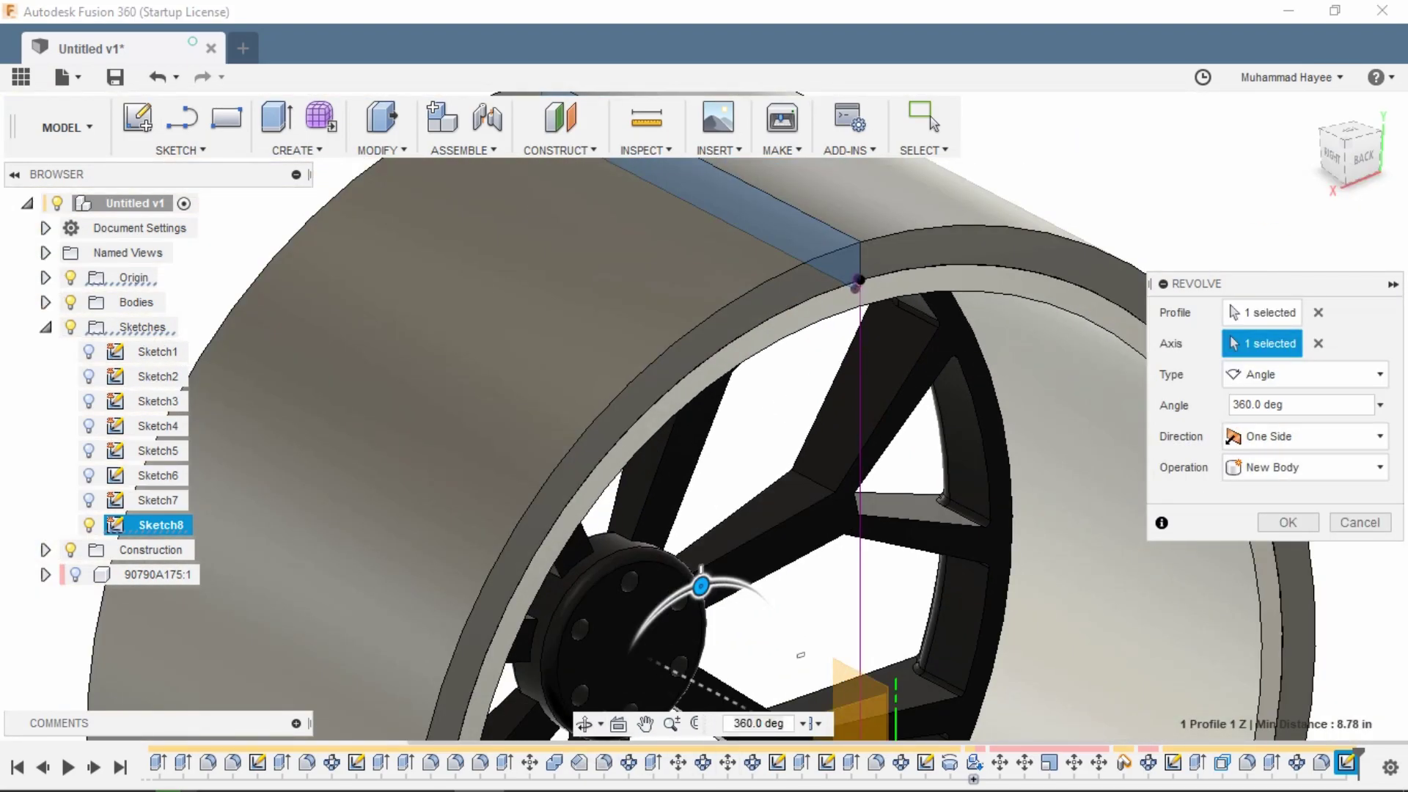
{"action": "key", "text": "Return"}
Fillet the two outer circular edges of the revolved tyre body with a 0.50 in radius.
{"action": "left_click", "coordinate": [585, 724]}
{"action": "left_click", "coordinate": [440, 610]}
{"action": "key", "text": "Escape"}
{"action": "left_click", "coordinate": [730, 423]}
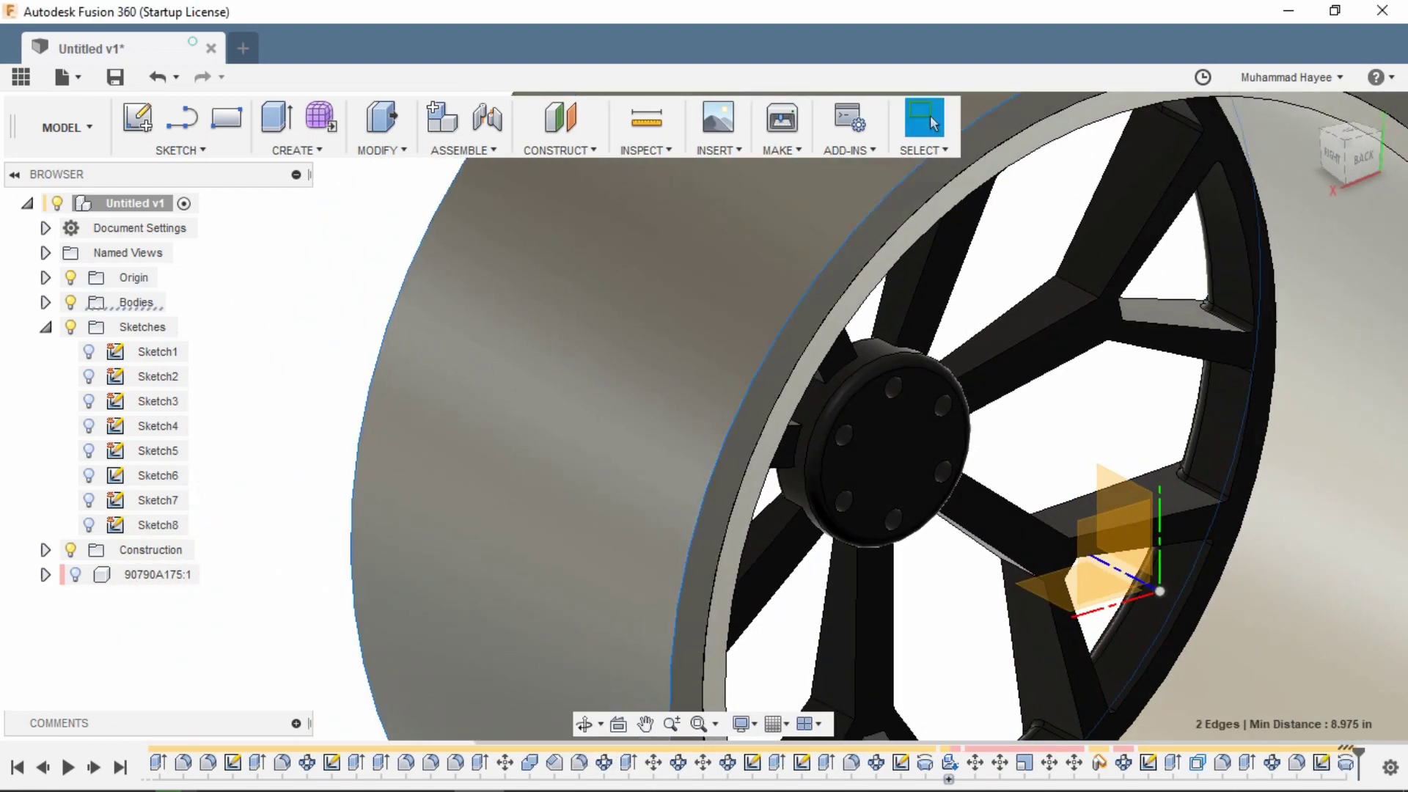
{"action": "mouse_move", "coordinate": [381, 150]}
{"action": "left_click", "coordinate": [389, 198]}
{"action": "middle_click_drag", "start_coordinate": [440, 382], "coordinate": [719, 382], "text": "shift"}
{"action": "middle_click_drag", "start_coordinate": [323, 682], "coordinate": [462, 693], "text": "shift"}
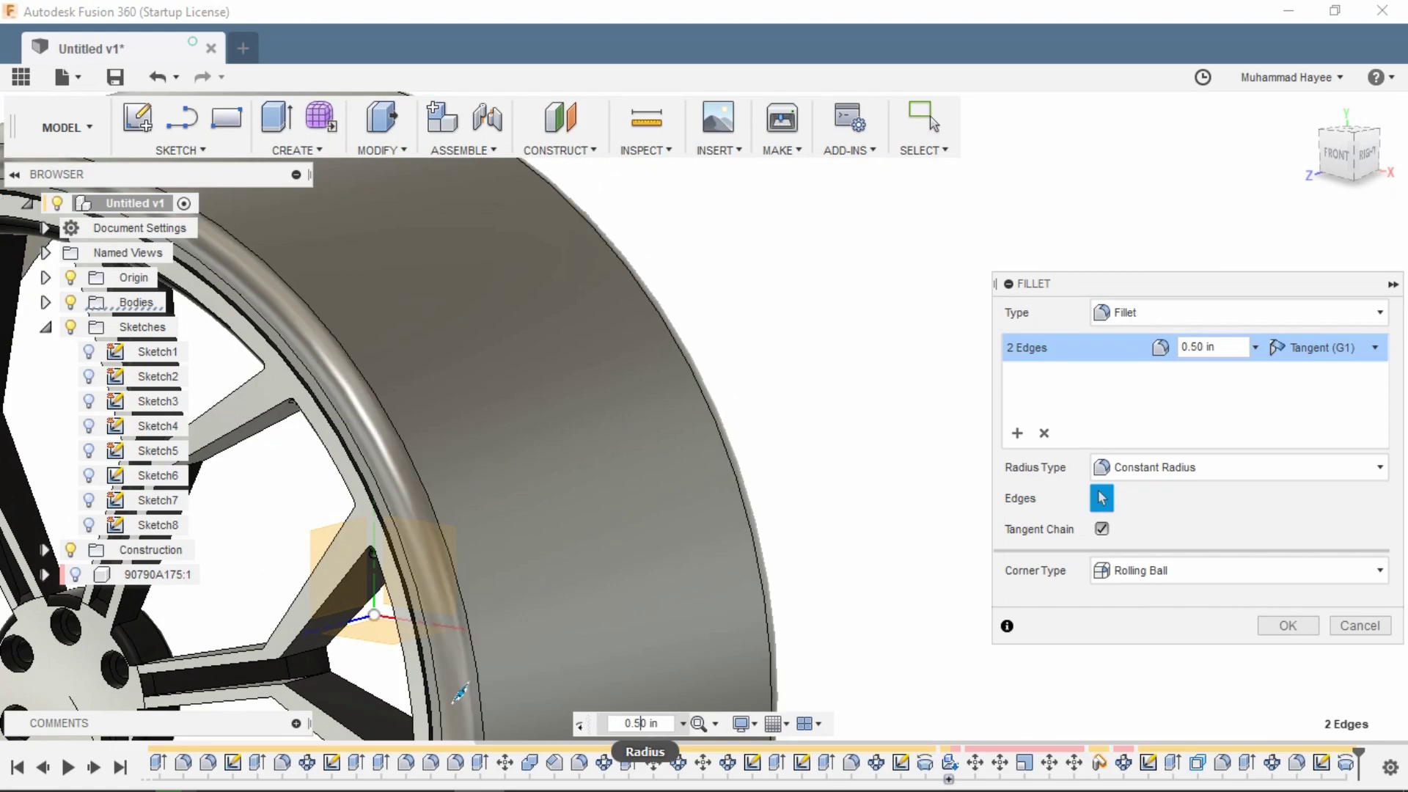
{"action": "key", "text": "Return"}
Insert the tyre tread image as an attached canvas on the horizontal XZ origin plane.
{"action": "middle_click_drag", "start_coordinate": [704, 411], "coordinate": [931, 121], "text": "shift"}
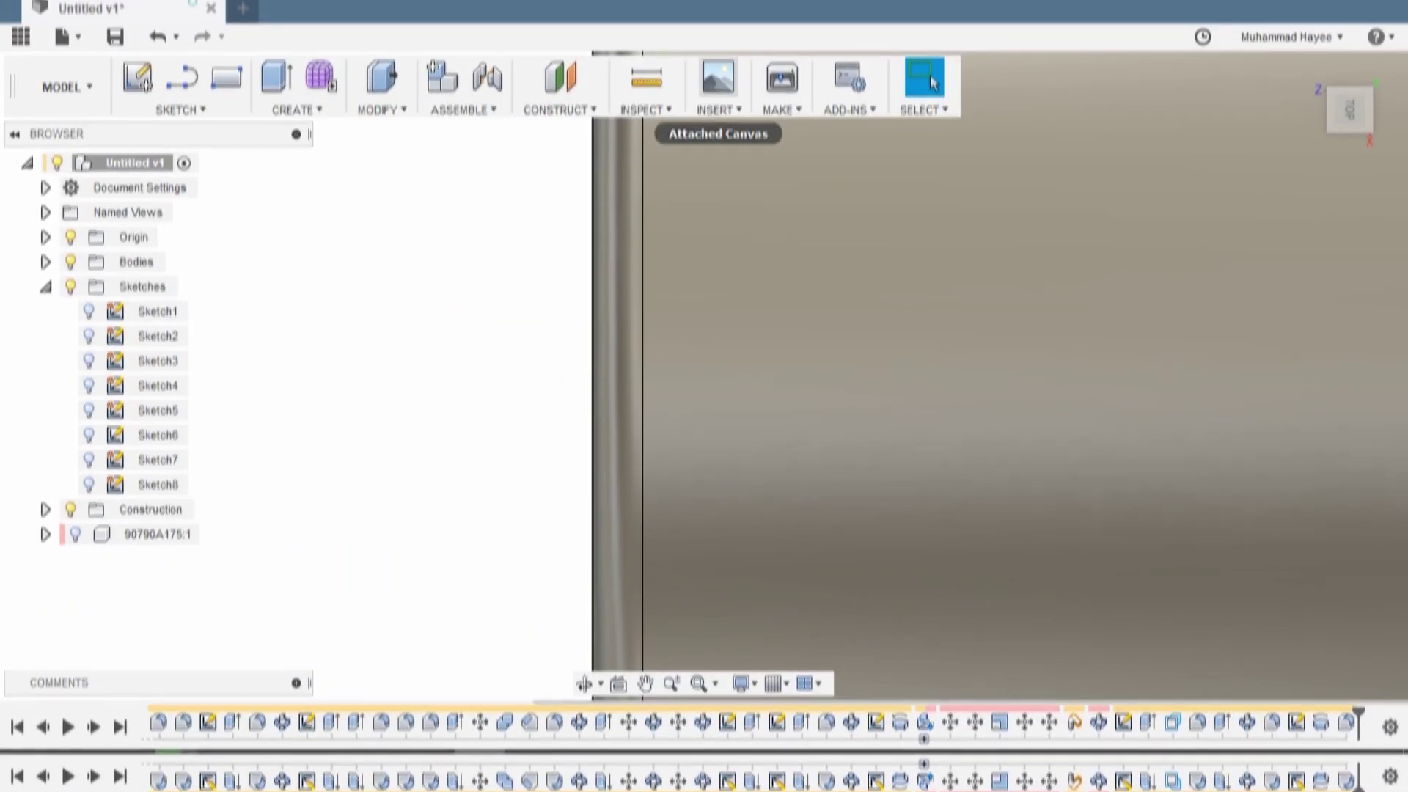
{"action": "left_click", "coordinate": [718, 121]}
{"action": "mouse_move", "coordinate": [782, 147]}
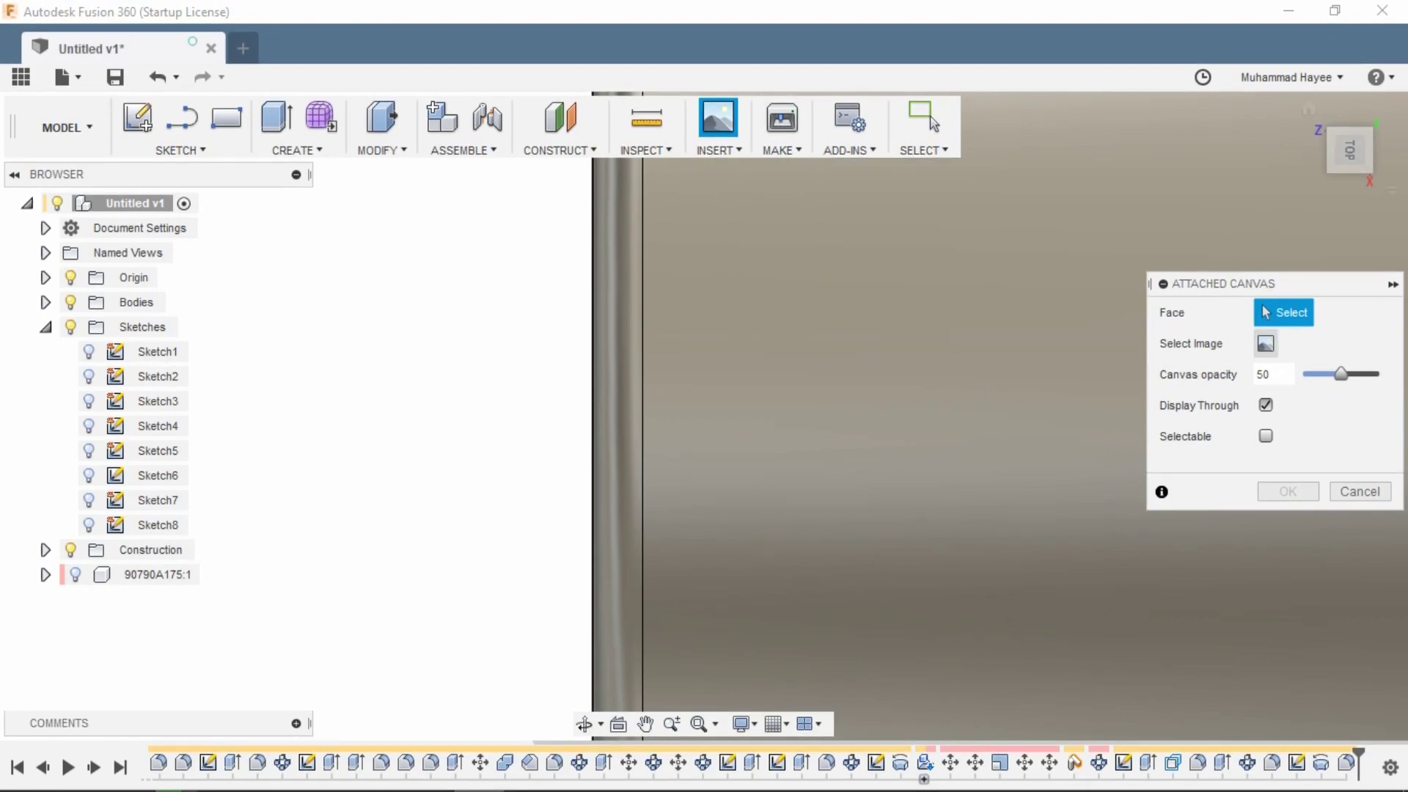
{"action": "scroll", "coordinate": [308, 308], "scroll_direction": "down", "scroll_amount": 4}
{"action": "middle_click_drag", "start_coordinate": [975, 661], "coordinate": [844, 550], "text": "shift"}
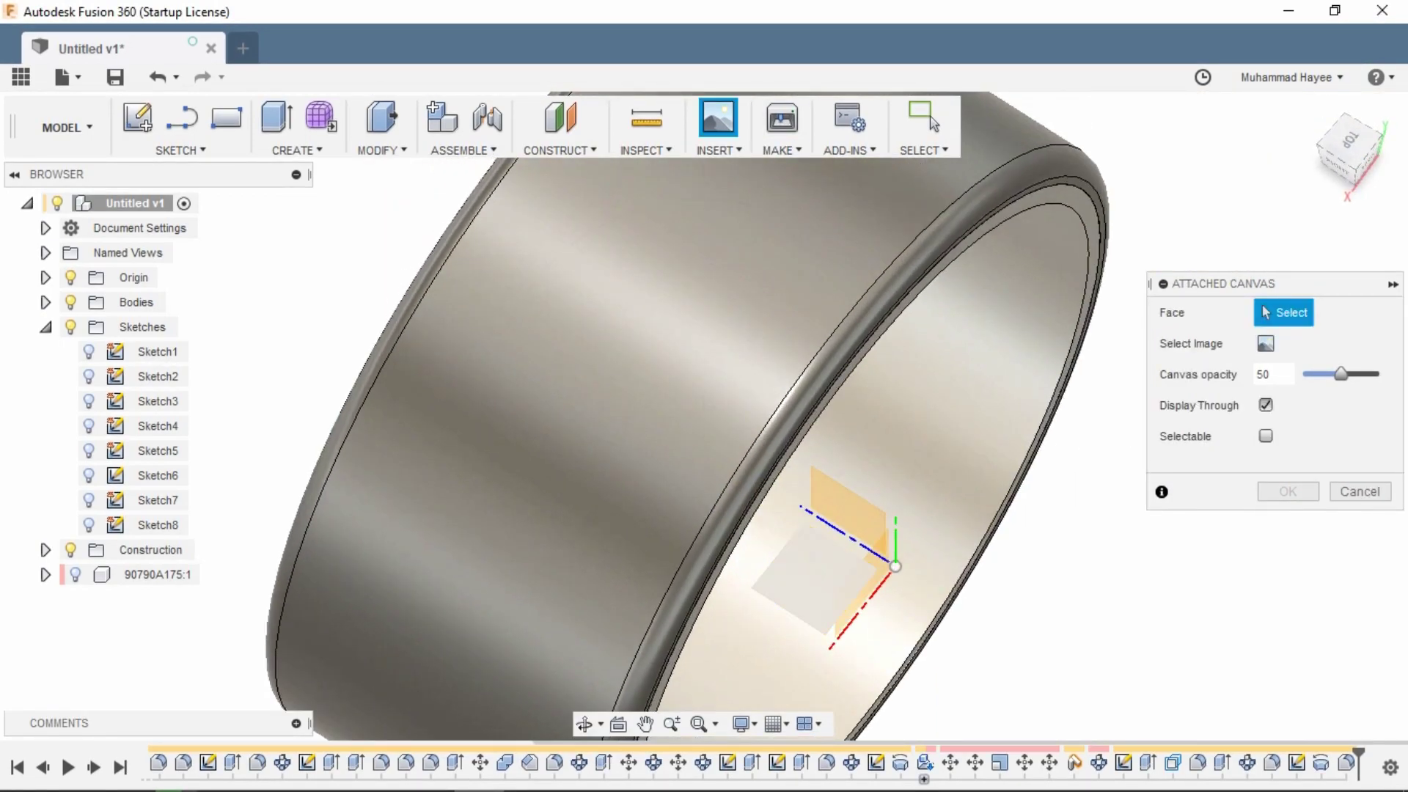
{"action": "left_click", "coordinate": [815, 581]}
{"action": "left_click", "coordinate": [1266, 344]}
{"action": "scroll", "coordinate": [513, 308], "scroll_direction": "down", "scroll_amount": 5}
{"action": "left_click", "coordinate": [697, 497]}
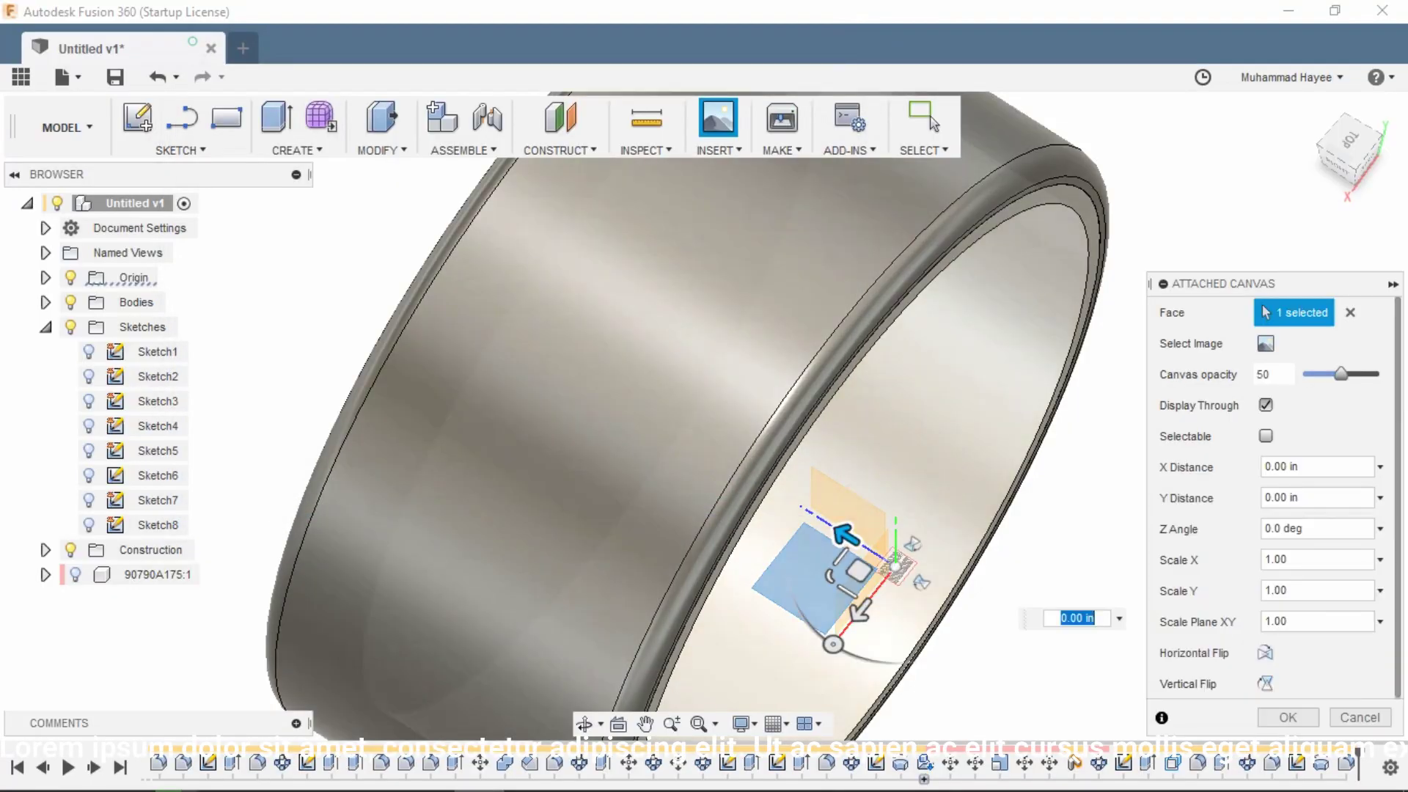
Enlarge the tread canvas uniformly in its plane by a factor of about 14.77.
{"action": "scroll", "coordinate": [902, 573], "scroll_direction": "up", "scroll_amount": 3}
{"action": "scroll", "coordinate": [889, 565], "scroll_direction": "down", "scroll_amount": 1}
{"action": "left_click_drag", "start_coordinate": [827, 570], "coordinate": [741, 590]}
{"action": "scroll", "coordinate": [873, 513], "scroll_direction": "down", "scroll_amount": 3}
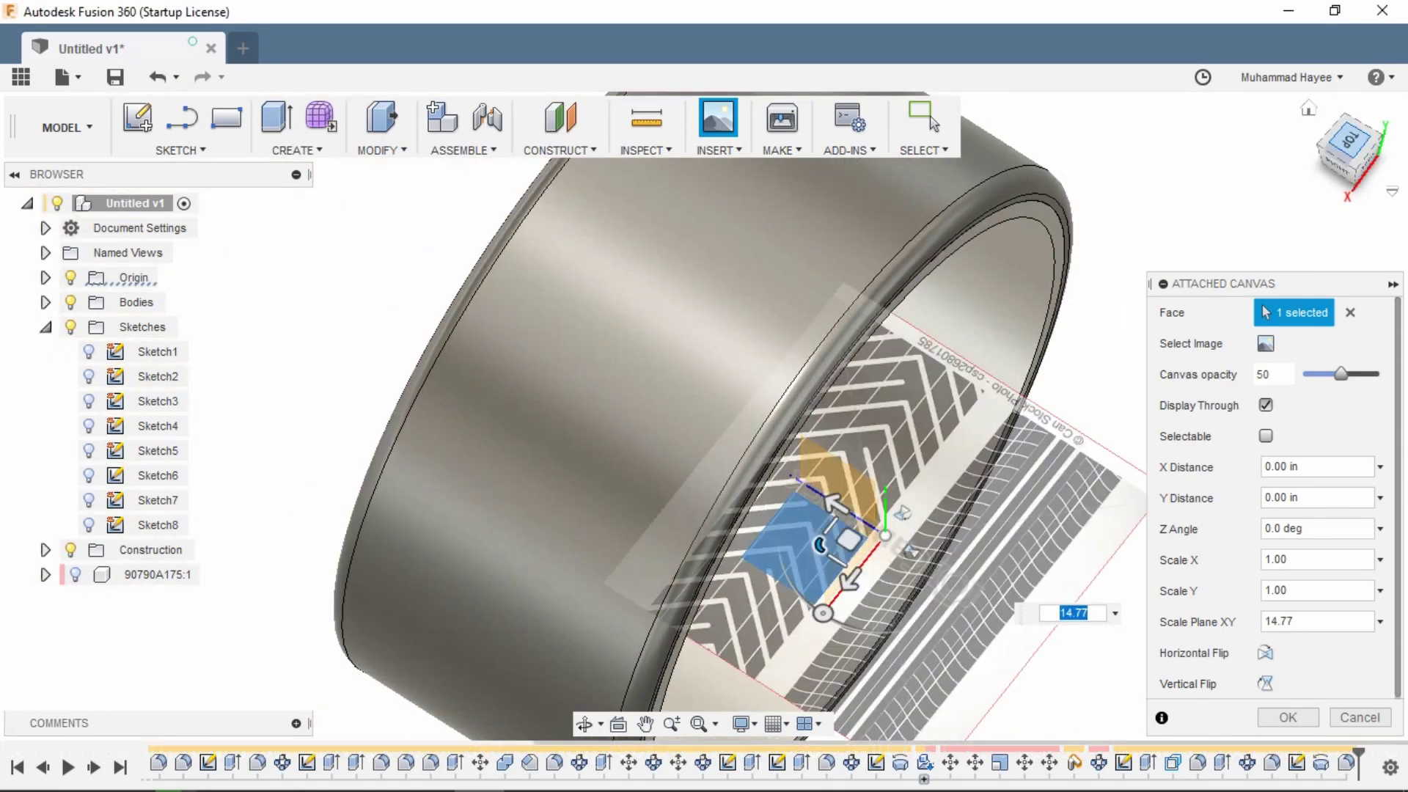
View the wheel from the top and shift the tread canvas sideways over the tyre, with an X distance of 1.80 in.
{"action": "left_click", "coordinate": [1349, 140]}
{"action": "left_click_drag", "start_coordinate": [762, 269], "coordinate": [354, 268]}
{"action": "middle_click_drag", "start_coordinate": [354, 267], "coordinate": [472, 482]}
{"action": "left_click_drag", "start_coordinate": [471, 482], "coordinate": [397, 482]}
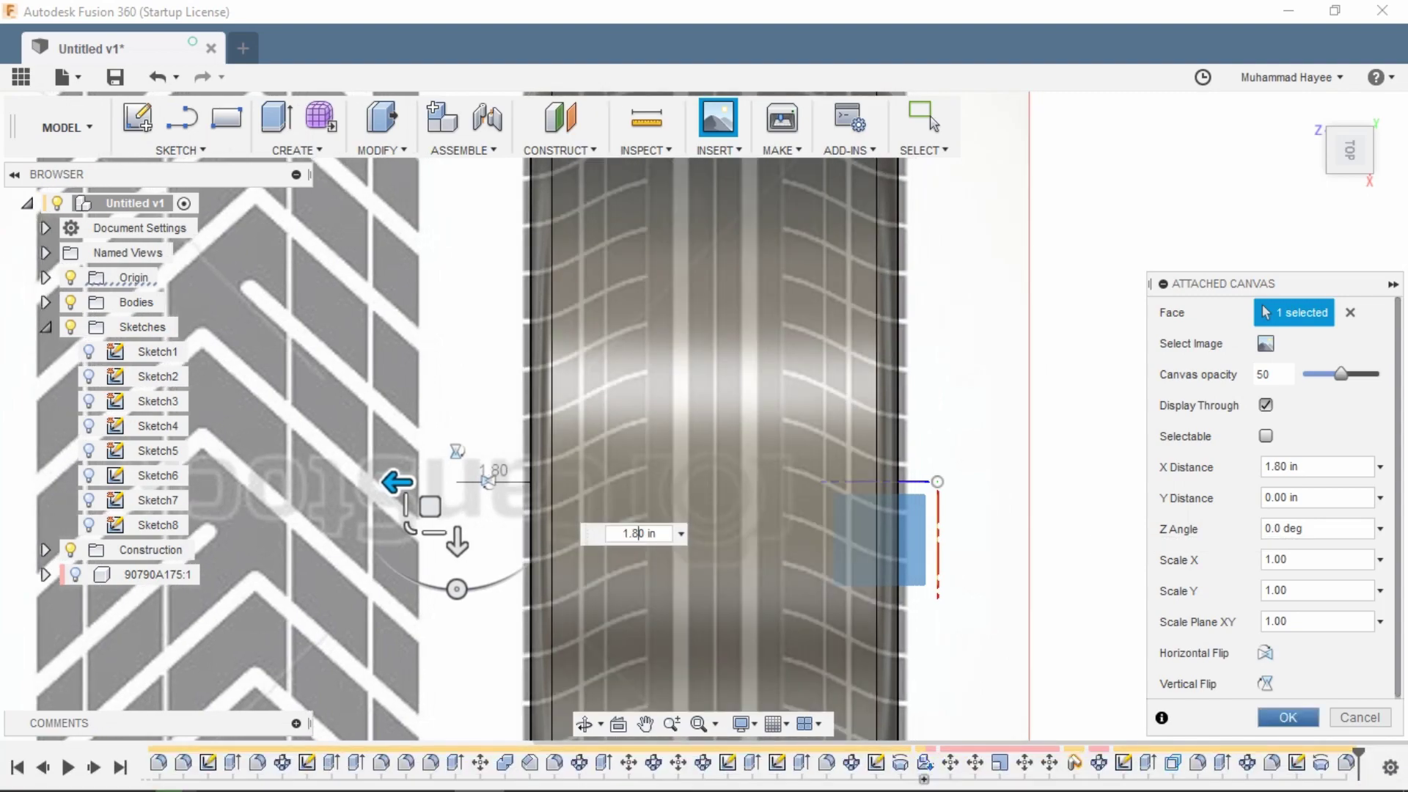
Shrink the tread canvas along Y to a scale of 0.708.
{"action": "scroll", "coordinate": [842, 523], "scroll_direction": "down", "scroll_amount": 2}
{"action": "scroll", "coordinate": [841, 523], "scroll_direction": "down", "scroll_amount": 2}
{"action": "left_click_drag", "start_coordinate": [621, 462], "coordinate": [621, 552]}
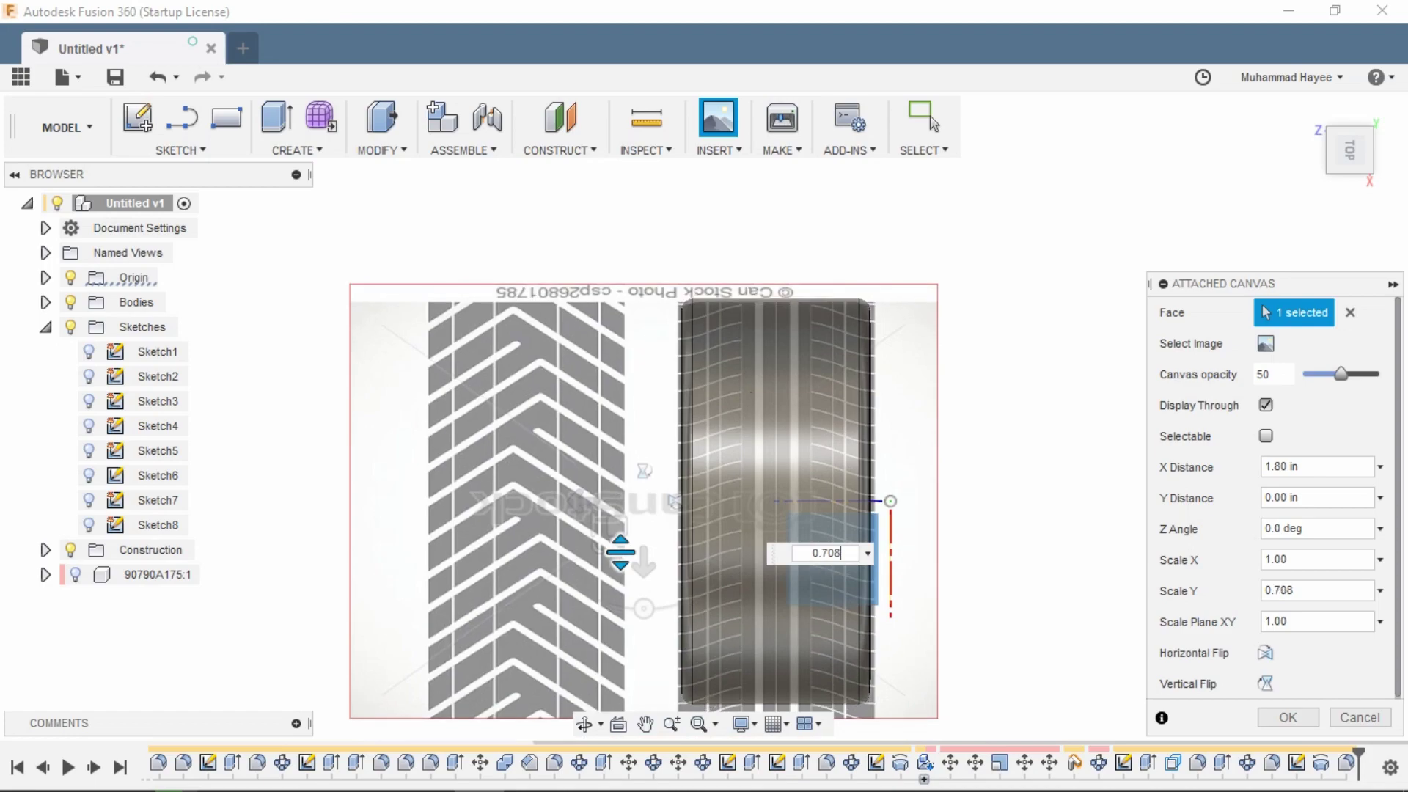
Apply the tread canvas placement and check its alignment with the tyre's sidewall edge.
{"action": "left_click", "coordinate": [1288, 718]}
{"action": "scroll", "coordinate": [762, 448], "scroll_direction": "up", "scroll_amount": 8}
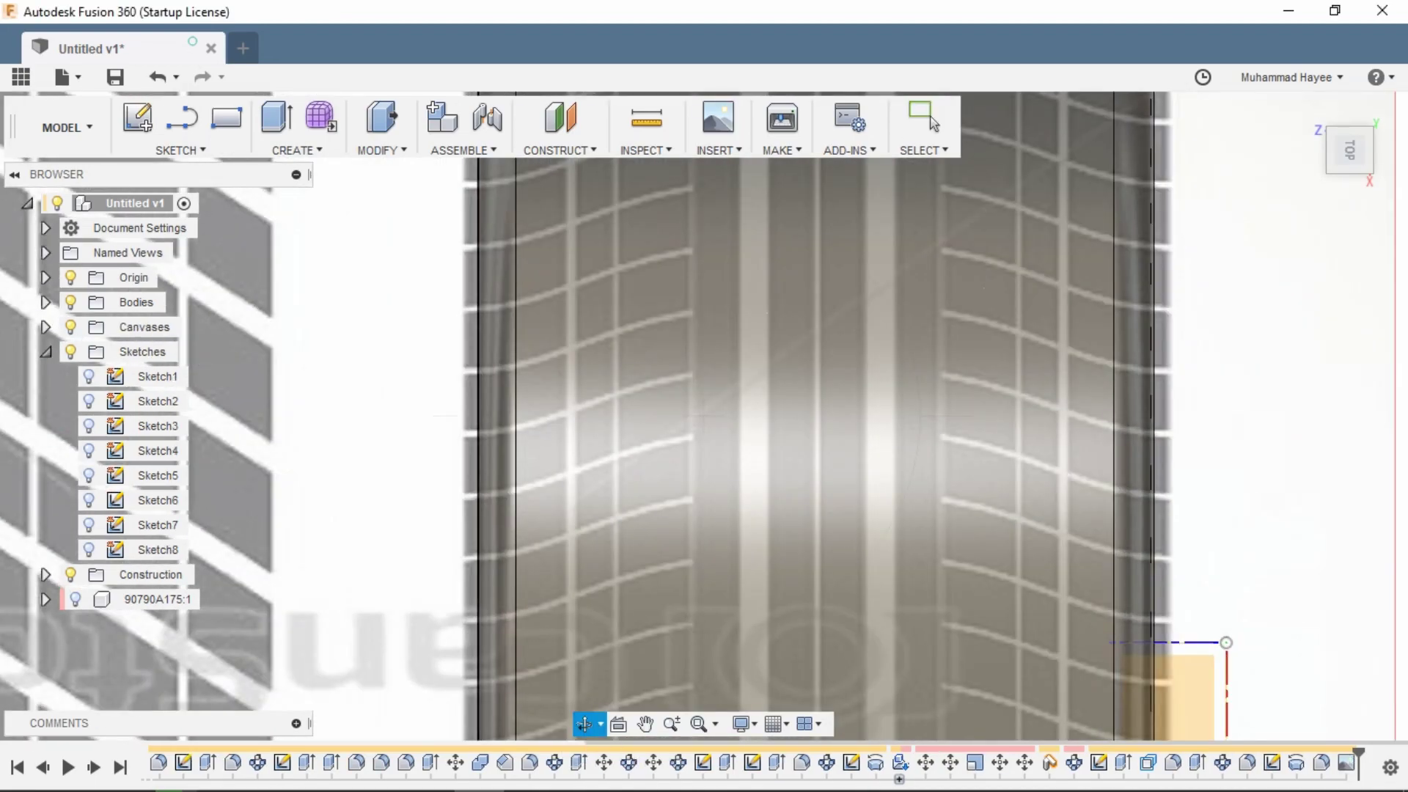
{"action": "middle_click_drag", "start_coordinate": [514, 439], "coordinate": [586, 528]}
{"action": "scroll", "coordinate": [586, 528], "scroll_direction": "up", "scroll_amount": 4}
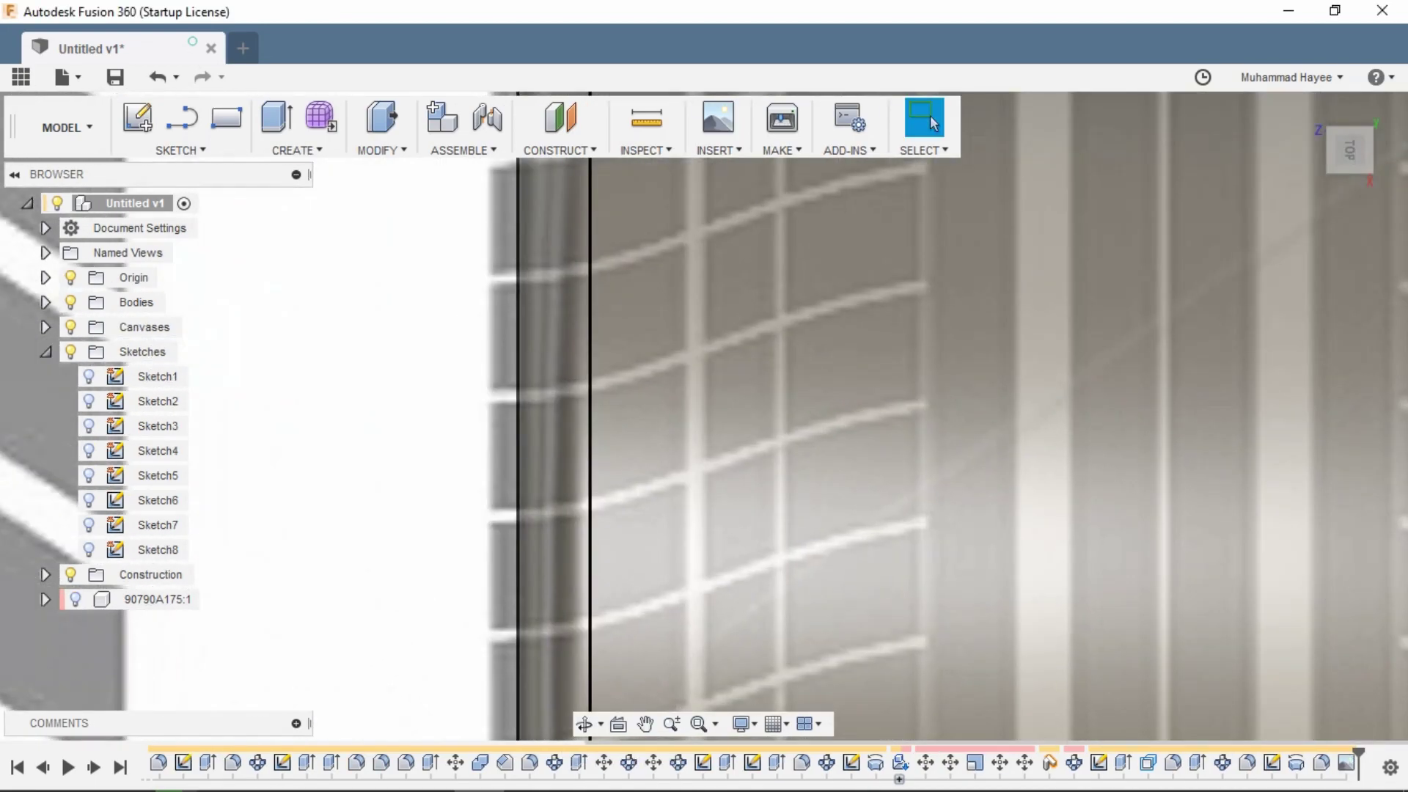
{"action": "left_click", "coordinate": [180, 150]}
{"action": "left_click", "coordinate": [623, 443]}
{"action": "scroll", "coordinate": [623, 443], "scroll_direction": "down", "scroll_amount": 8}
Edit the tread canvas and increase its opacity so the pattern shows more strongly over the tyre.
{"action": "left_click", "coordinate": [585, 724]}
{"action": "left_click", "coordinate": [792, 555]}
{"action": "left_click_drag", "start_coordinate": [792, 555], "coordinate": [682, 425]}
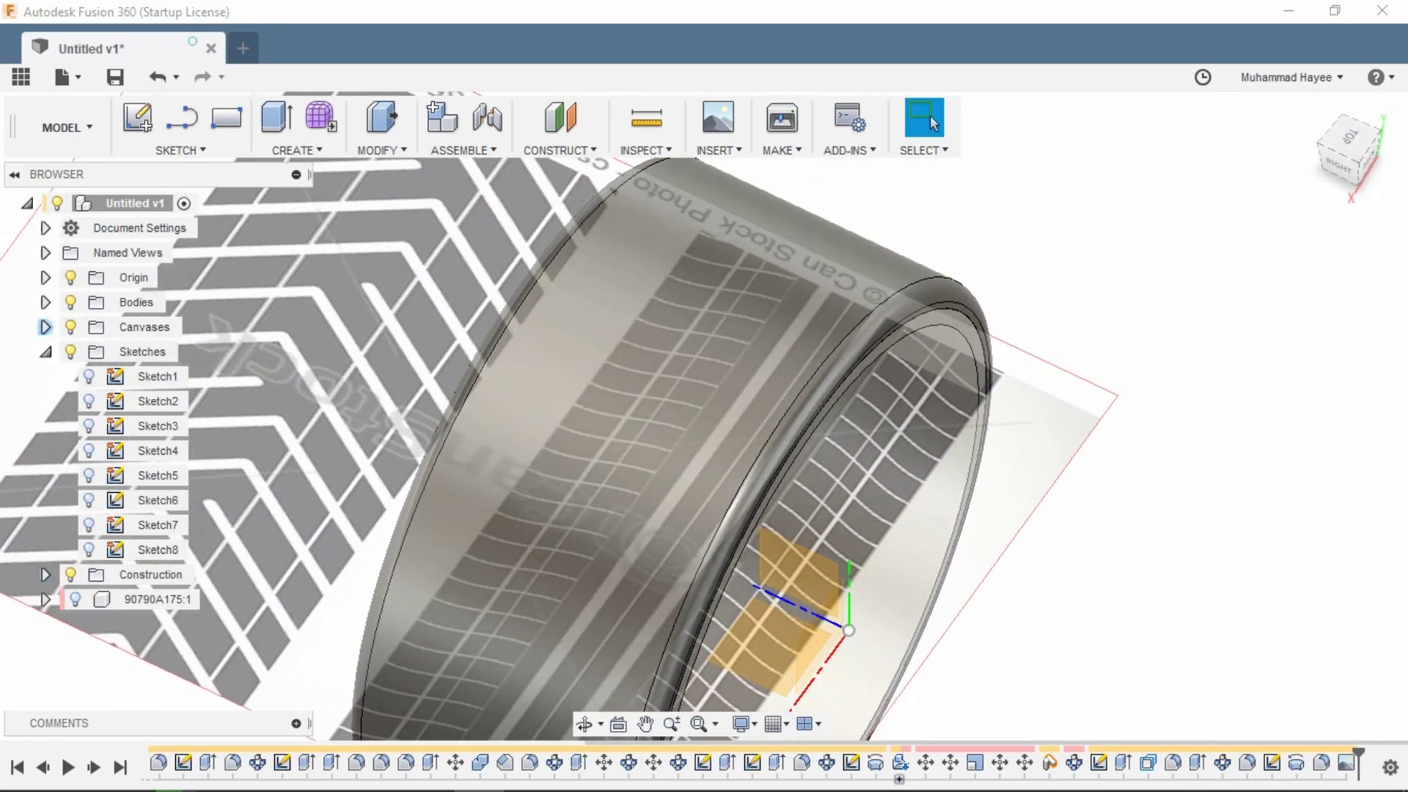
{"action": "left_click", "coordinate": [44, 327]}
{"action": "right_click", "coordinate": [177, 354]}
{"action": "left_click", "coordinate": [224, 390]}
{"action": "left_click", "coordinate": [1288, 708]}
Create a construction plane parallel to the XZ origin plane, offset 11 in past the tyre's outer surface.
{"action": "left_click", "coordinate": [560, 150]}
{"action": "left_click", "coordinate": [585, 174]}
{"action": "left_click", "coordinate": [796, 640]}
{"action": "left_click_drag", "start_coordinate": [817, 622], "coordinate": [817, 323]}
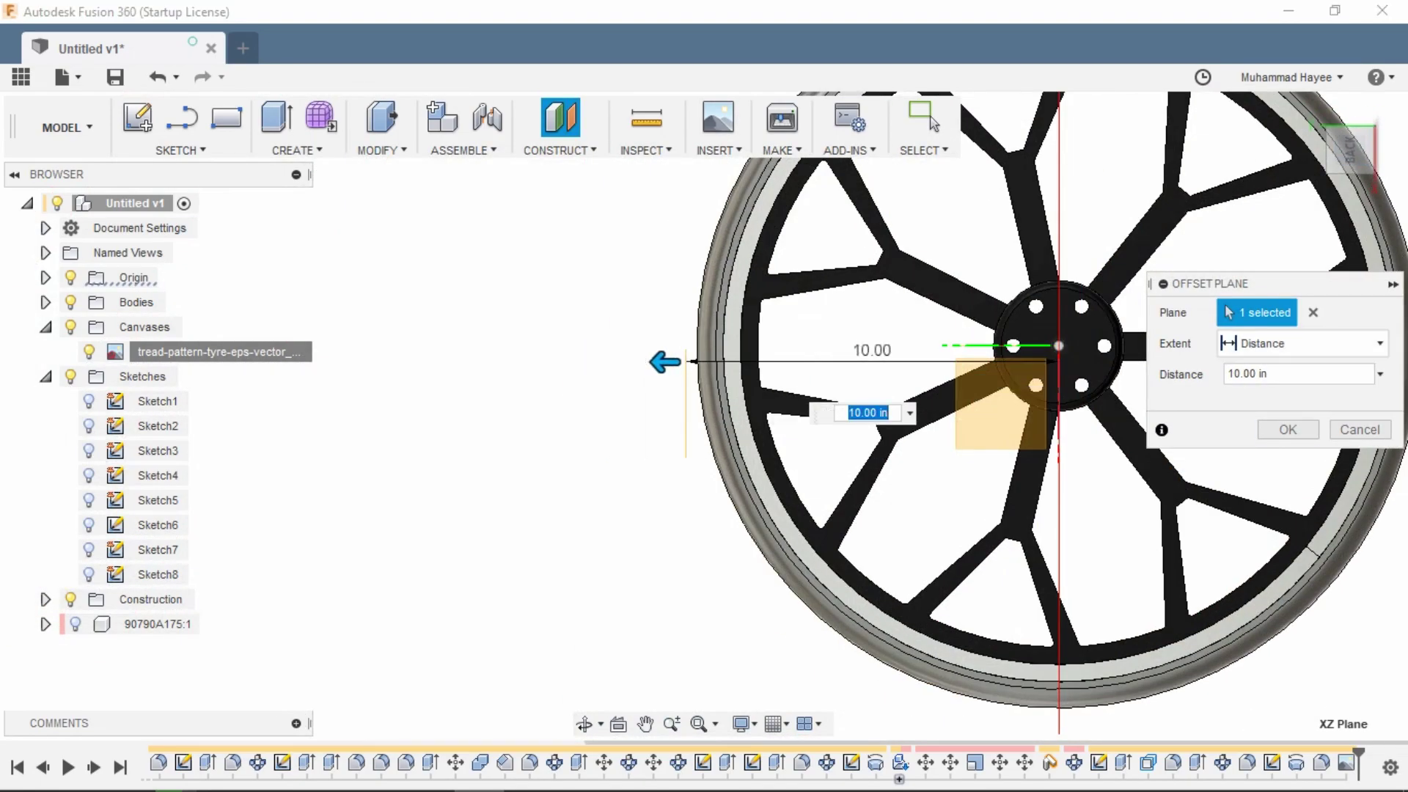
{"action": "left_click", "coordinate": [1288, 430]}
Start a new sketch on the offset construction plane above the tyre and view it from the top.
{"action": "left_click", "coordinate": [585, 724]}
{"action": "left_click_drag", "start_coordinate": [514, 440], "coordinate": [844, 429]}
{"action": "key", "text": "Escape"}
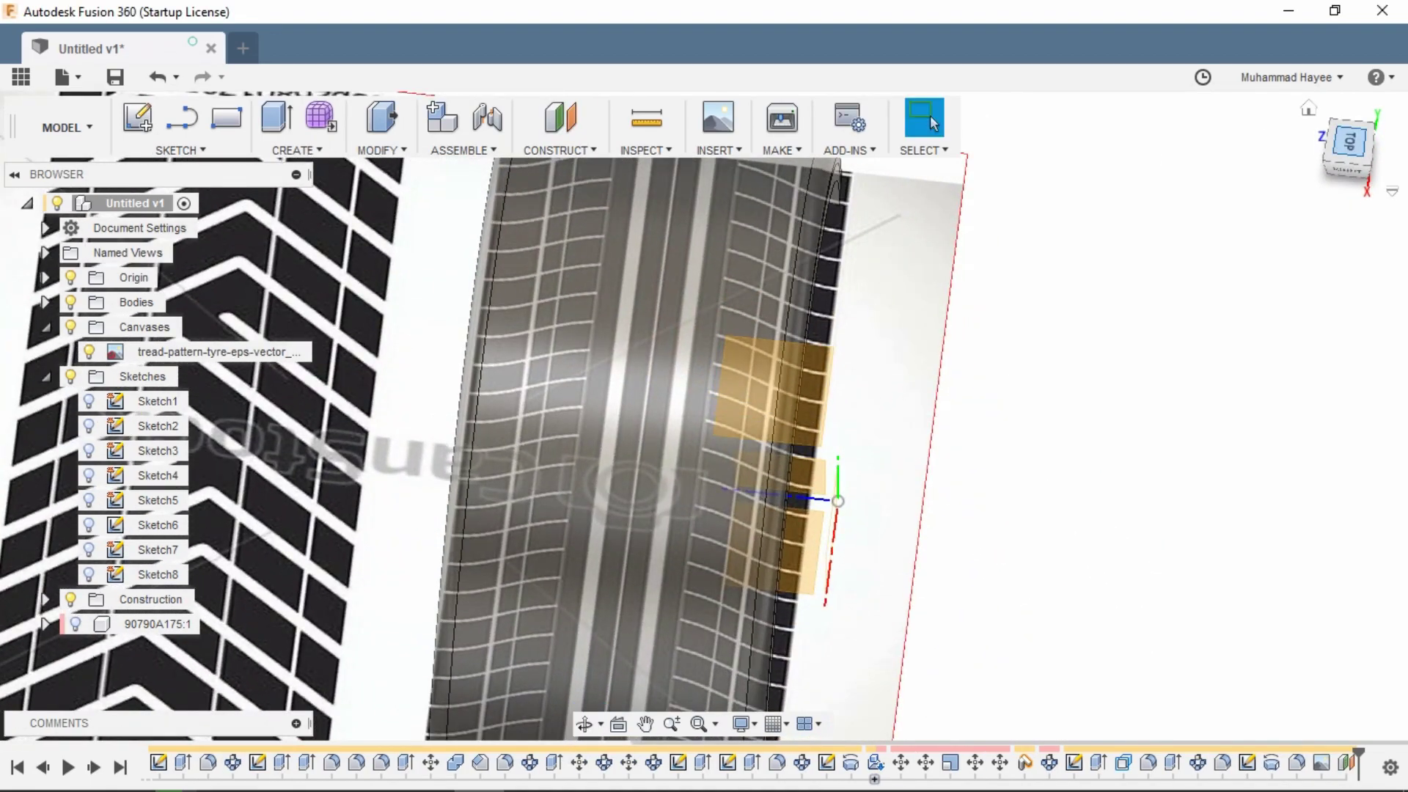
{"action": "left_click", "coordinate": [1348, 145]}
{"action": "left_click", "coordinate": [721, 440]}
{"action": "left_click", "coordinate": [137, 118]}
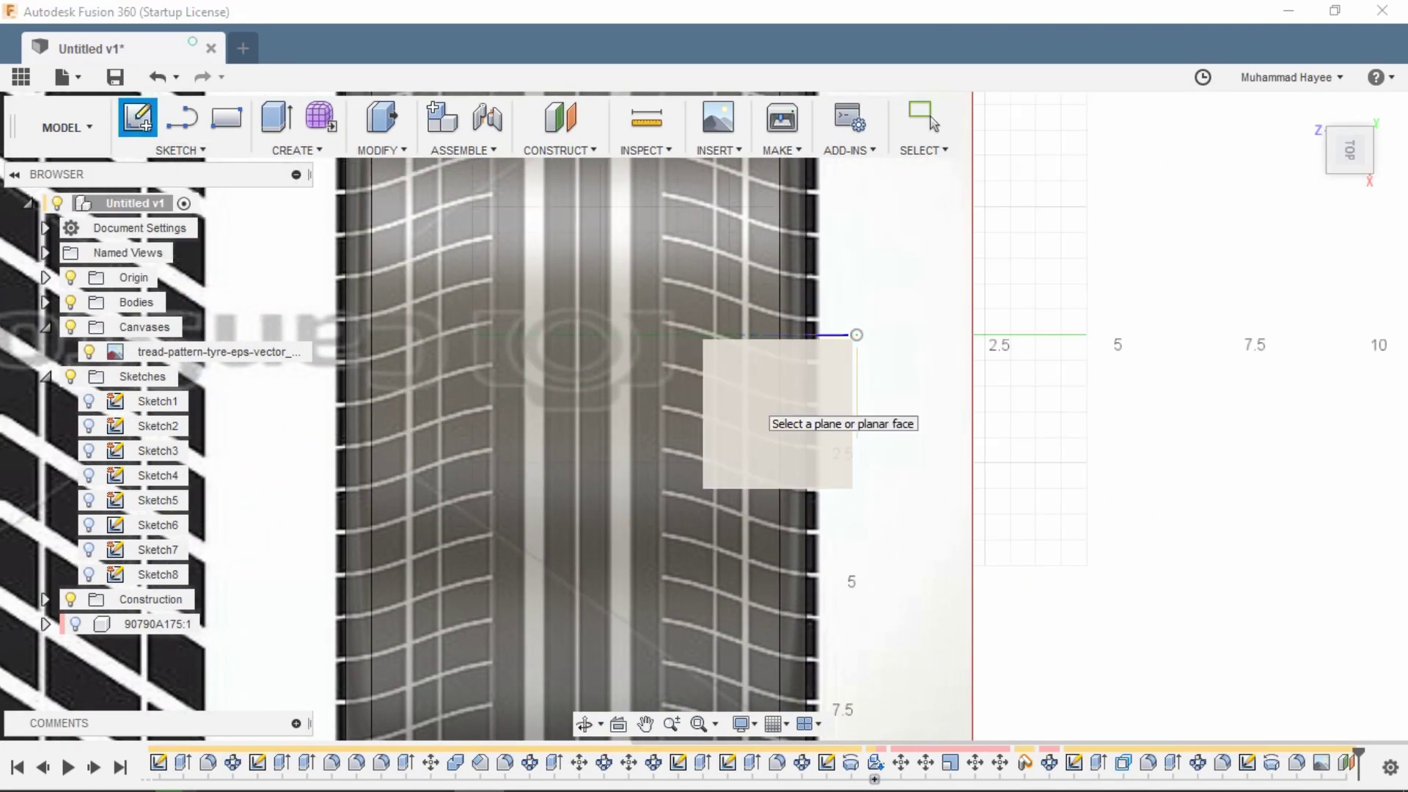
{"action": "middle_click_drag", "start_coordinate": [721, 440], "coordinate": [528, 447], "text": "shift"}
{"action": "left_click", "coordinate": [1349, 148]}
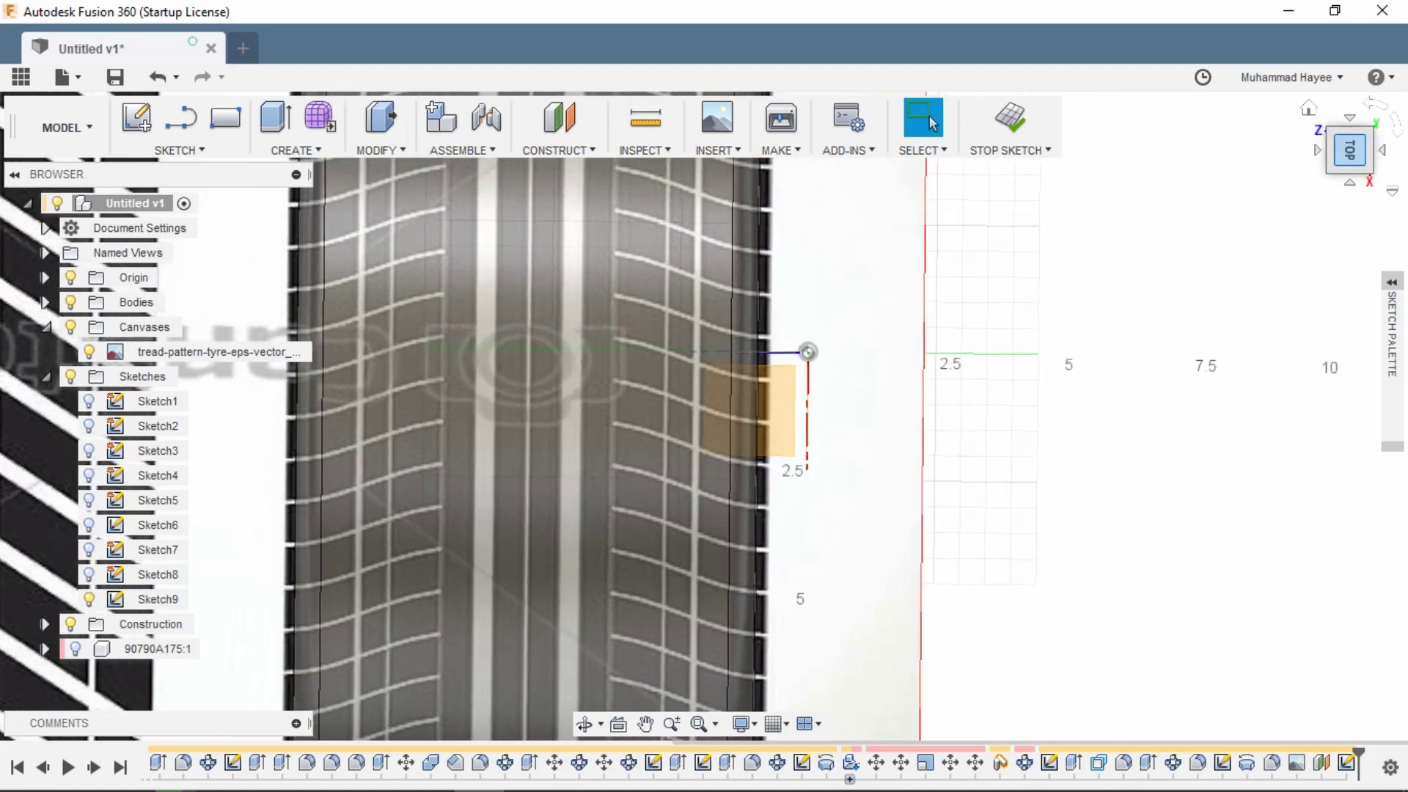
Trace the lower edge of one curved tread groove with a control point spline, from outside the sidewall to the central ribs.
{"action": "scroll", "coordinate": [728, 419], "scroll_direction": "up", "scroll_amount": 5}
{"action": "left_click", "coordinate": [179, 149]}
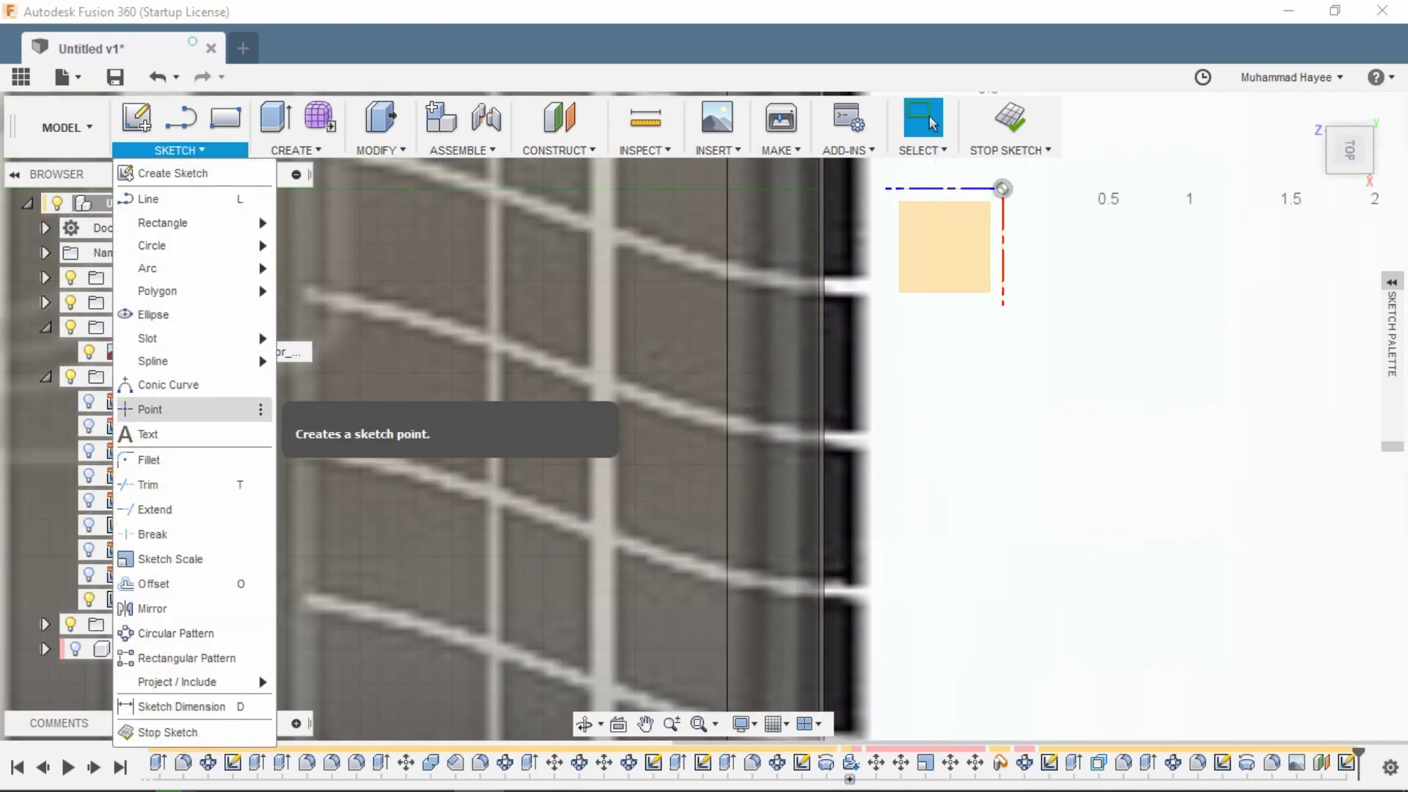
{"action": "left_click", "coordinate": [323, 364]}
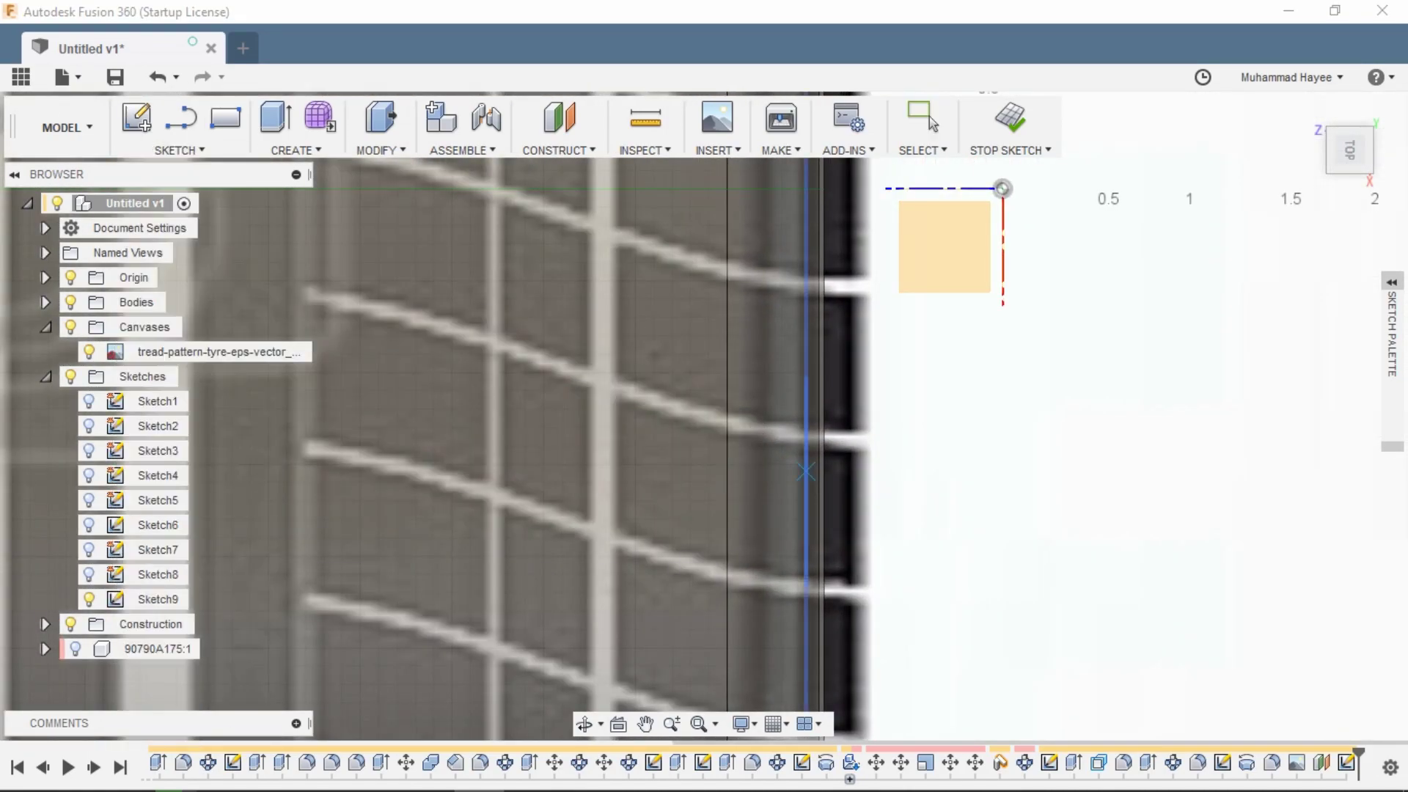
{"action": "scroll", "coordinate": [903, 457], "scroll_direction": "up", "scroll_amount": 3}
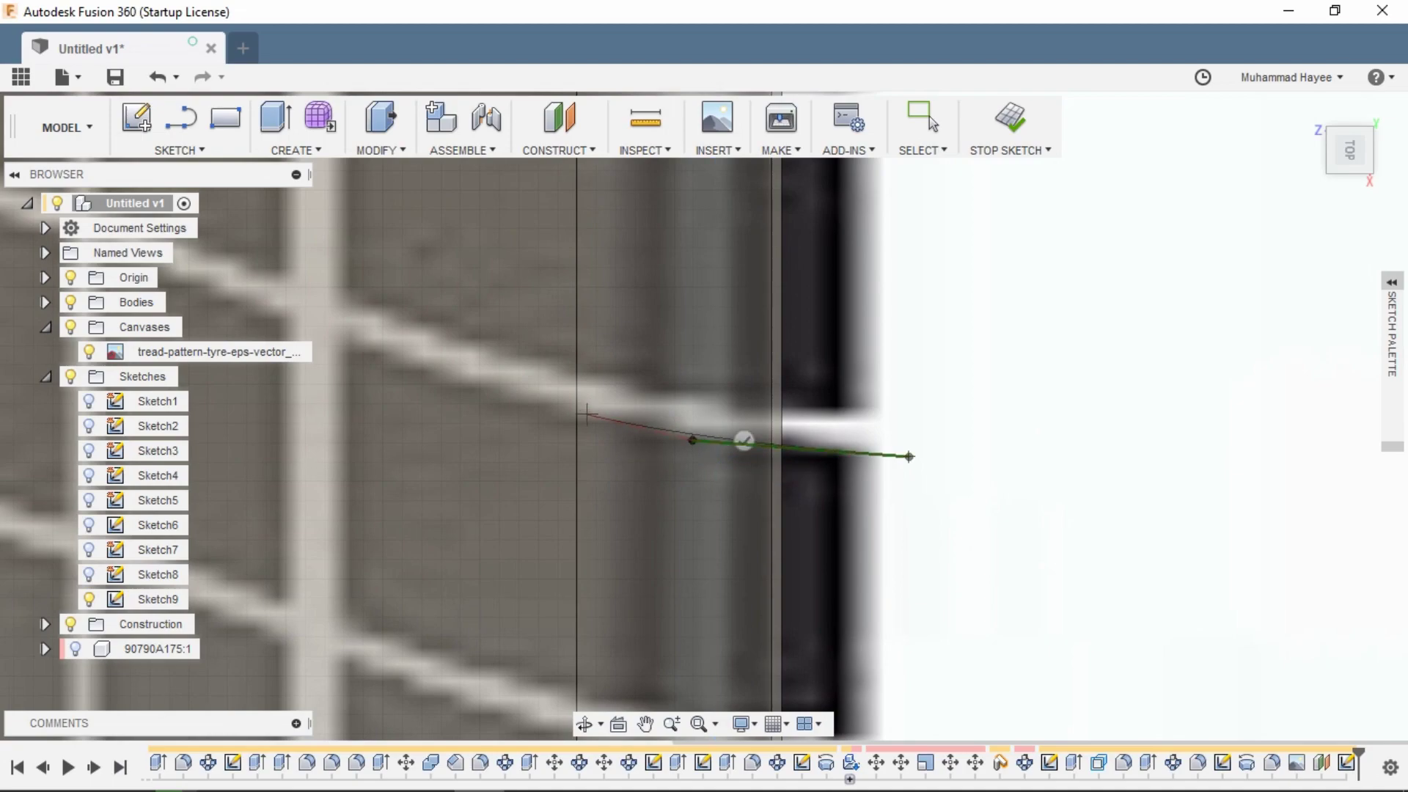
{"action": "left_click", "coordinate": [476, 374]}
{"action": "scroll", "coordinate": [420, 364], "scroll_direction": "down", "scroll_amount": 3}
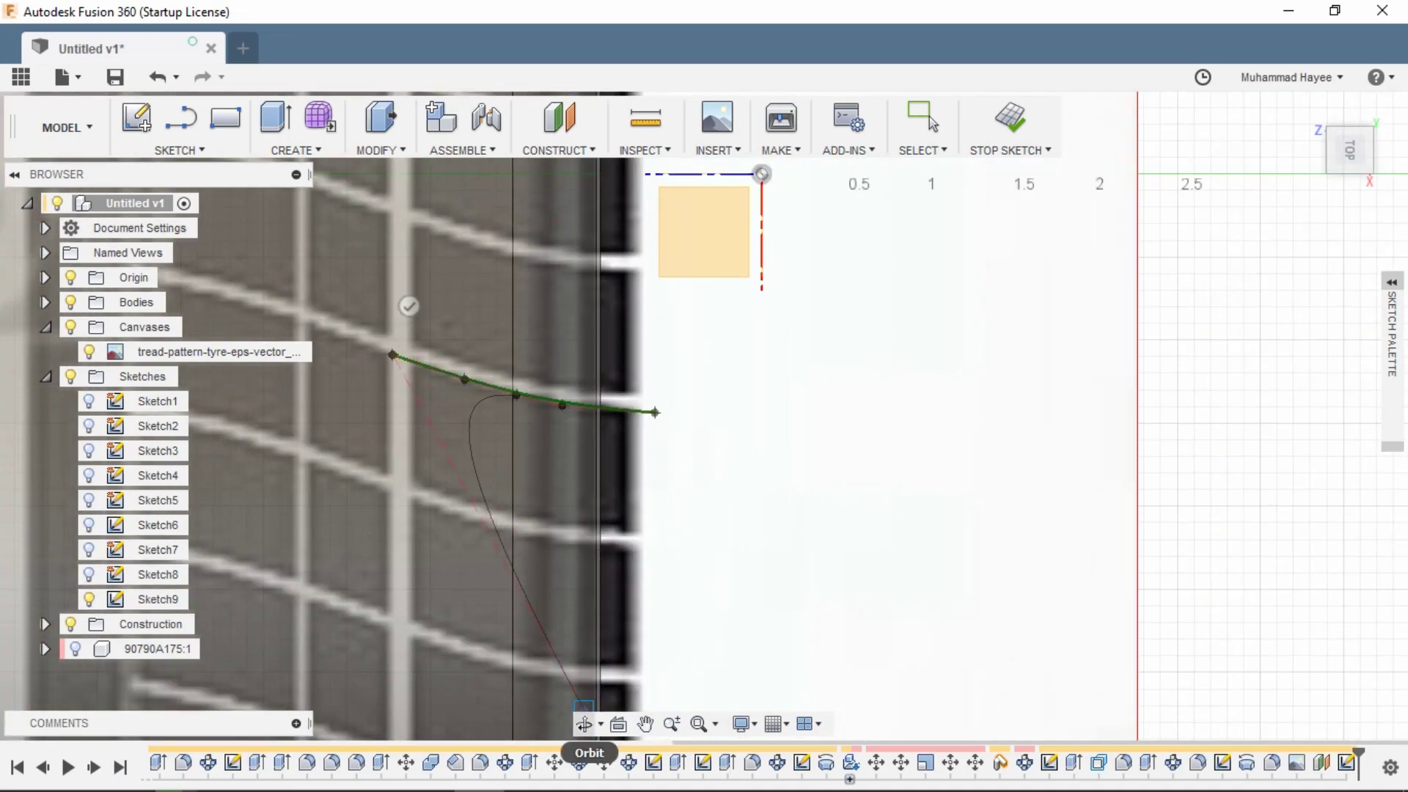
{"action": "scroll", "coordinate": [396, 334], "scroll_direction": "up", "scroll_amount": 4}
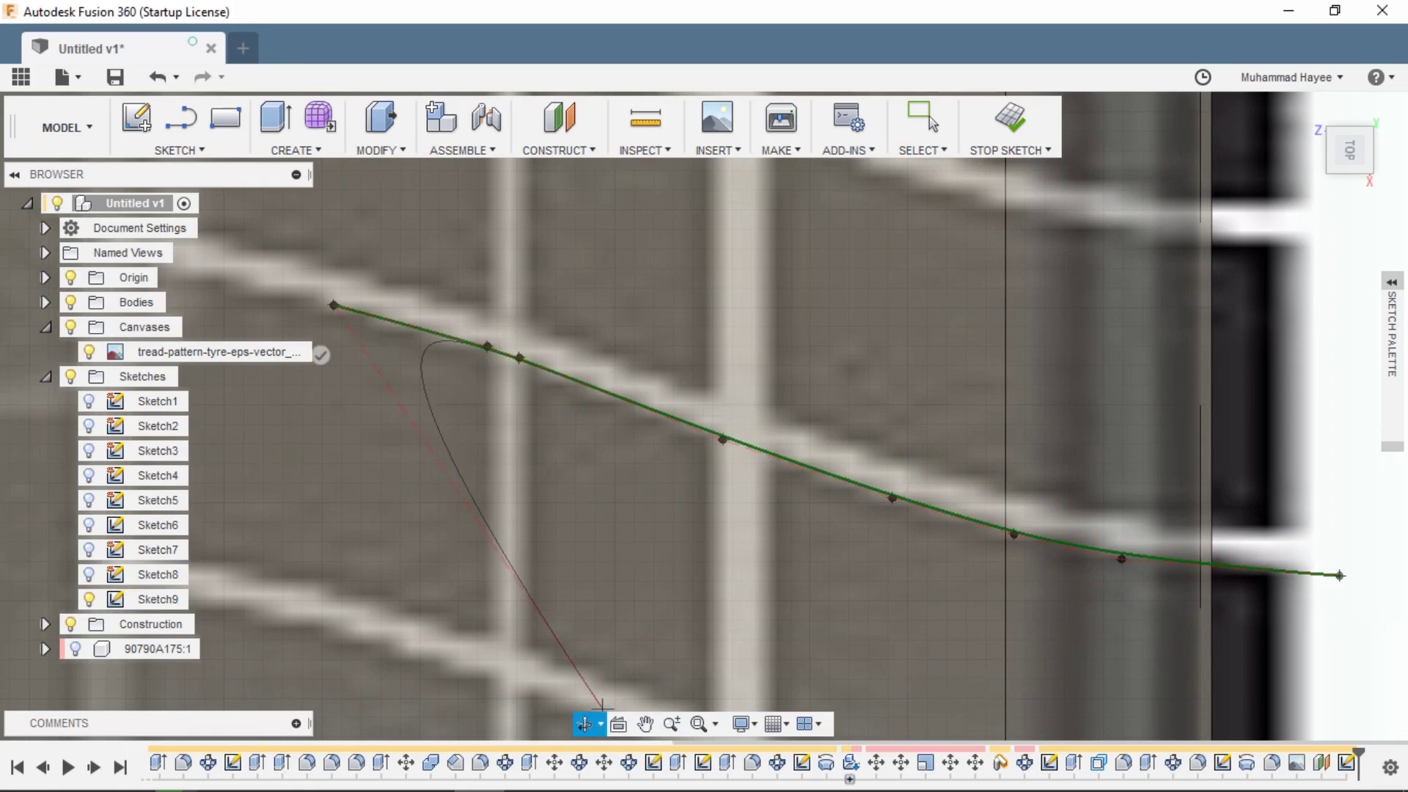
{"action": "middle_click_drag", "start_coordinate": [602, 706], "coordinate": [909, 776]}
{"action": "scroll", "coordinate": [385, 318], "scroll_direction": "down", "scroll_amount": 5}
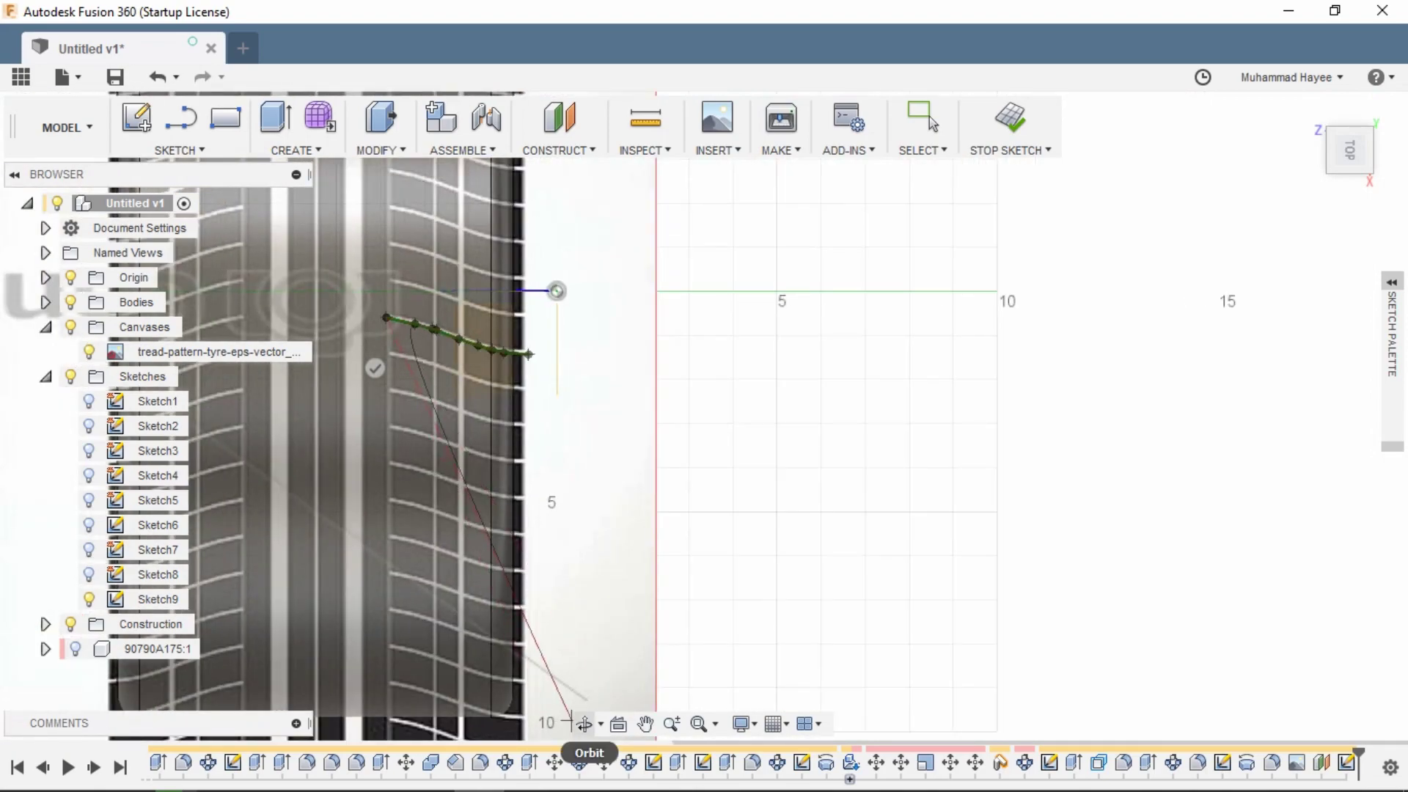
{"action": "middle_click_drag", "start_coordinate": [584, 726], "coordinate": [905, 791]}
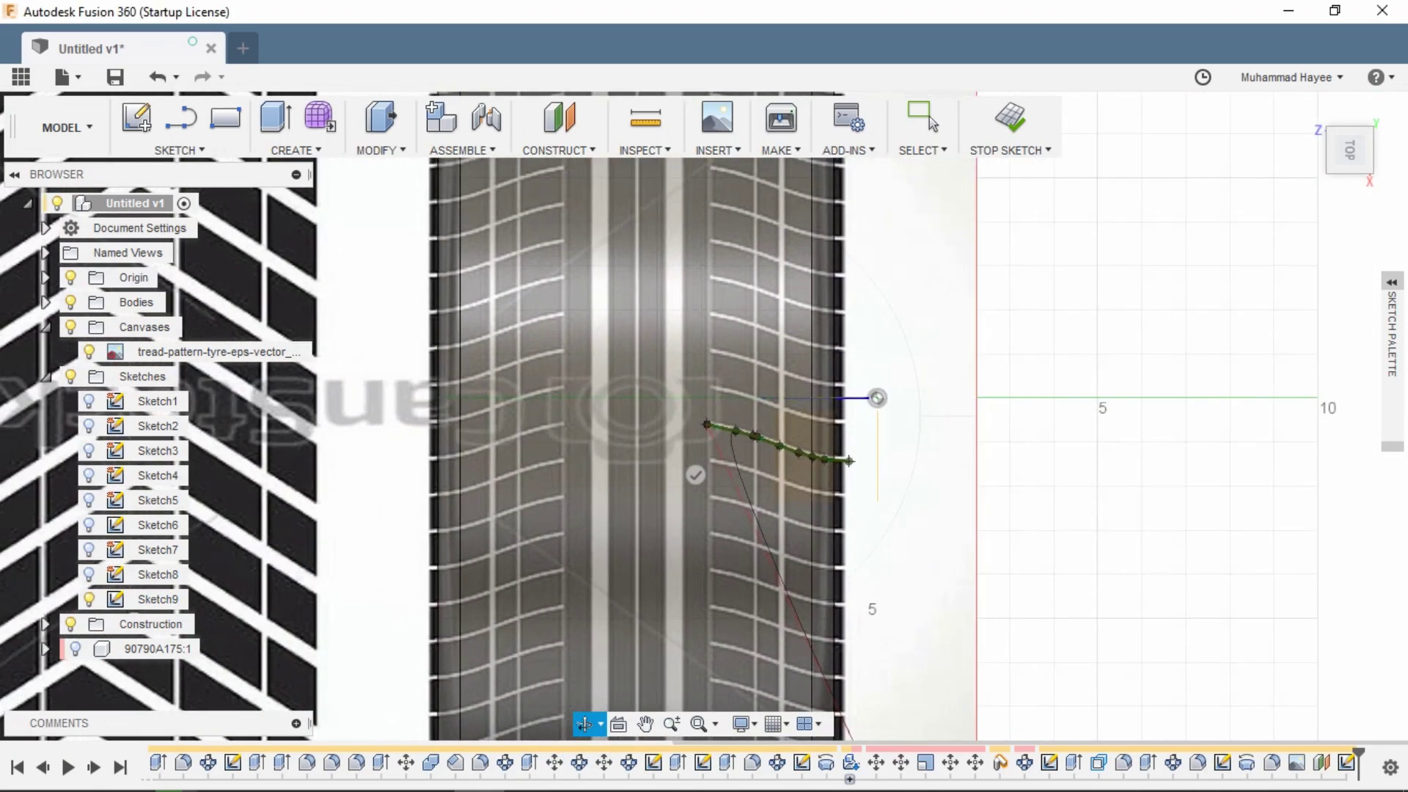
{"action": "scroll", "coordinate": [714, 428], "scroll_direction": "up", "scroll_amount": 8}
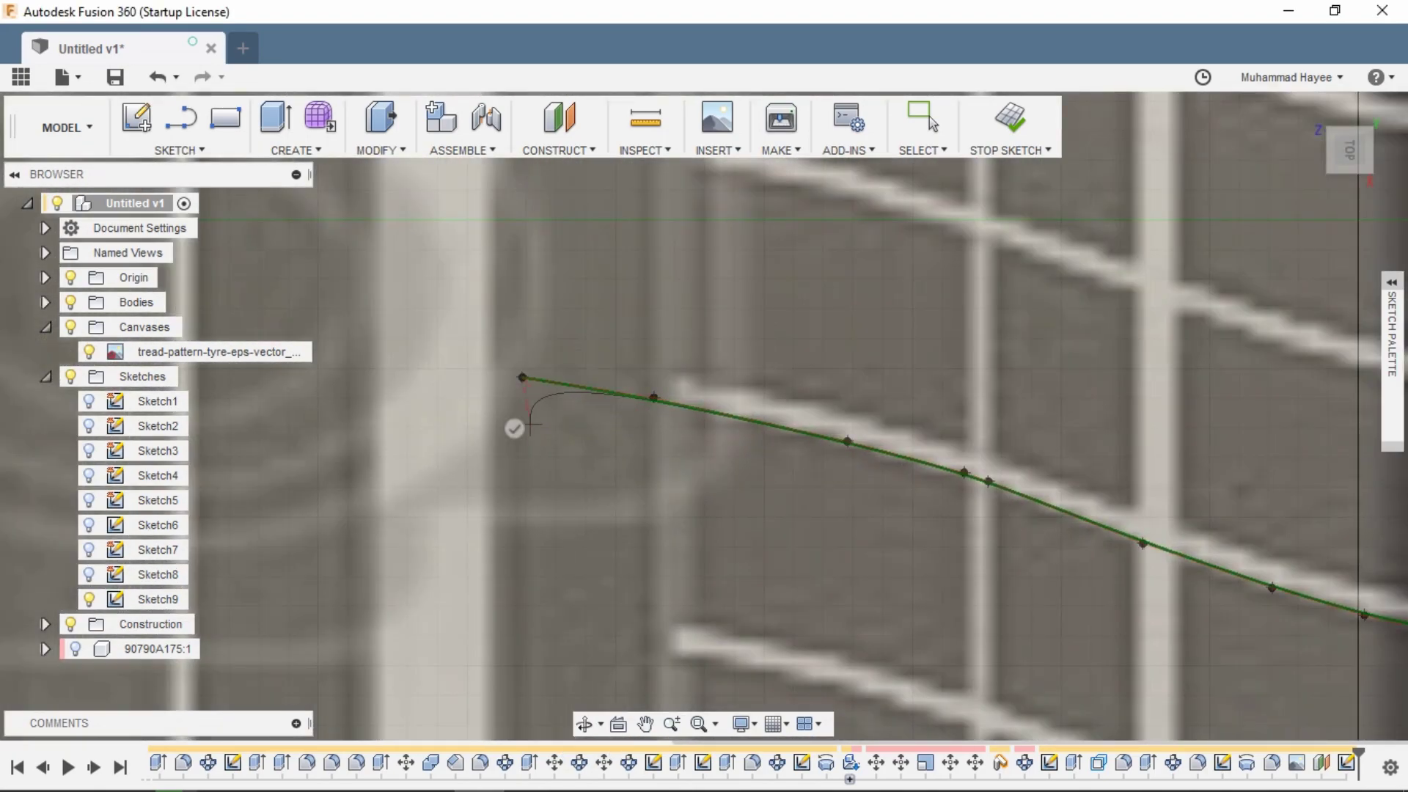
{"action": "left_click", "coordinate": [514, 429]}
{"action": "scroll", "coordinate": [754, 423], "scroll_direction": "down", "scroll_amount": 5}
{"action": "scroll", "coordinate": [922, 467], "scroll_direction": "up", "scroll_amount": 4}
{"action": "key", "text": "Escape"}
Try to offset the groove spline about 0.079 in toward the groove's upper edge and join the outer ends with a line.
{"action": "key", "text": "o"}
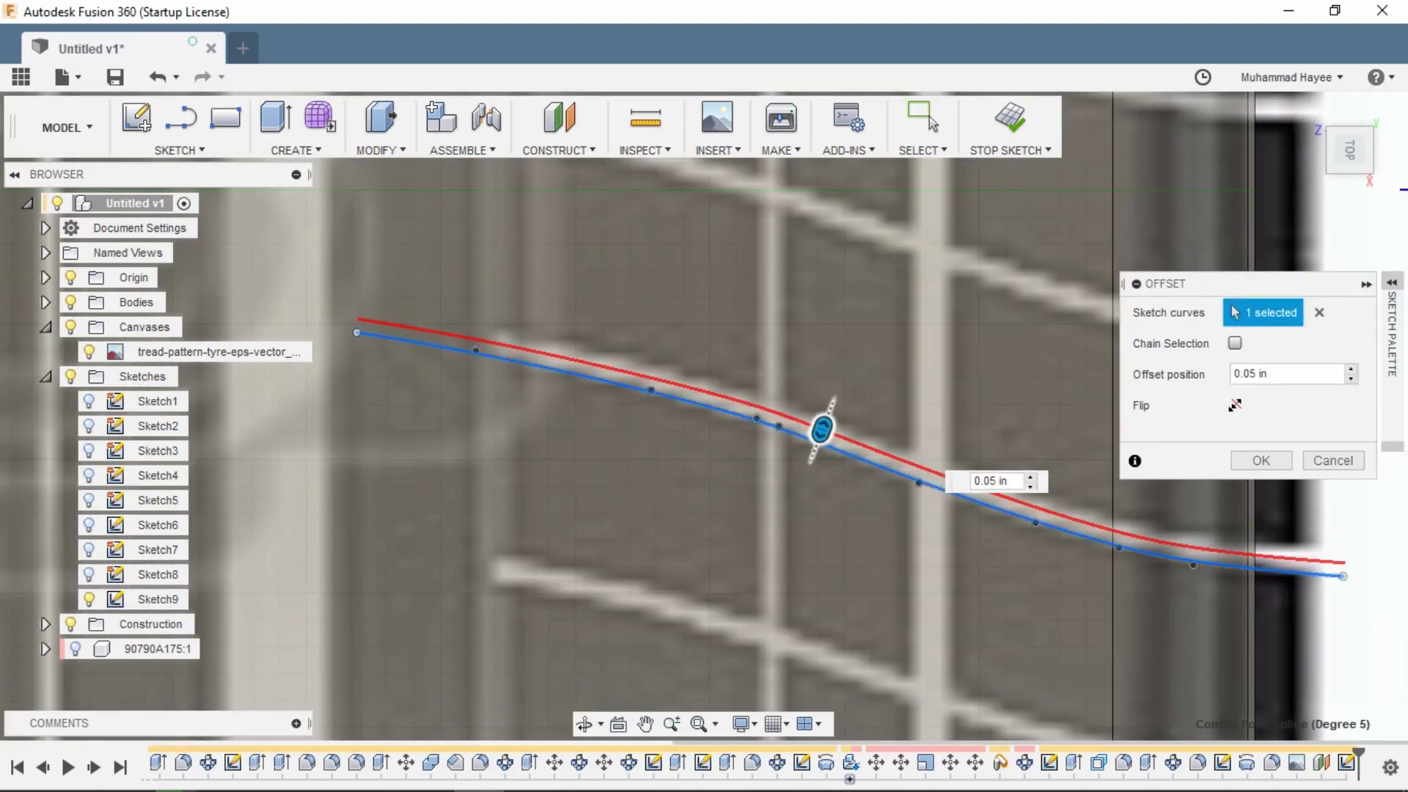
{"action": "key", "text": "Return"}
{"action": "scroll", "coordinate": [821, 470], "scroll_direction": "down", "scroll_amount": 3}
{"action": "scroll", "coordinate": [633, 316], "scroll_direction": "up", "scroll_amount": 4}
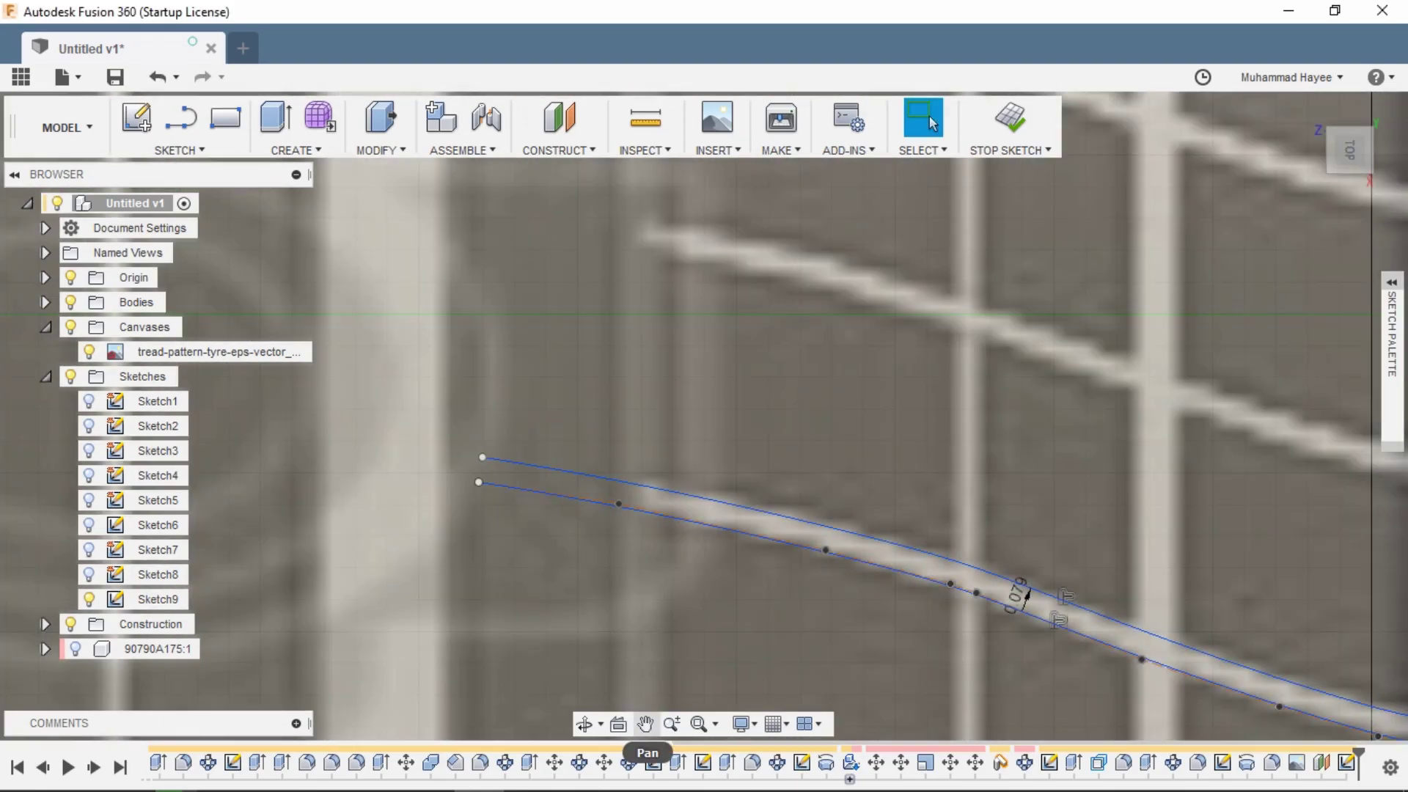
{"action": "scroll", "coordinate": [1027, 596], "scroll_direction": "down", "scroll_amount": 3}
{"action": "scroll", "coordinate": [983, 625], "scroll_direction": "up", "scroll_amount": 4}
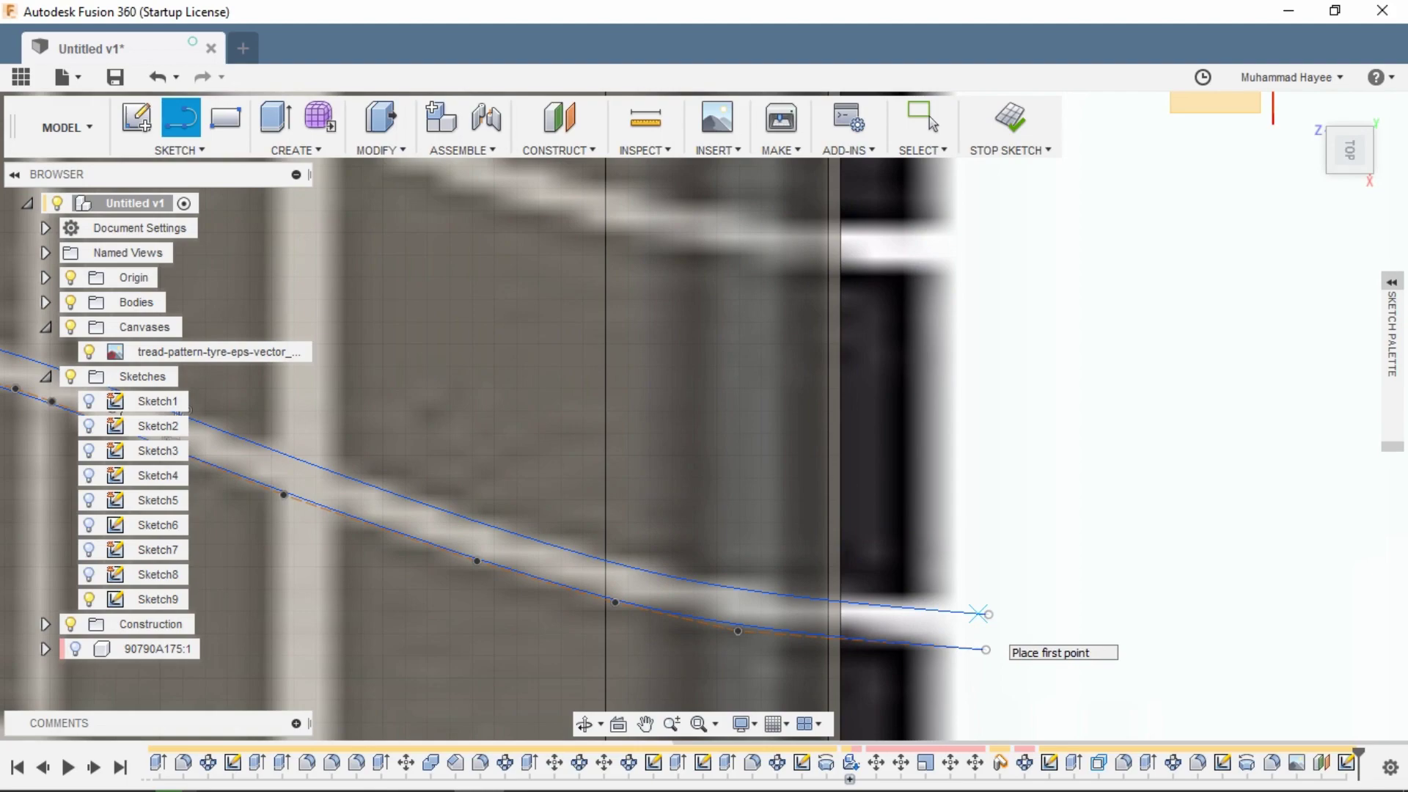
{"action": "left_click_drag", "start_coordinate": [988, 615], "coordinate": [987, 605]}
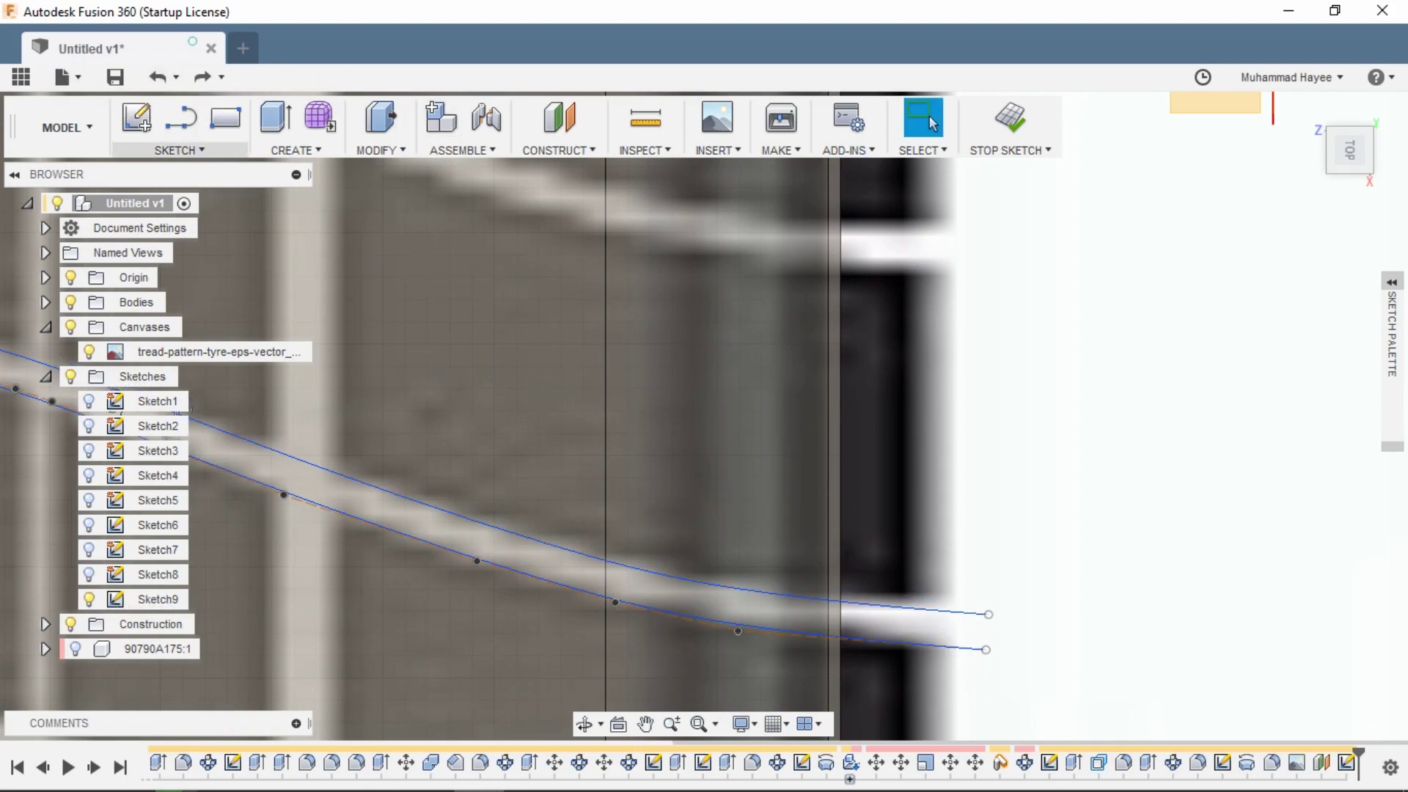
Reshape the spline's sidewall end by moving its endpoint and nearby control points to follow the groove in the image.
{"action": "scroll", "coordinate": [393, 420], "scroll_direction": "down", "scroll_amount": 3}
{"action": "scroll", "coordinate": [647, 542], "scroll_direction": "up", "scroll_amount": 4}
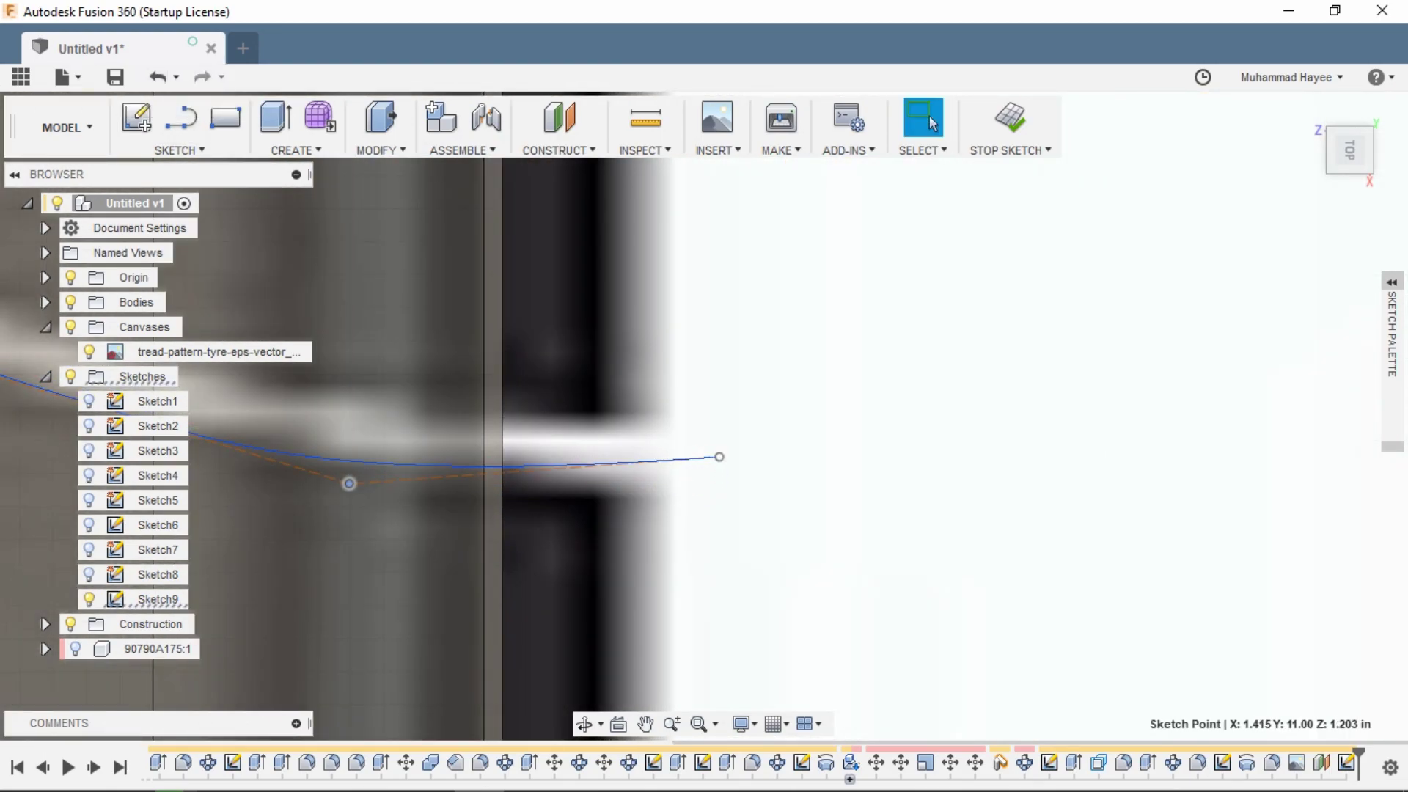
{"action": "left_click_drag", "start_coordinate": [715, 455], "coordinate": [716, 457]}
{"action": "scroll", "coordinate": [716, 456], "scroll_direction": "down", "scroll_amount": 4}
{"action": "scroll", "coordinate": [635, 458], "scroll_direction": "up", "scroll_amount": 2}
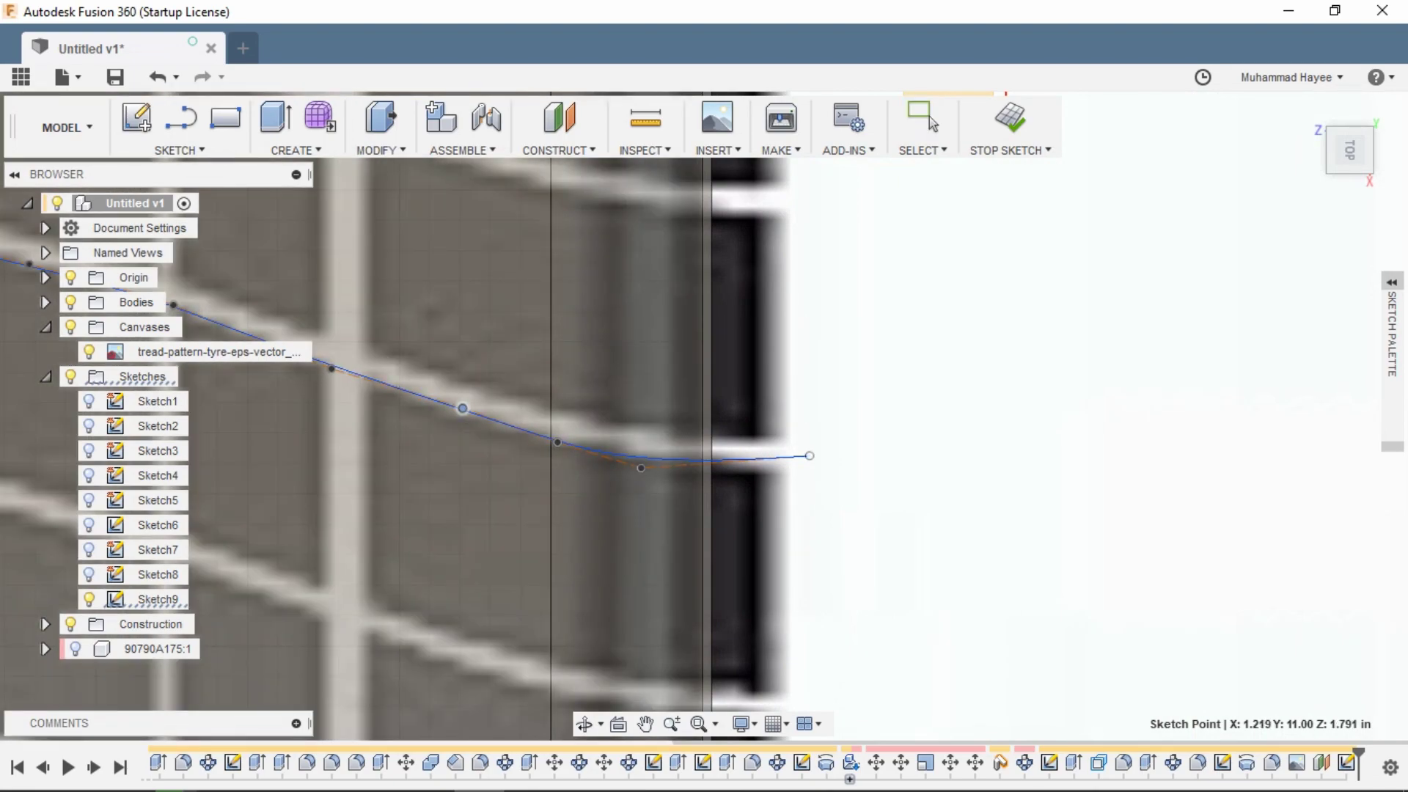
{"action": "left_click_drag", "start_coordinate": [462, 408], "coordinate": [460, 411]}
{"action": "middle_click_drag", "start_coordinate": [564, 448], "coordinate": [1129, 543]}
Offset the reshaped groove spline by 0.074 in toward the groove's upper edge.
{"action": "left_click", "coordinate": [1063, 519]}
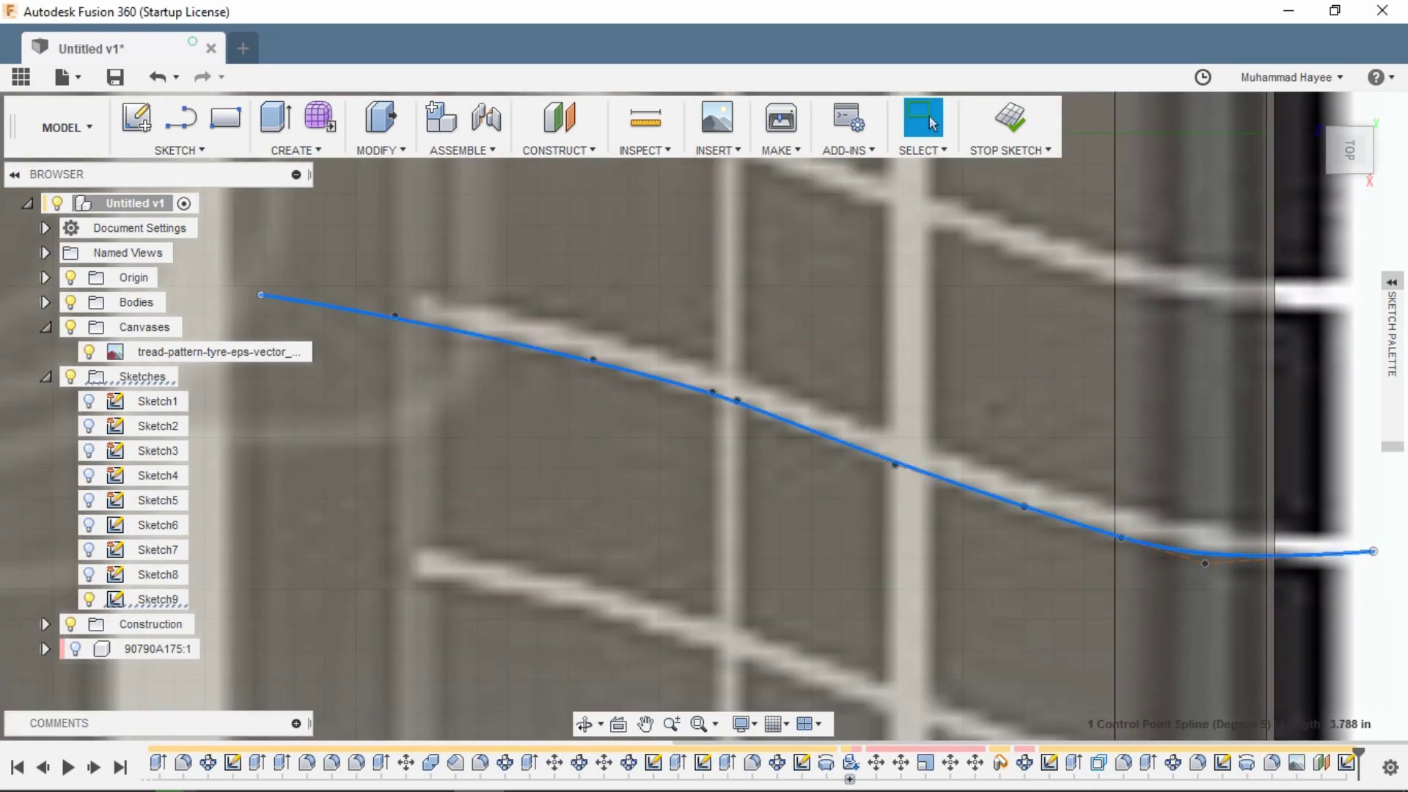
{"action": "key", "text": "o"}
{"action": "key", "text": "Return"}
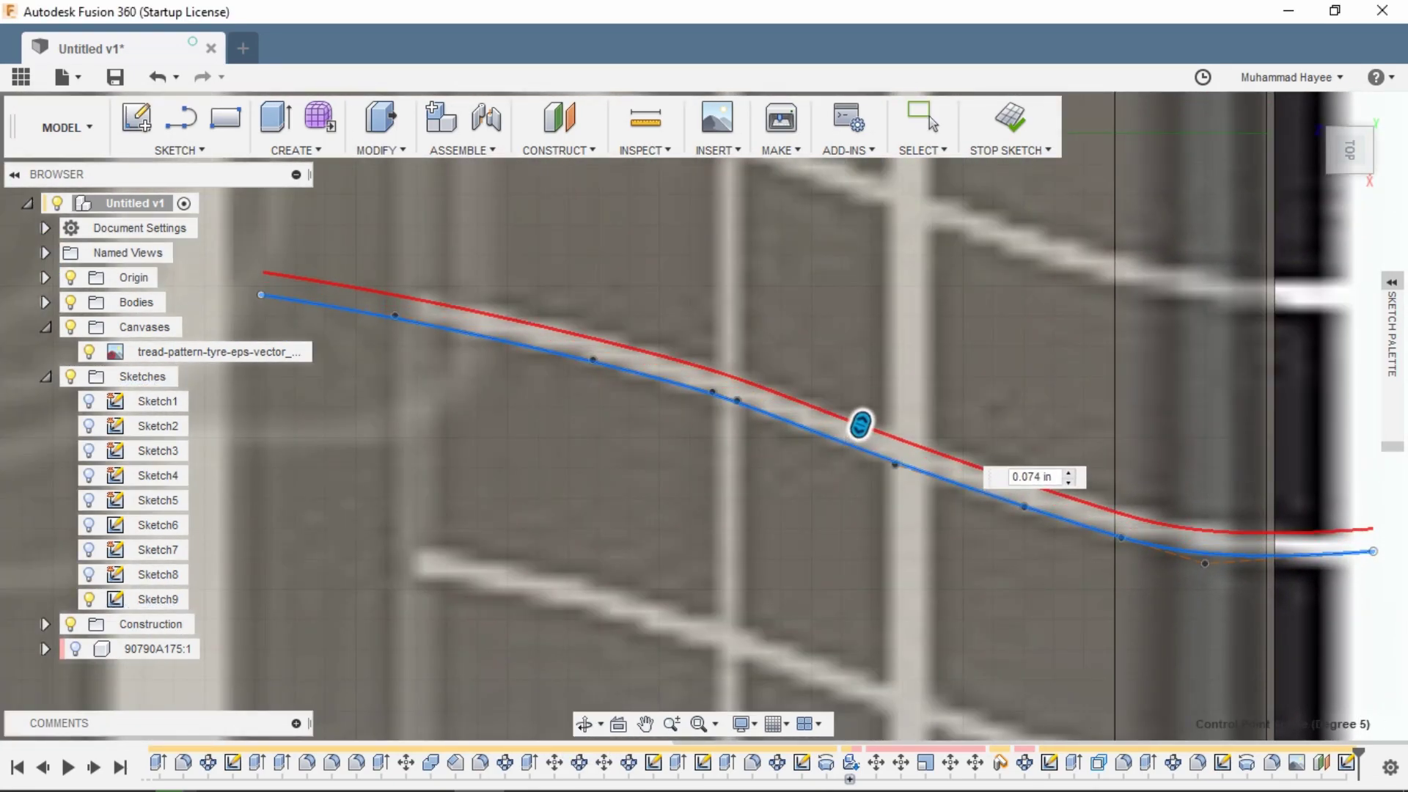
{"action": "scroll", "coordinate": [804, 405], "scroll_direction": "down", "scroll_amount": 2}
{"action": "scroll", "coordinate": [429, 304], "scroll_direction": "up", "scroll_amount": 4}
Close the groove outline with short lines joining the two curves at the inner and outer ends.
{"action": "key", "text": "l"}
{"action": "left_click", "coordinate": [450, 366]}
{"action": "key", "text": "Escape"}
{"action": "scroll", "coordinate": [449, 366], "scroll_direction": "down", "scroll_amount": 3}
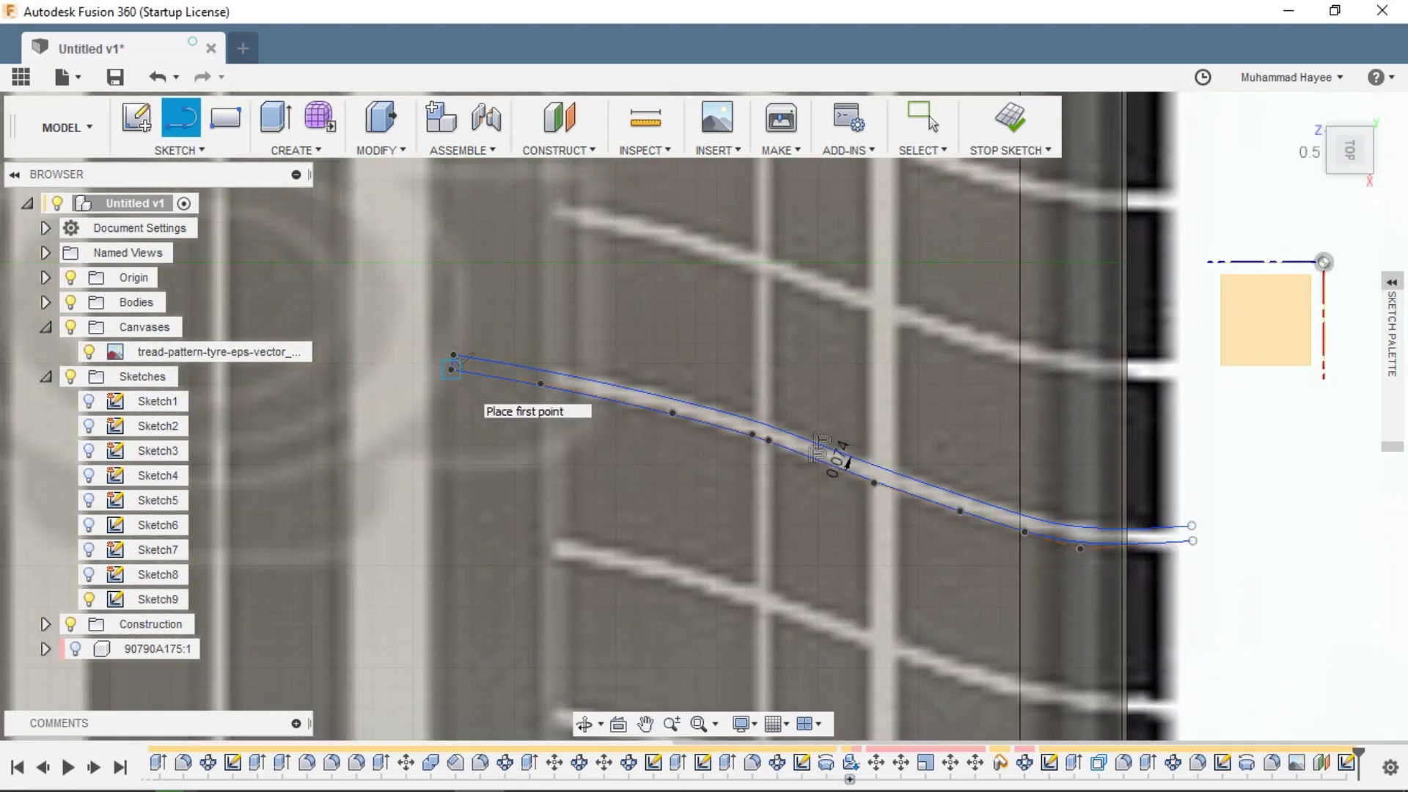
{"action": "scroll", "coordinate": [1022, 498], "scroll_direction": "up", "scroll_amount": 4}
{"action": "left_click", "coordinate": [962, 498]}
{"action": "scroll", "coordinate": [962, 497], "scroll_direction": "down", "scroll_amount": 3}
{"action": "scroll", "coordinate": [876, 509], "scroll_direction": "up", "scroll_amount": 3}
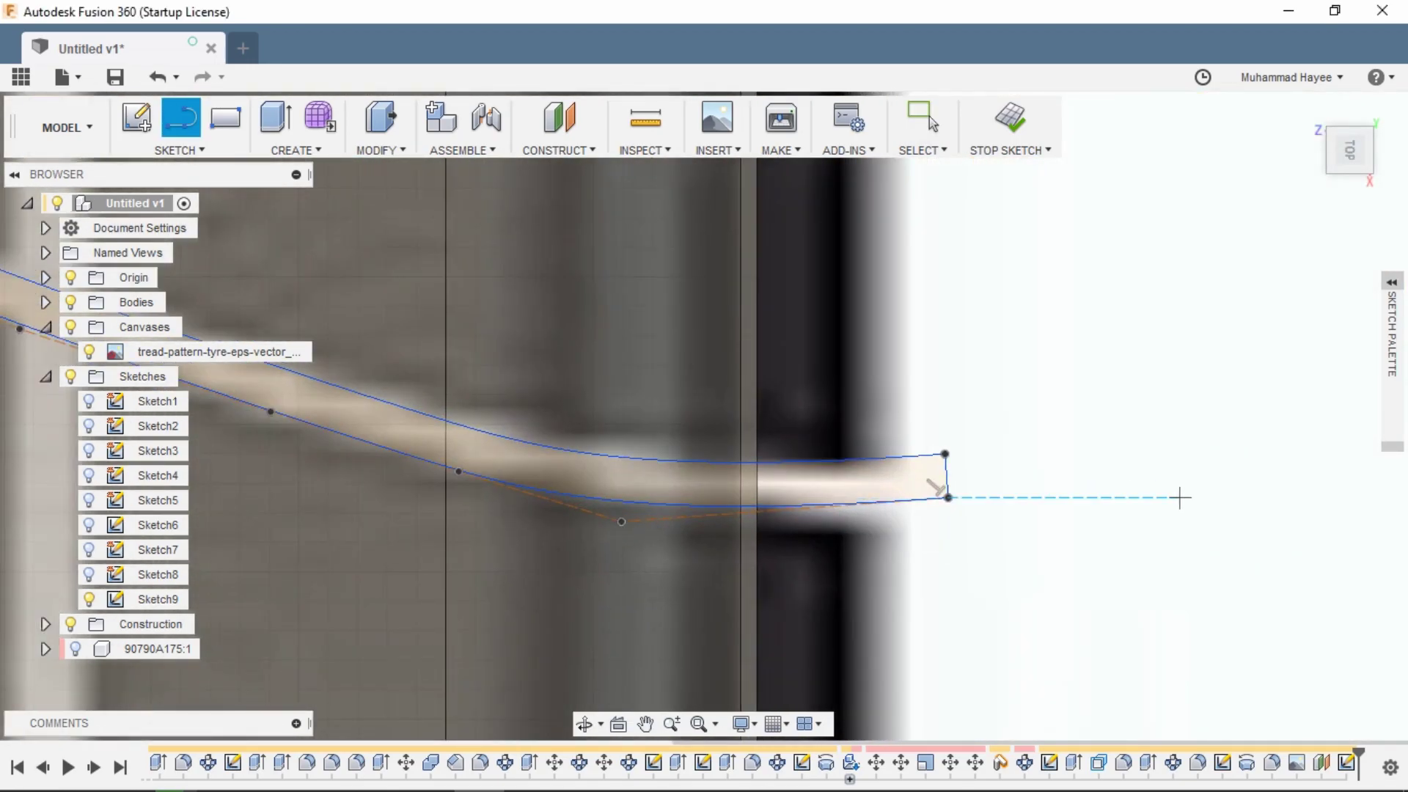
{"action": "scroll", "coordinate": [936, 486], "scroll_direction": "down", "scroll_amount": 3}
{"action": "scroll", "coordinate": [345, 419], "scroll_direction": "up", "scroll_amount": 4}
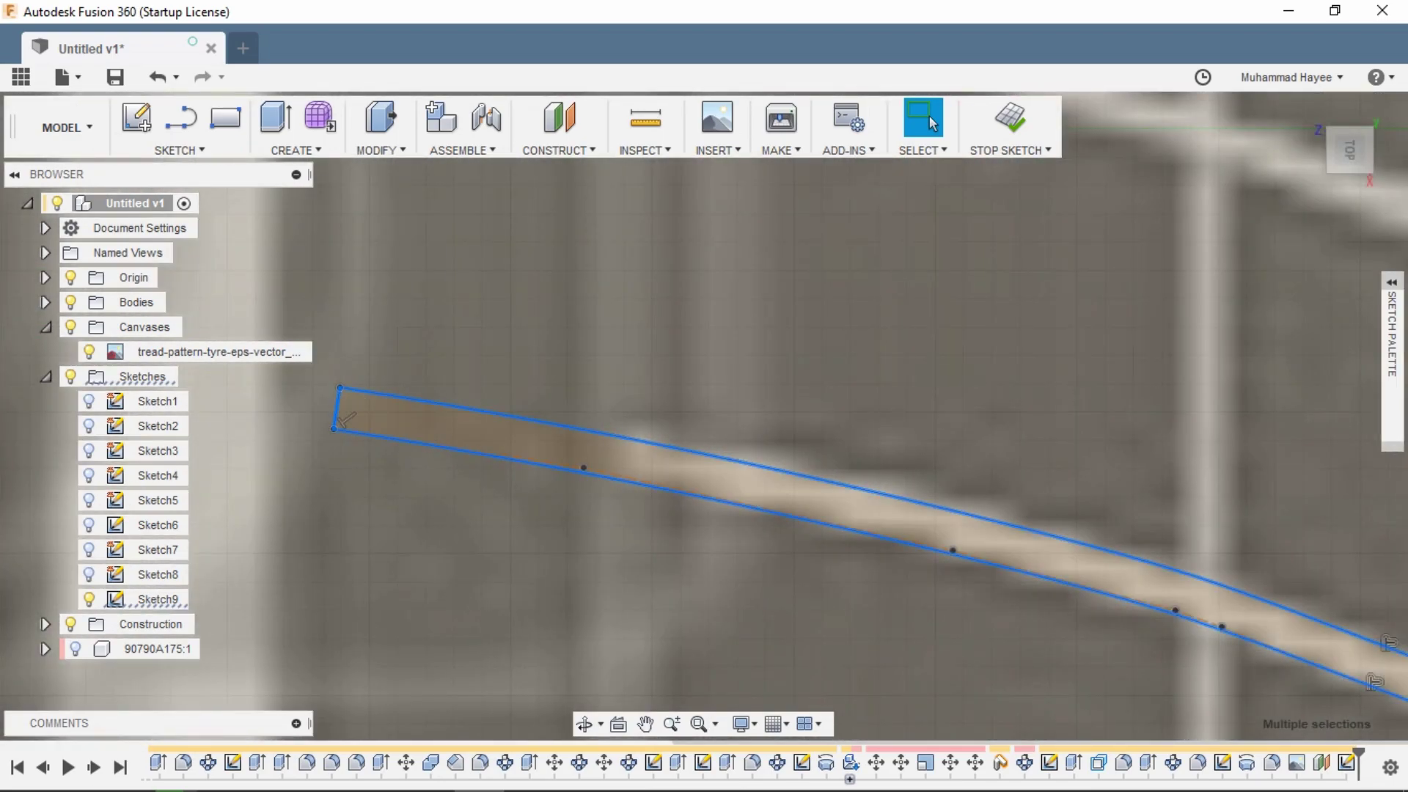
Select the groove outline's curves and end lines and fix them in place.
{"action": "key", "text": "m"}
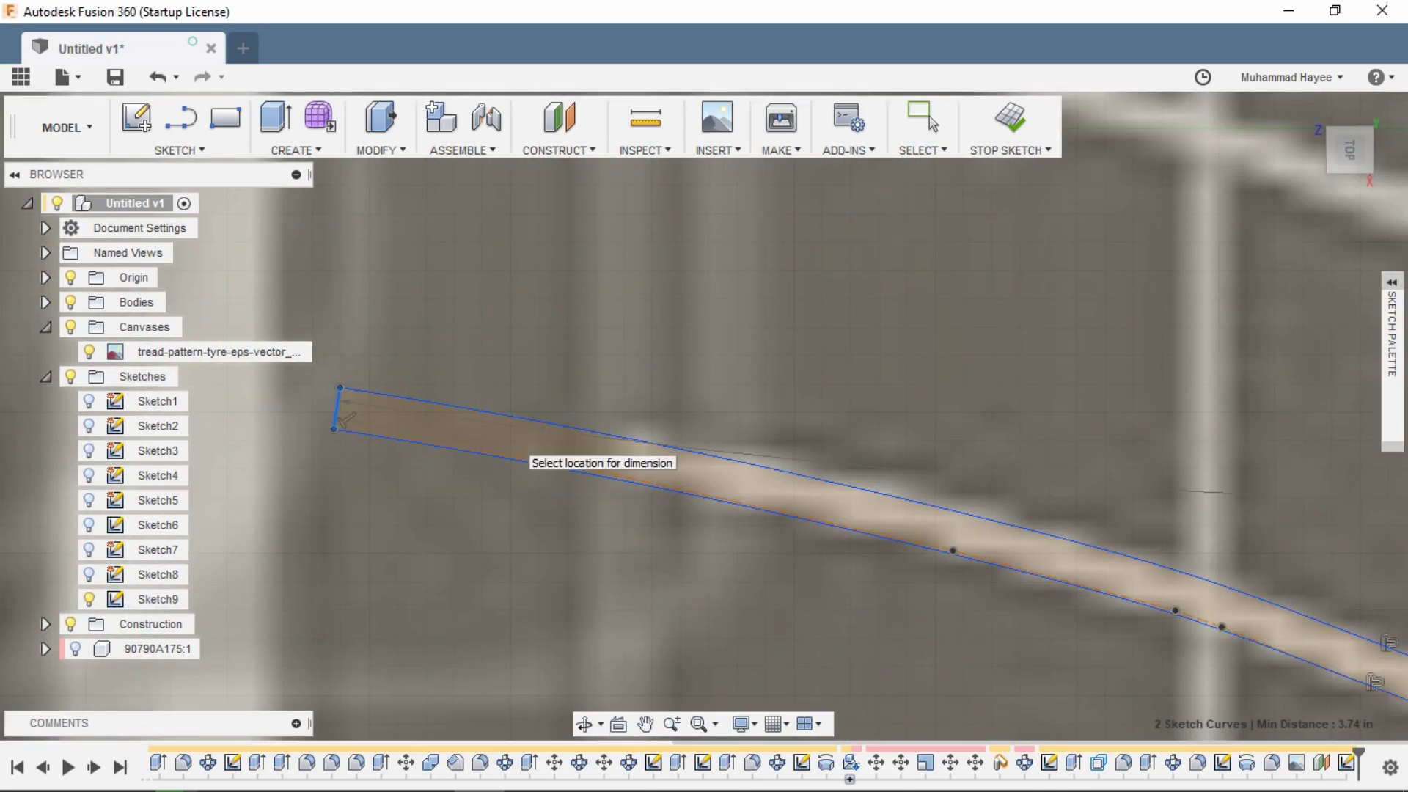
{"action": "key", "text": "Escape"}
{"action": "left_click", "coordinate": [516, 459]}
{"action": "left_click", "coordinate": [513, 417]}
{"action": "left_click", "coordinate": [336, 409]}
{"action": "scroll", "coordinate": [336, 409], "scroll_direction": "down", "scroll_amount": 4}
{"action": "scroll", "coordinate": [1169, 598], "scroll_direction": "up", "scroll_amount": 6}
{"action": "left_click", "coordinate": [1080, 584]}
{"action": "right_click", "coordinate": [1073, 614]}
{"action": "left_click", "coordinate": [1037, 430]}
{"action": "scroll", "coordinate": [1063, 455], "scroll_direction": "down", "scroll_amount": 5}
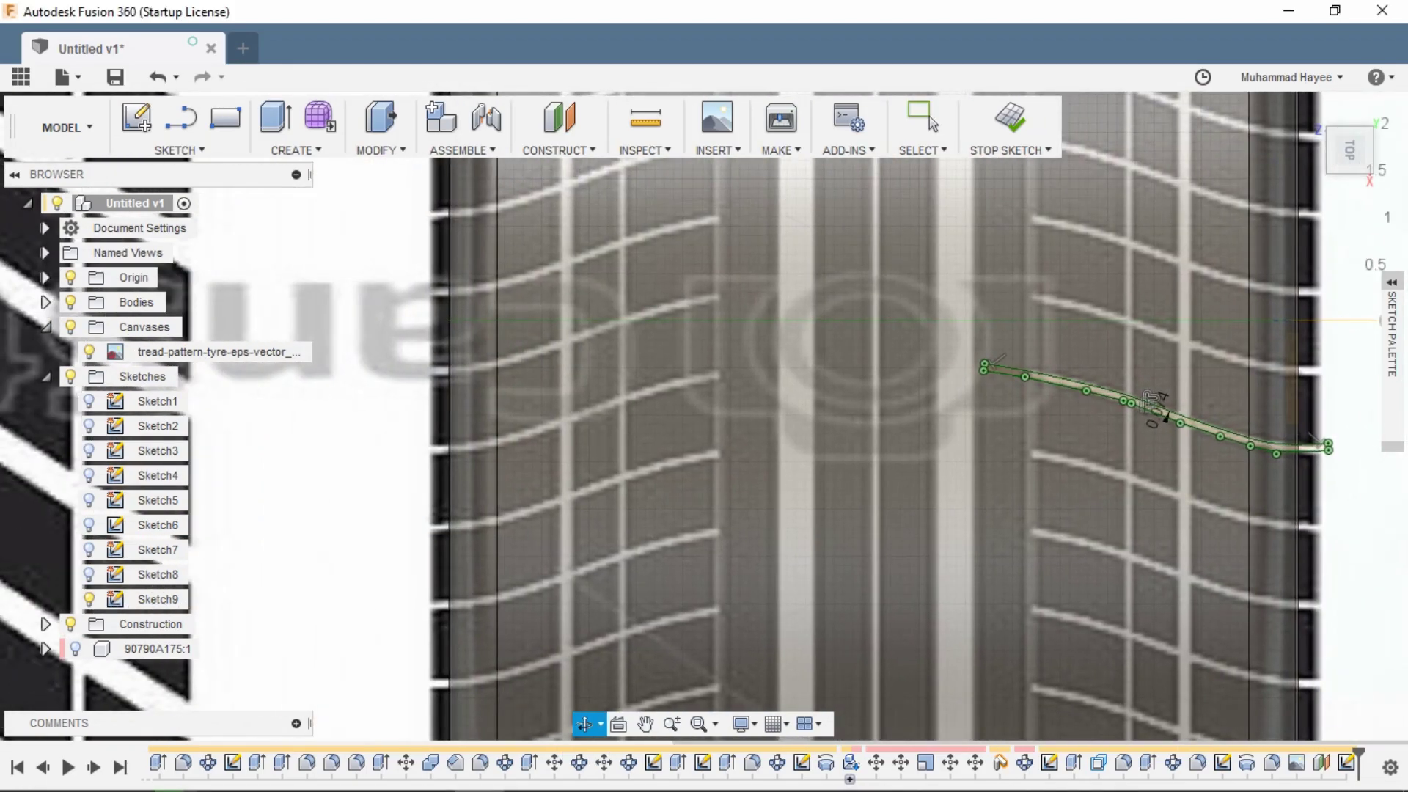
Draw a short line across the groove outline where the groove begins in the image, beside the central ribs.
{"action": "scroll", "coordinate": [749, 407], "scroll_direction": "up", "scroll_amount": 3}
{"action": "scroll", "coordinate": [972, 448], "scroll_direction": "down", "scroll_amount": 5}
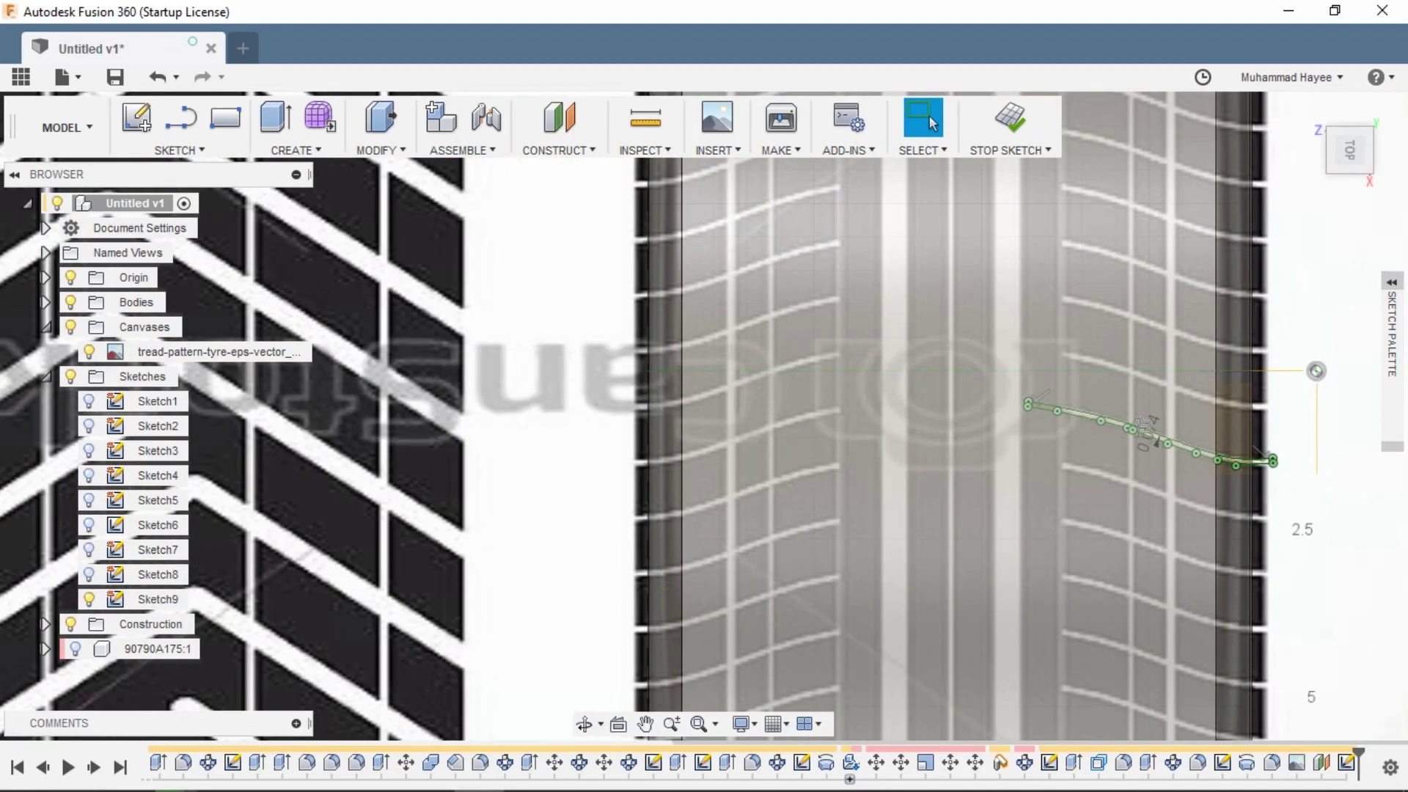
{"action": "scroll", "coordinate": [1086, 440], "scroll_direction": "up", "scroll_amount": 4}
{"action": "middle_click_drag", "start_coordinate": [1085, 441], "coordinate": [710, 392]}
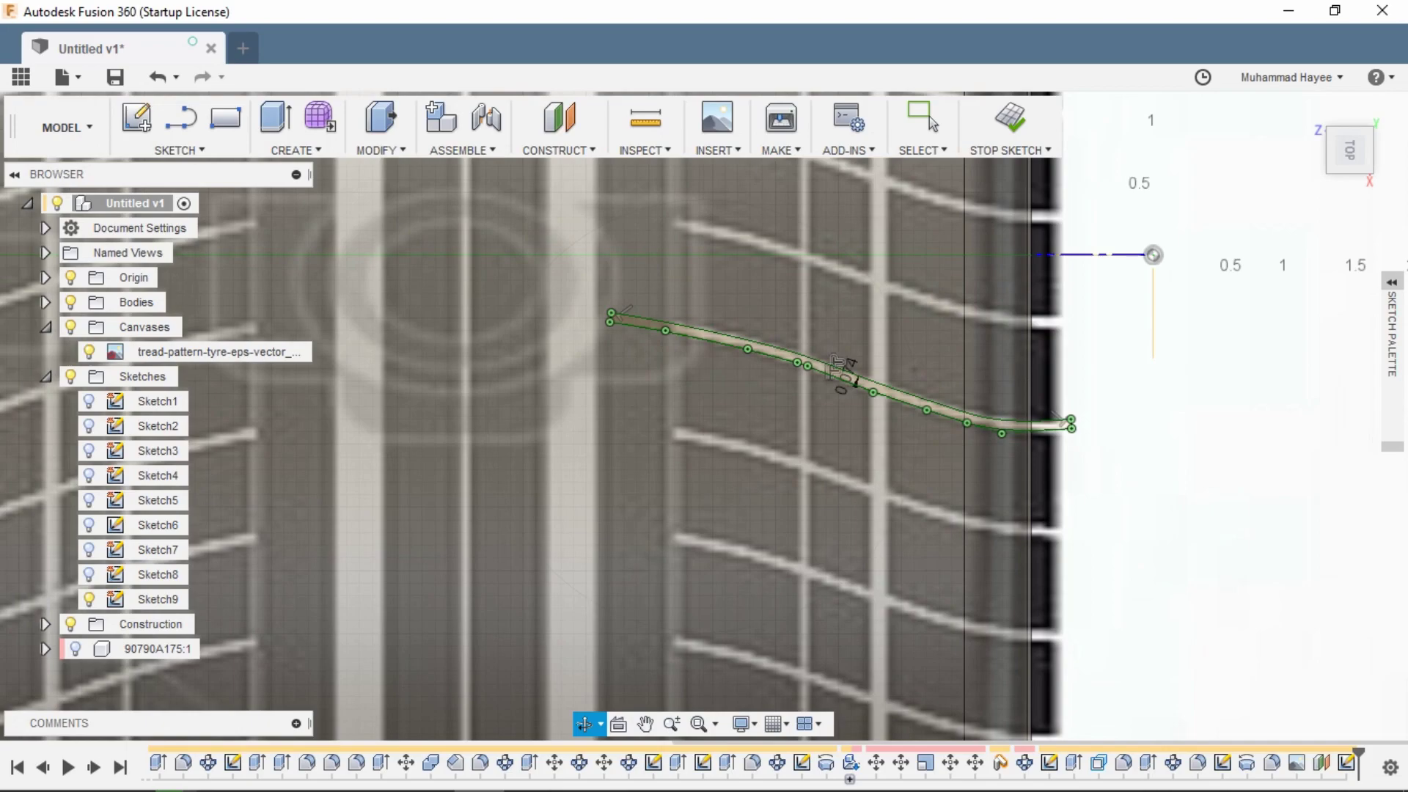
{"action": "scroll", "coordinate": [844, 367], "scroll_direction": "down", "scroll_amount": 4}
{"action": "scroll", "coordinate": [857, 371], "scroll_direction": "up", "scroll_amount": 8}
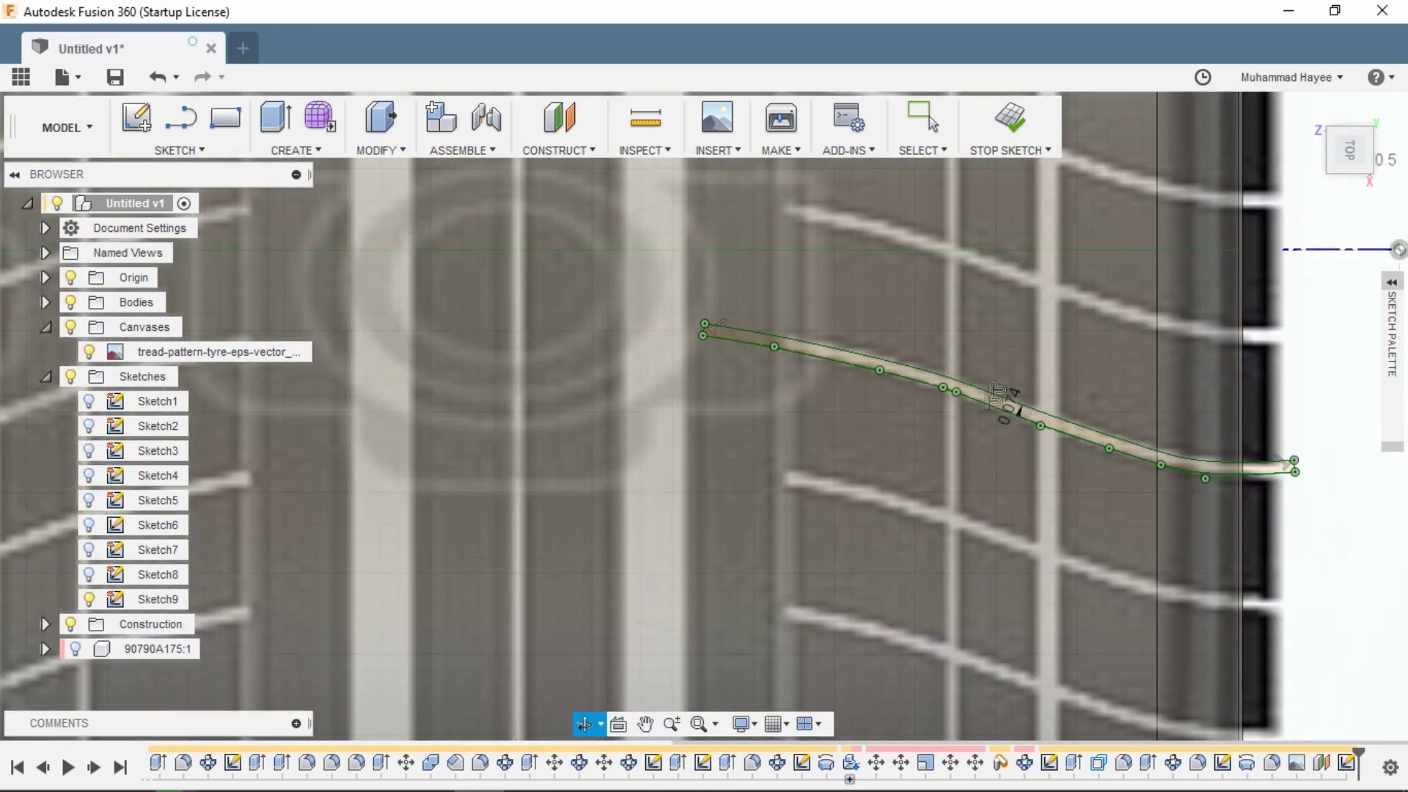
{"action": "key", "text": "l"}
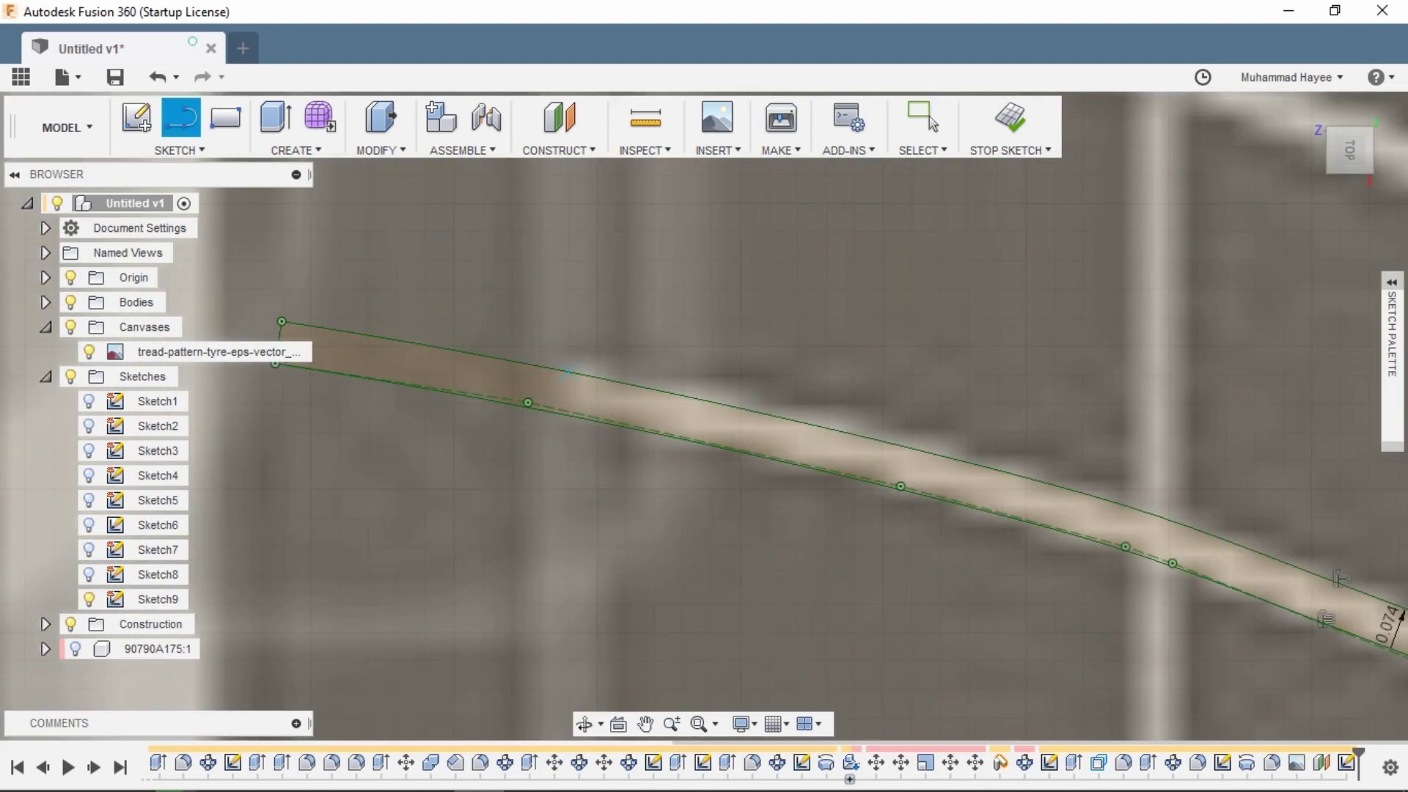
{"action": "left_click", "coordinate": [569, 415]}
{"action": "key", "text": "Escape"}
{"action": "scroll", "coordinate": [706, 430], "scroll_direction": "down", "scroll_amount": 6}
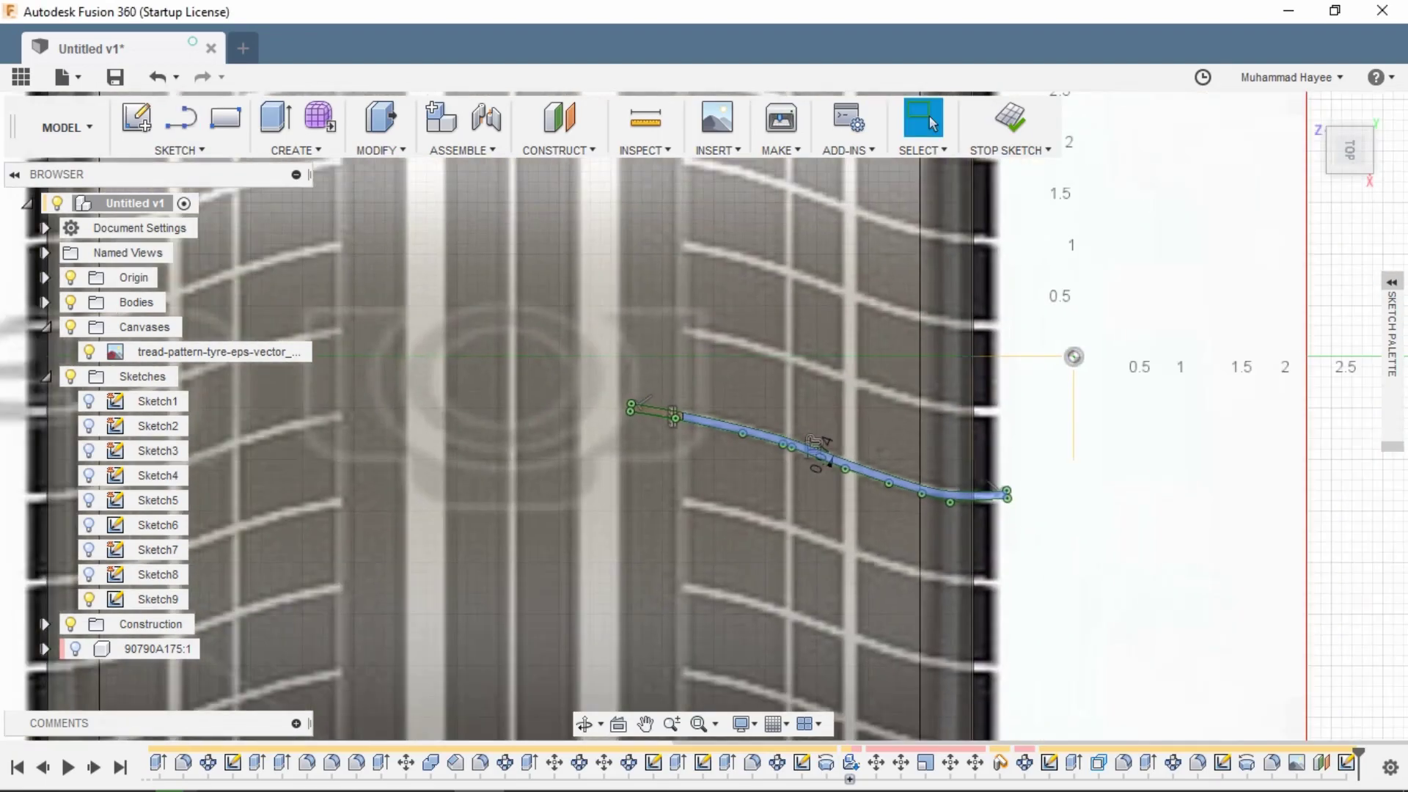
{"action": "key", "text": "q"}
{"action": "left_click", "coordinate": [713, 425]}
{"action": "middle_click_drag", "start_coordinate": [712, 424], "coordinate": [797, 514], "text": "shift"}
{"action": "key", "text": "Escape"}
{"action": "scroll", "coordinate": [624, 432], "scroll_direction": "up", "scroll_amount": 4}
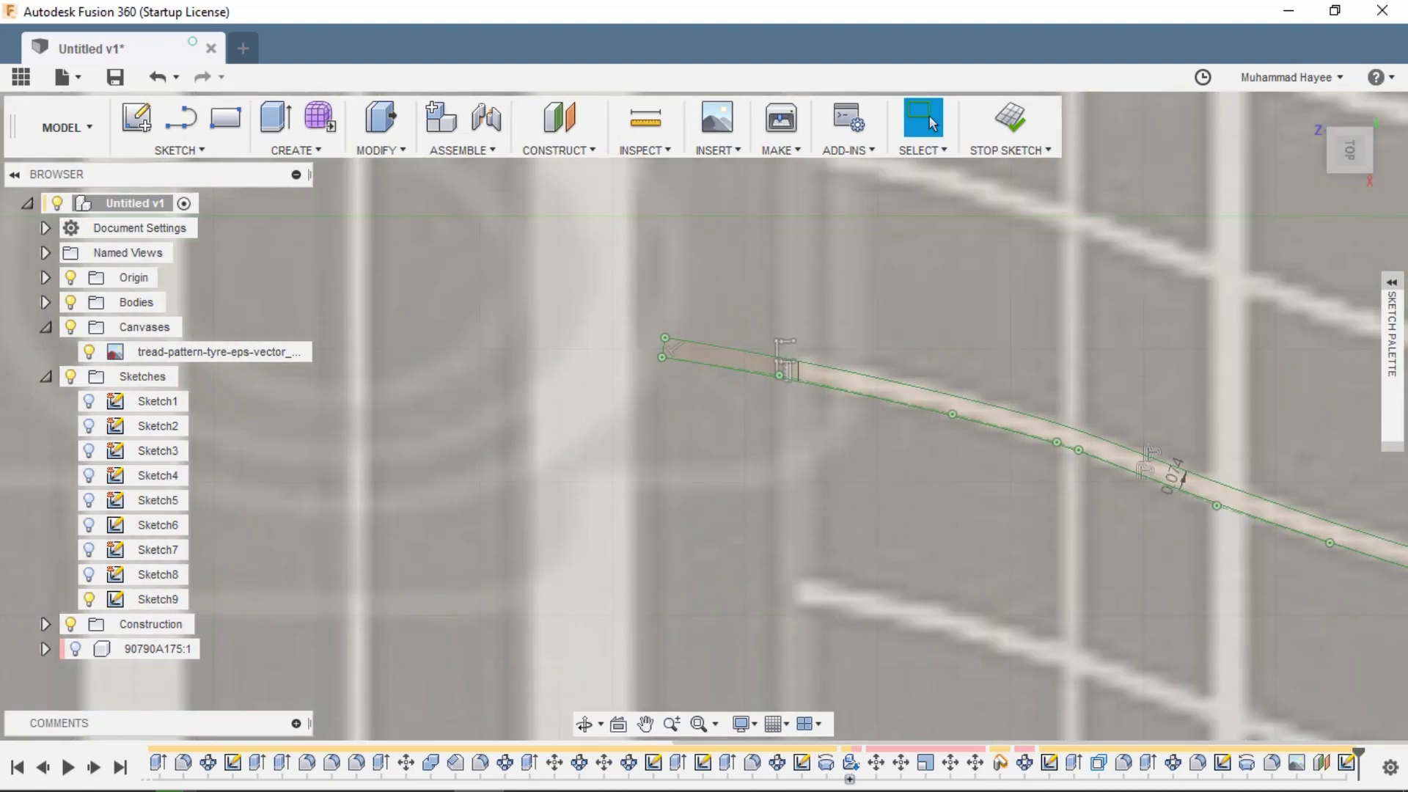
{"action": "key", "text": "l"}
{"action": "scroll", "coordinate": [628, 317], "scroll_direction": "down", "scroll_amount": 6}
{"action": "scroll", "coordinate": [627, 316], "scroll_direction": "up", "scroll_amount": 3}
{"action": "key", "text": "Escape"}
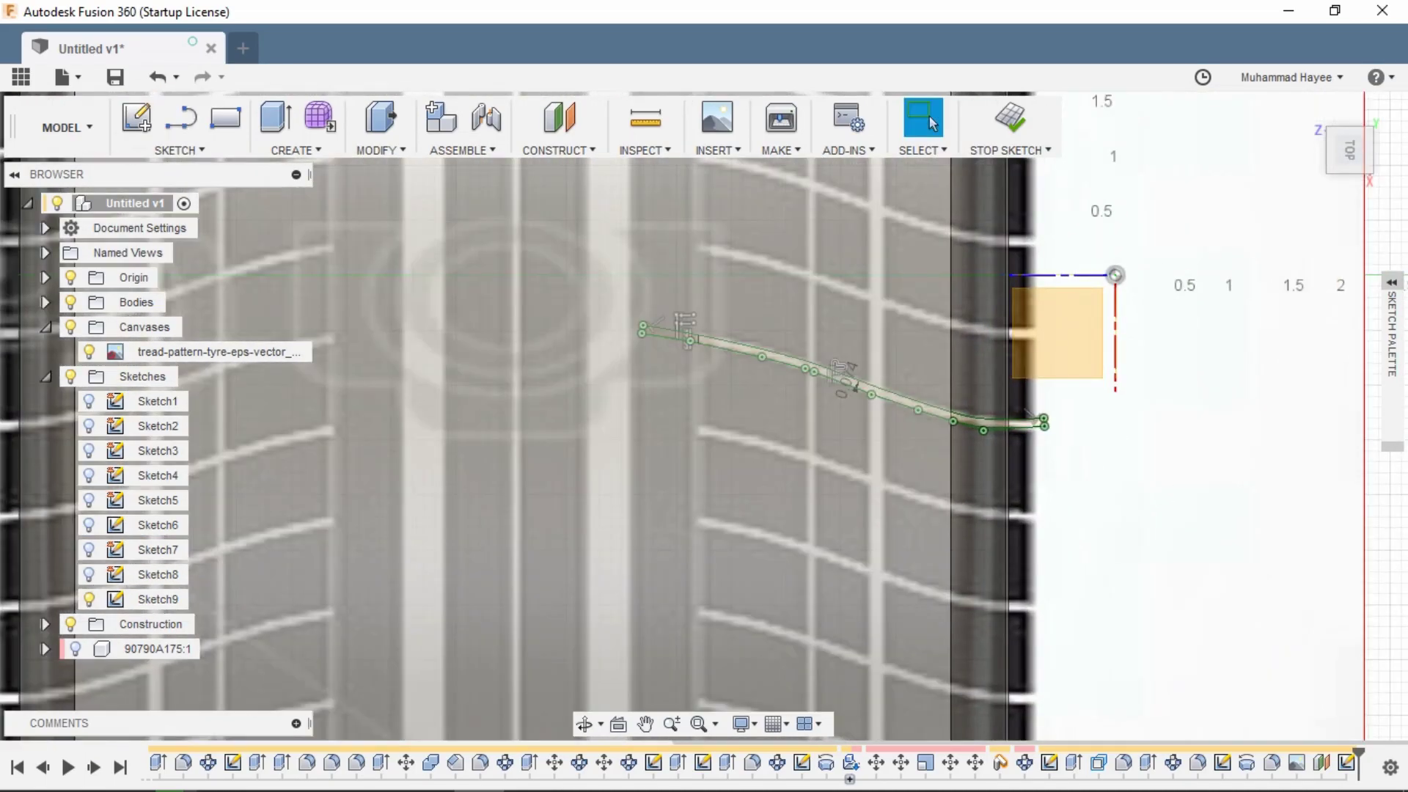
{"action": "key", "text": "q"}
{"action": "scroll", "coordinate": [988, 418], "scroll_direction": "up", "scroll_amount": 3}
{"action": "left_click", "coordinate": [989, 429]}
{"action": "scroll", "coordinate": [967, 425], "scroll_direction": "down", "scroll_amount": 3}
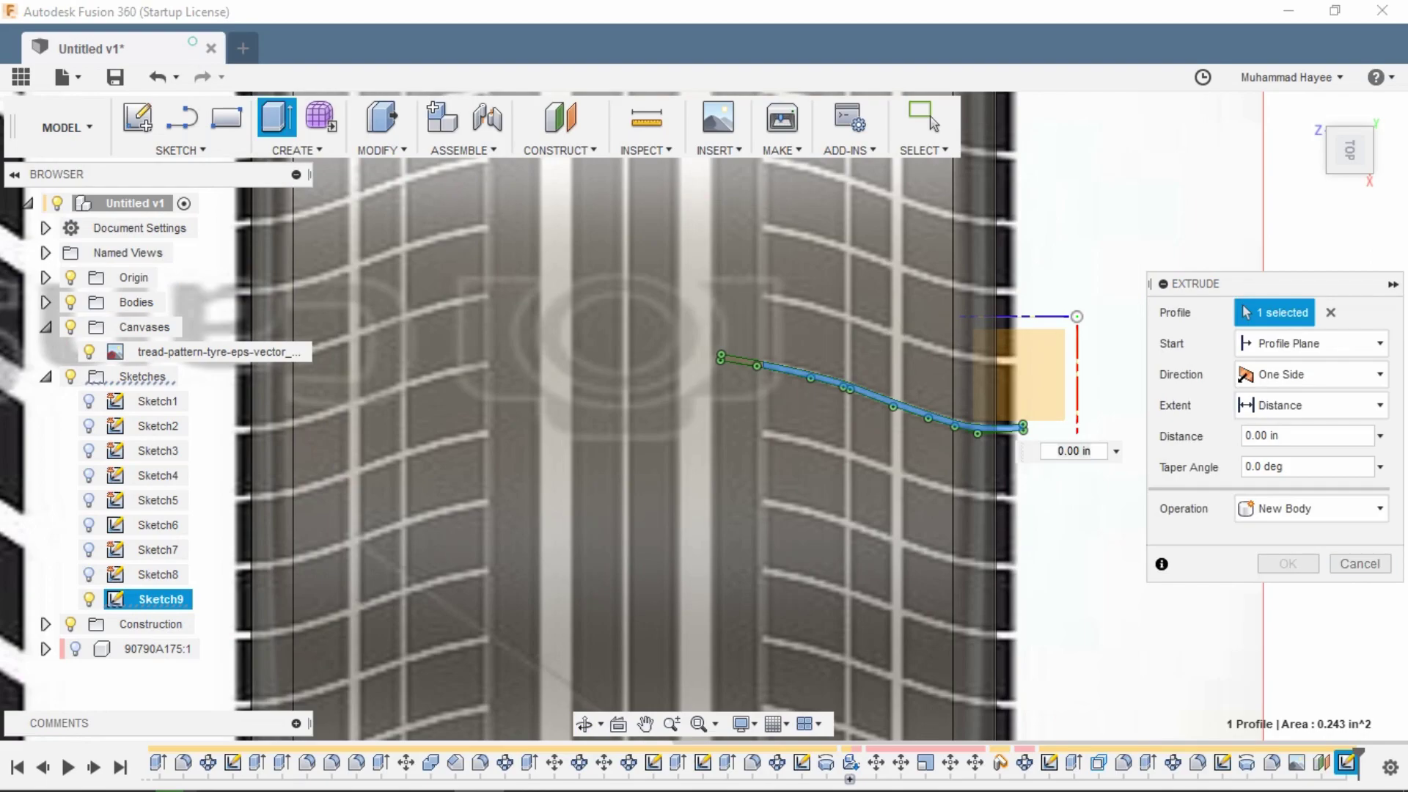
{"action": "left_click", "coordinate": [1360, 563]}
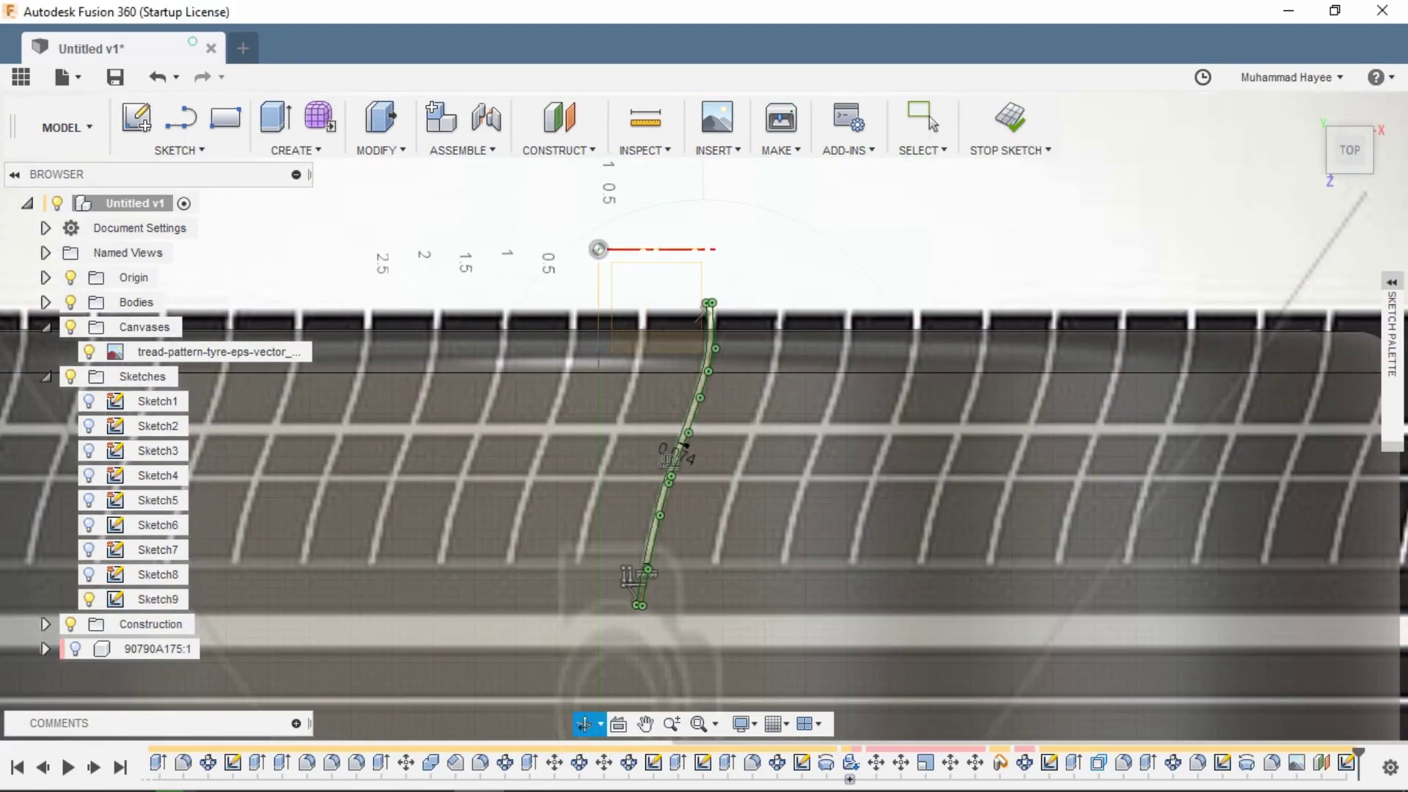
Draw short straight lines spanning the widths of the wide and the narrow white central bands in the tread image.
{"action": "scroll", "coordinate": [516, 303], "scroll_direction": "up", "scroll_amount": 3}
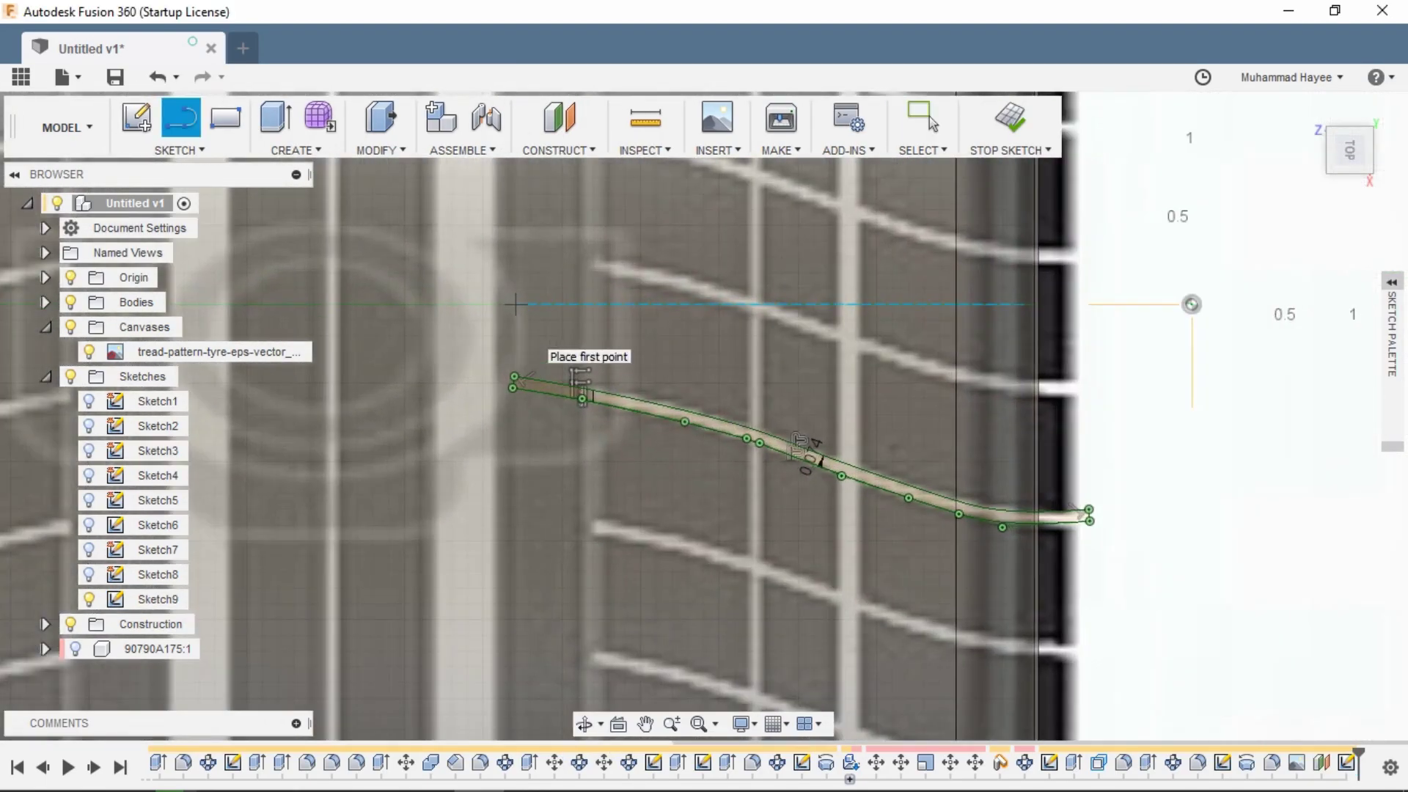
{"action": "scroll", "coordinate": [497, 303], "scroll_direction": "up", "scroll_amount": 3}
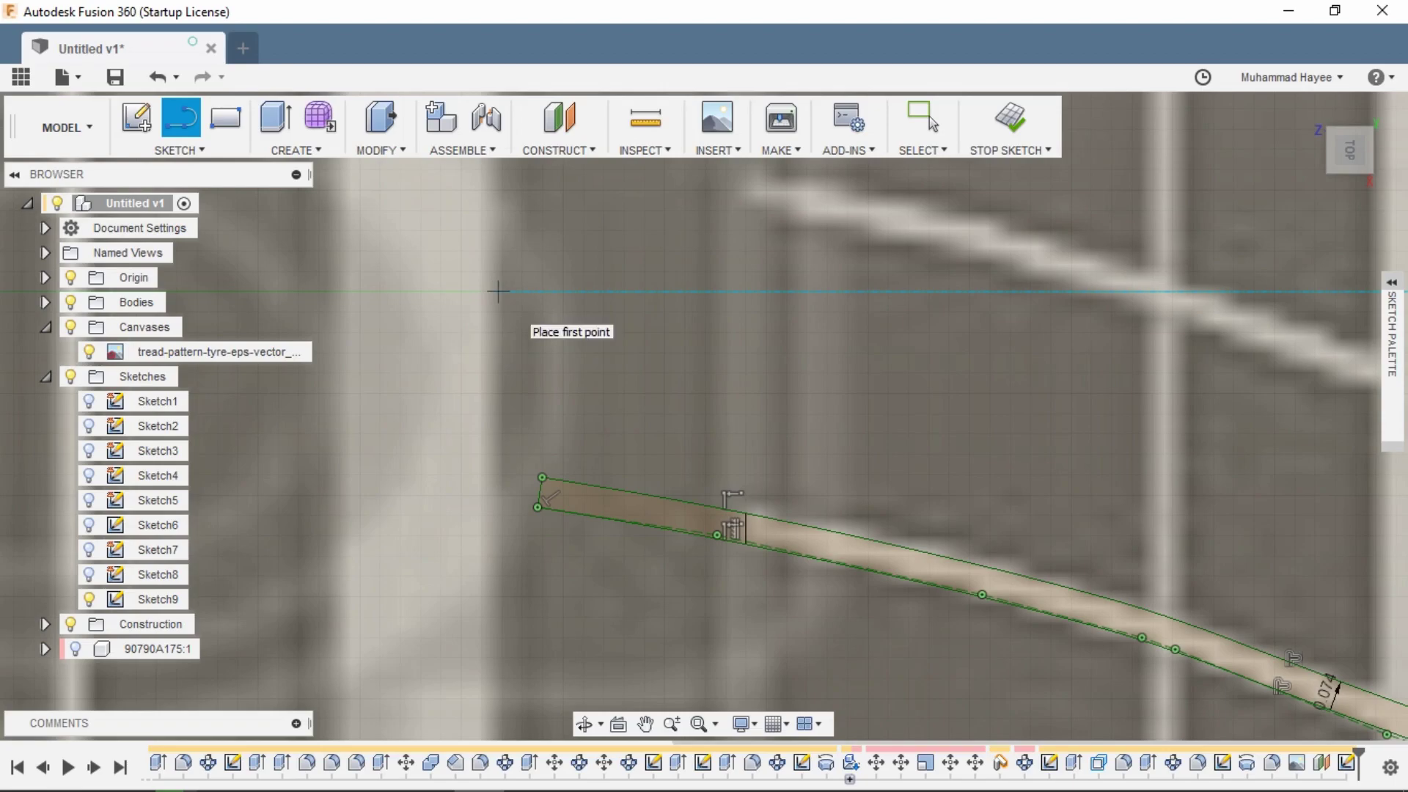
{"action": "scroll", "coordinate": [499, 291], "scroll_direction": "down", "scroll_amount": 5}
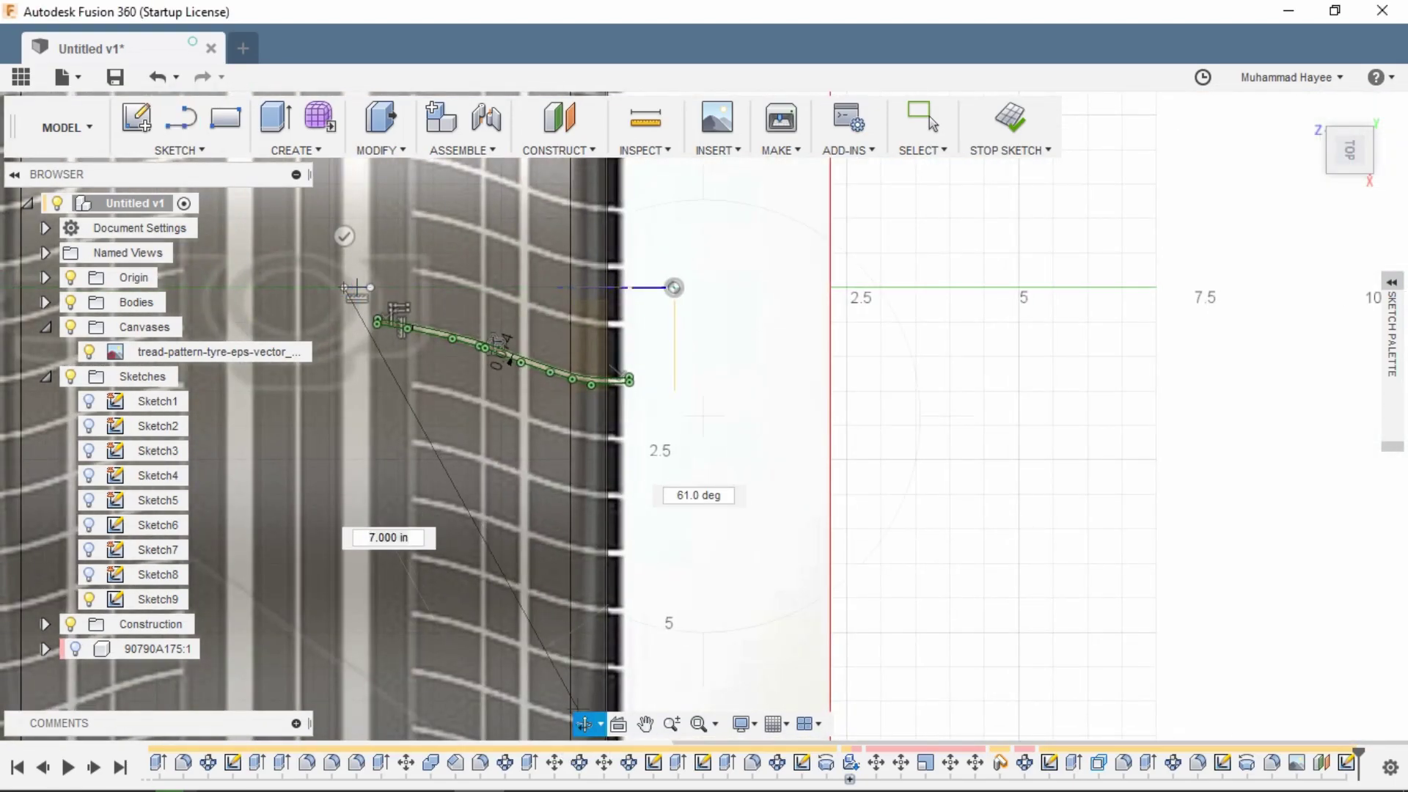
{"action": "scroll", "coordinate": [554, 339], "scroll_direction": "up", "scroll_amount": 4}
{"action": "scroll", "coordinate": [445, 339], "scroll_direction": "up", "scroll_amount": 3}
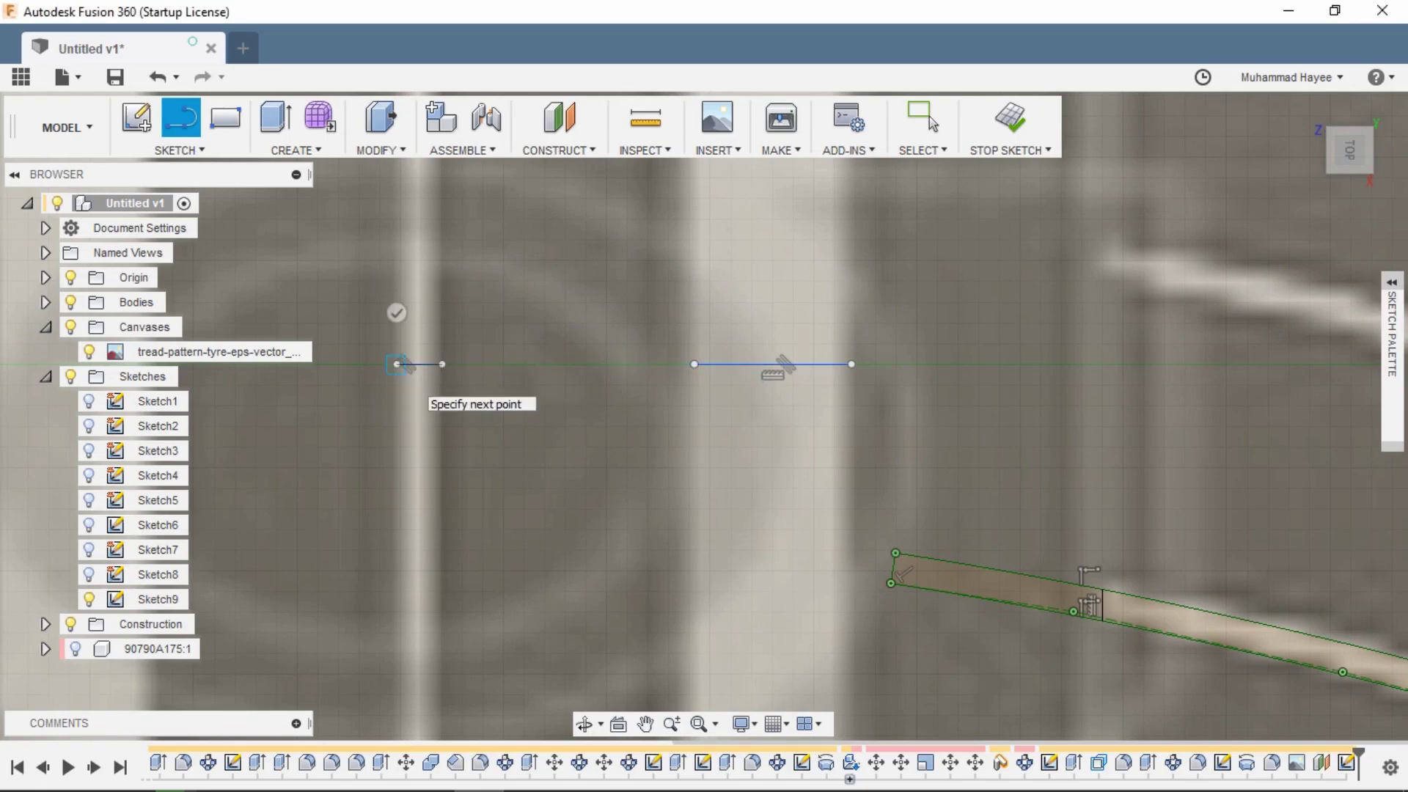
{"action": "scroll", "coordinate": [577, 365], "scroll_direction": "down", "scroll_amount": 4}
{"action": "key", "text": "Escape"}
Extrude the traced side-groove profile upward as a new body, leaving out its short inner end.
{"action": "scroll", "coordinate": [878, 443], "scroll_direction": "down", "scroll_amount": 3}
{"action": "mouse_move", "coordinate": [962, 502]}
{"action": "middle_mouse_down"}
{"action": "mouse_move", "coordinate": [801, 438]}
{"action": "mouse_move", "coordinate": [763, 360]}
{"action": "mouse_move", "coordinate": [748, 440]}
{"action": "middle_mouse_up"}
{"action": "scroll", "coordinate": [801, 438], "scroll_direction": "up", "scroll_amount": 3}
{"action": "scroll", "coordinate": [889, 453], "scroll_direction": "up", "scroll_amount": 2}
{"action": "scroll", "coordinate": [873, 451], "scroll_direction": "down", "scroll_amount": 2}
{"action": "left_click", "coordinate": [884, 445]}
{"action": "key", "text": "e"}
{"action": "scroll", "coordinate": [884, 444], "scroll_direction": "down", "scroll_amount": 3}
{"action": "left_click", "coordinate": [1359, 165]}
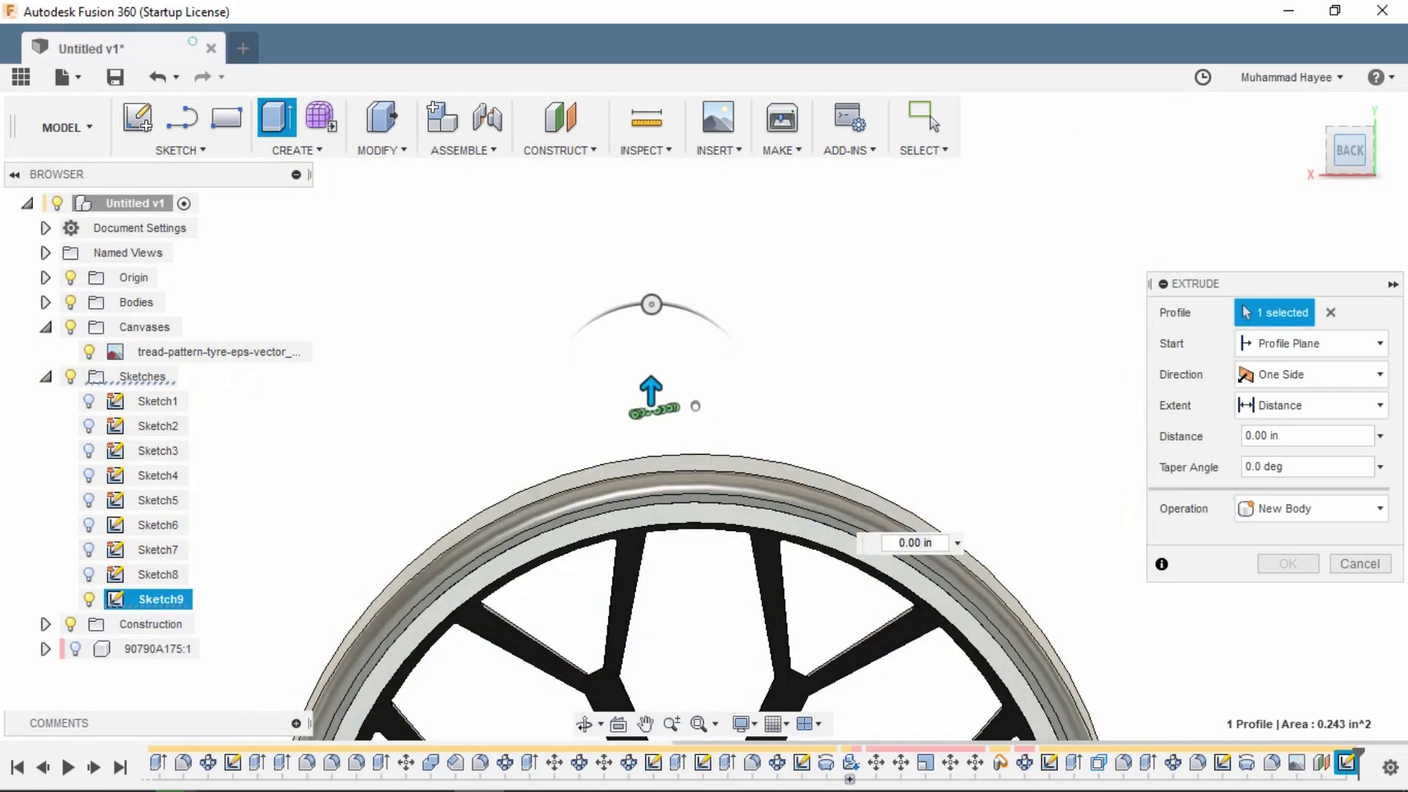
{"action": "left_click_drag", "start_coordinate": [652, 387], "coordinate": [651, 252]}
{"action": "key", "text": "Return"}
Hide the tread canvas and start a sketch on the origin plane parallel to the wheel's face.
{"action": "scroll", "coordinate": [844, 212], "scroll_direction": "down", "scroll_amount": 2}
{"action": "mouse_move", "coordinate": [844, 211]}
{"action": "middle_mouse_down", "text": "shift"}
{"action": "mouse_move", "coordinate": [840, 330]}
{"action": "mouse_move", "coordinate": [778, 275]}
{"action": "mouse_move", "coordinate": [840, 228]}
{"action": "middle_mouse_up", "text": "shift"}
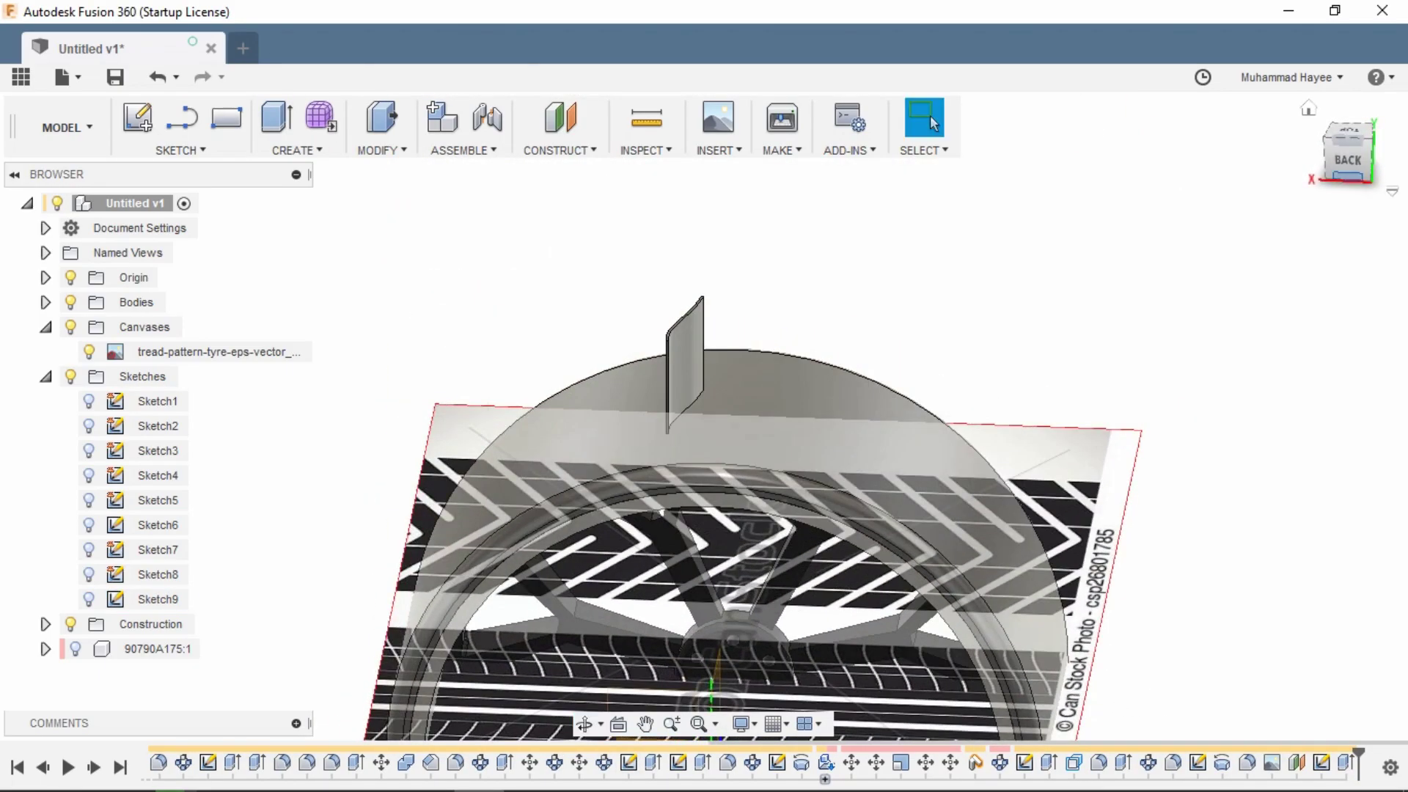
{"action": "scroll", "coordinate": [842, 528], "scroll_direction": "down", "scroll_amount": 2}
{"action": "mouse_move", "coordinate": [842, 410]}
{"action": "middle_mouse_down", "text": "shift"}
{"action": "mouse_move", "coordinate": [997, 396]}
{"action": "mouse_move", "coordinate": [843, 410]}
{"action": "middle_mouse_up", "text": "shift"}
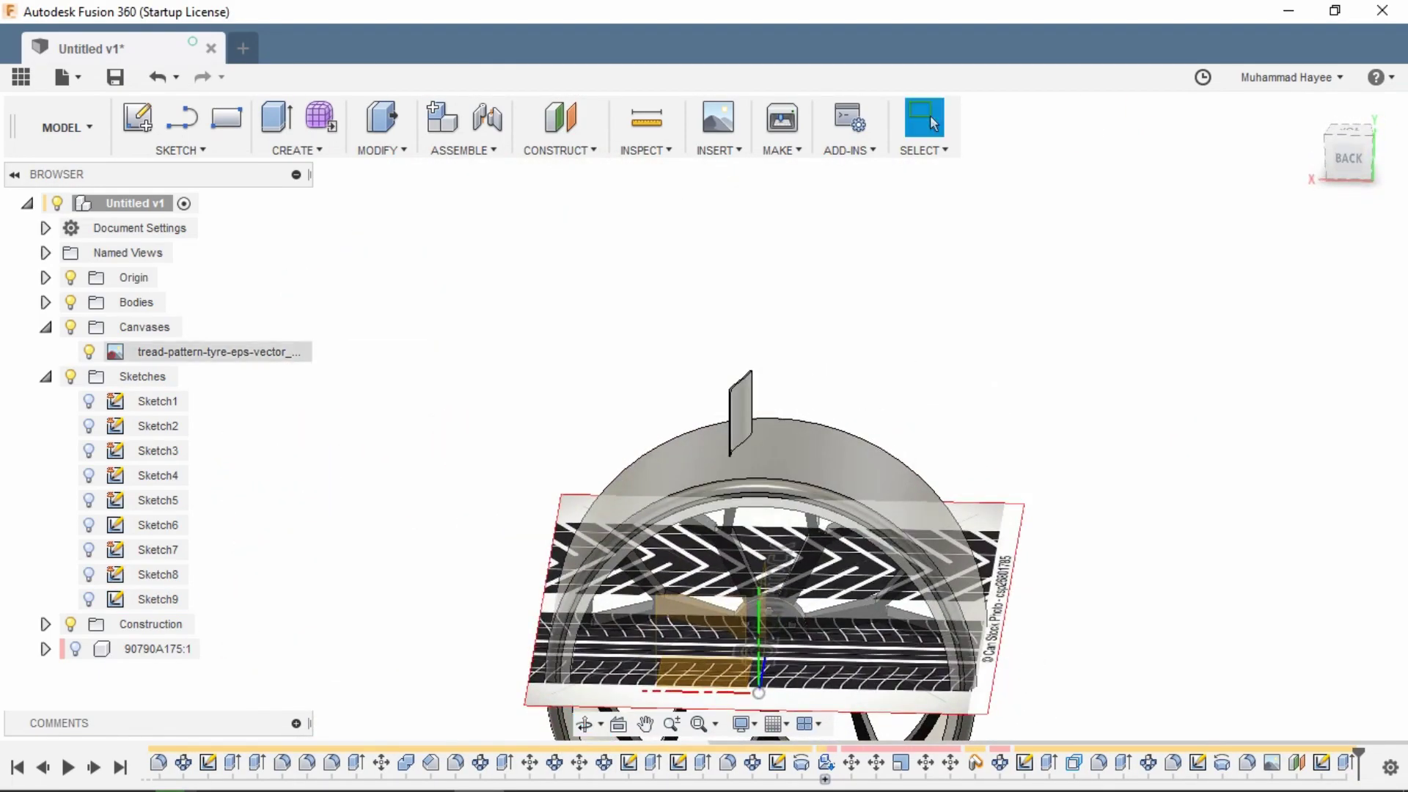
{"action": "left_click", "coordinate": [70, 327]}
{"action": "left_click", "coordinate": [138, 117]}
{"action": "left_click", "coordinate": [700, 634]}
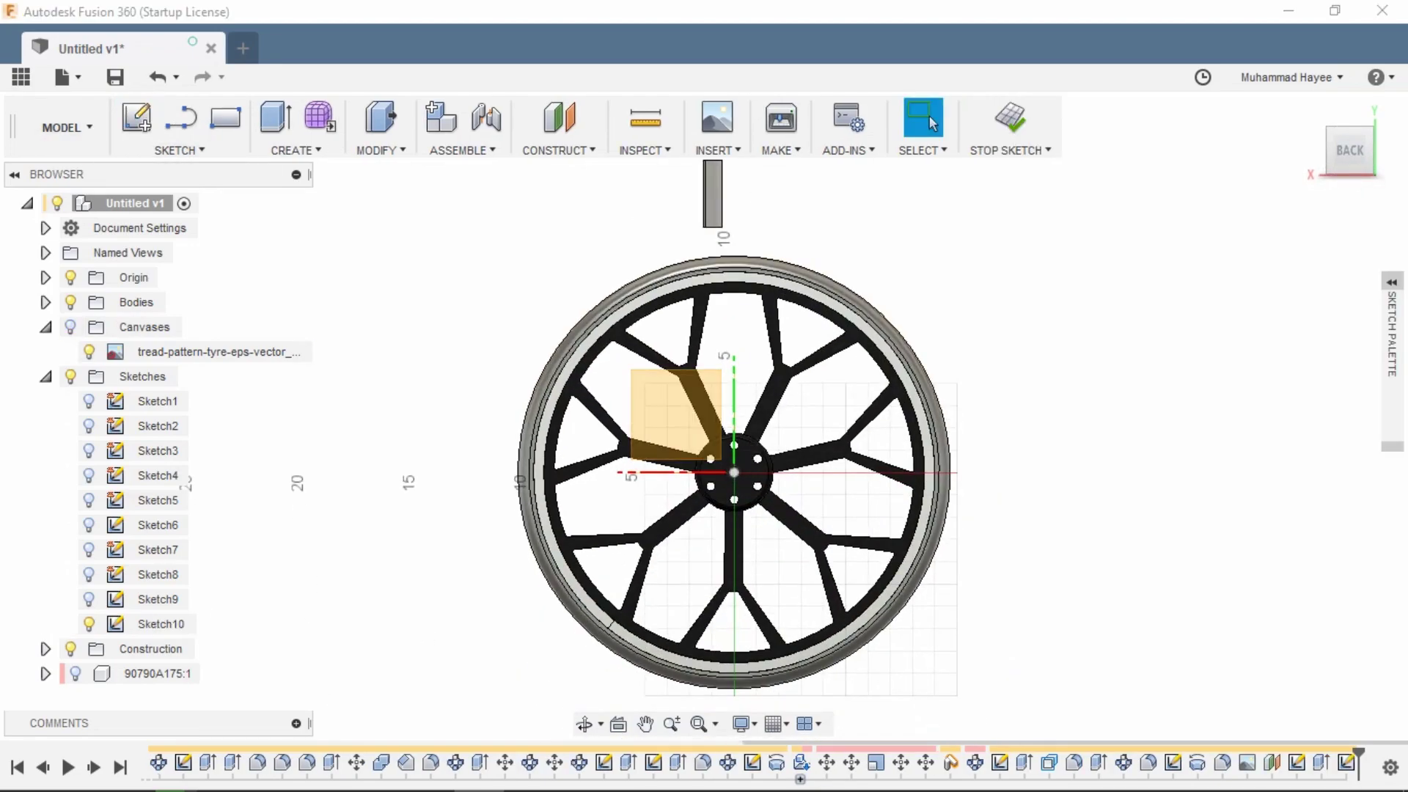
Draw two circles centred on the wheel hub, the outer about 23.3 in across, and dimension both diameters.
{"action": "left_click", "coordinate": [179, 150]}
{"action": "mouse_move", "coordinate": [155, 245]}
{"action": "left_click", "coordinate": [350, 247]}
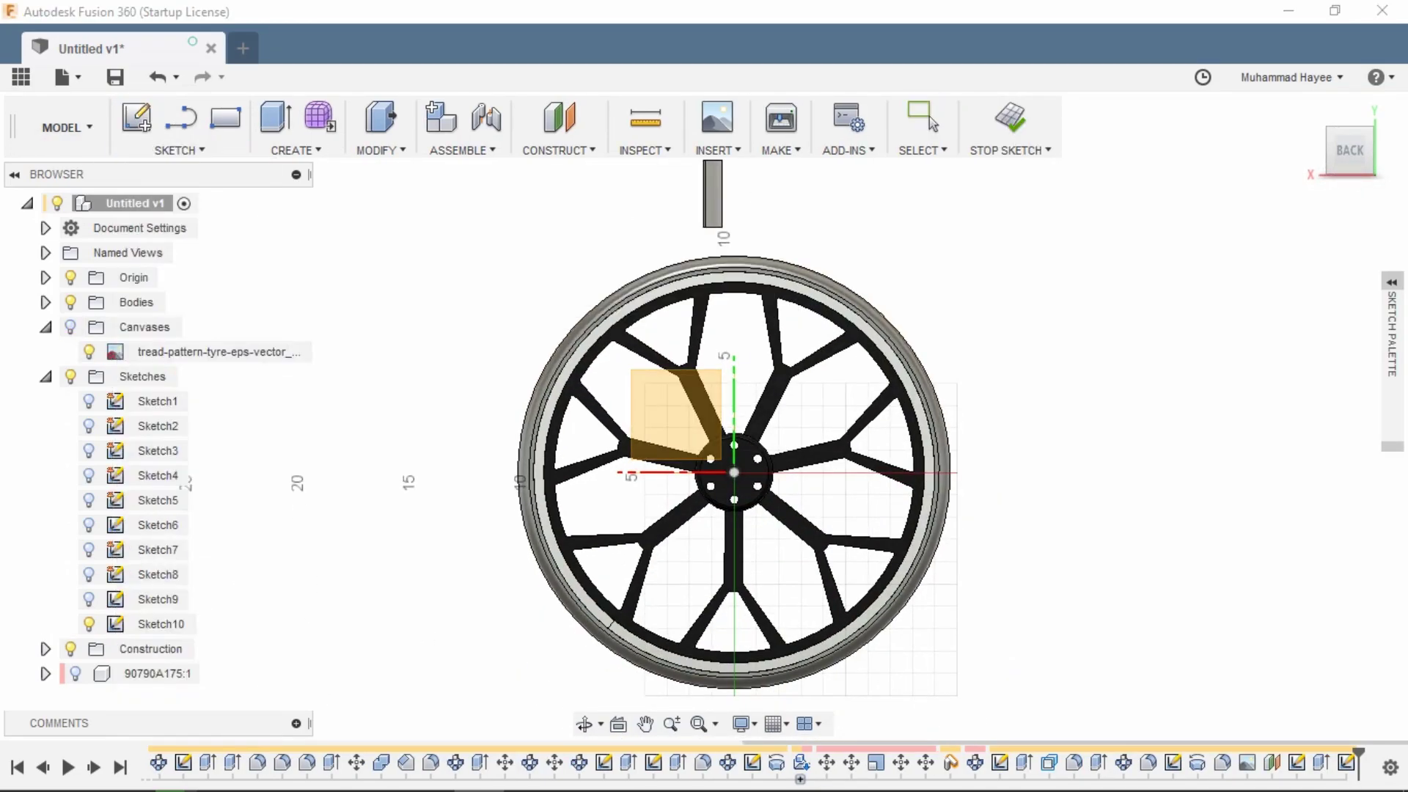
{"action": "left_click", "coordinate": [734, 214]}
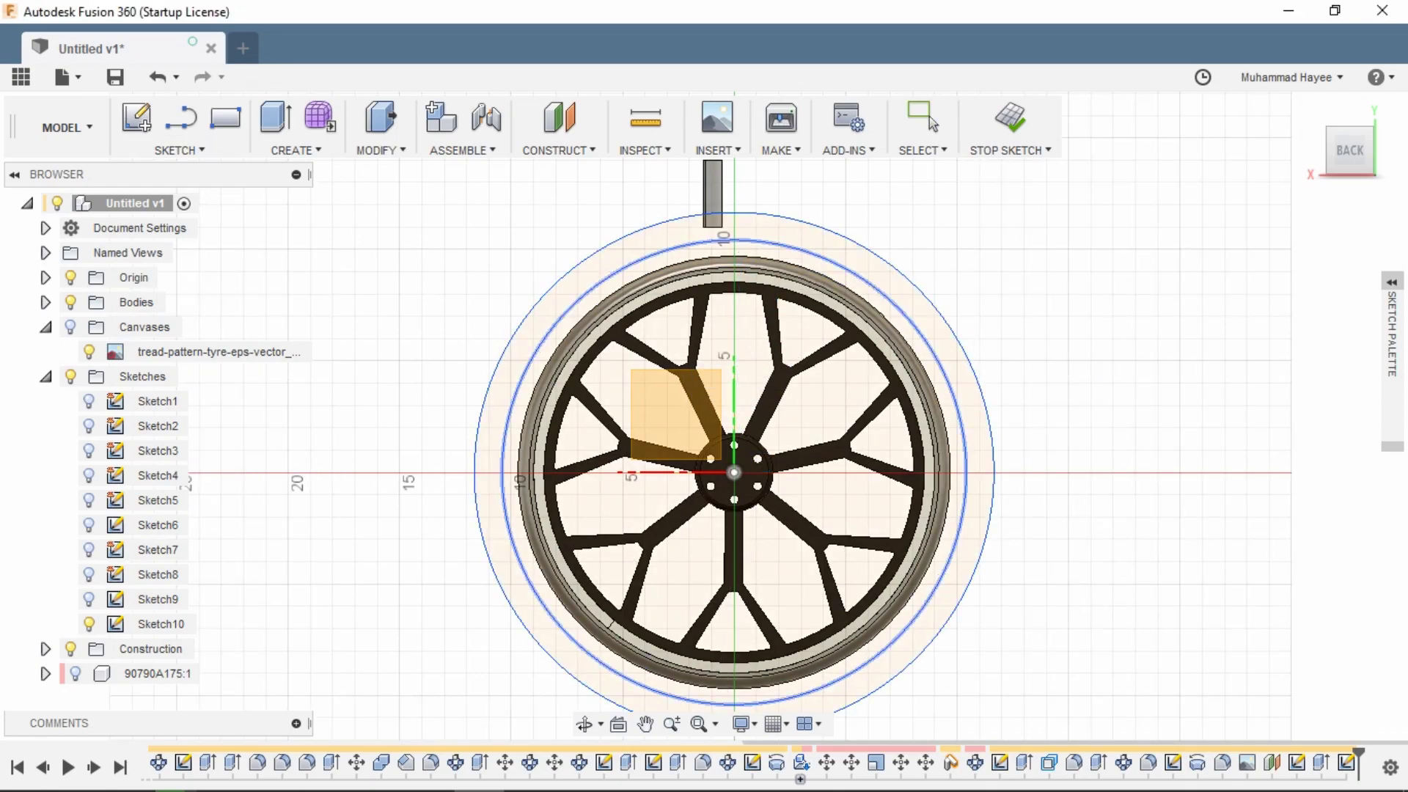
{"action": "left_click", "coordinate": [801, 441]}
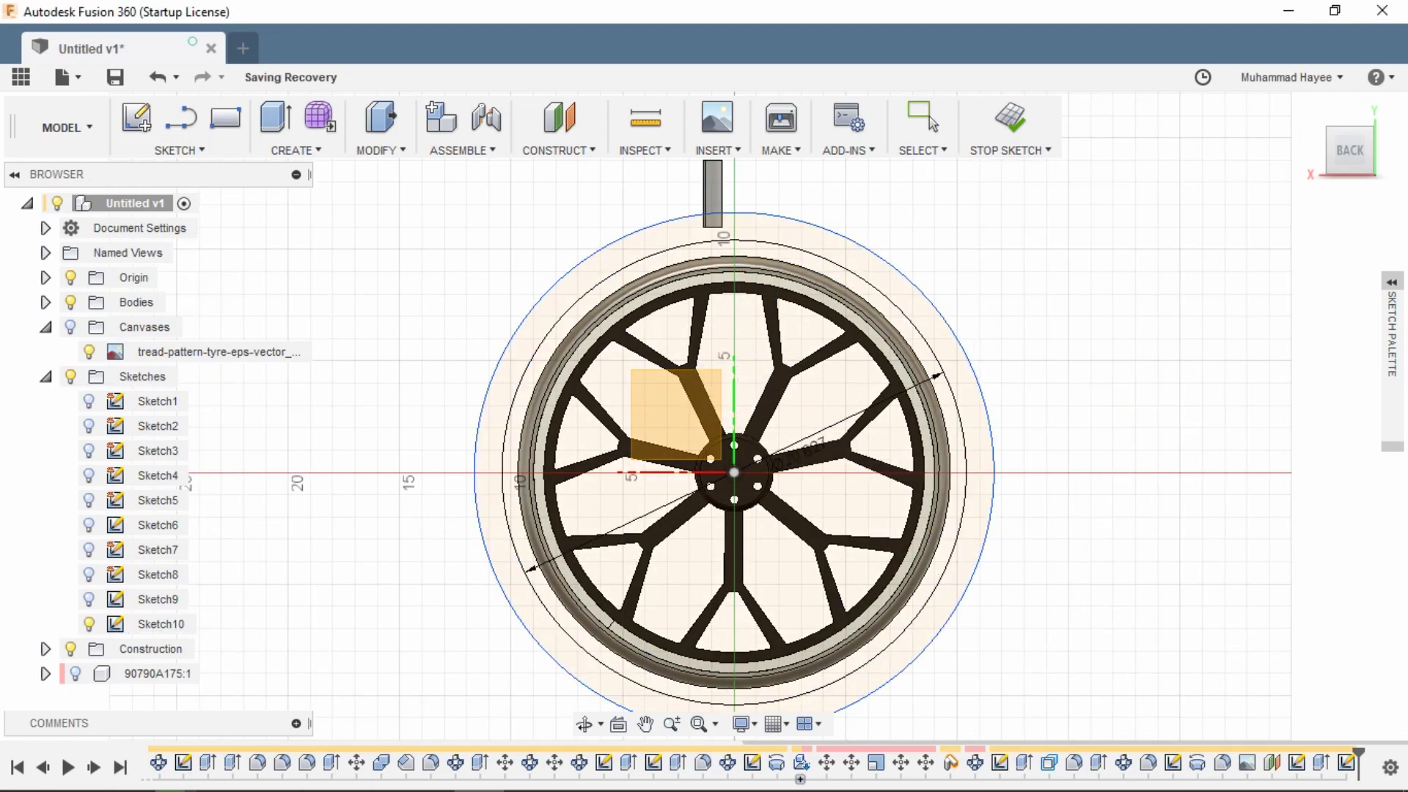
{"action": "left_click", "coordinate": [180, 150]}
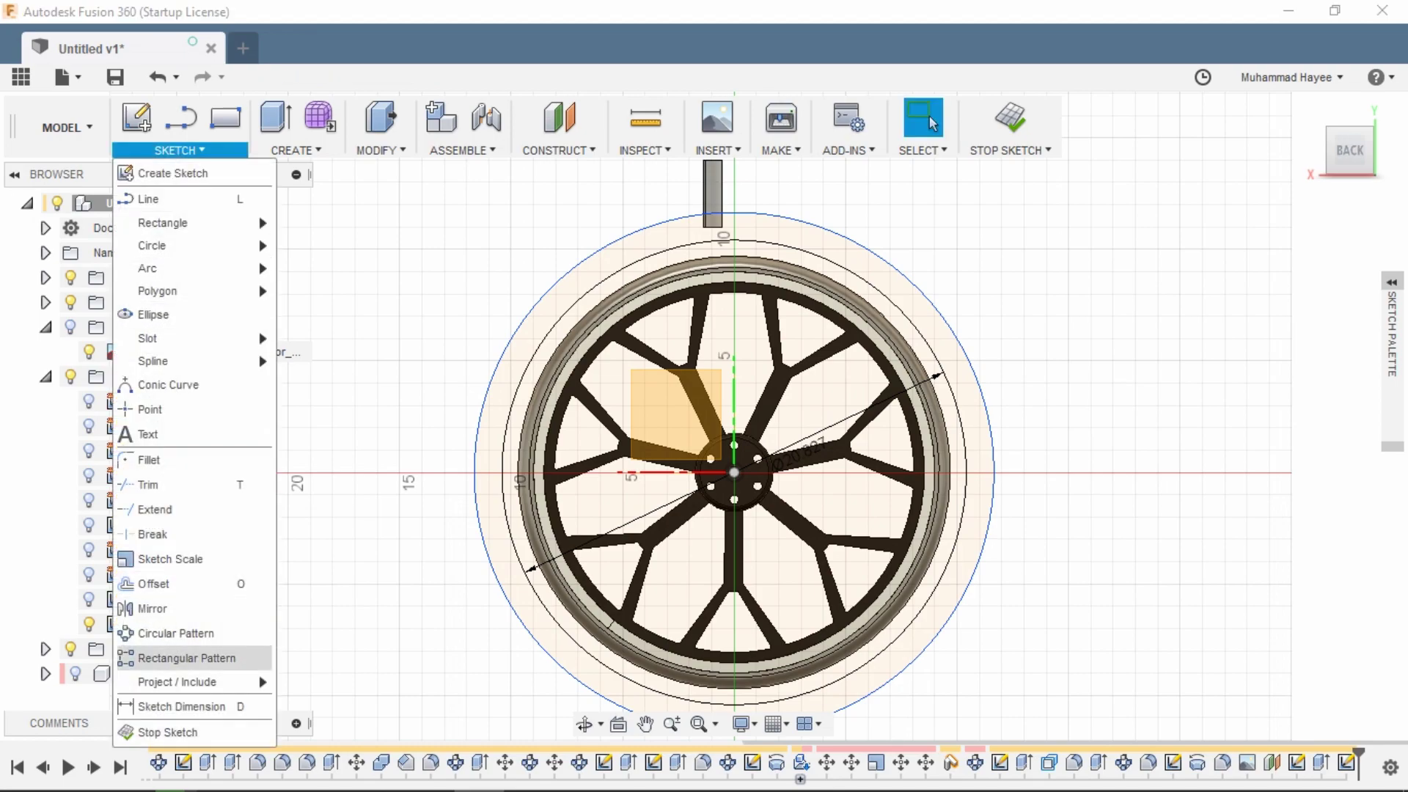
{"action": "left_click", "coordinate": [220, 707]}
{"action": "left_click", "coordinate": [736, 363]}
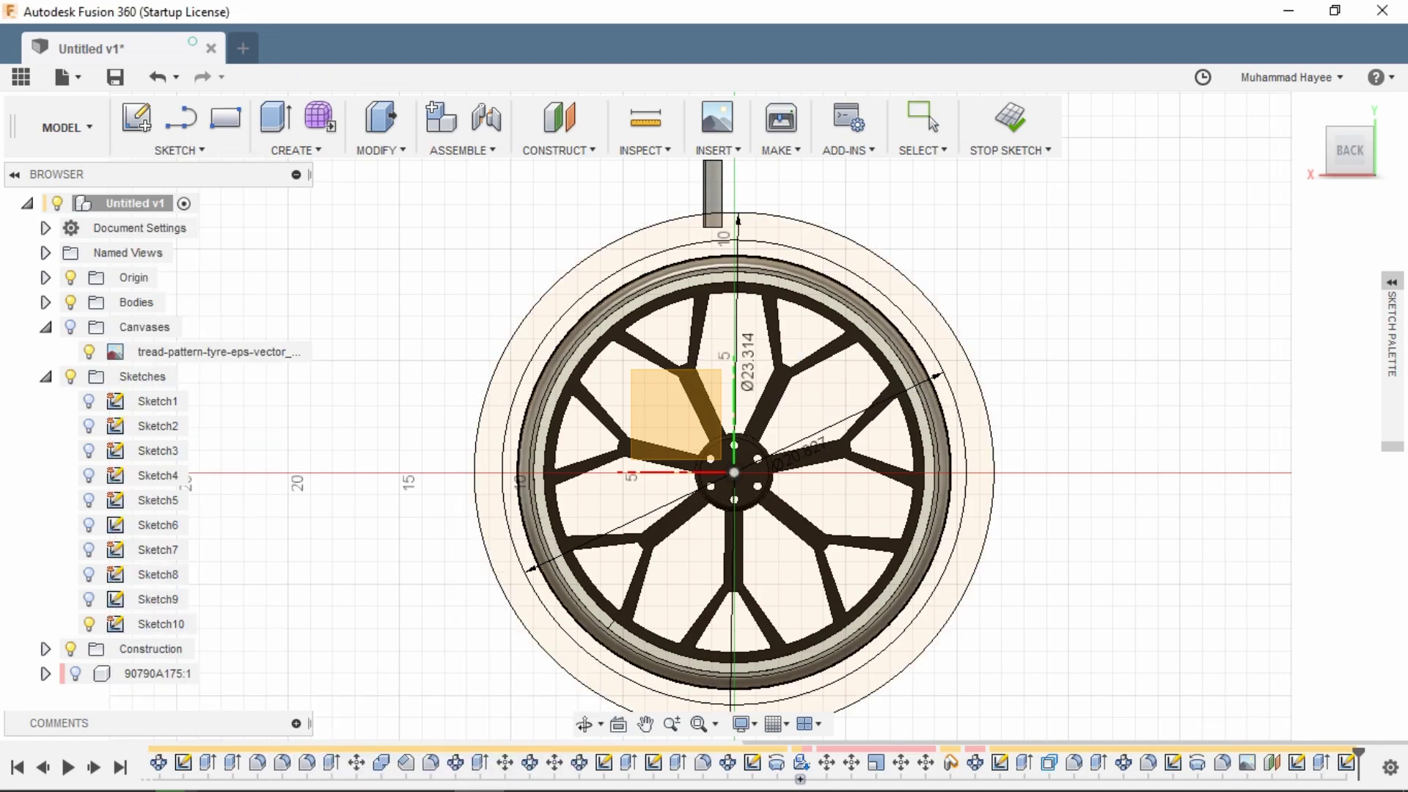
Extrude the ring between the two circles as a cut to trim the groove body's lower end to a curve.
{"action": "left_click", "coordinate": [499, 543]}
{"action": "key", "text": "q"}
{"action": "left_click_drag", "start_coordinate": [526, 680], "coordinate": [556, 515]}
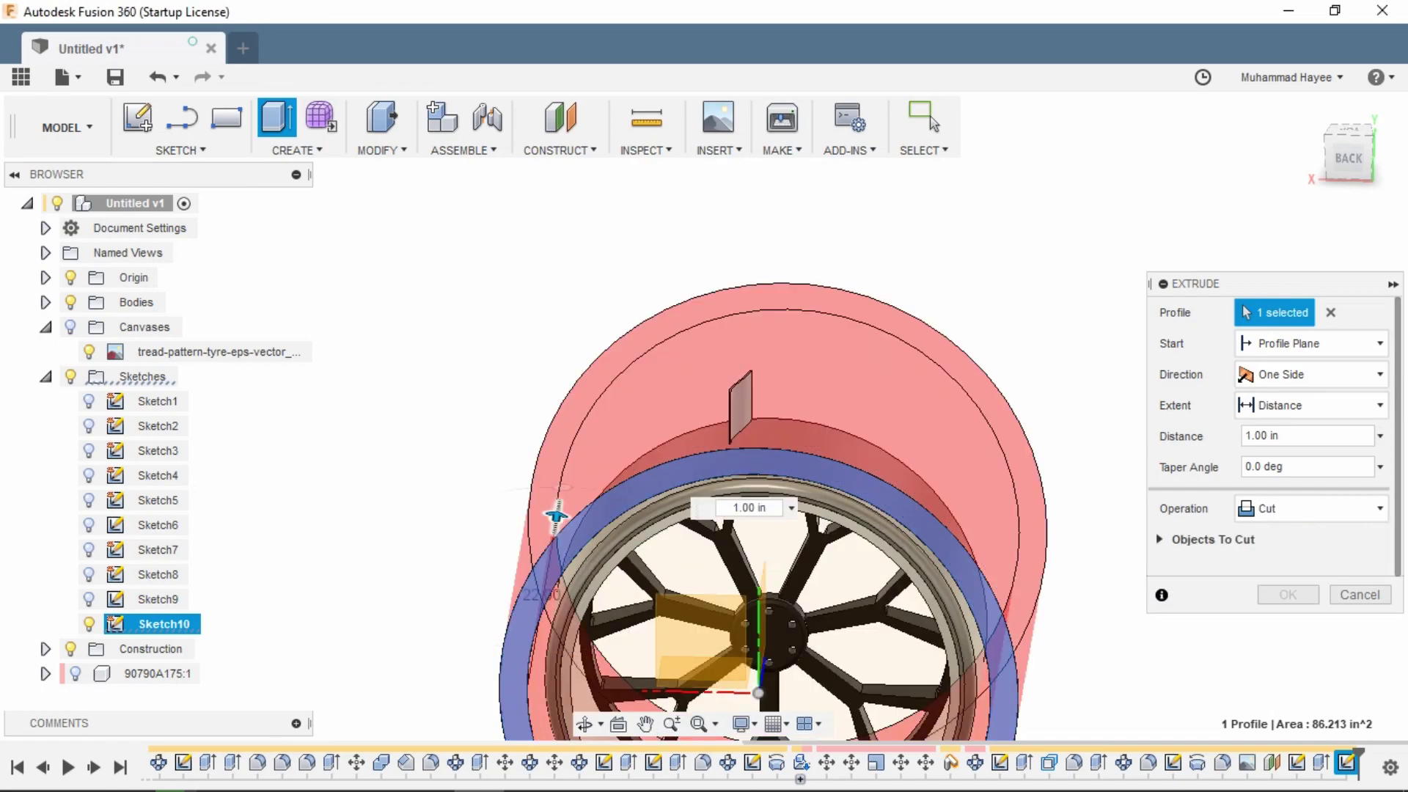
{"action": "left_click", "coordinate": [926, 120]}
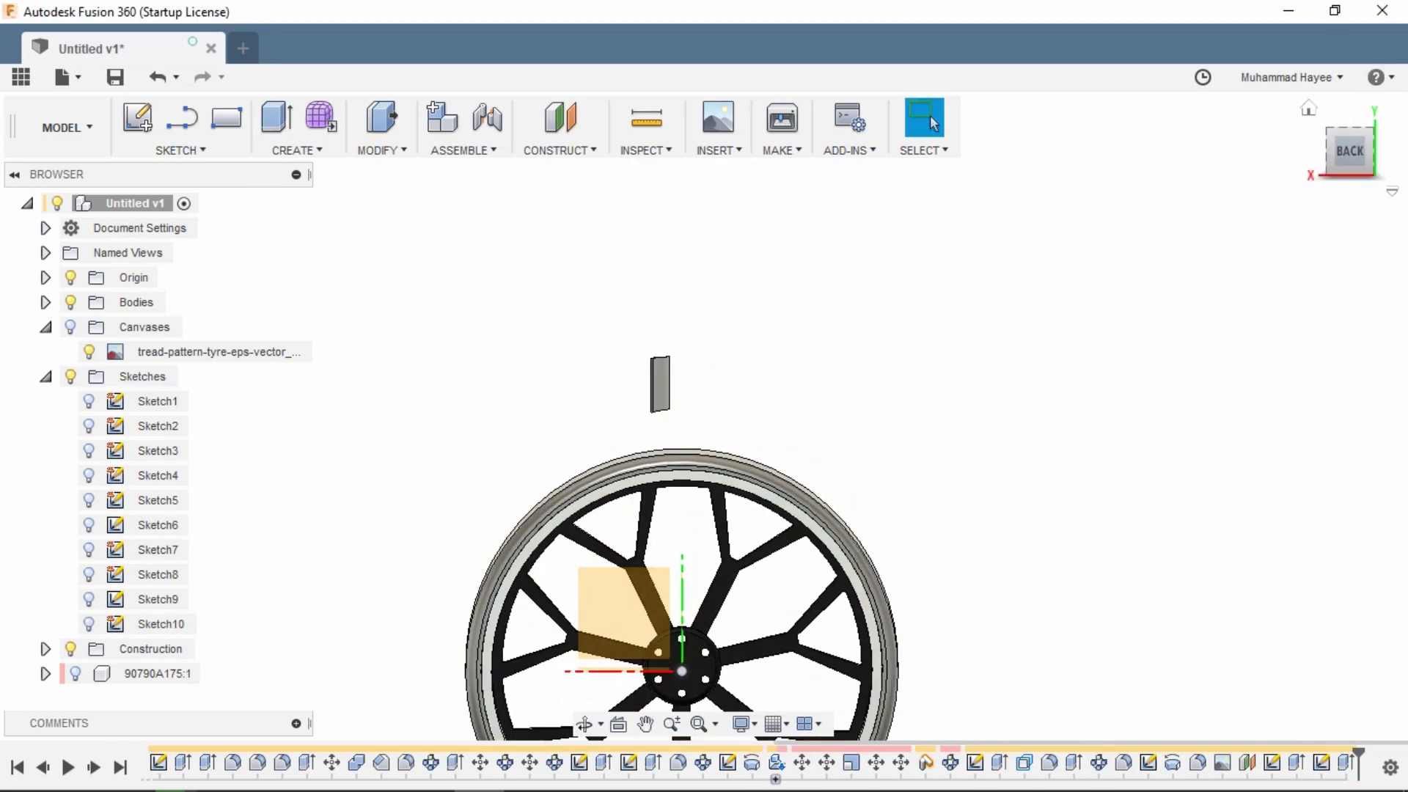
Move the trimmed groove body down so its lower end sinks into the tyre's outer surface.
{"action": "left_click", "coordinate": [45, 303]}
{"action": "right_click", "coordinate": [154, 401]}
{"action": "left_click", "coordinate": [163, 16]}
{"action": "left_click_drag", "start_coordinate": [601, 379], "coordinate": [677, 425]}
{"action": "scroll", "coordinate": [628, 485], "scroll_direction": "up", "scroll_amount": 7}
{"action": "left_click", "coordinate": [584, 724]}
{"action": "left_click", "coordinate": [513, 686]}
{"action": "left_click", "coordinate": [1289, 677]}
{"action": "scroll", "coordinate": [866, 334], "scroll_direction": "down", "scroll_amount": 2}
{"action": "scroll", "coordinate": [865, 332], "scroll_direction": "down", "scroll_amount": 5}
{"action": "middle_click_drag", "start_coordinate": [866, 333], "coordinate": [690, 388], "text": "shift"}
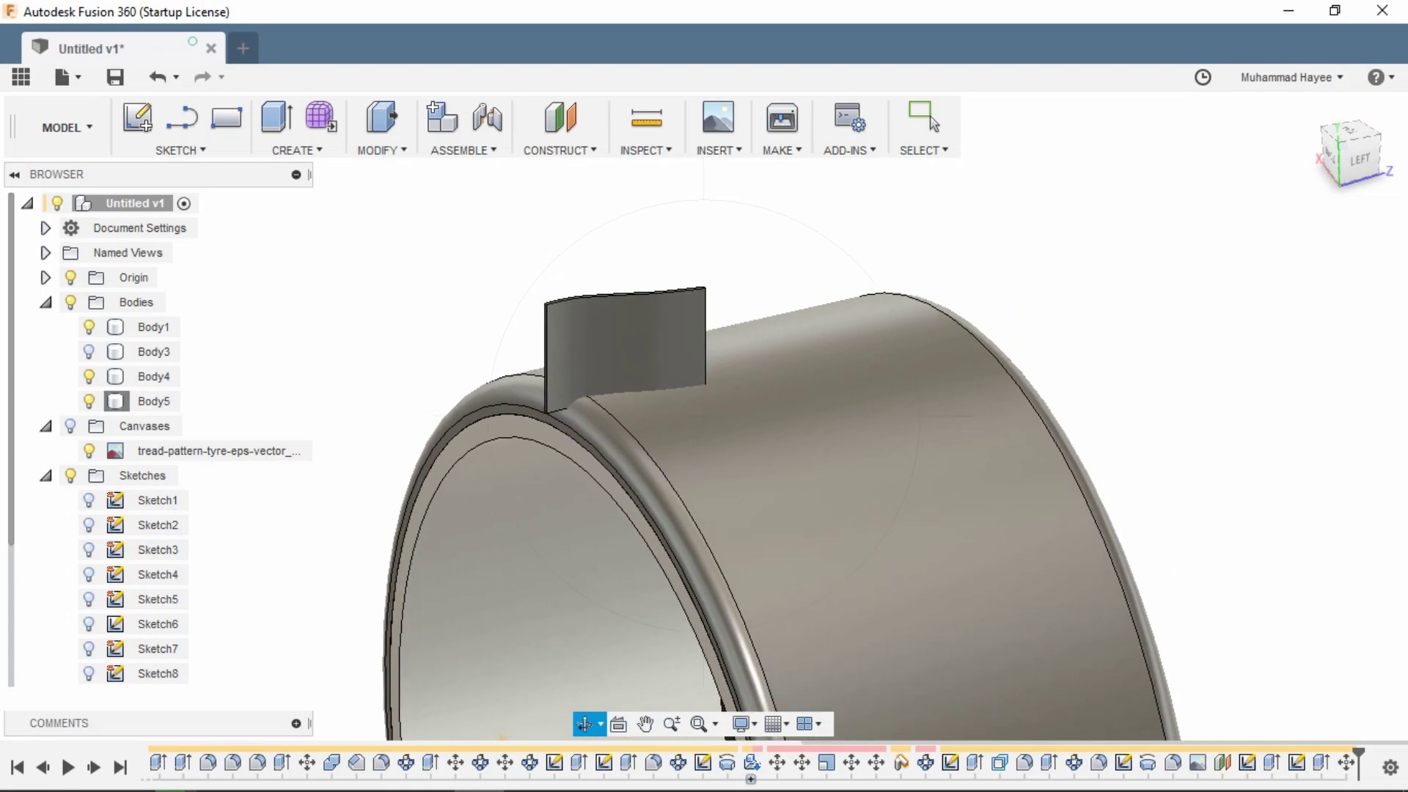
{"action": "scroll", "coordinate": [806, 451], "scroll_direction": "up", "scroll_amount": 4}
{"action": "middle_click_drag", "start_coordinate": [807, 451], "coordinate": [905, 517]}
{"action": "left_click", "coordinate": [154, 401]}
{"action": "scroll", "coordinate": [453, 364], "scroll_direction": "down", "scroll_amount": 3}
{"action": "scroll", "coordinate": [453, 356], "scroll_direction": "down", "scroll_amount": 3}
{"action": "key", "text": "Escape"}
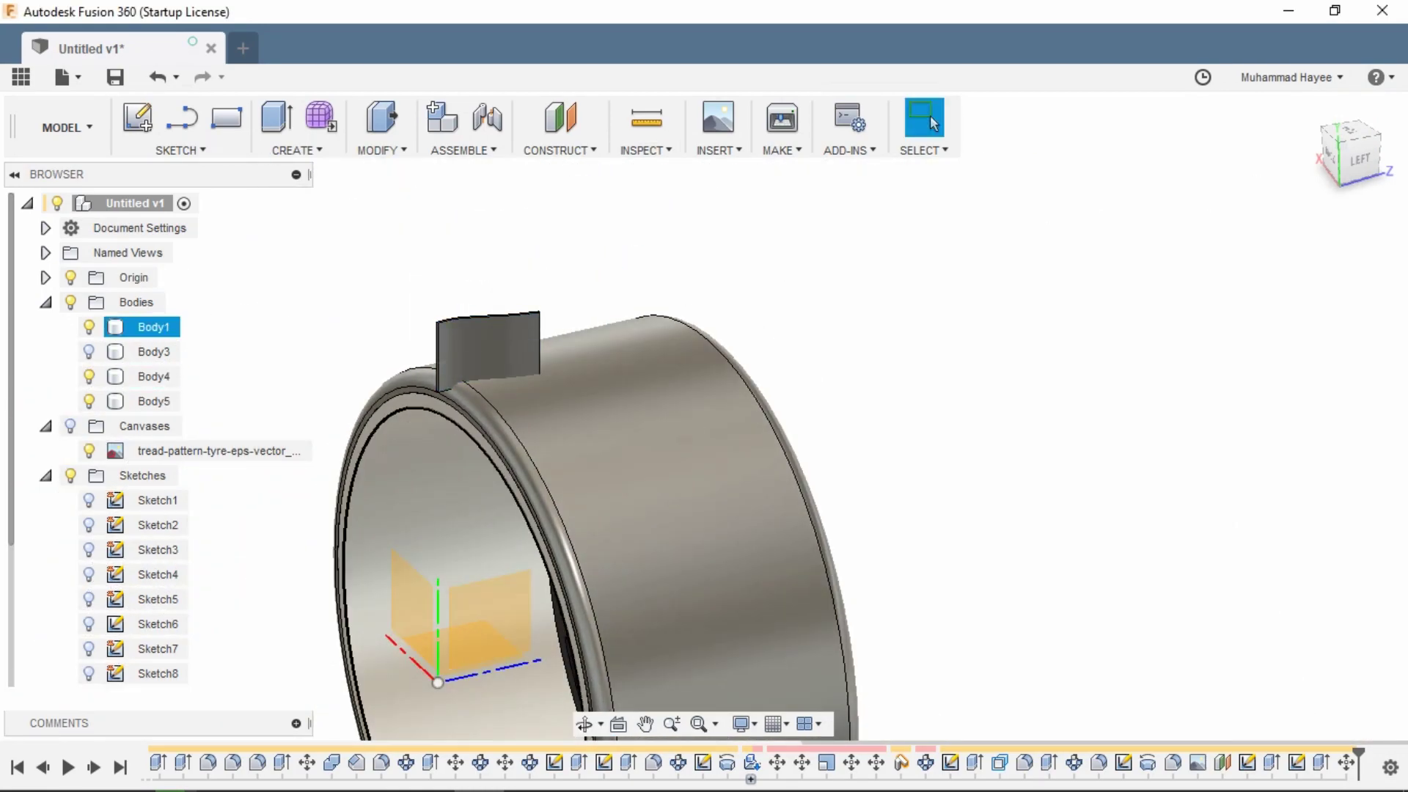
Construct a midplane halfway between the tyre's two side faces.
{"action": "left_click", "coordinate": [560, 150]}
{"action": "left_click", "coordinate": [579, 242]}
{"action": "middle_click_drag", "start_coordinate": [902, 375], "coordinate": [954, 403], "text": "shift"}
{"action": "scroll", "coordinate": [723, 367], "scroll_direction": "up", "scroll_amount": 4}
{"action": "left_click", "coordinate": [755, 396]}
{"action": "left_click", "coordinate": [1288, 368]}
{"action": "scroll", "coordinate": [700, 371], "scroll_direction": "down", "scroll_amount": 4}
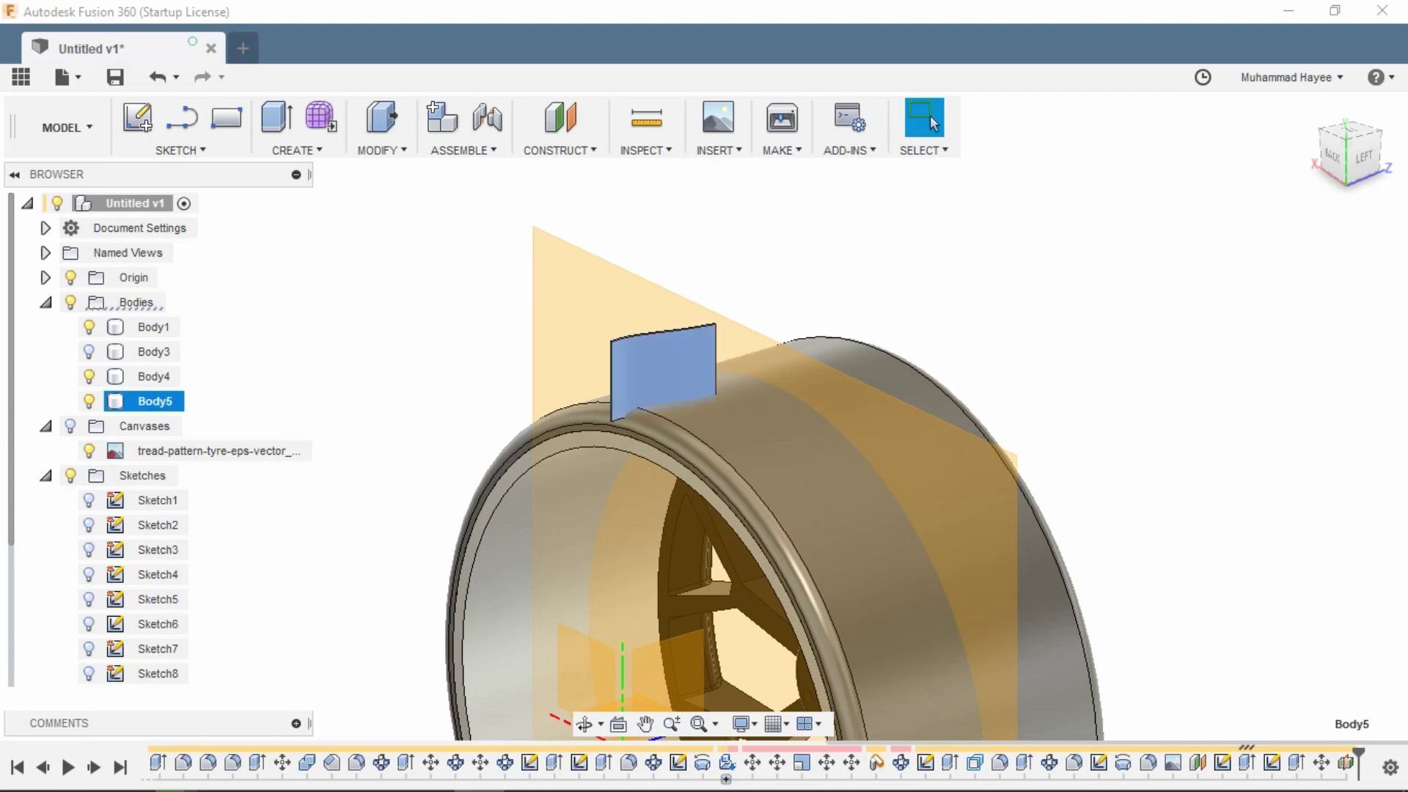
Mirror the groove body across the tyre's midplane and hide the construction planes.
{"action": "left_click", "coordinate": [297, 149]}
{"action": "left_click", "coordinate": [286, 632]}
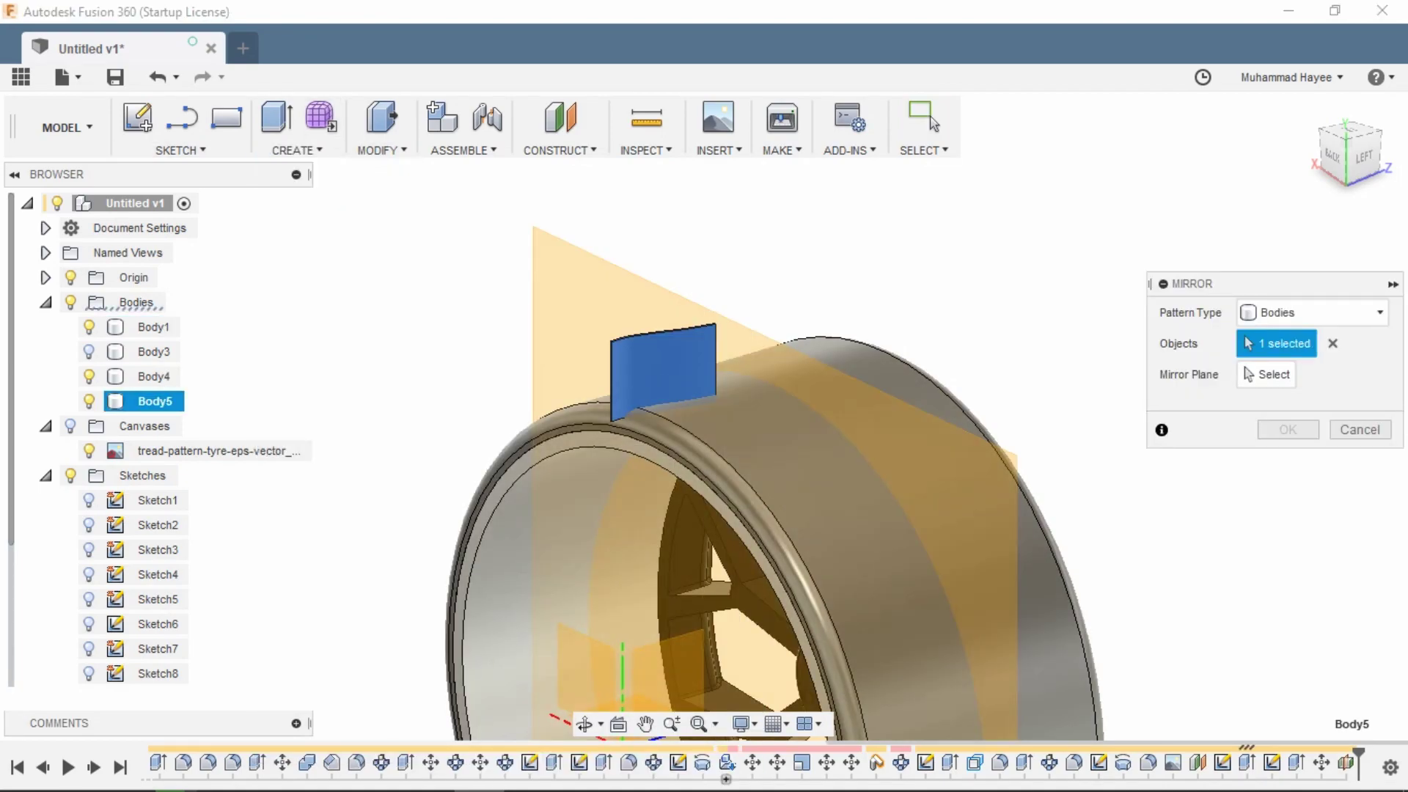
{"action": "left_click", "coordinate": [564, 308]}
{"action": "key", "text": "Return"}
{"action": "middle_click_drag", "start_coordinate": [811, 376], "coordinate": [594, 470], "text": "shift"}
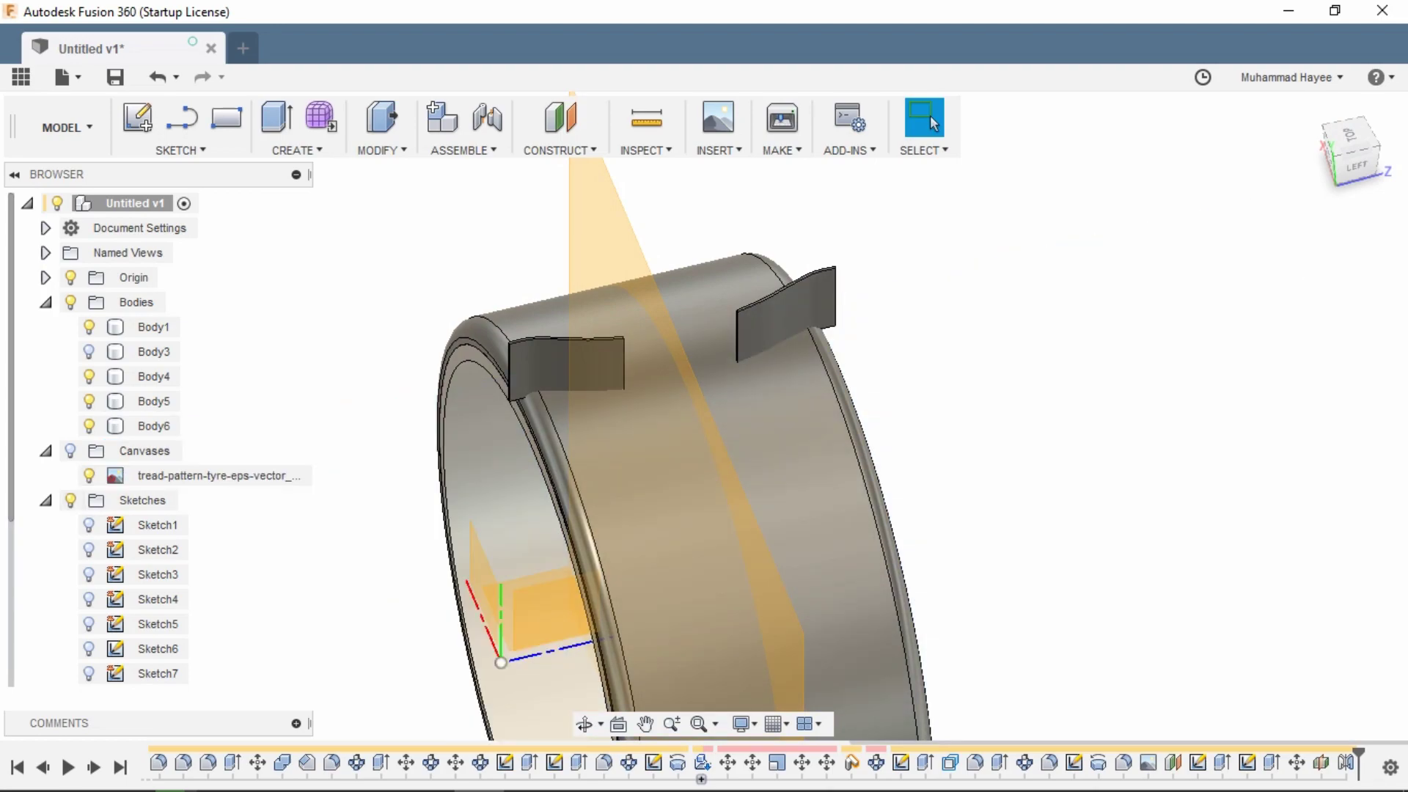
{"action": "scroll", "coordinate": [110, 477], "scroll_direction": "down", "scroll_amount": 3}
Split the tyre body with the mirrored groove body, Extend Splitting Tool off, and hide that groove body.
{"action": "left_click", "coordinate": [180, 150]}
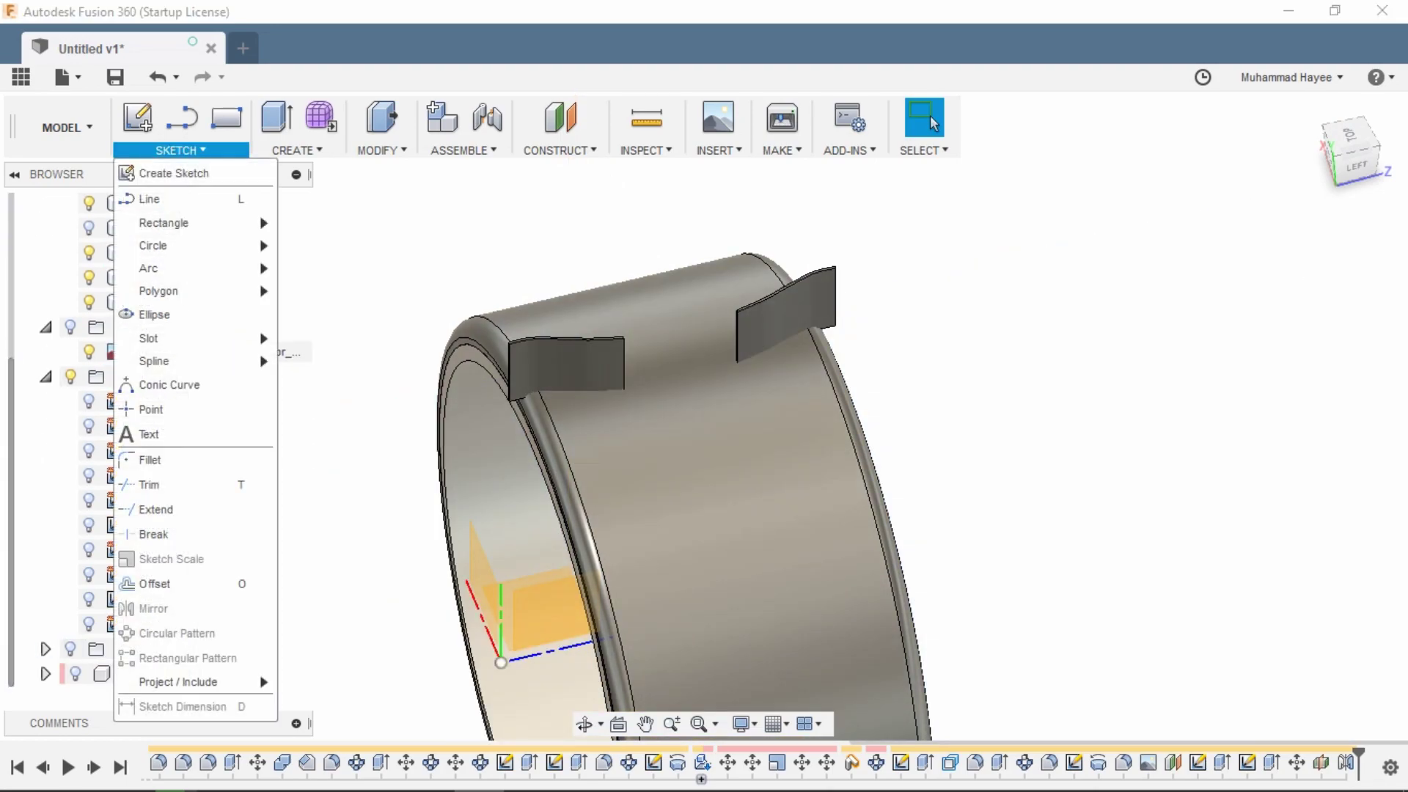
{"action": "mouse_move", "coordinate": [382, 150]}
{"action": "left_click", "coordinate": [397, 399]}
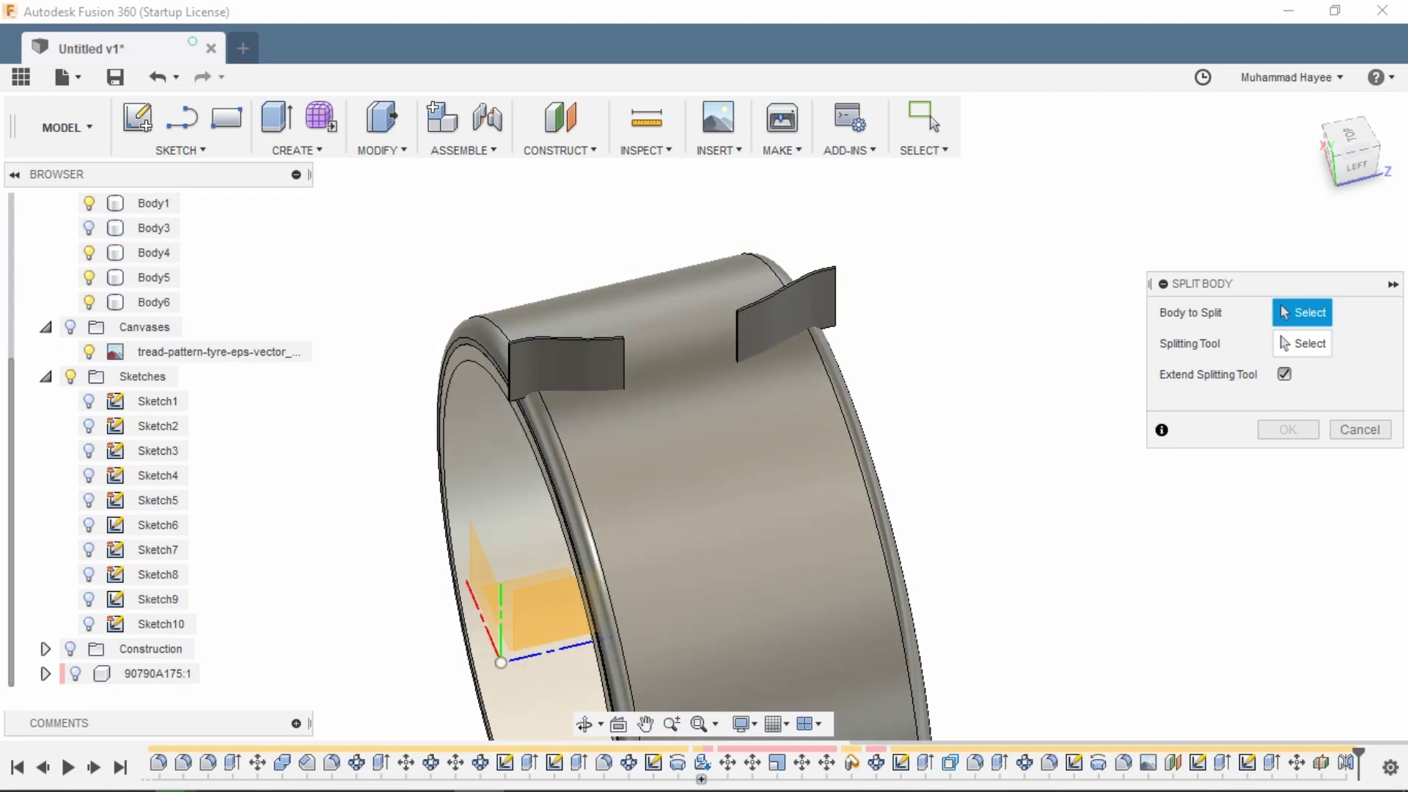
{"action": "left_click", "coordinate": [154, 252]}
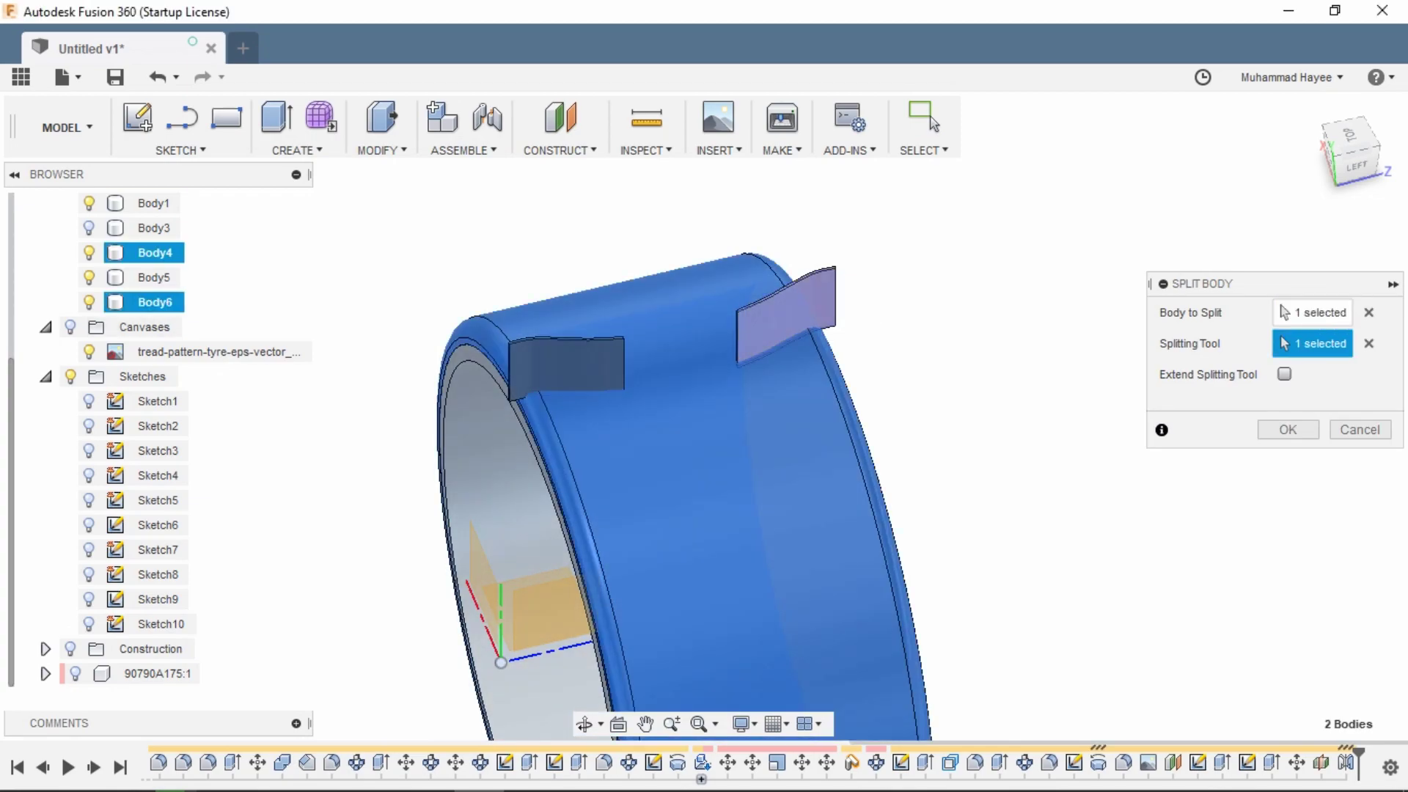
{"action": "left_click", "coordinate": [1288, 429]}
{"action": "left_click", "coordinate": [89, 301]}
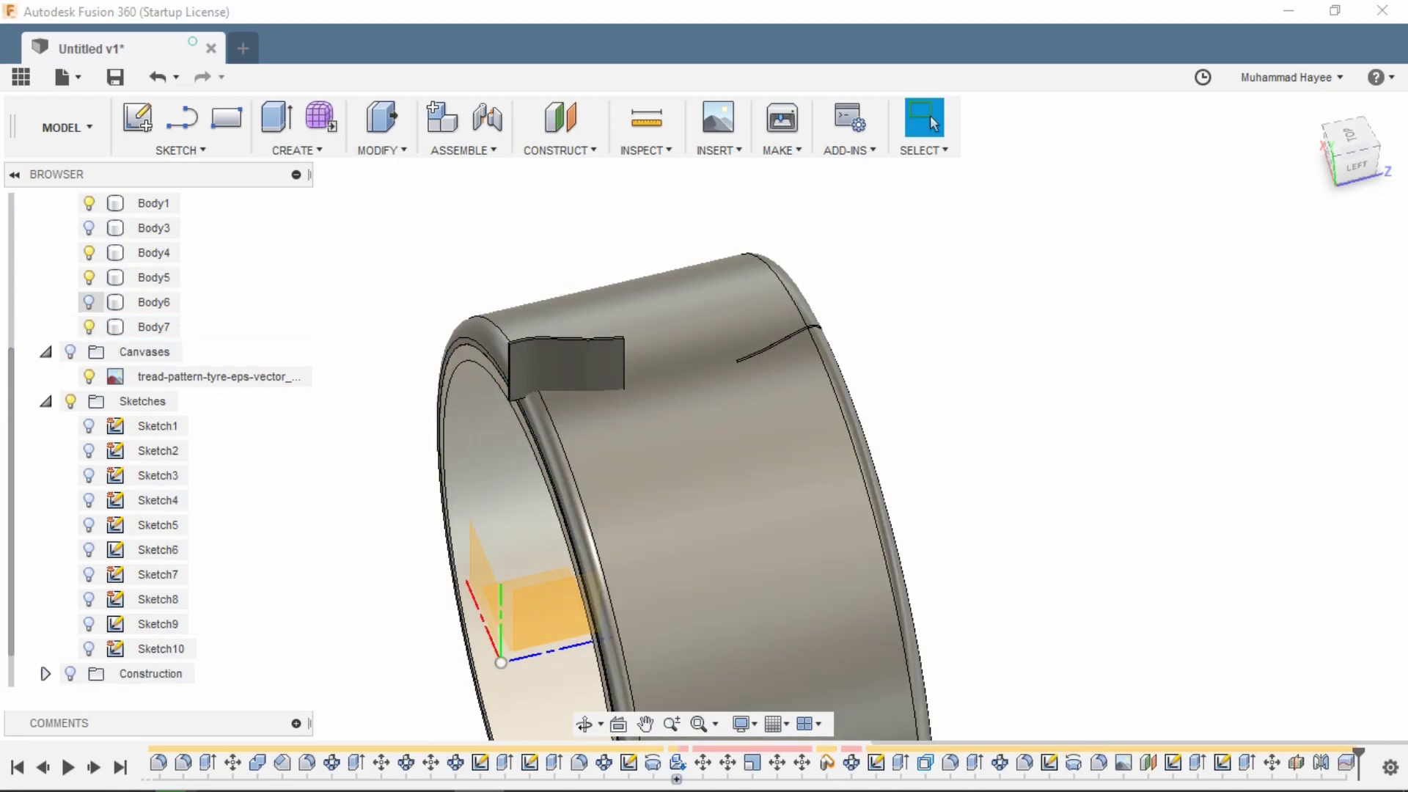
Split the tyre body with the original groove body, and hide that body and the pieces split off inside both grooves.
{"action": "left_click", "coordinate": [381, 150]}
{"action": "left_click", "coordinate": [398, 399]}
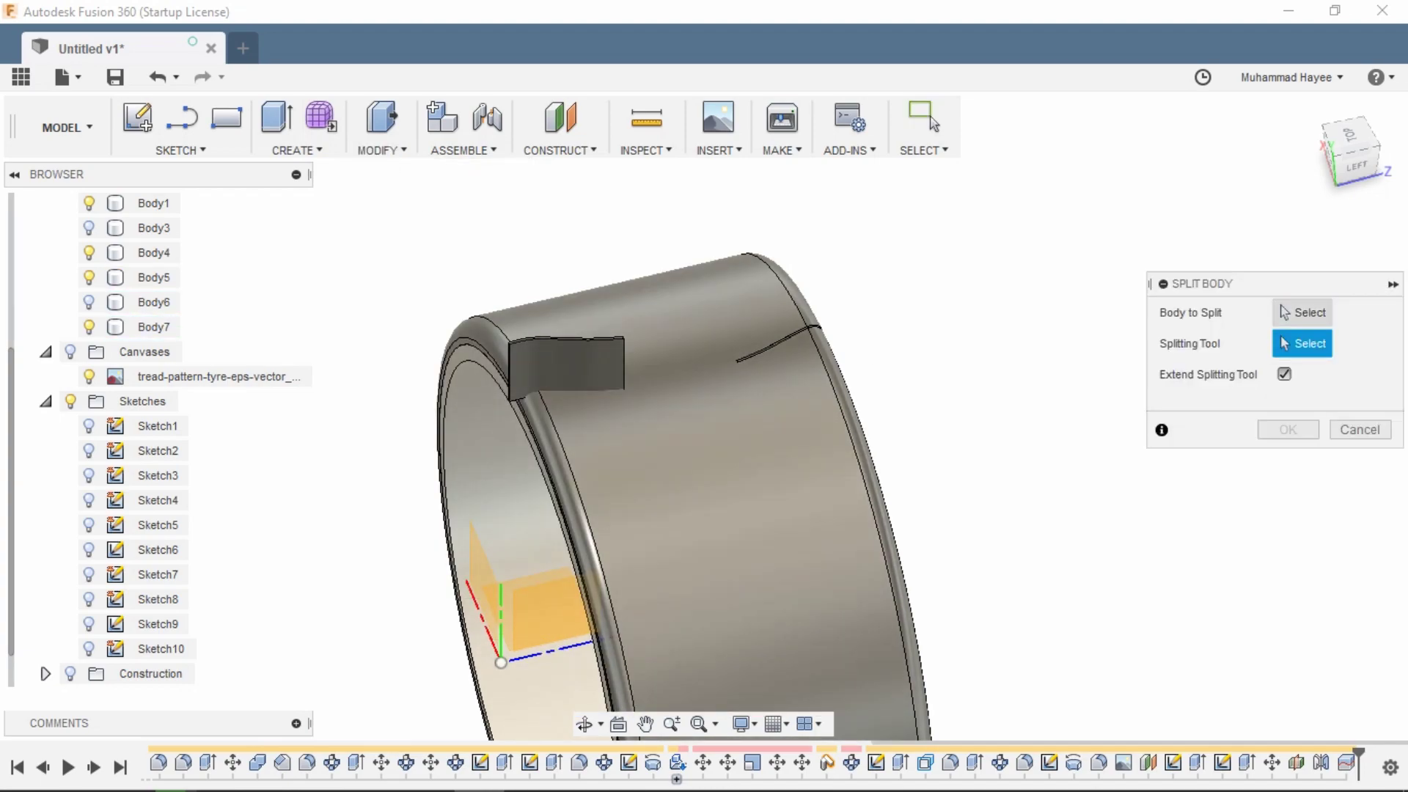
{"action": "left_click", "coordinate": [682, 454]}
{"action": "left_click", "coordinate": [598, 356]}
{"action": "key", "text": "Return"}
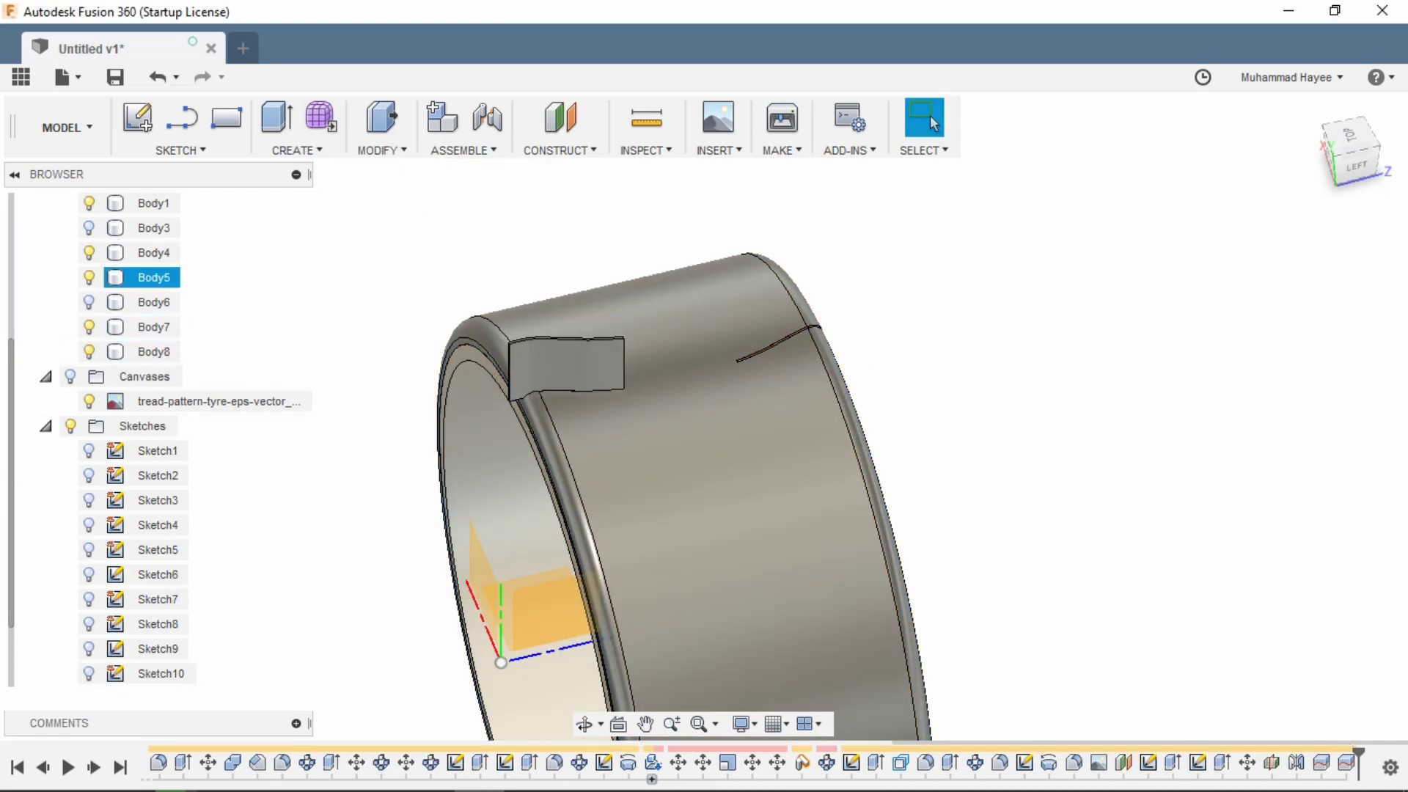
{"action": "scroll", "coordinate": [563, 405], "scroll_direction": "up", "scroll_amount": 10}
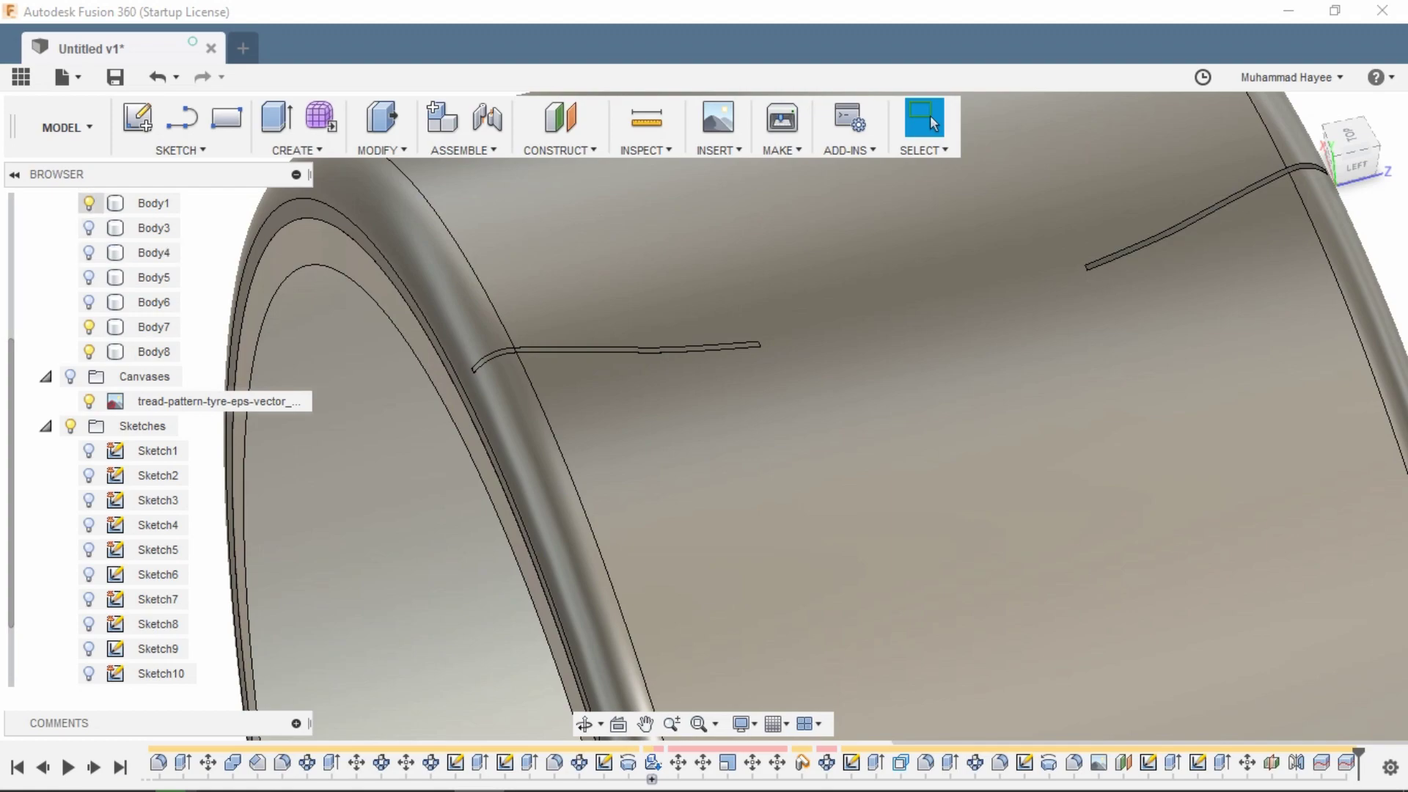
{"action": "left_click", "coordinate": [89, 327]}
Fillet the outer end edges of both grooves on the tyre shoulders with a 0.10 in radius.
{"action": "scroll", "coordinate": [786, 286], "scroll_direction": "down", "scroll_amount": 4}
{"action": "scroll", "coordinate": [661, 382], "scroll_direction": "up", "scroll_amount": 5}
{"action": "middle_click_drag", "start_coordinate": [586, 381], "coordinate": [865, 388], "text": "shift"}
{"action": "left_click", "coordinate": [654, 526]}
{"action": "scroll", "coordinate": [653, 525], "scroll_direction": "up", "scroll_amount": 2}
{"action": "key", "text": "f"}
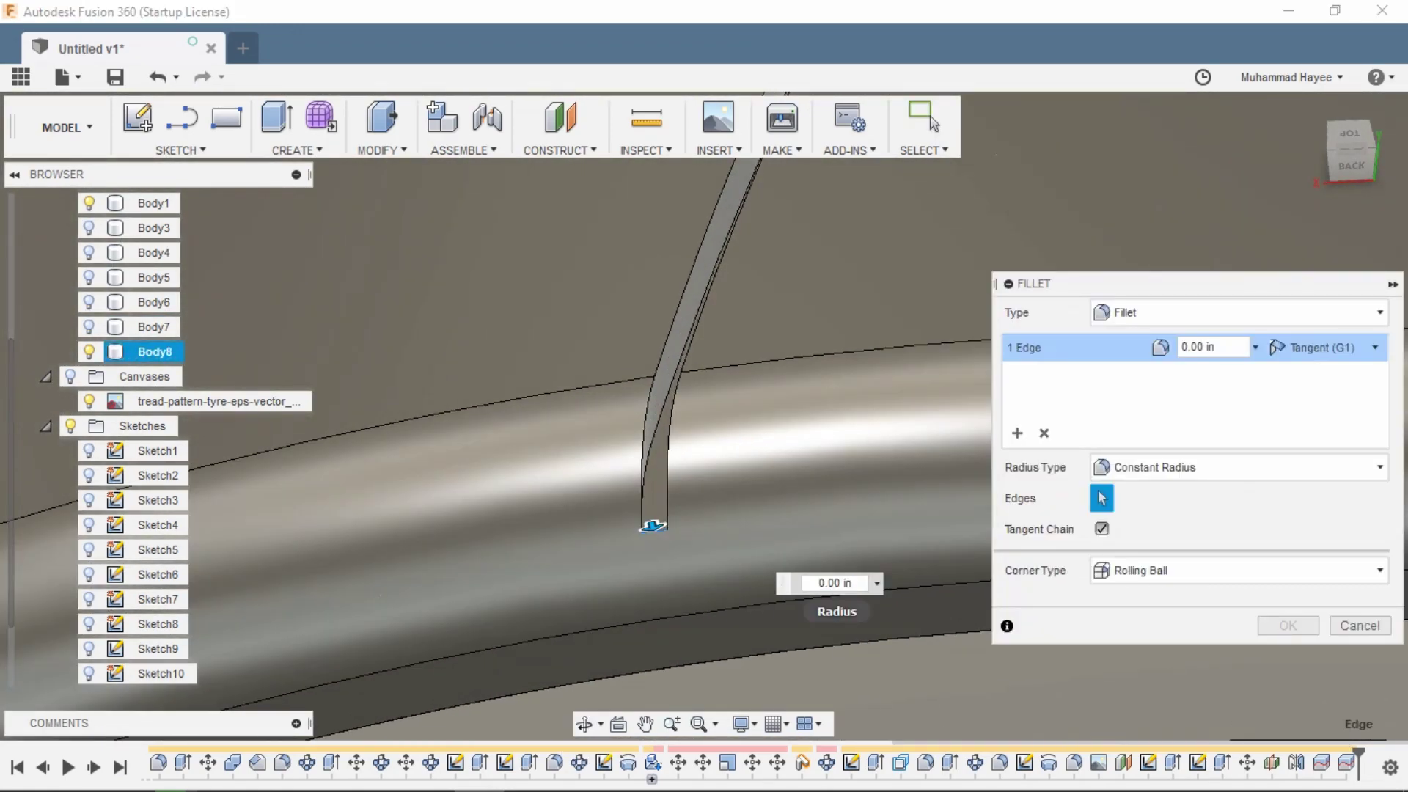
{"action": "scroll", "coordinate": [654, 525], "scroll_direction": "down", "scroll_amount": 4}
{"action": "middle_click_drag", "start_coordinate": [716, 440], "coordinate": [764, 211], "text": "shift"}
{"action": "scroll", "coordinate": [764, 211], "scroll_direction": "up", "scroll_amount": 4}
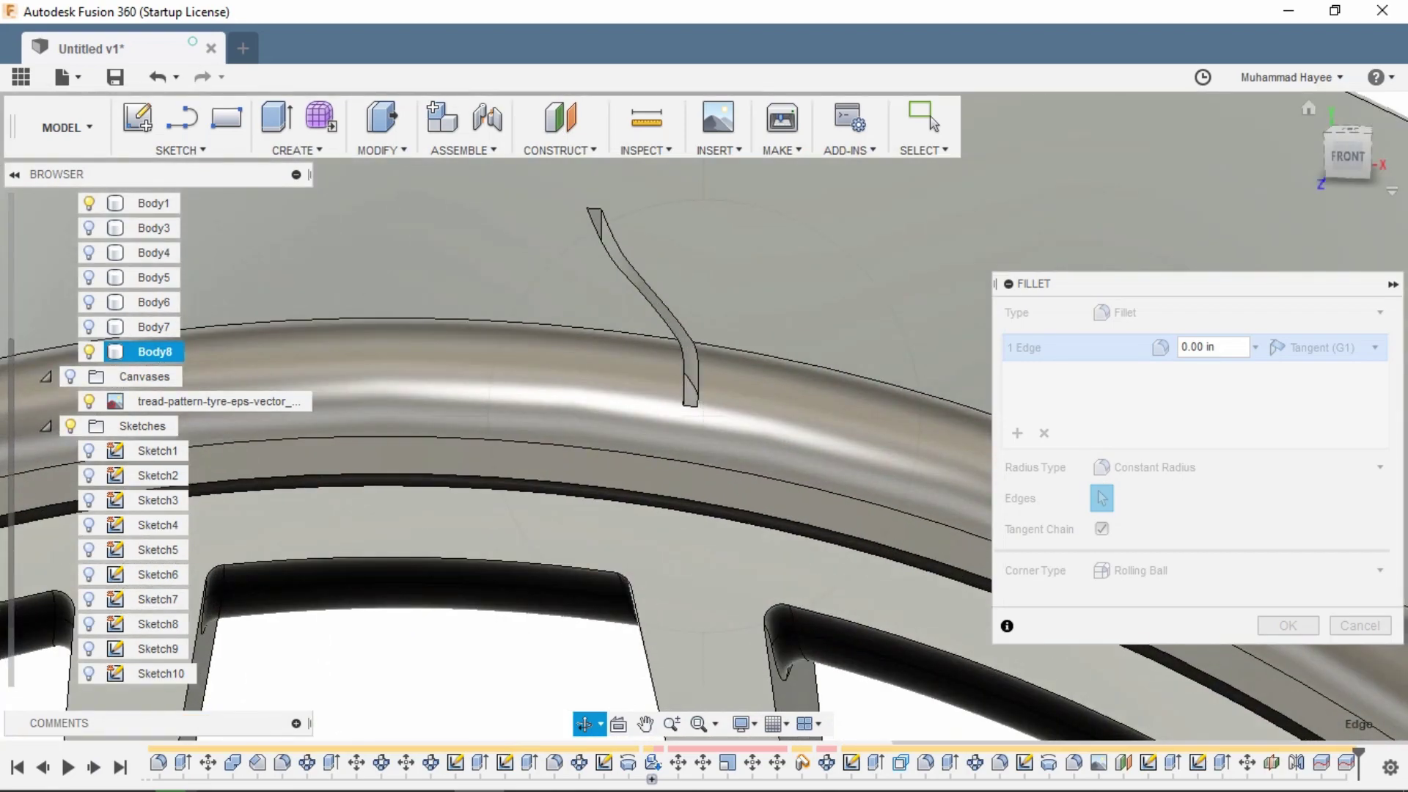
{"action": "scroll", "coordinate": [652, 408], "scroll_direction": "up", "scroll_amount": 3}
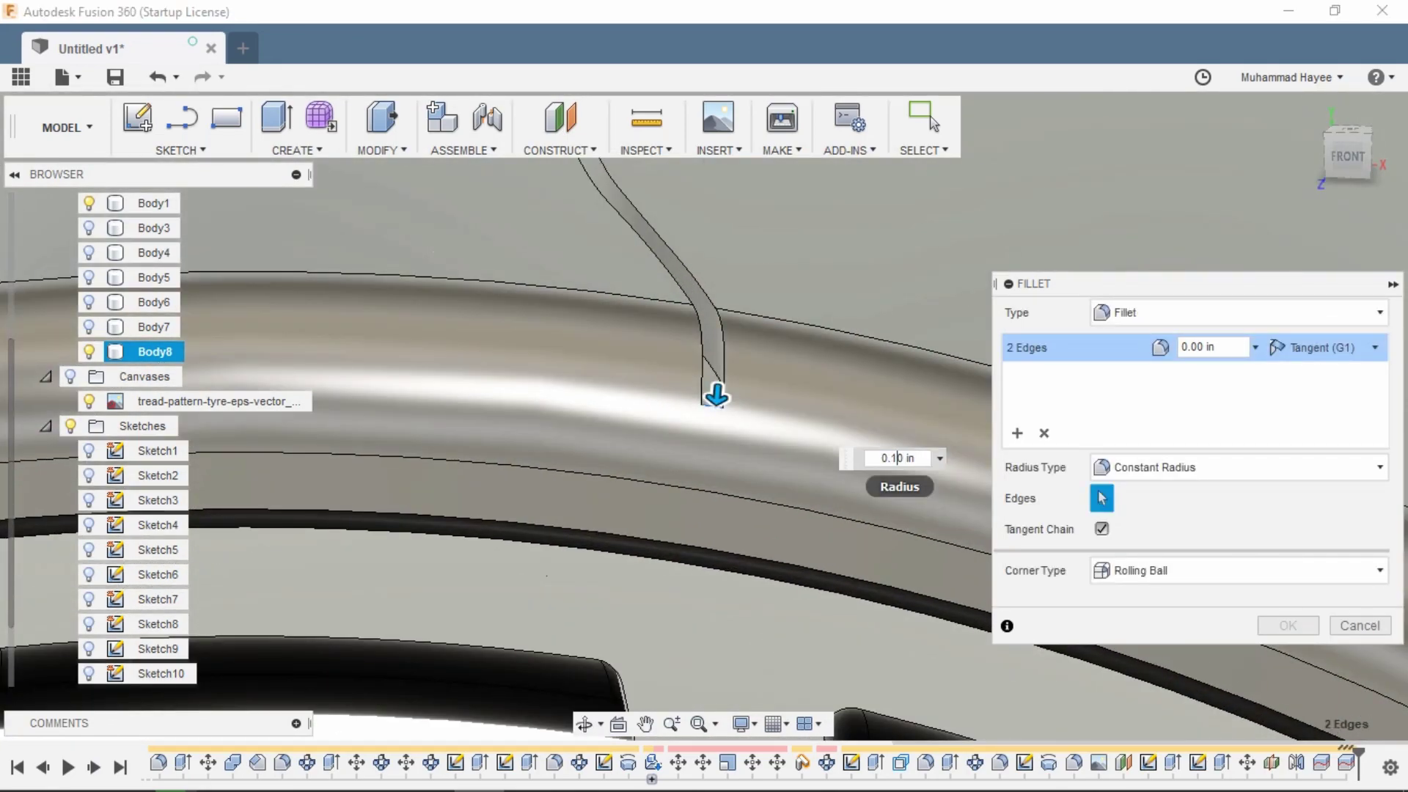
{"action": "key", "text": "Return"}
{"action": "scroll", "coordinate": [910, 439], "scroll_direction": "up", "scroll_amount": 3}
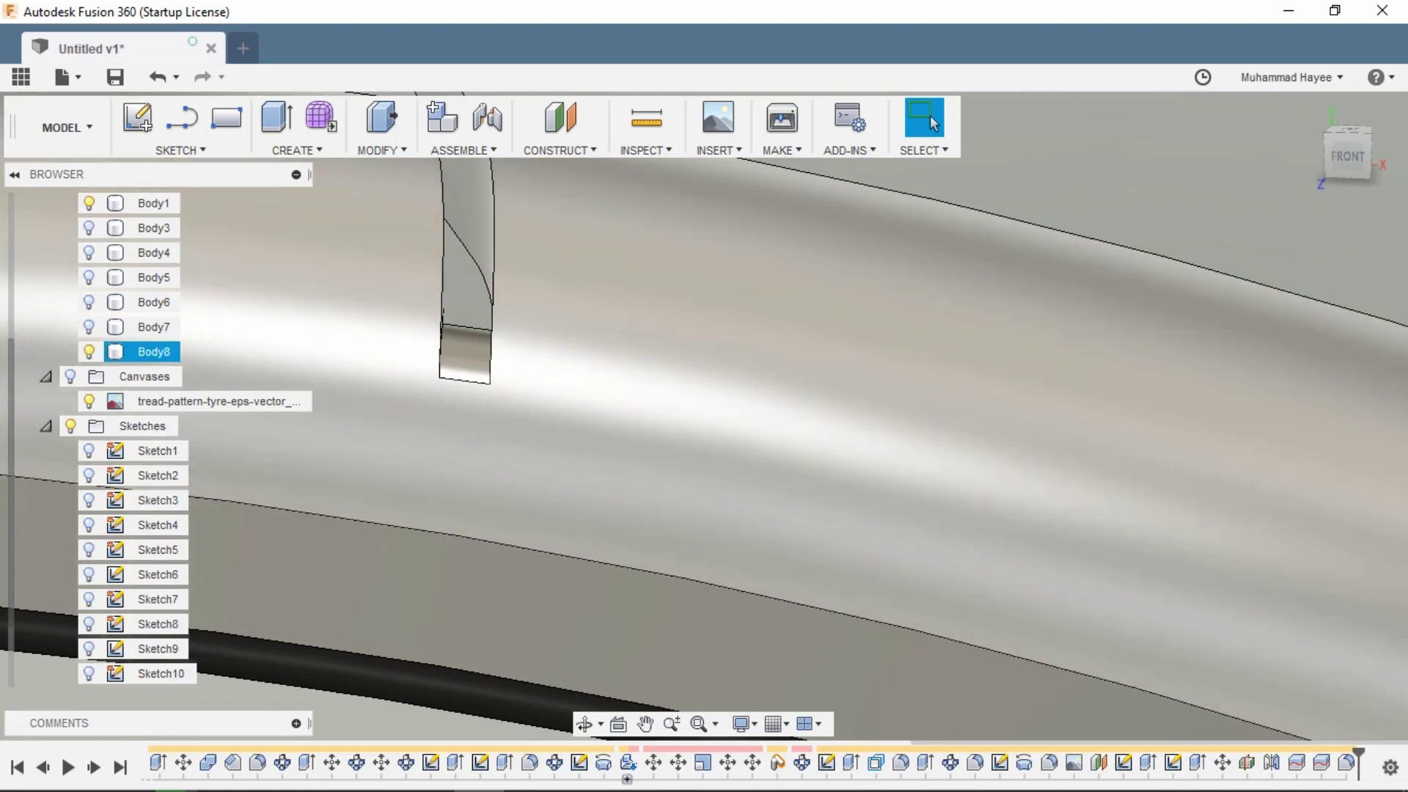
Set up a full circular pattern of the faces of both side grooves around the wheel's central axis with a quantity of 60.
{"action": "middle_click_drag", "start_coordinate": [558, 308], "coordinate": [455, 375], "text": "shift"}
{"action": "left_click", "coordinate": [625, 371], "text": "ctrl"}
{"action": "left_click", "coordinate": [676, 370], "text": "ctrl"}
{"action": "scroll", "coordinate": [676, 371], "scroll_direction": "down", "scroll_amount": 3}
{"action": "mouse_move", "coordinate": [933, 123]}
{"action": "middle_mouse_down", "text": "shift"}
{"action": "mouse_move", "coordinate": [910, 146]}
{"action": "mouse_move", "coordinate": [930, 121]}
{"action": "mouse_move", "coordinate": [946, 161]}
{"action": "mouse_move", "coordinate": [934, 123]}
{"action": "middle_mouse_up", "text": "shift"}
{"action": "scroll", "coordinate": [796, 301], "scroll_direction": "down", "scroll_amount": 8}
{"action": "left_click", "coordinate": [584, 724]}
{"action": "left_click_drag", "start_coordinate": [734, 367], "coordinate": [844, 470]}
{"action": "key", "text": "Escape"}
{"action": "left_click", "coordinate": [297, 150]}
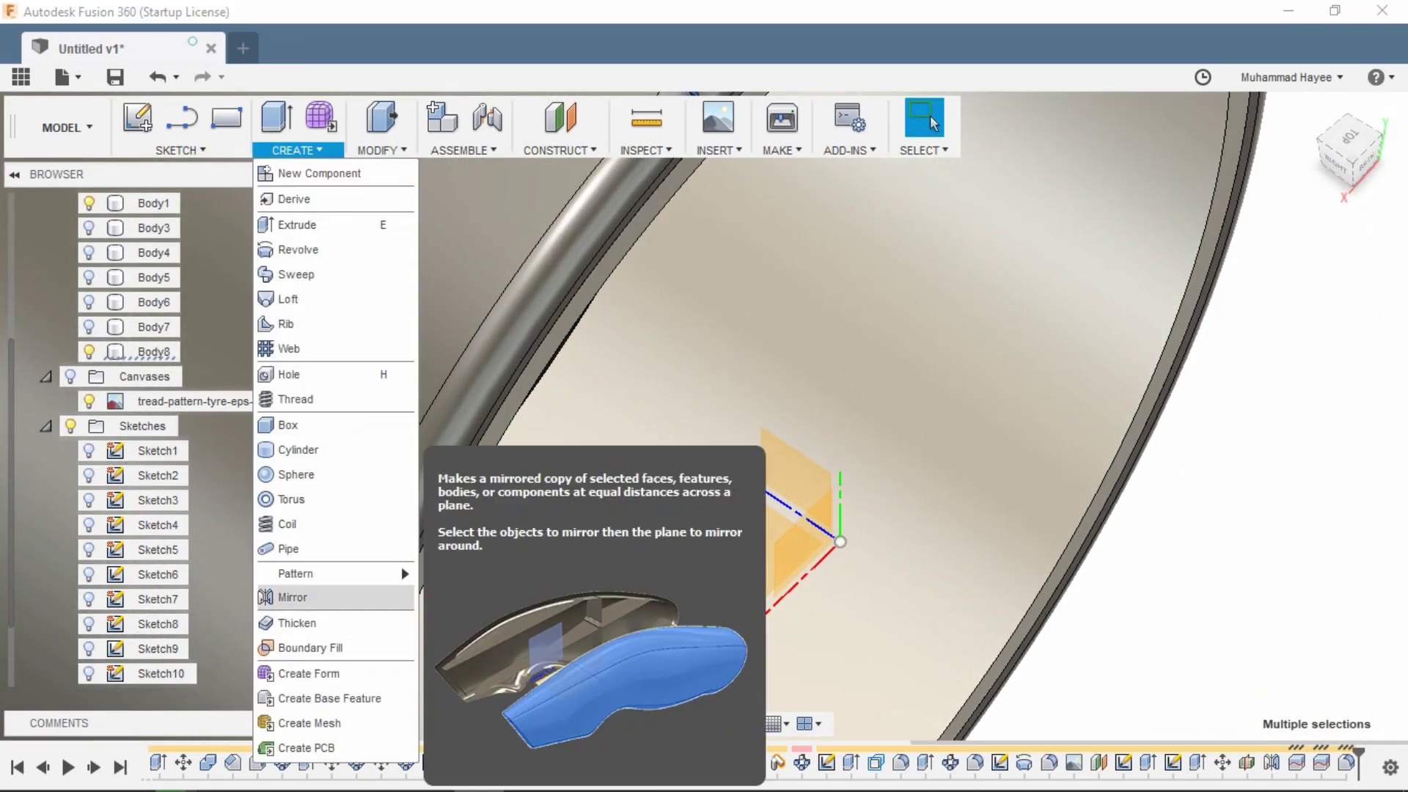
{"action": "left_click", "coordinate": [469, 586]}
{"action": "left_click", "coordinate": [798, 514]}
{"action": "scroll", "coordinate": [636, 345], "scroll_direction": "down", "scroll_amount": 5}
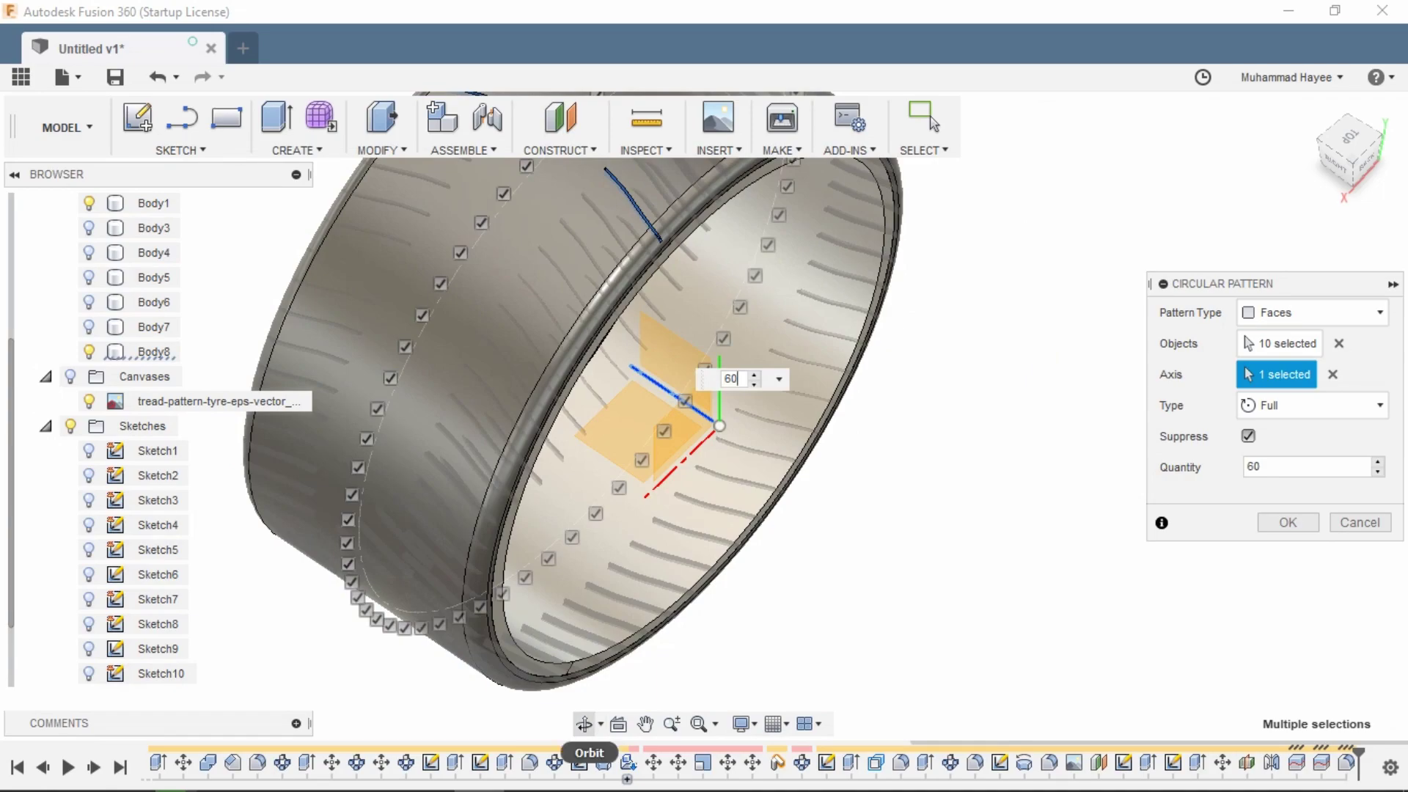
Try a quantity of 80 against the tread canvas, and complete the groove pattern with a quantity of 70.
{"action": "left_click", "coordinate": [584, 725]}
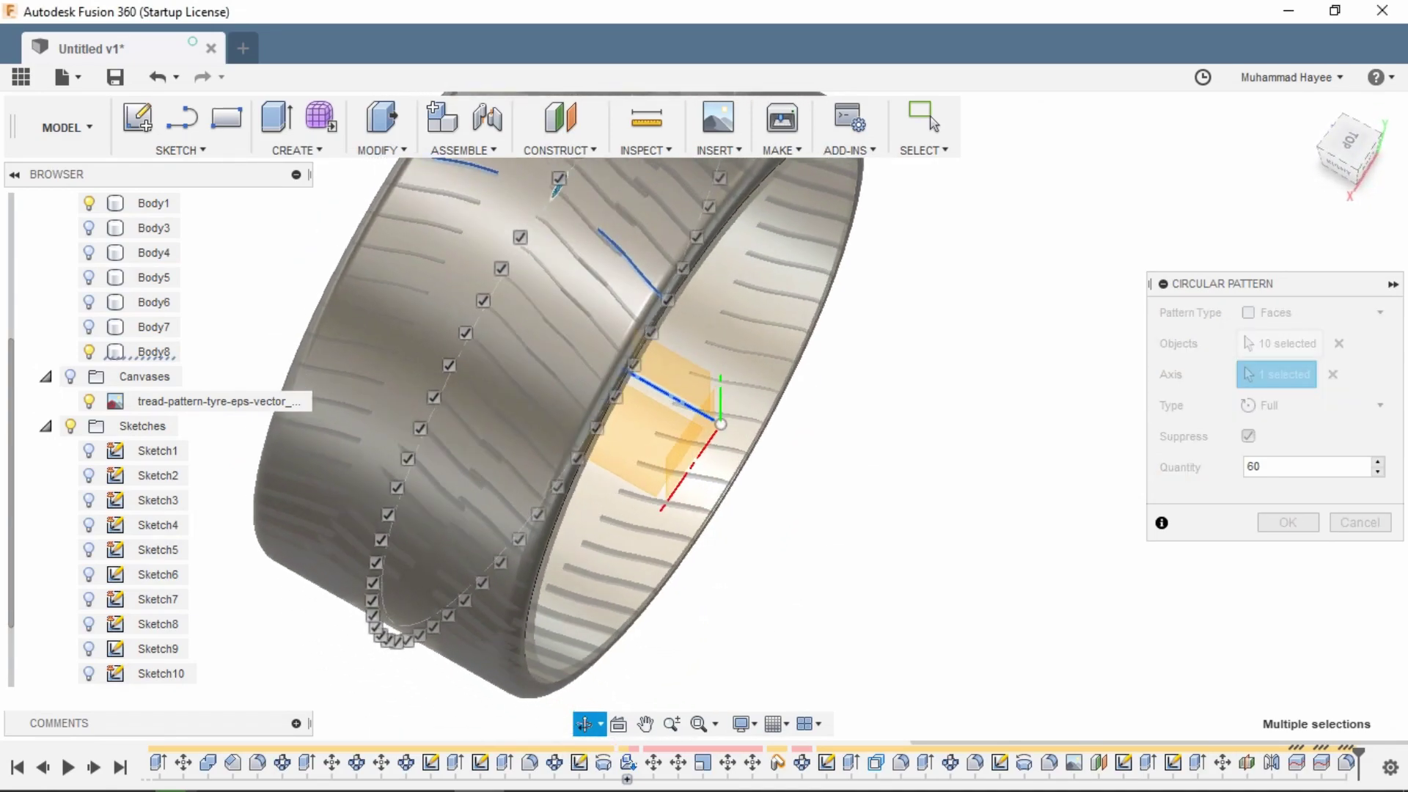
{"action": "middle_click_drag", "start_coordinate": [704, 411], "coordinate": [703, 433], "text": "shift"}
{"action": "type", "text": "80"}
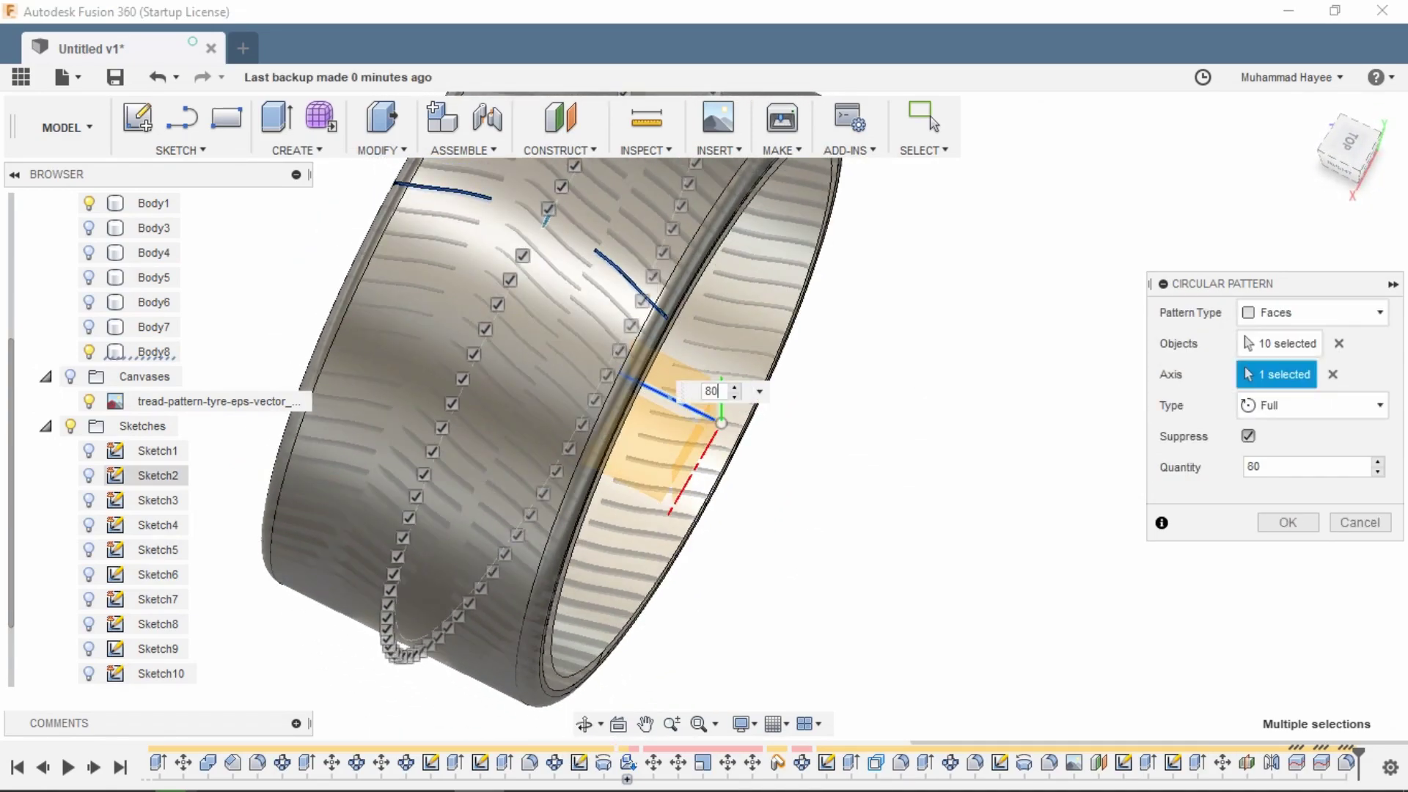
{"action": "left_click", "coordinate": [70, 376]}
{"action": "left_click", "coordinate": [1349, 141]}
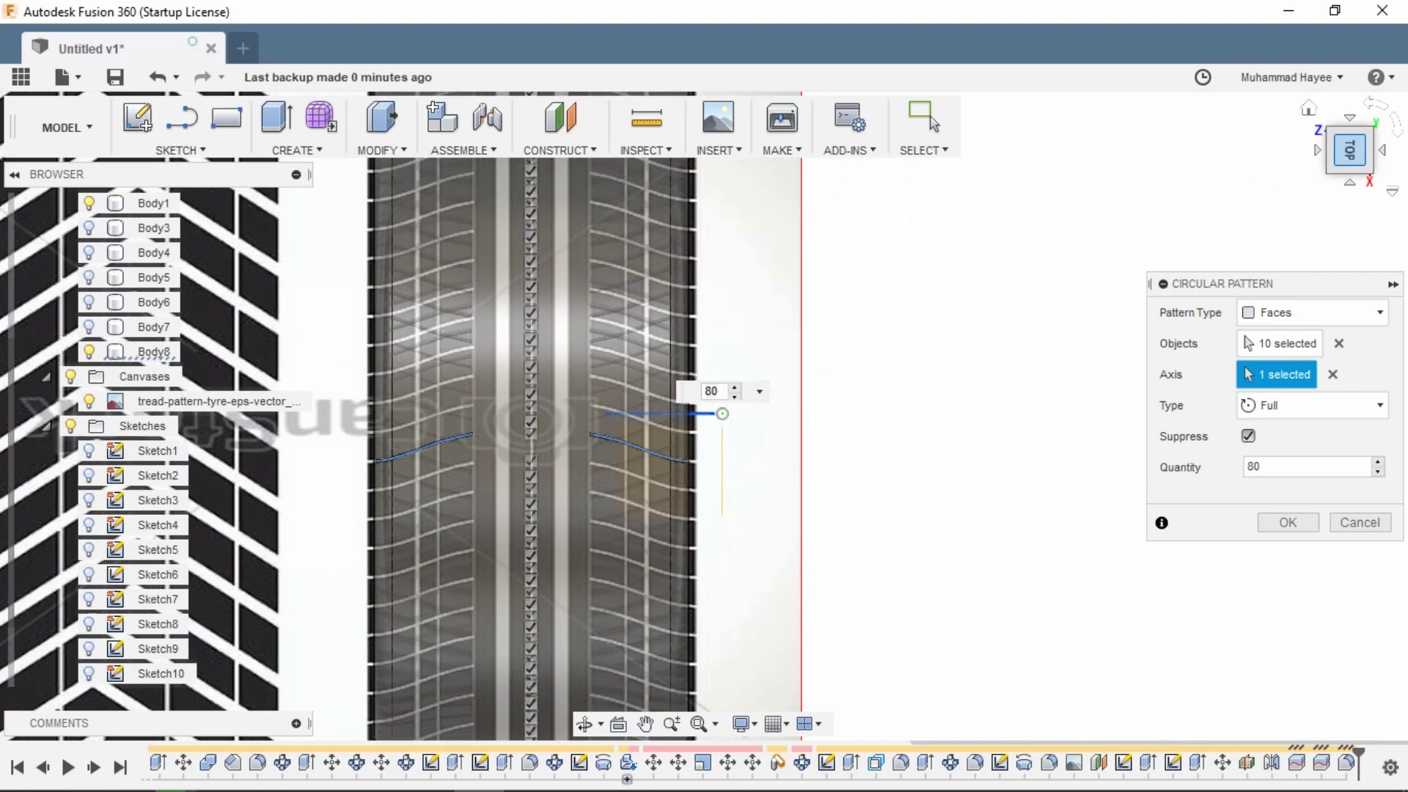
{"action": "middle_click_drag", "start_coordinate": [704, 440], "coordinate": [653, 374], "text": "shift"}
{"action": "middle_click_drag", "start_coordinate": [476, 354], "coordinate": [565, 370], "text": "shift"}
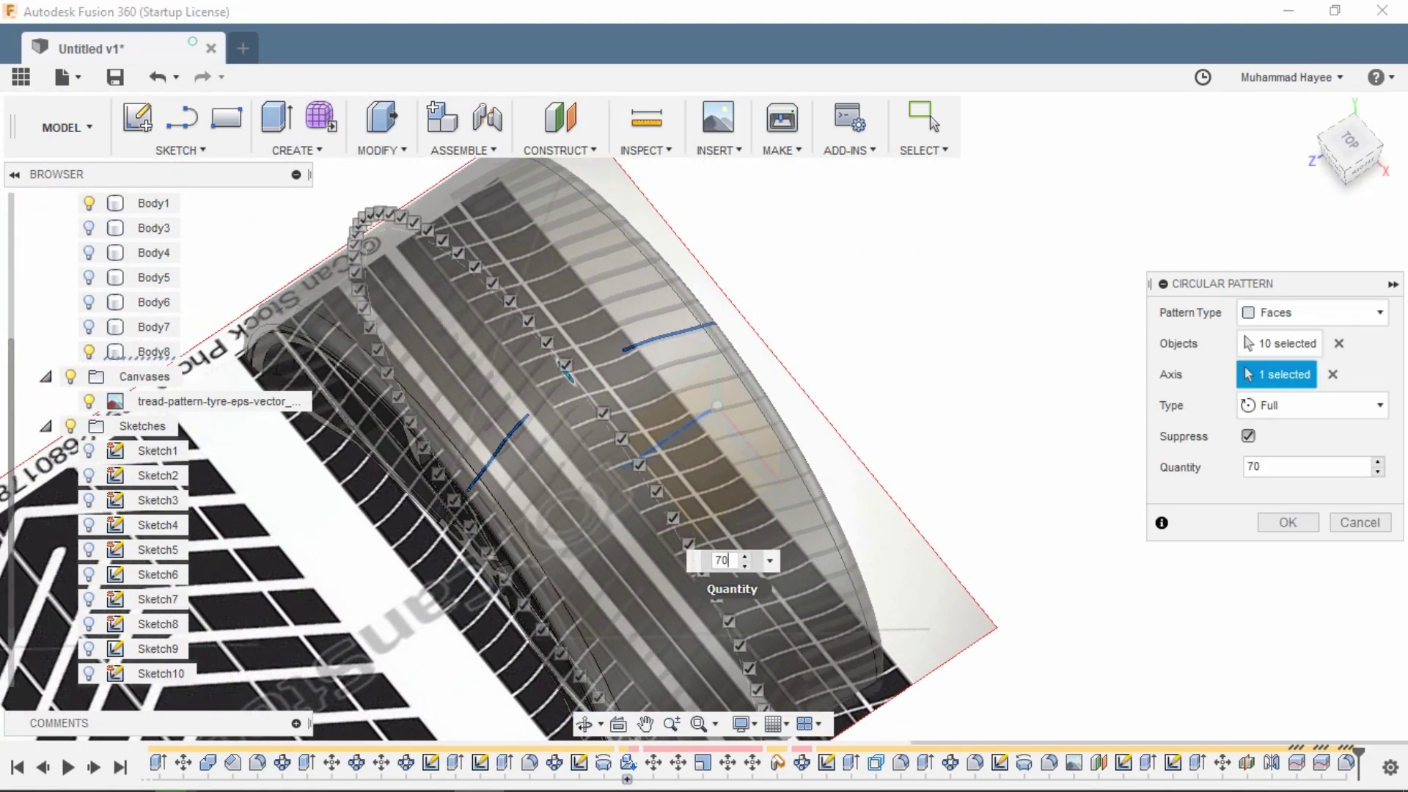
{"action": "key", "text": "Return"}
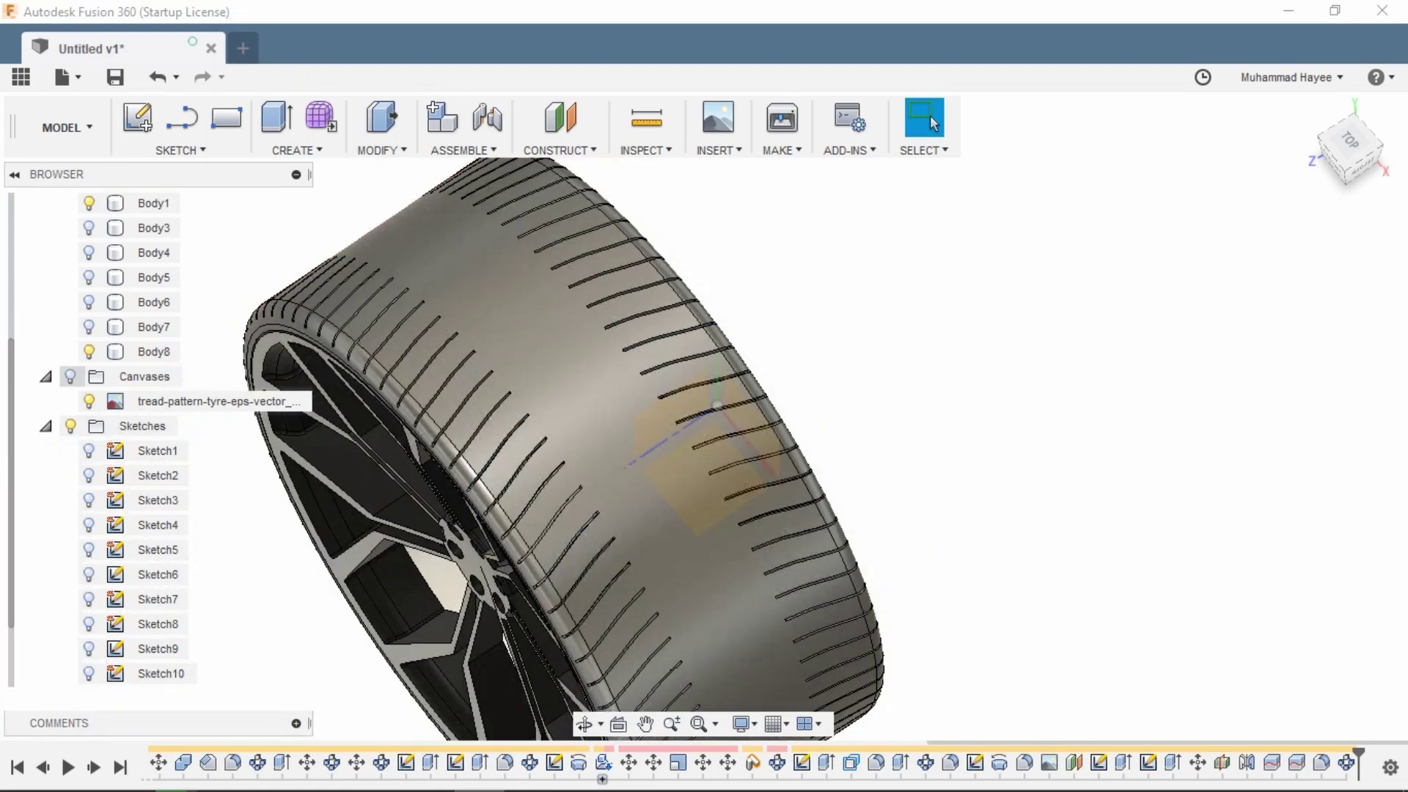
Show Sketch9 with the traced tread lines above the tyre.
{"action": "left_click", "coordinate": [585, 725]}
{"action": "mouse_move", "coordinate": [704, 411]}
{"action": "middle_mouse_down", "text": "shift"}
{"action": "mouse_move", "coordinate": [513, 470]}
{"action": "mouse_move", "coordinate": [369, 536]}
{"action": "middle_mouse_up", "text": "shift"}
{"action": "scroll", "coordinate": [158, 452], "scroll_direction": "down", "scroll_amount": 2}
{"action": "left_click", "coordinate": [161, 624]}
{"action": "left_click", "coordinate": [89, 599]}
{"action": "left_click", "coordinate": [585, 725]}
{"action": "scroll", "coordinate": [729, 184], "scroll_direction": "up", "scroll_amount": 6}
{"action": "left_click_drag", "start_coordinate": [616, 544], "coordinate": [652, 473]}
{"action": "middle_click_drag", "start_coordinate": [666, 404], "coordinate": [580, 403], "text": "shift"}
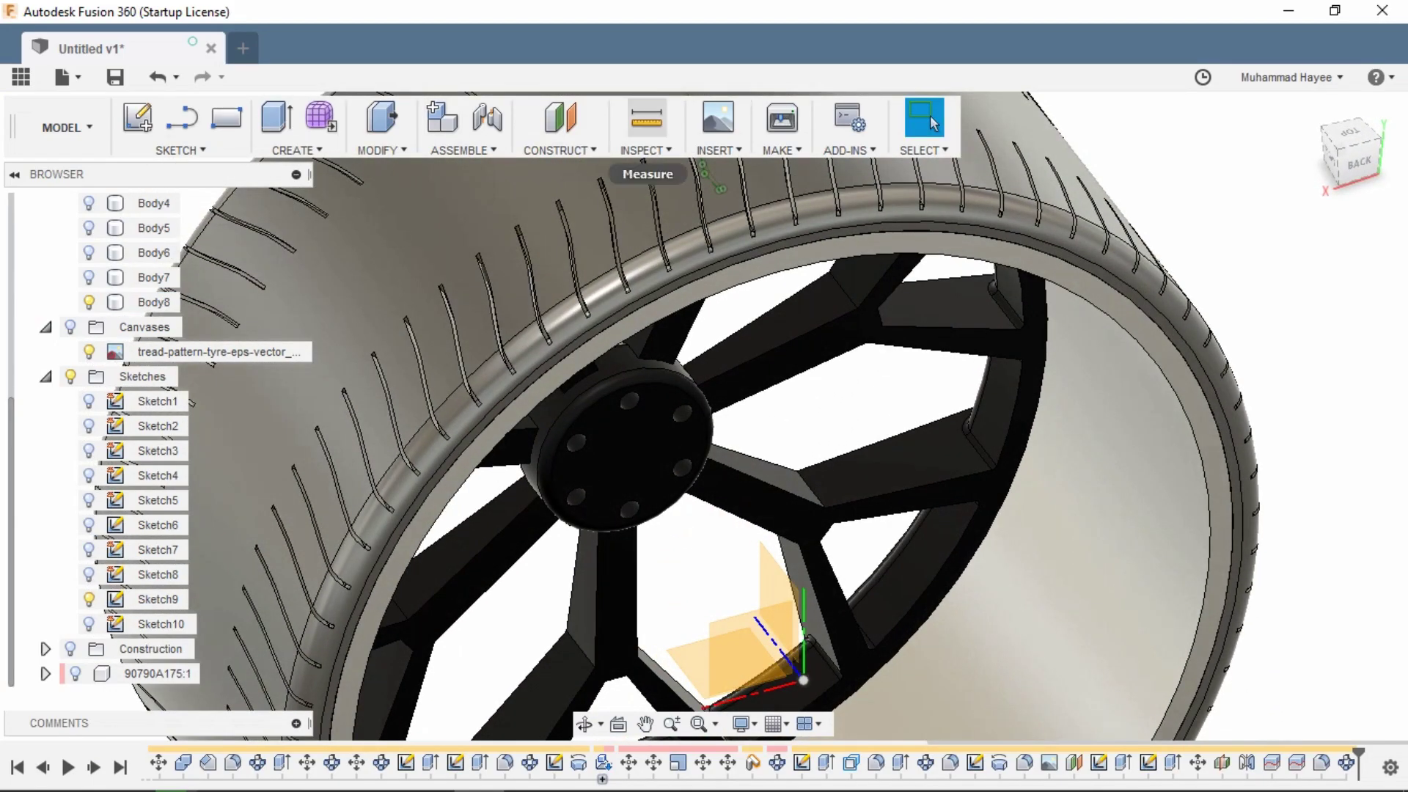
Create a section analysis through the wheel and tyre on the vertical YZ origin plane and view the cut tyre from the right.
{"action": "left_click", "coordinate": [718, 150]}
{"action": "mouse_move", "coordinate": [645, 150]}
{"action": "left_click", "coordinate": [675, 318]}
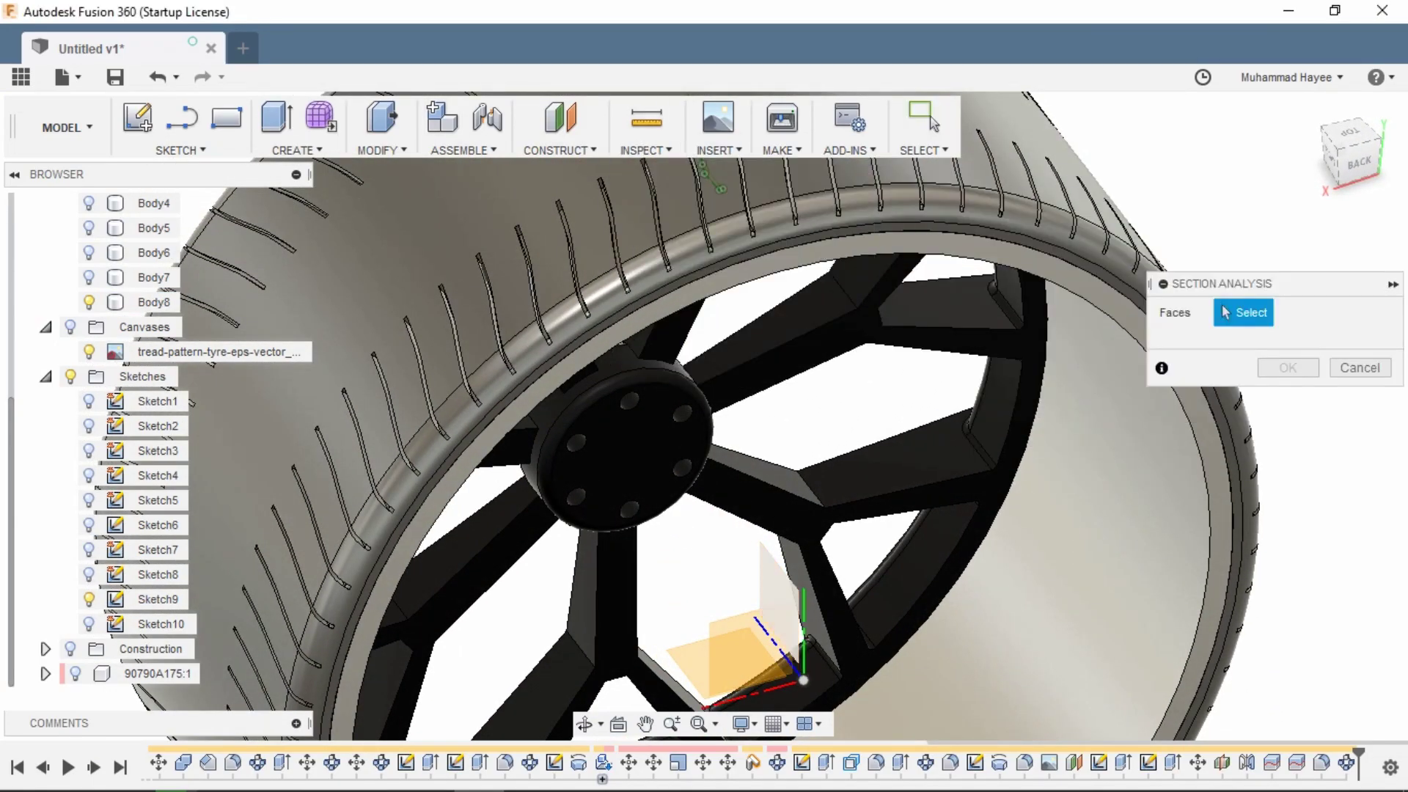
{"action": "left_click", "coordinate": [780, 600]}
{"action": "left_click", "coordinate": [1288, 522]}
{"action": "middle_click_drag", "start_coordinate": [740, 470], "coordinate": [785, 481], "text": "shift"}
{"action": "middle_click_drag", "start_coordinate": [785, 481], "coordinate": [741, 631], "text": "shift"}
{"action": "middle_click_drag", "start_coordinate": [741, 631], "coordinate": [807, 597], "text": "shift"}
{"action": "left_click", "coordinate": [1349, 154]}
{"action": "middle_click_drag", "start_coordinate": [680, 369], "coordinate": [595, 337]}
{"action": "scroll", "coordinate": [594, 337], "scroll_direction": "up", "scroll_amount": 4}
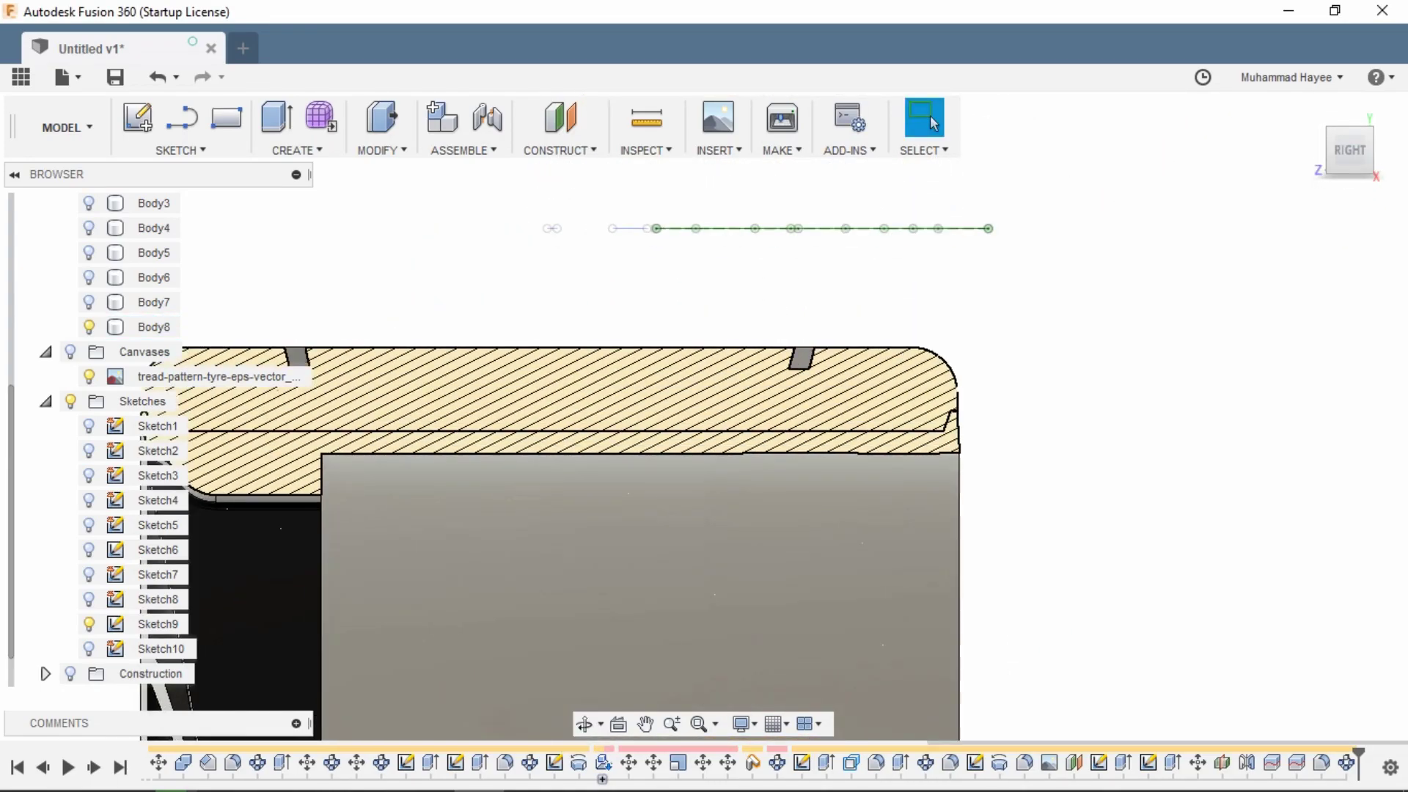
{"action": "key", "text": "l"}
{"action": "scroll", "coordinate": [610, 246], "scroll_direction": "up", "scroll_amount": 3}
{"action": "middle_click_drag", "start_coordinate": [715, 568], "coordinate": [715, 574], "text": "shift"}
{"action": "scroll", "coordinate": [714, 573], "scroll_direction": "down", "scroll_amount": 5}
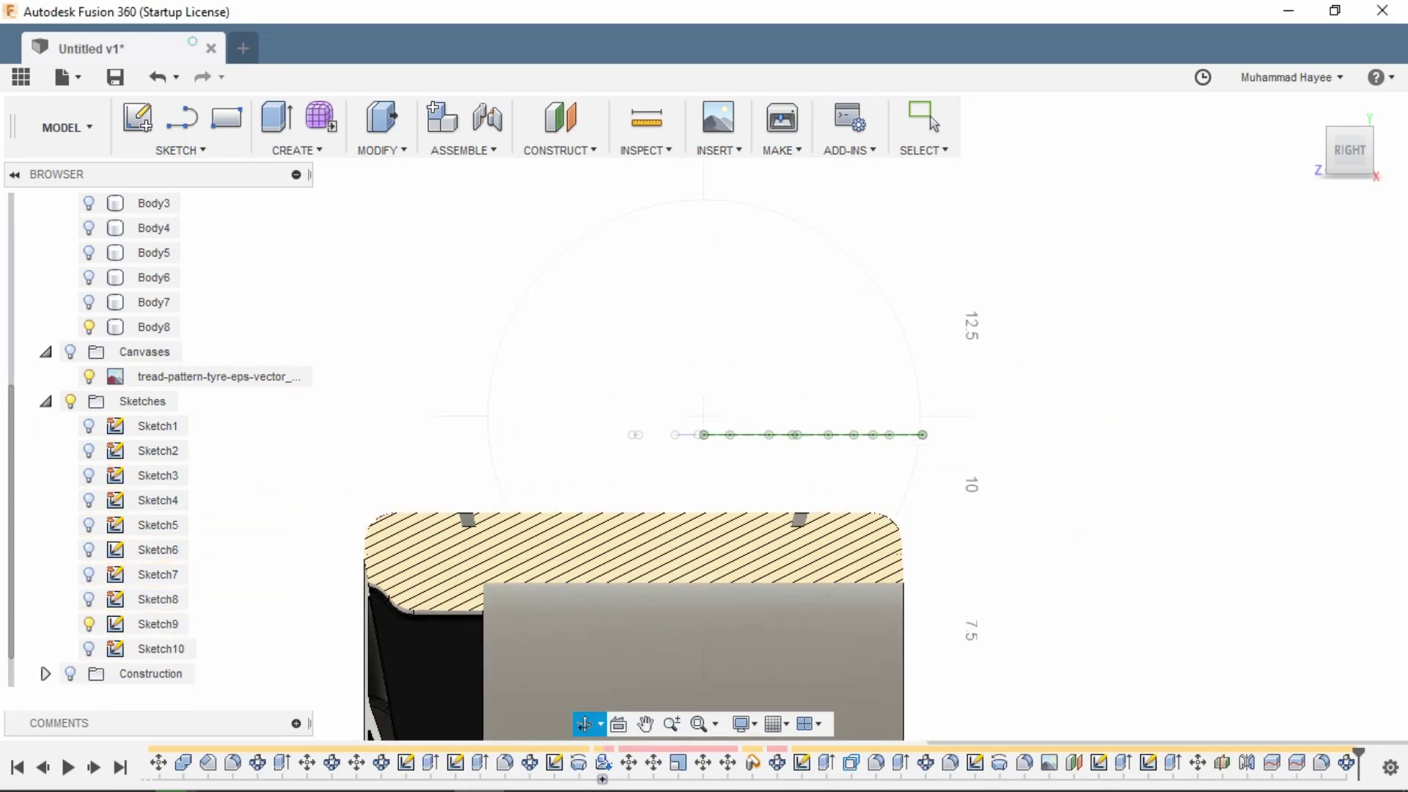
{"action": "scroll", "coordinate": [681, 366], "scroll_direction": "up", "scroll_amount": 3}
{"action": "key", "text": "l"}
{"action": "left_click", "coordinate": [665, 515]}
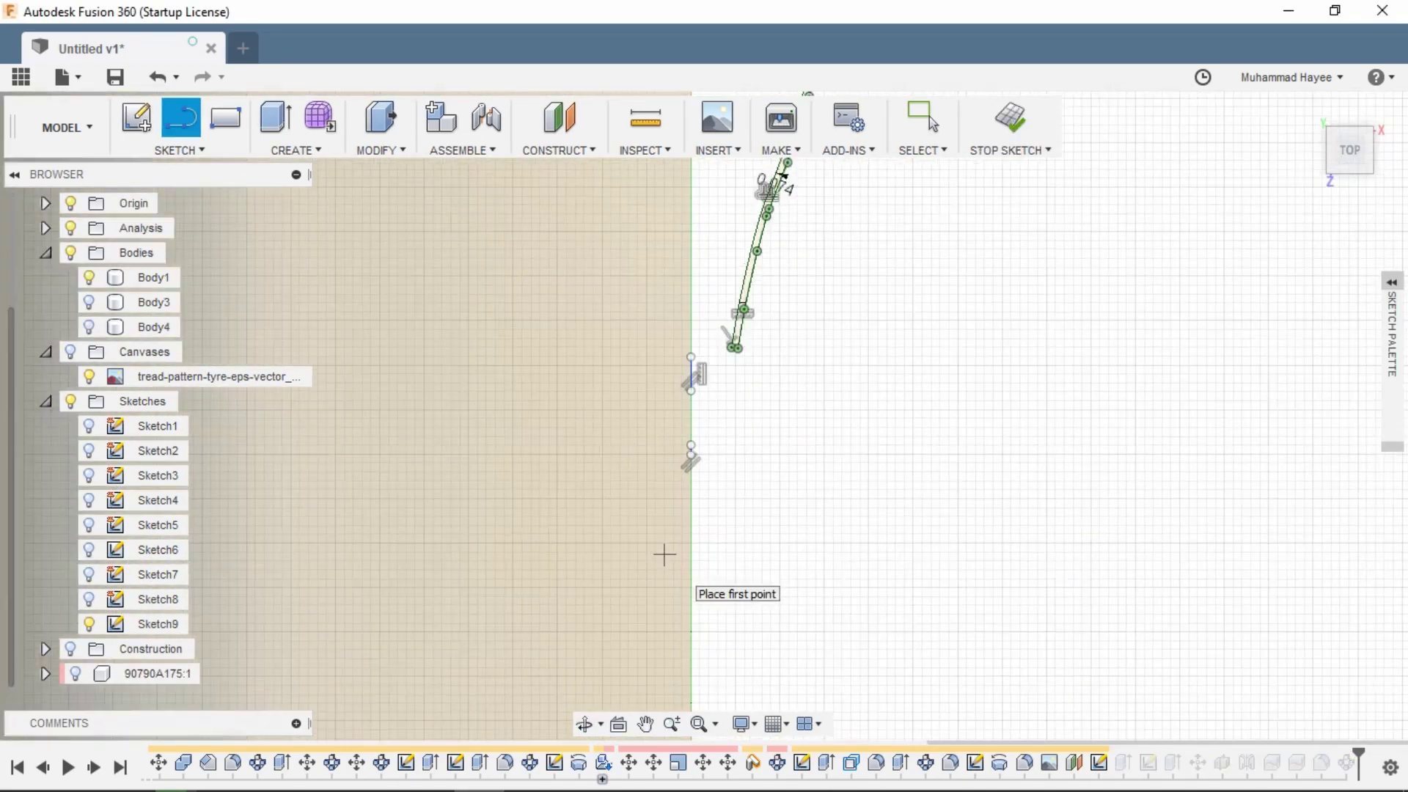
{"action": "scroll", "coordinate": [663, 553], "scroll_direction": "down", "scroll_amount": 5}
{"action": "left_click", "coordinate": [158, 77]}
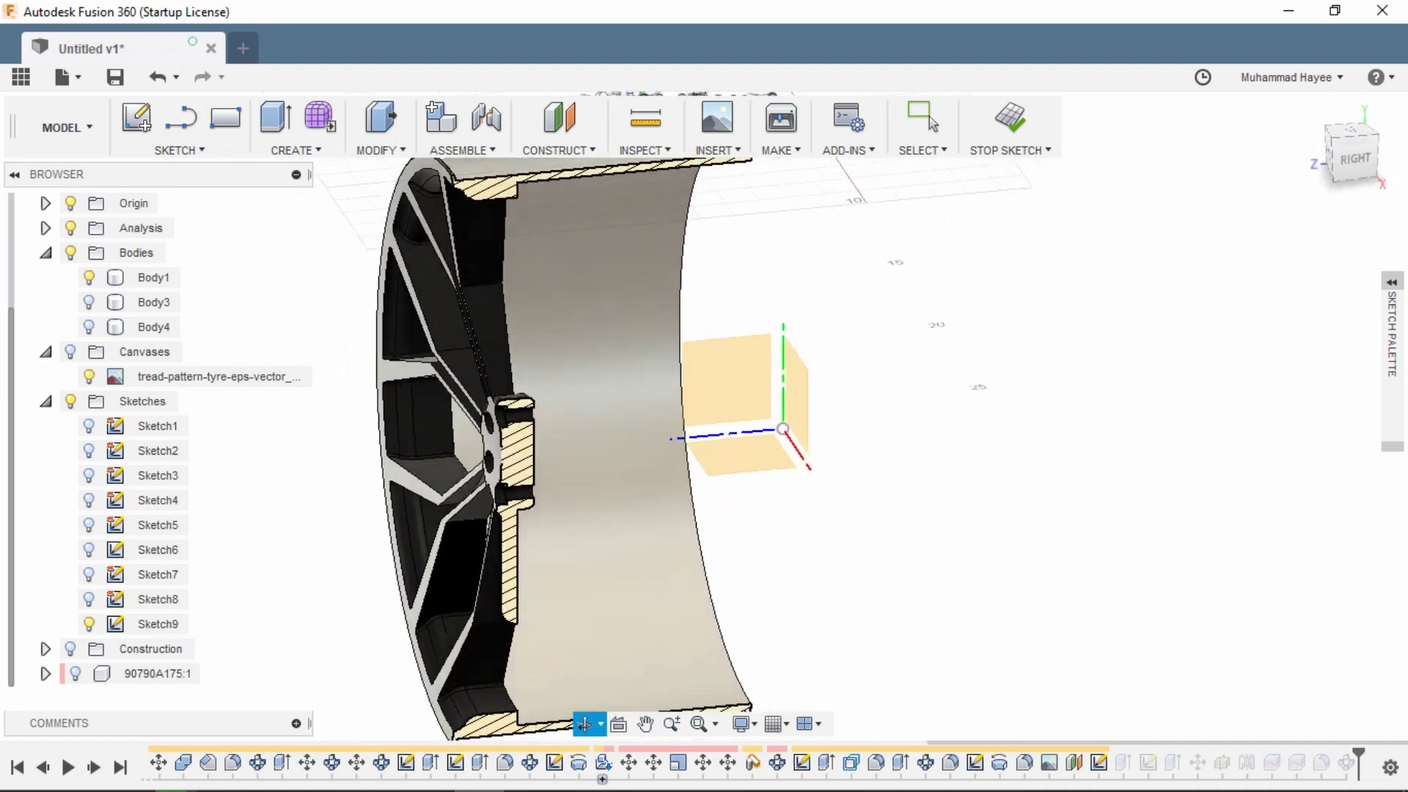
{"action": "left_click", "coordinate": [157, 77]}
Start a sketch on the YZ plane and draw a horizontal reference line about 3.21 in long from the side groove's bottom corner, at 180 degrees.
{"action": "left_click", "coordinate": [733, 380]}
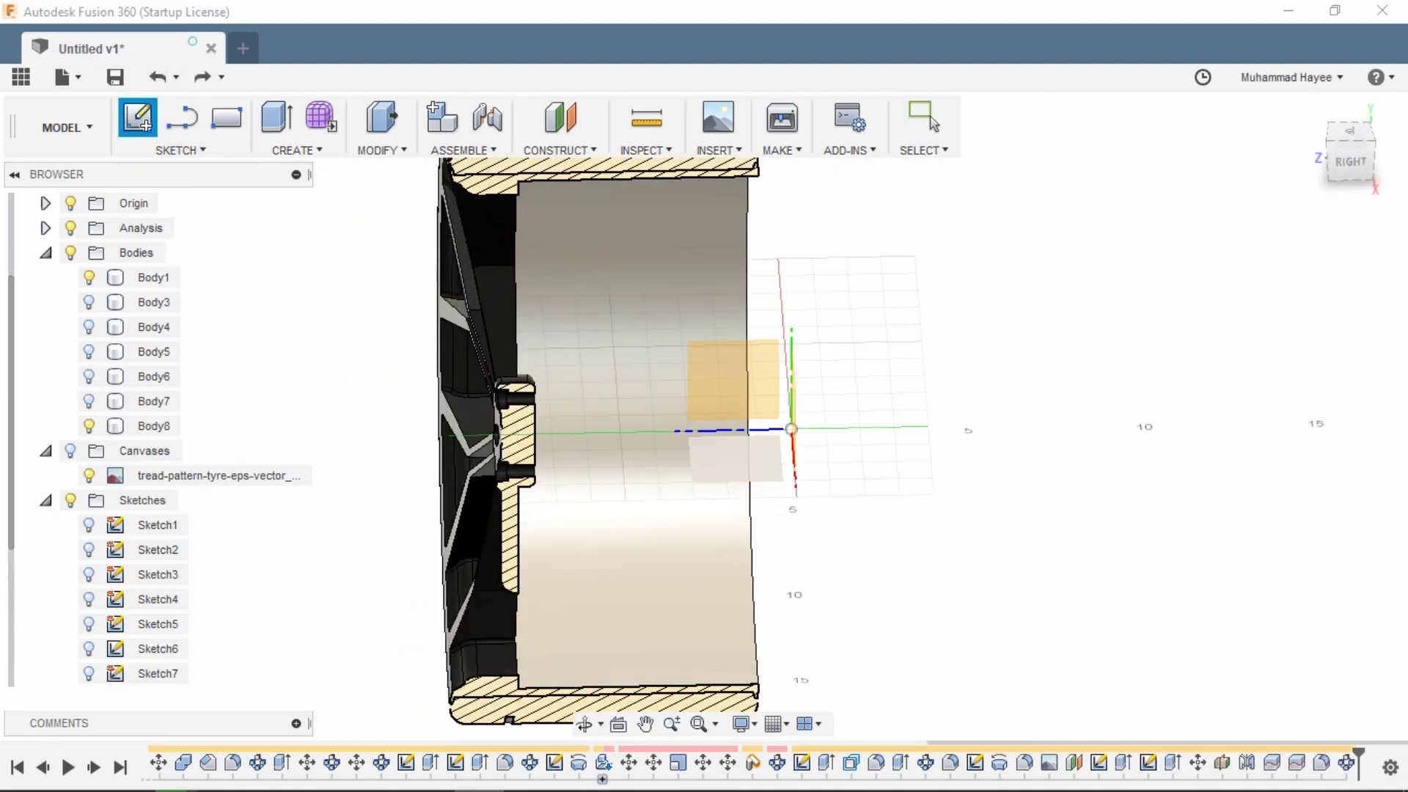
{"action": "middle_click_drag", "start_coordinate": [675, 220], "coordinate": [753, 362]}
{"action": "scroll", "coordinate": [730, 245], "scroll_direction": "up", "scroll_amount": 6}
{"action": "middle_click_drag", "start_coordinate": [722, 242], "coordinate": [789, 456]}
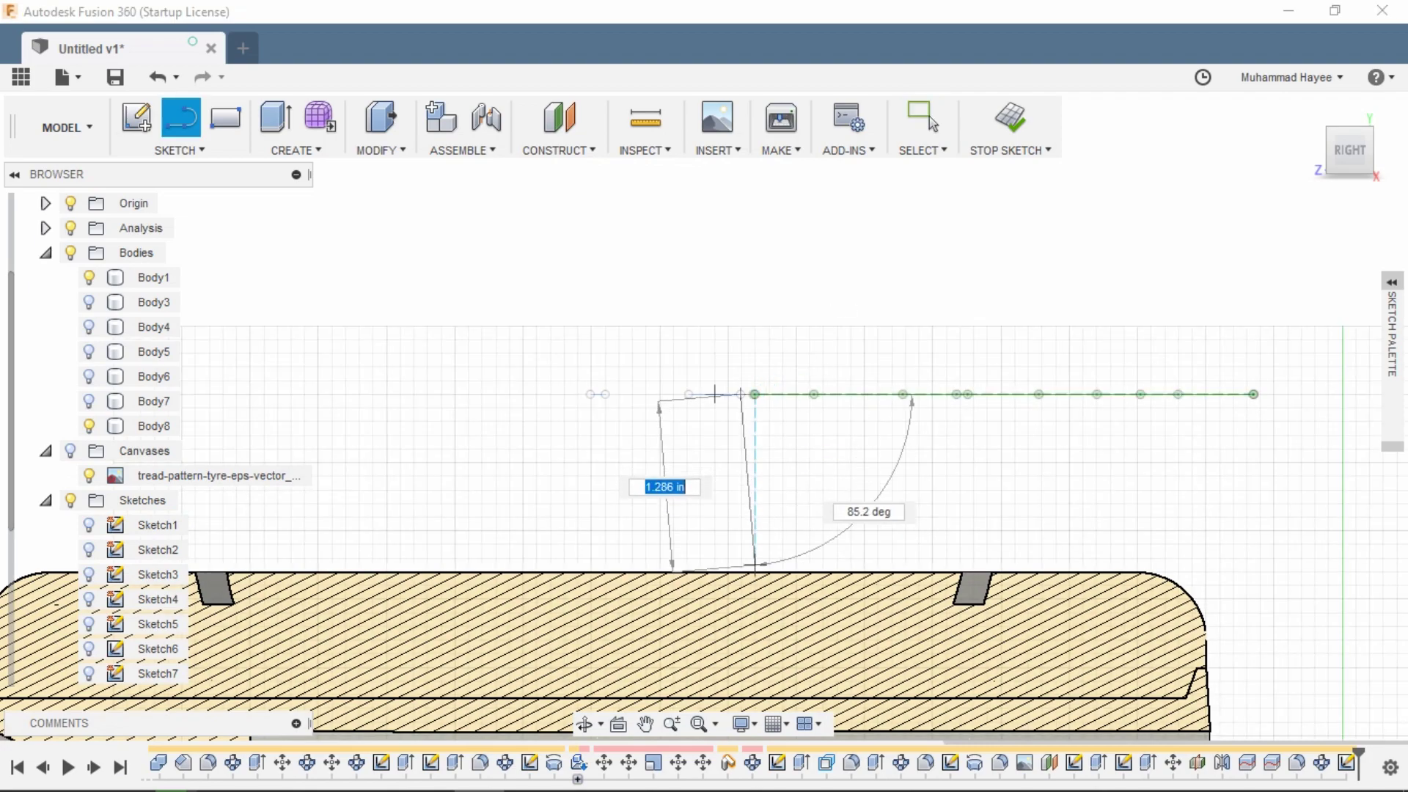
{"action": "left_click", "coordinate": [925, 119]}
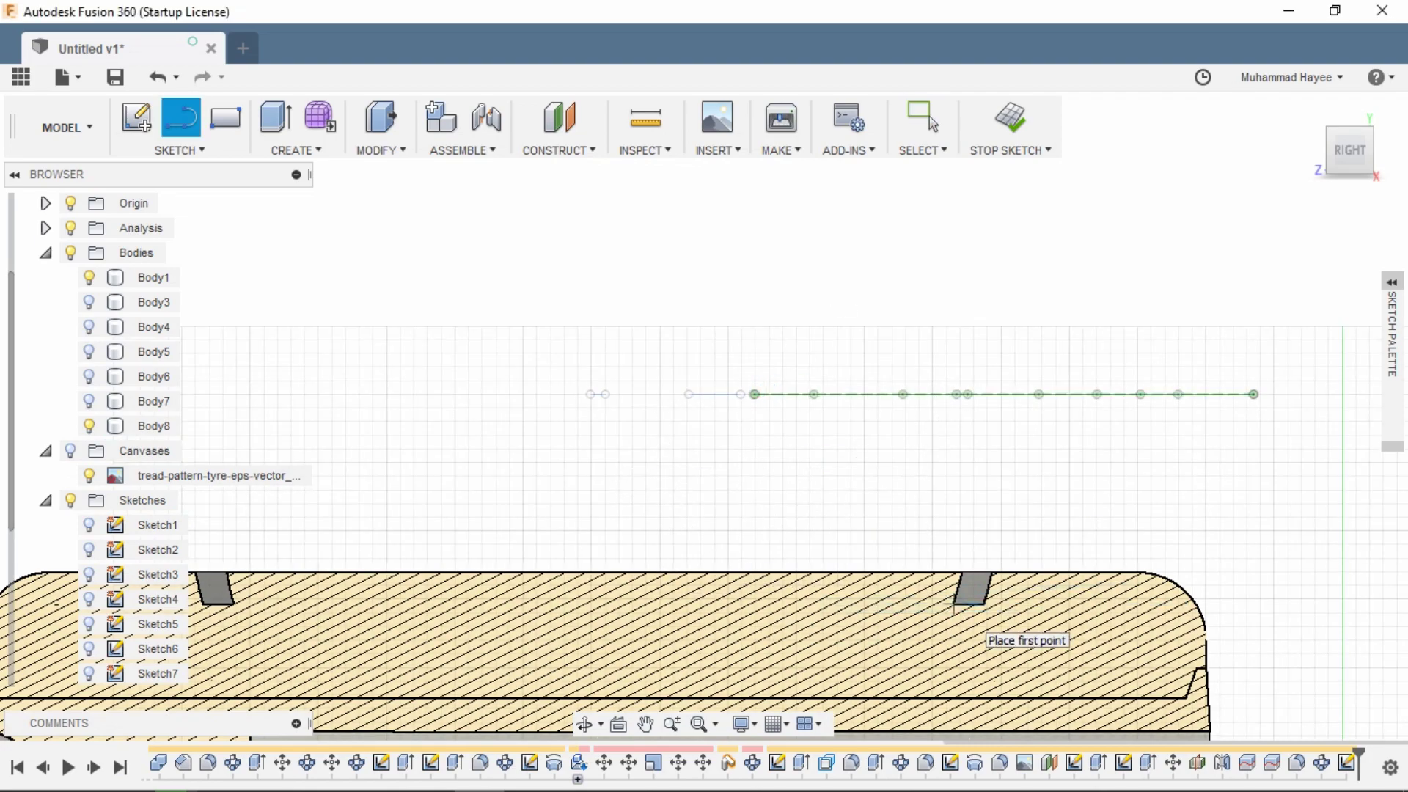
{"action": "scroll", "coordinate": [954, 606], "scroll_direction": "up", "scroll_amount": 1}
{"action": "left_click", "coordinate": [951, 606]}
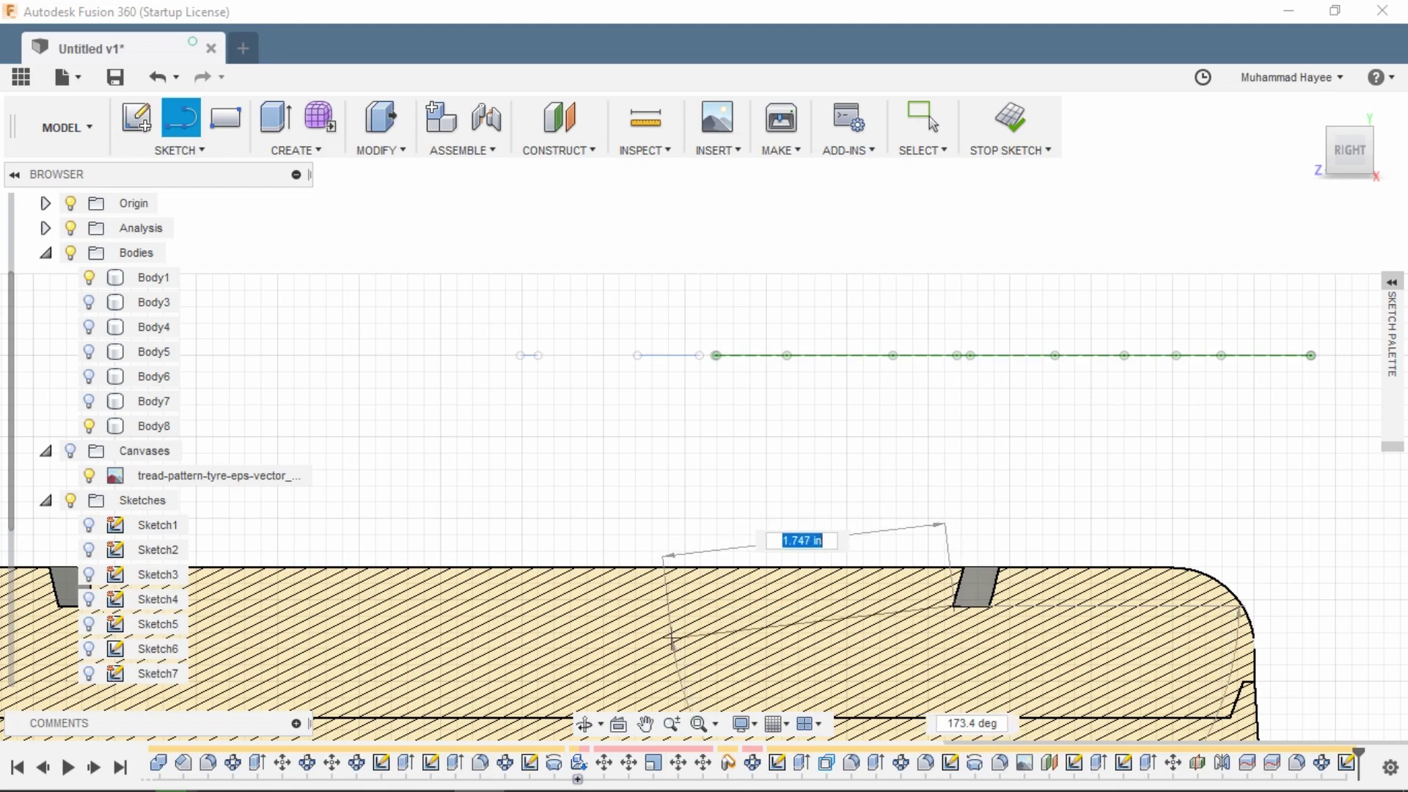
{"action": "scroll", "coordinate": [606, 615], "scroll_direction": "down", "scroll_amount": 2}
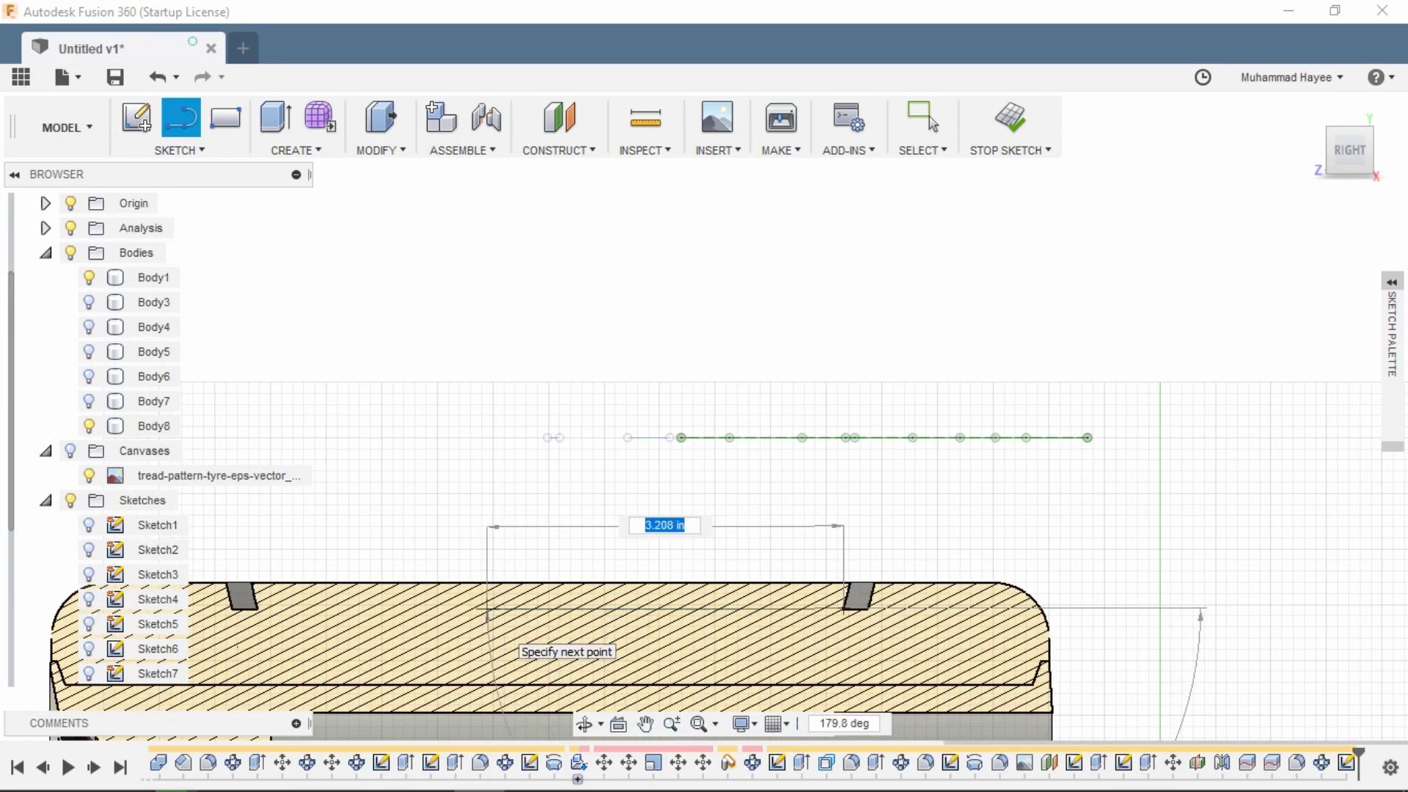
{"action": "type", "text": "180"}
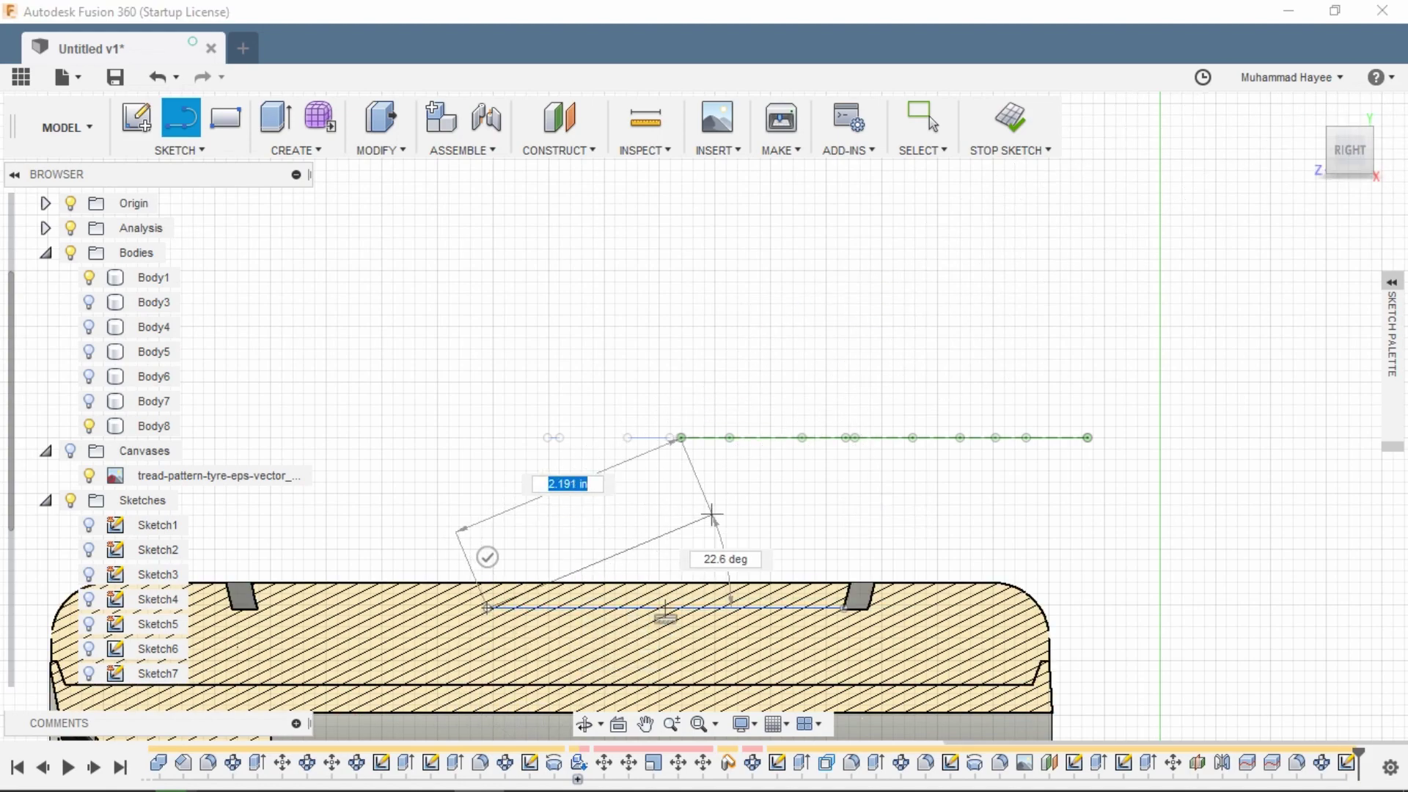
{"action": "scroll", "coordinate": [708, 529], "scroll_direction": "up", "scroll_amount": 2}
{"action": "left_click", "coordinate": [928, 121]}
Draw two vertical lines about 1.54 in long between the reference line and the ends of the wider traced segment.
{"action": "scroll", "coordinate": [665, 386], "scroll_direction": "up", "scroll_amount": 2}
{"action": "scroll", "coordinate": [660, 447], "scroll_direction": "down", "scroll_amount": 3}
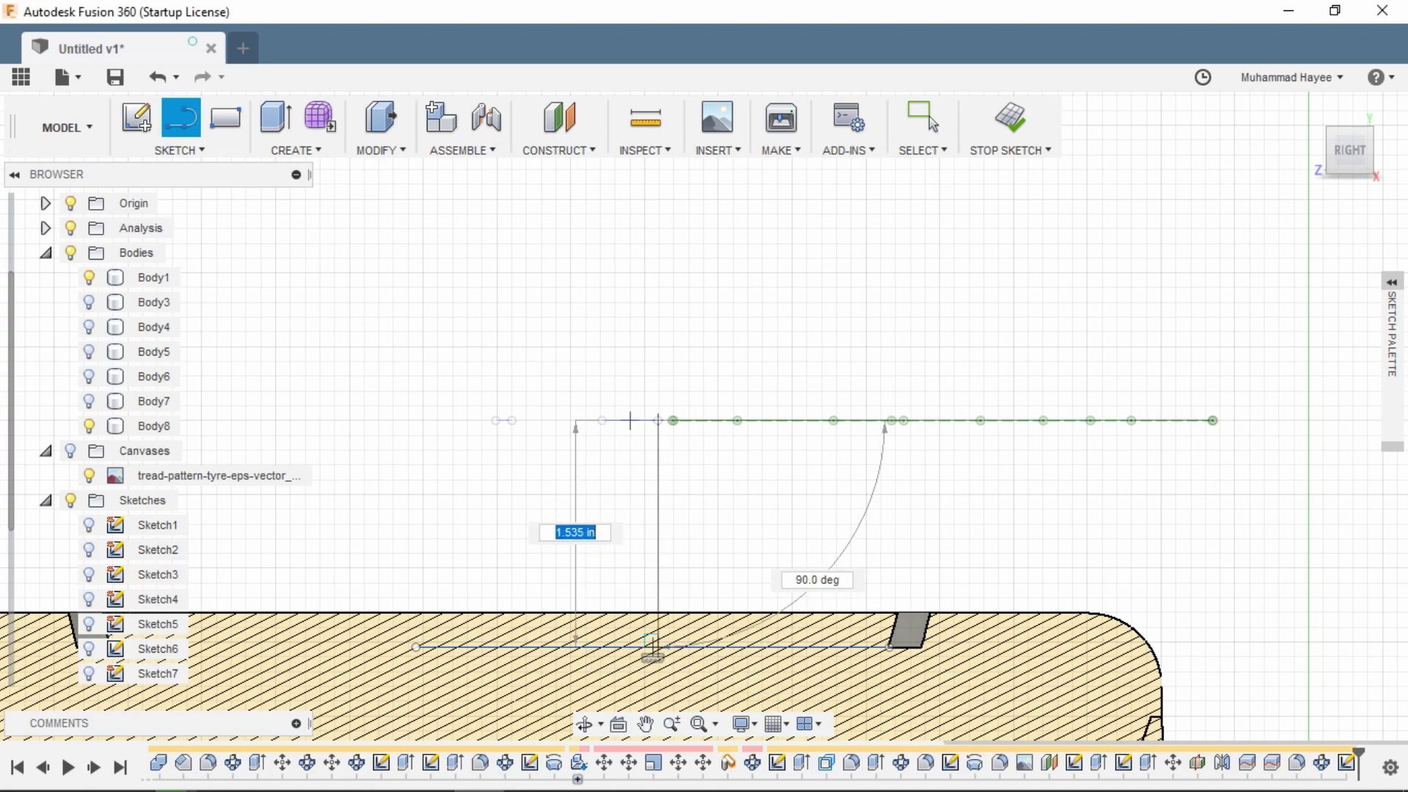
{"action": "left_click", "coordinate": [602, 421]}
{"action": "left_click", "coordinate": [640, 631]}
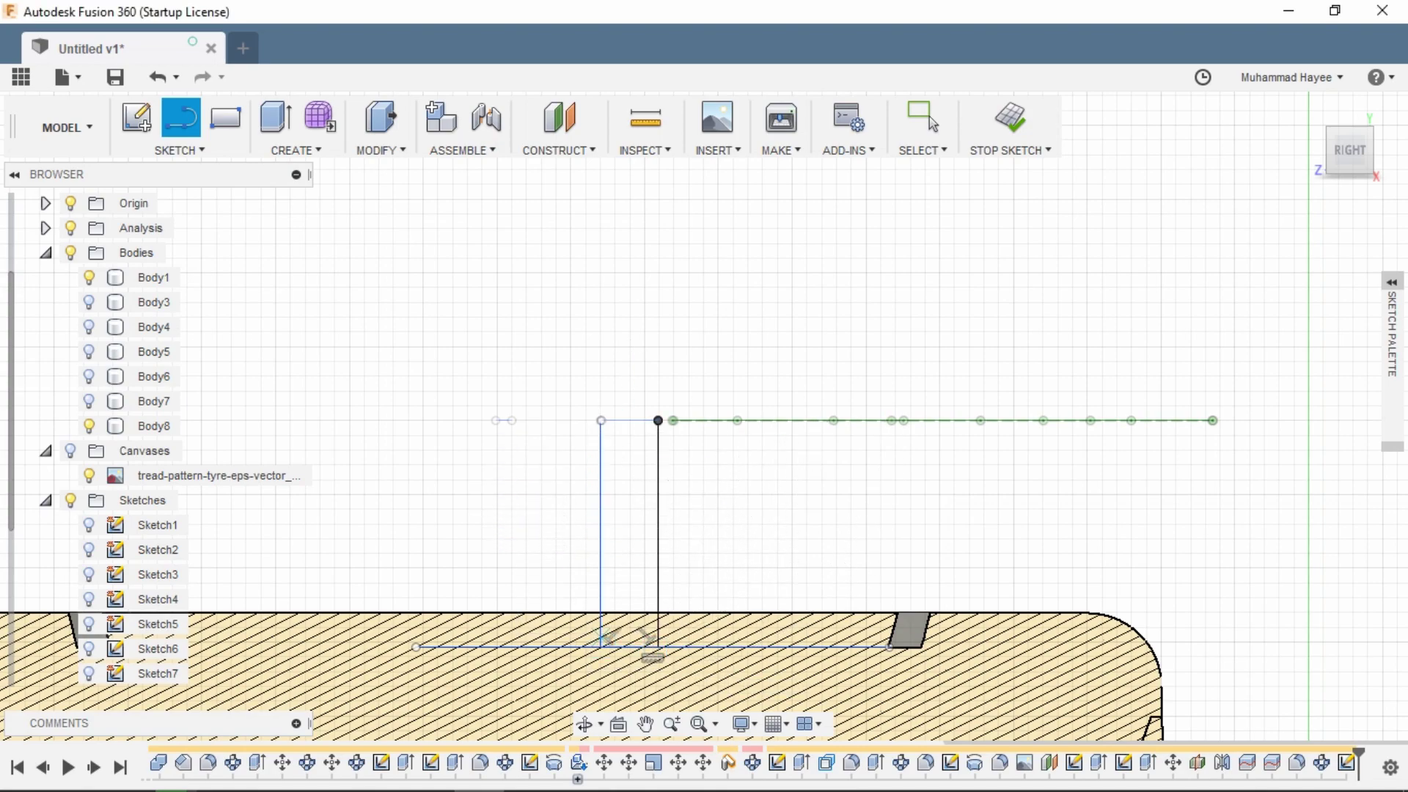
{"action": "scroll", "coordinate": [658, 484], "scroll_direction": "up", "scroll_amount": 2}
{"action": "left_click", "coordinate": [924, 122]}
Dimension the spacing between the two vertical lines and the height of the traced segment above the reference line.
{"action": "right_click", "coordinate": [575, 363]}
{"action": "left_click", "coordinate": [508, 333]}
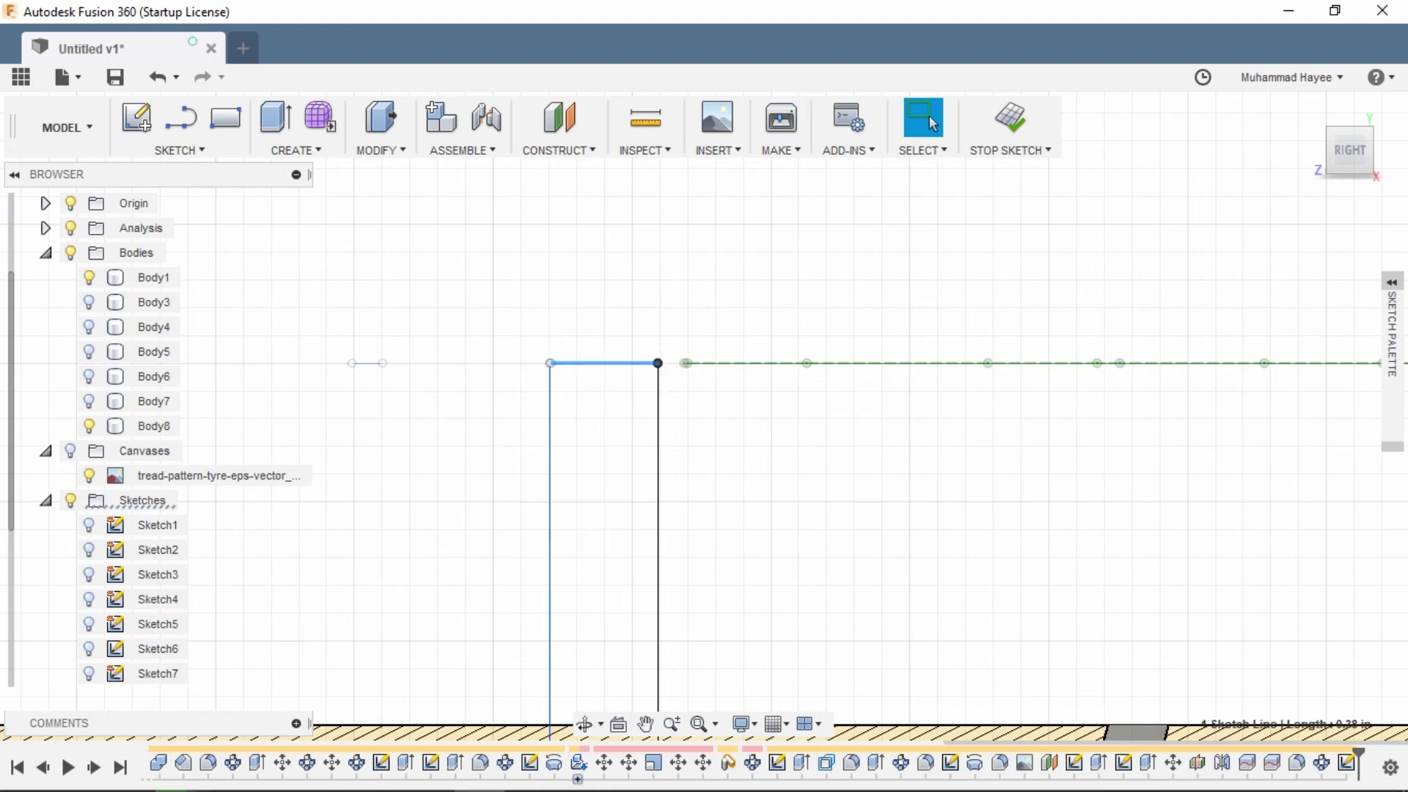
{"action": "left_click", "coordinate": [658, 500]}
{"action": "left_click", "coordinate": [616, 498]}
{"action": "key", "text": "Return"}
{"action": "scroll", "coordinate": [616, 497], "scroll_direction": "down", "scroll_amount": 3}
{"action": "left_click", "coordinate": [622, 648]}
{"action": "left_click", "coordinate": [637, 429]}
{"action": "left_click", "coordinate": [697, 570]}
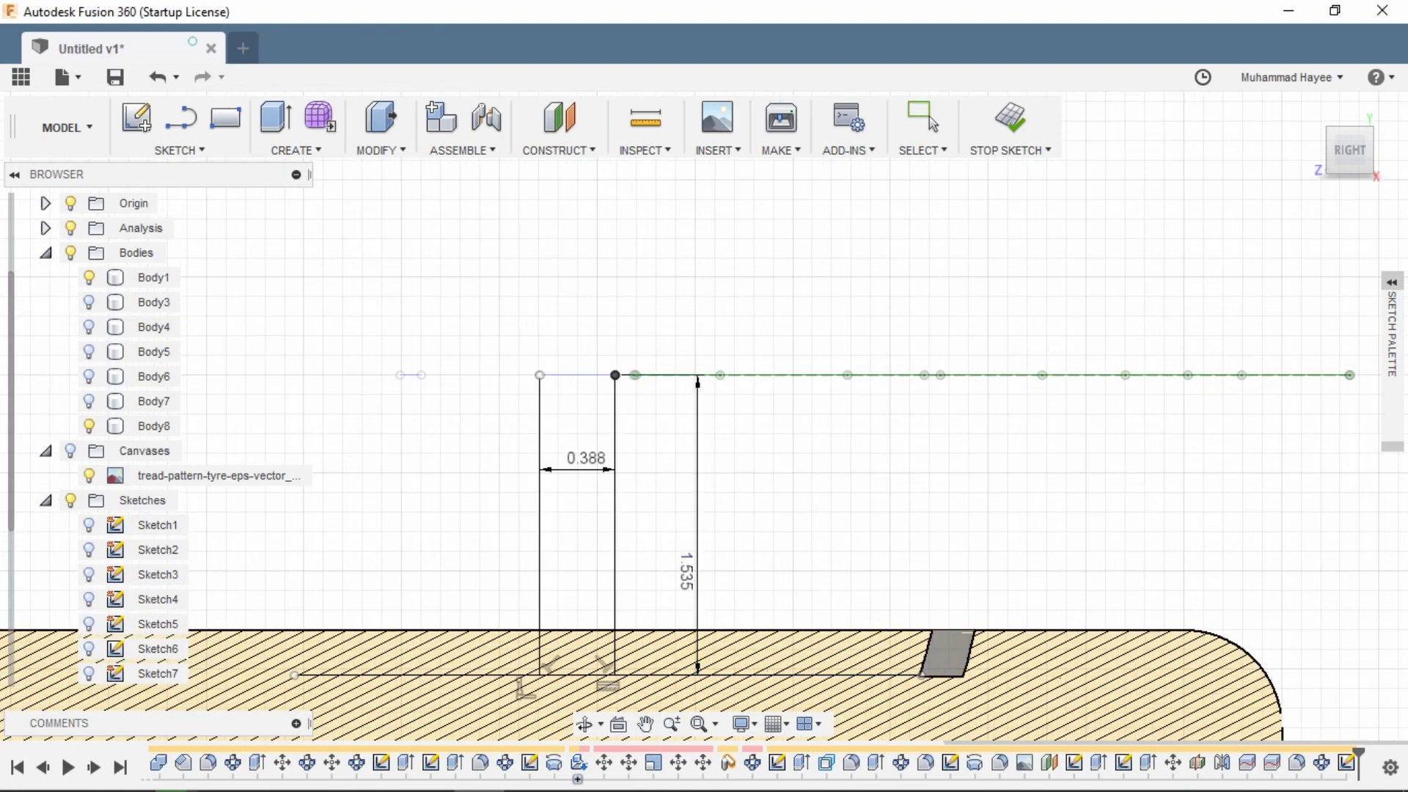
Draw two vertical lines from the ends of the narrower traced segment down past the reference line into the tyre section.
{"action": "left_click", "coordinate": [926, 121]}
{"action": "scroll", "coordinate": [480, 644], "scroll_direction": "up", "scroll_amount": 2}
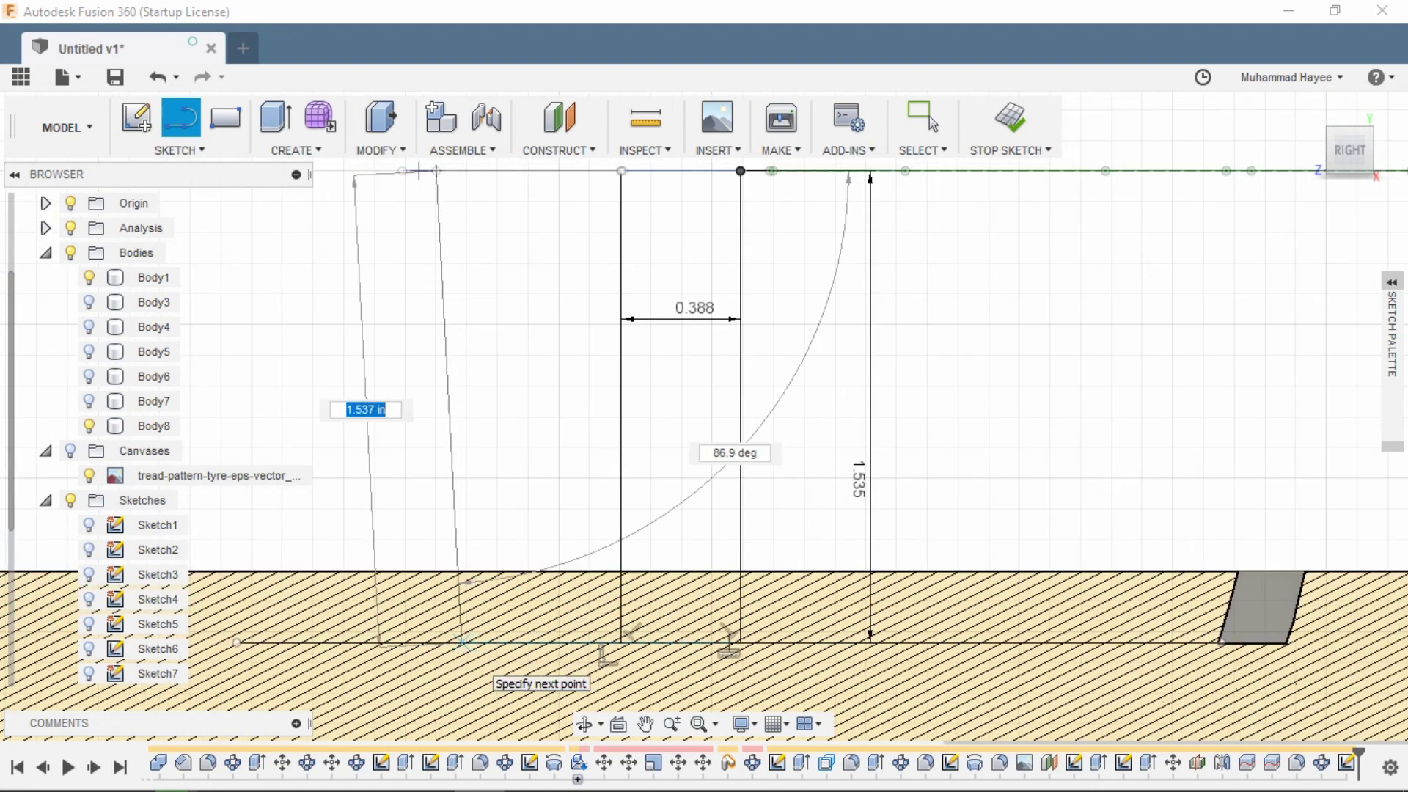
{"action": "scroll", "coordinate": [463, 644], "scroll_direction": "down", "scroll_amount": 1}
{"action": "left_click", "coordinate": [445, 690]}
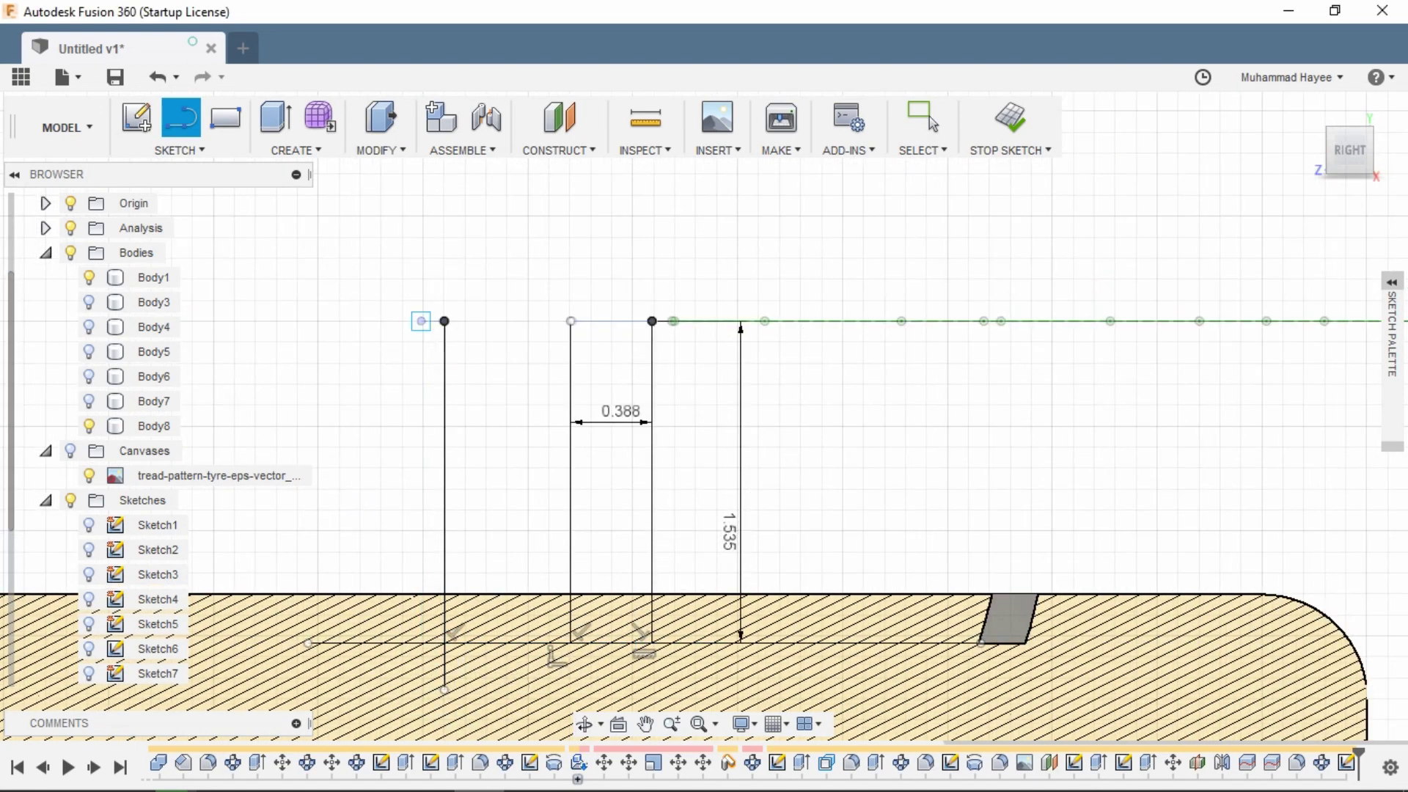
{"action": "scroll", "coordinate": [447, 612], "scroll_direction": "up", "scroll_amount": 3}
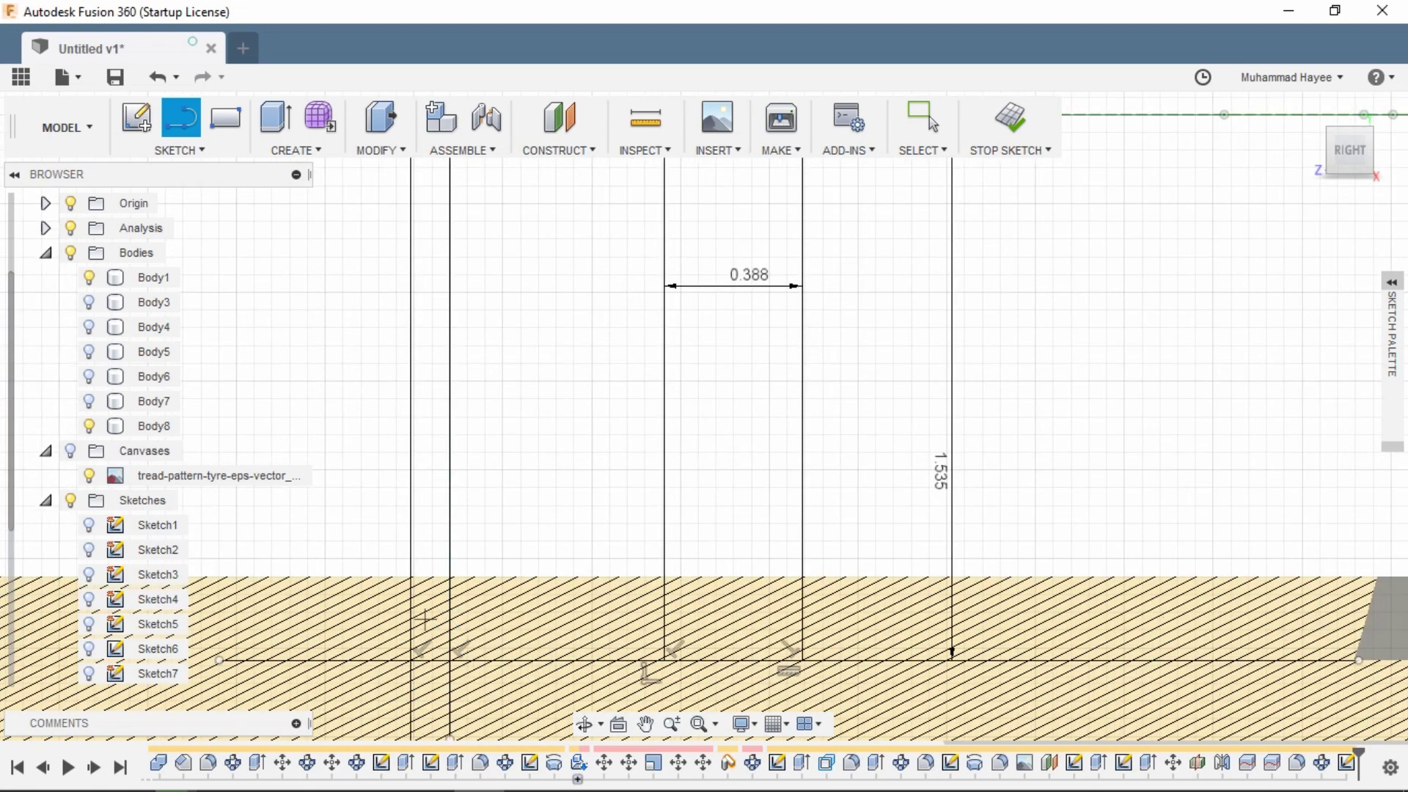
{"action": "scroll", "coordinate": [411, 624], "scroll_direction": "down", "scroll_amount": 1}
{"action": "left_click", "coordinate": [925, 121]}
Delete the long horizontal reference line and close the bottoms of the wide and narrow groove profiles with short horizontal lines.
{"action": "right_click", "coordinate": [590, 652]}
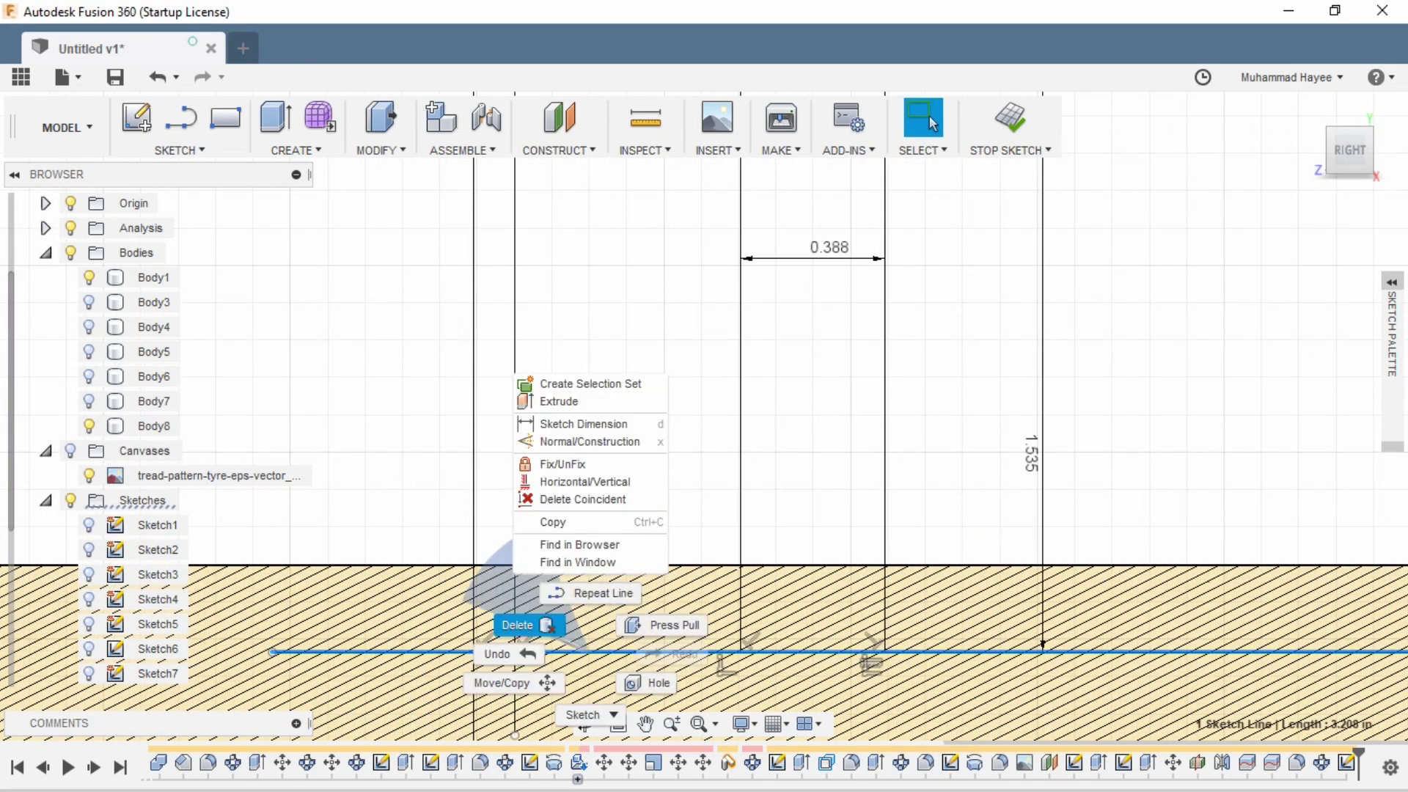
{"action": "left_click", "coordinate": [521, 625]}
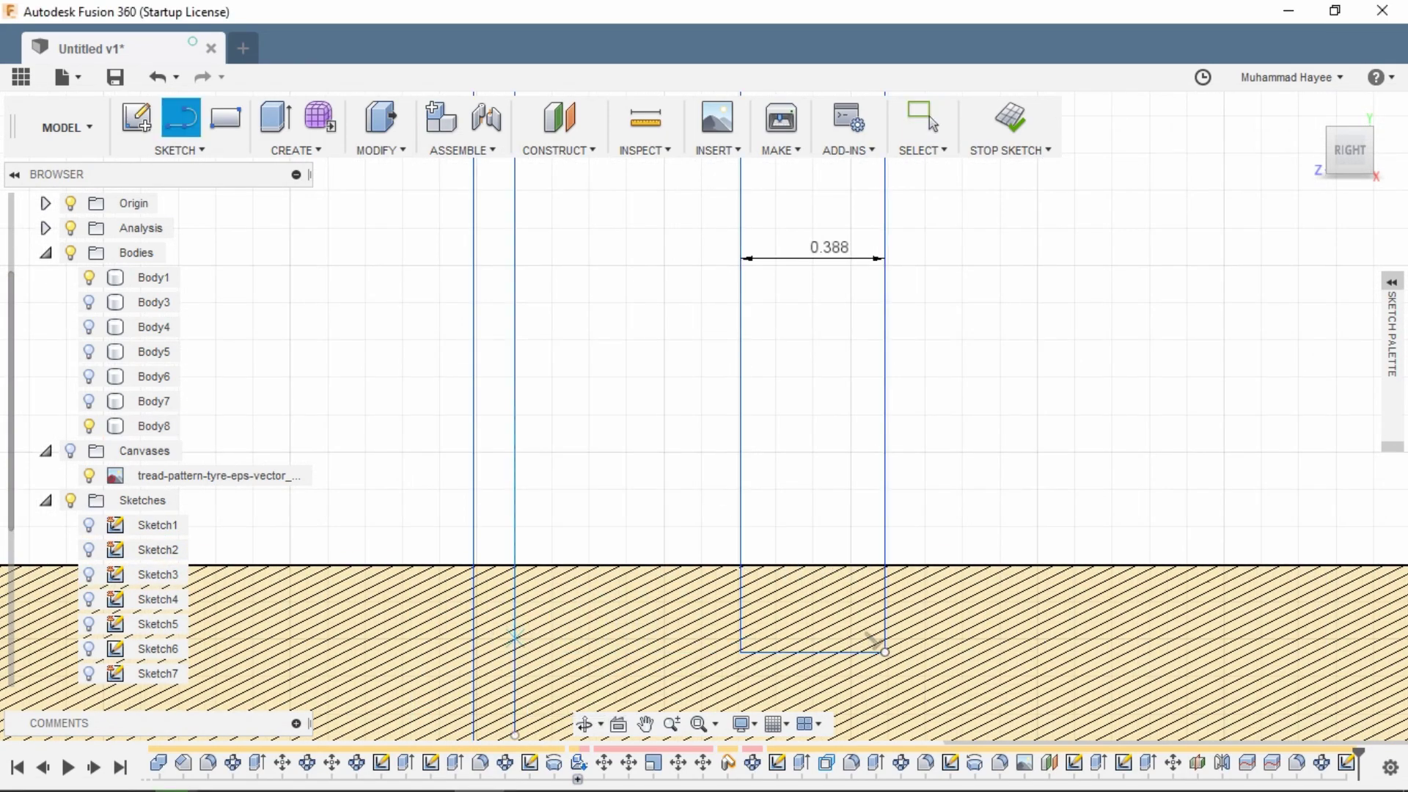
{"action": "scroll", "coordinate": [474, 652], "scroll_direction": "up", "scroll_amount": 2}
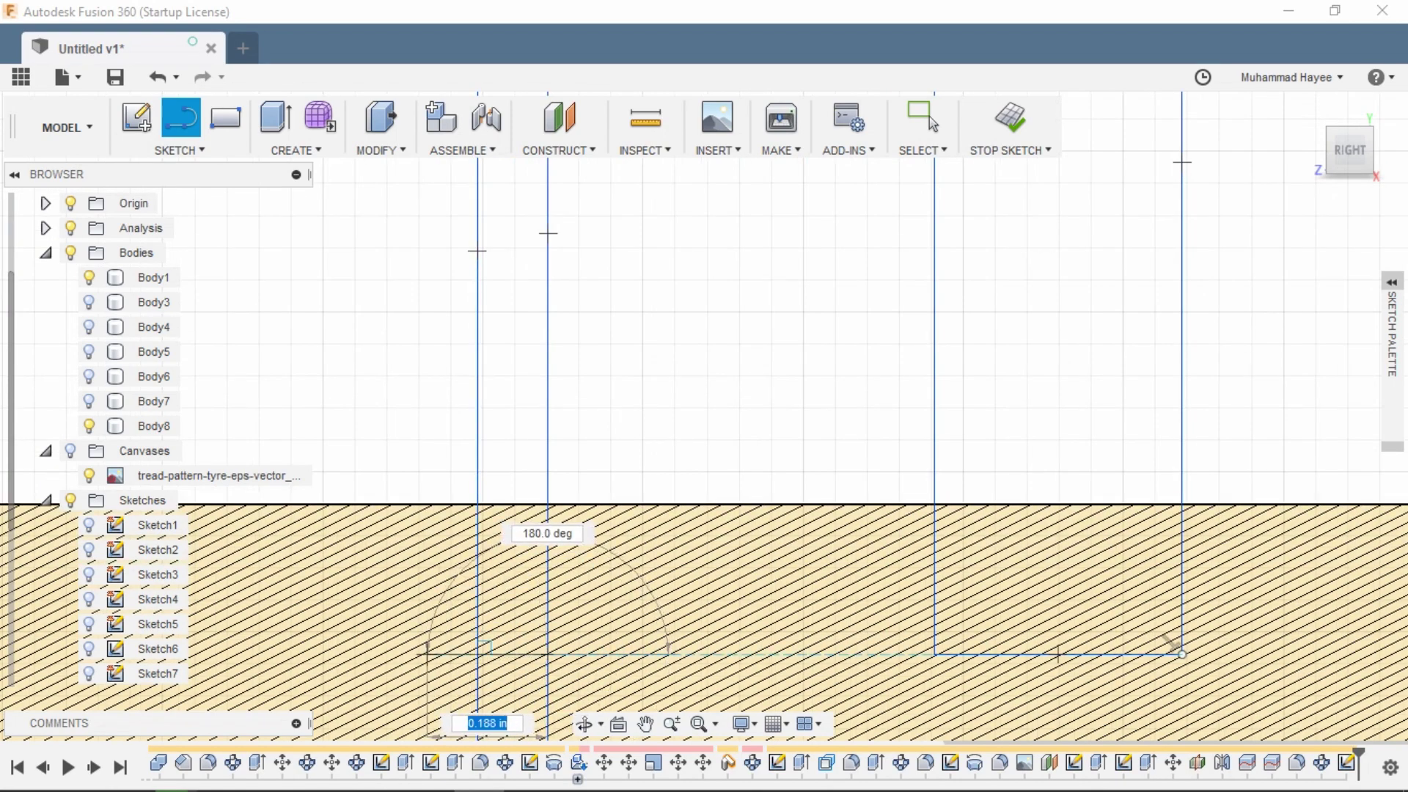
{"action": "key", "text": "Escape"}
{"action": "scroll", "coordinate": [479, 651], "scroll_direction": "down", "scroll_amount": 3}
{"action": "scroll", "coordinate": [478, 652], "scroll_direction": "down", "scroll_amount": 3}
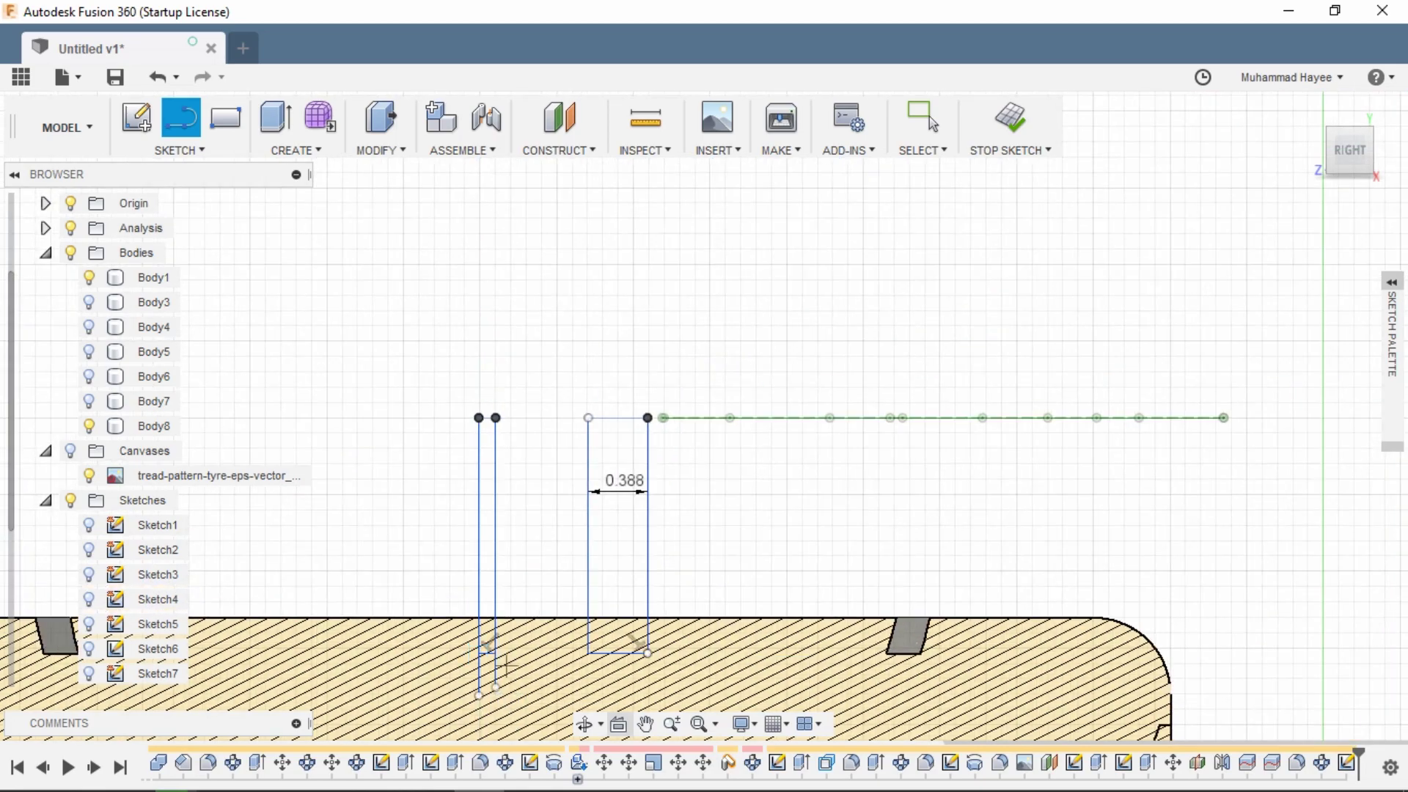
{"action": "middle_click_drag", "start_coordinate": [796, 698], "coordinate": [975, 468]}
{"action": "key", "text": "Escape"}
Fix all the vertical and bottom lines of both groove profiles in place.
{"action": "scroll", "coordinate": [781, 413], "scroll_direction": "up", "scroll_amount": 3}
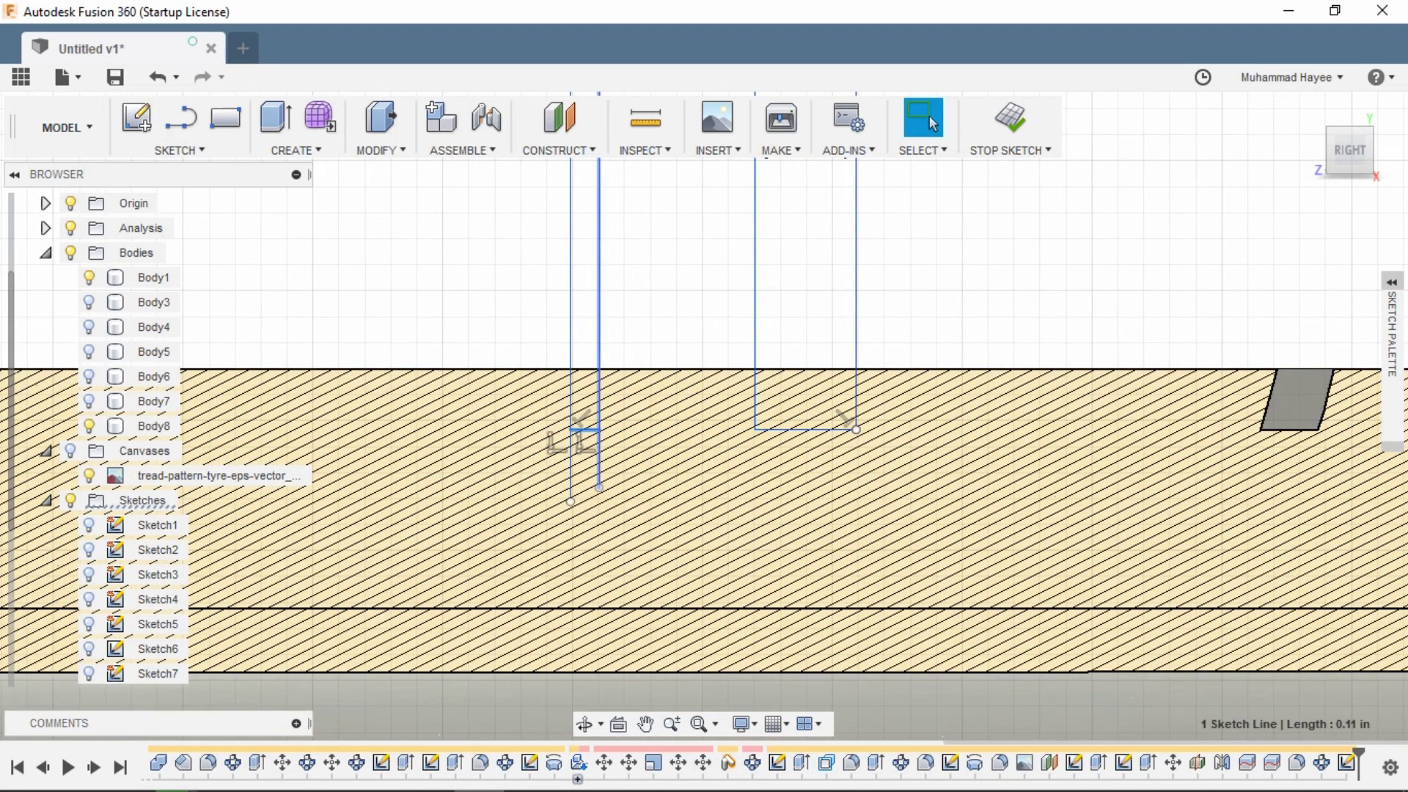
{"action": "scroll", "coordinate": [855, 345], "scroll_direction": "down", "scroll_amount": 3}
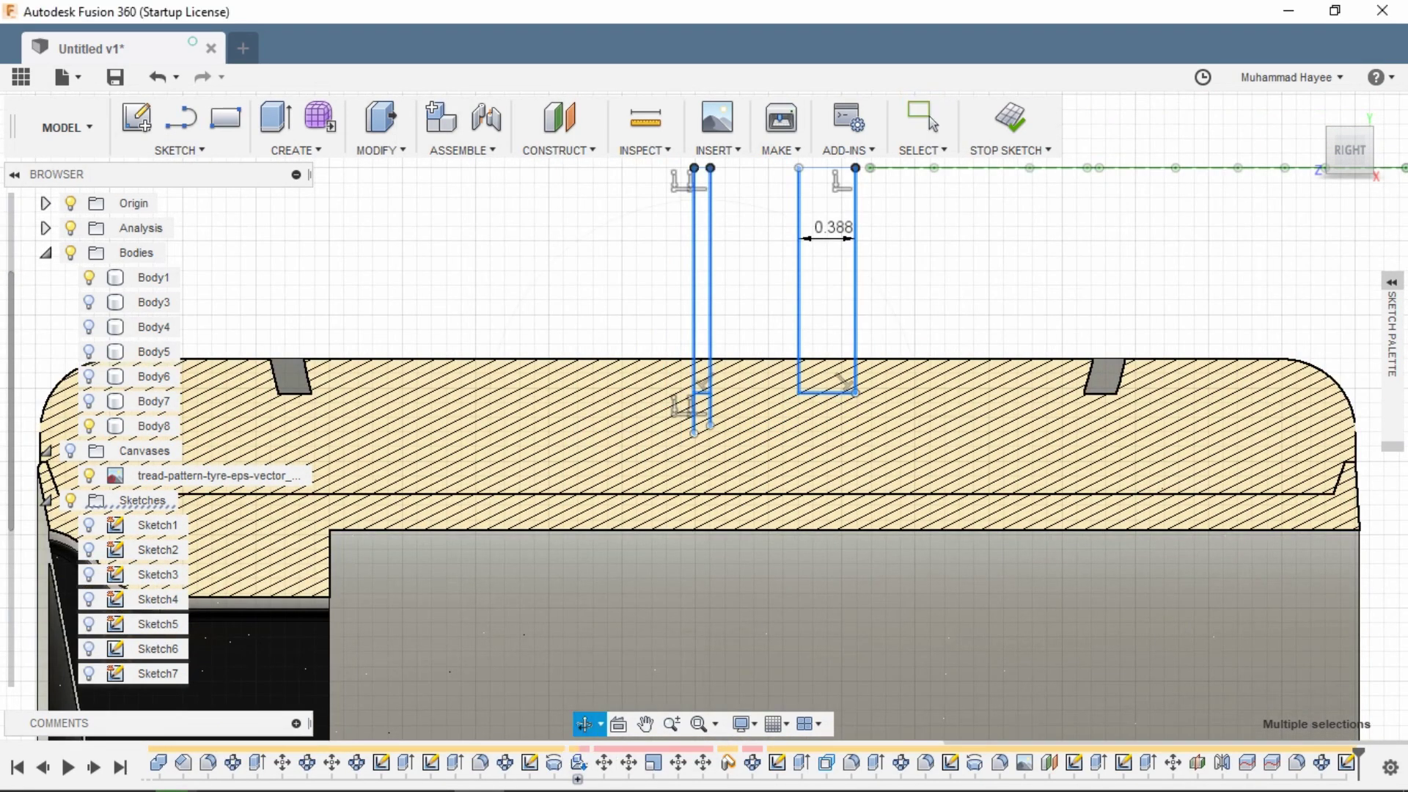
{"action": "scroll", "coordinate": [828, 293], "scroll_direction": "up", "scroll_amount": 3}
{"action": "right_click", "coordinate": [391, 376]}
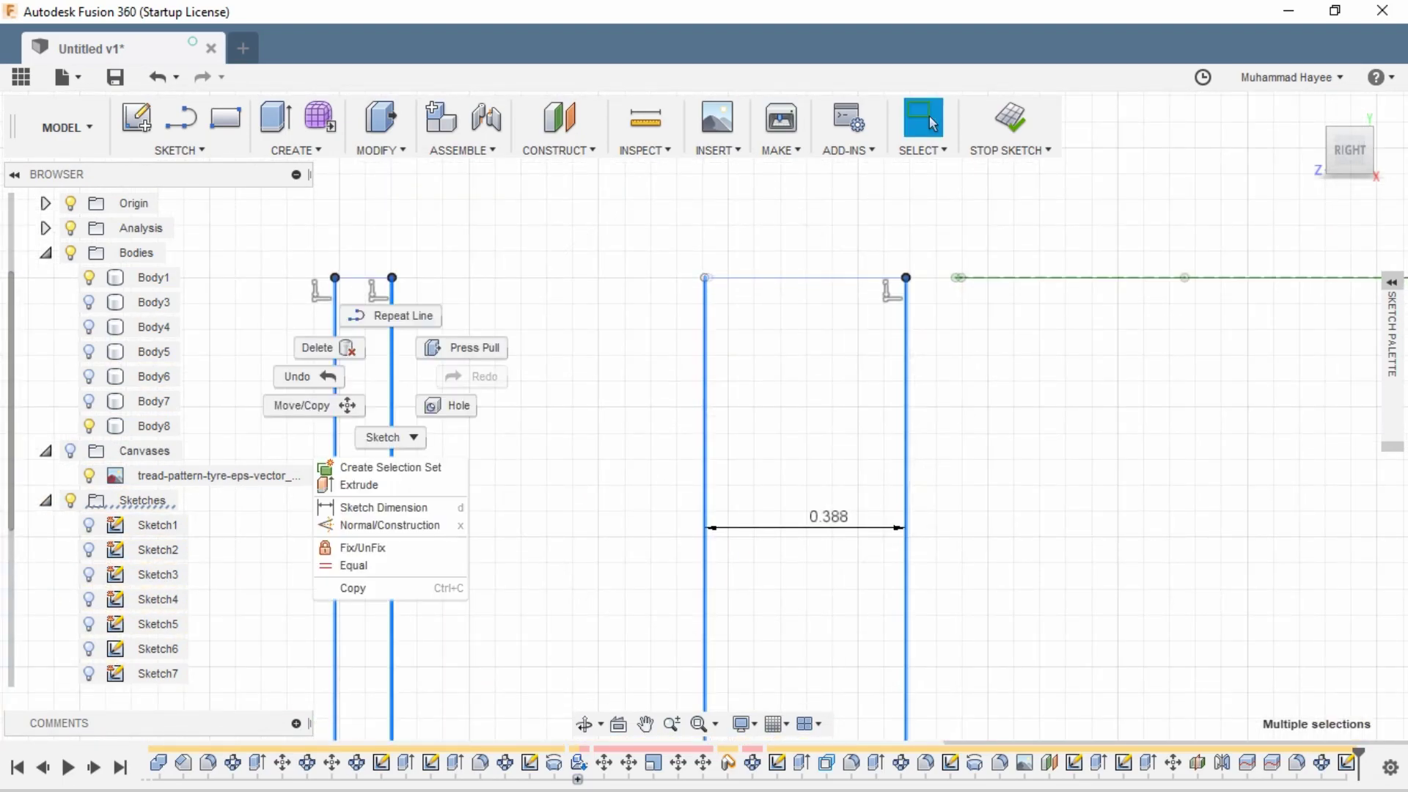
{"action": "left_click", "coordinate": [363, 548]}
{"action": "scroll", "coordinate": [660, 466], "scroll_direction": "down", "scroll_amount": 4}
{"action": "left_click", "coordinate": [584, 724]}
{"action": "left_click", "coordinate": [613, 674]}
{"action": "left_click", "coordinate": [812, 338]}
{"action": "key", "text": "q"}
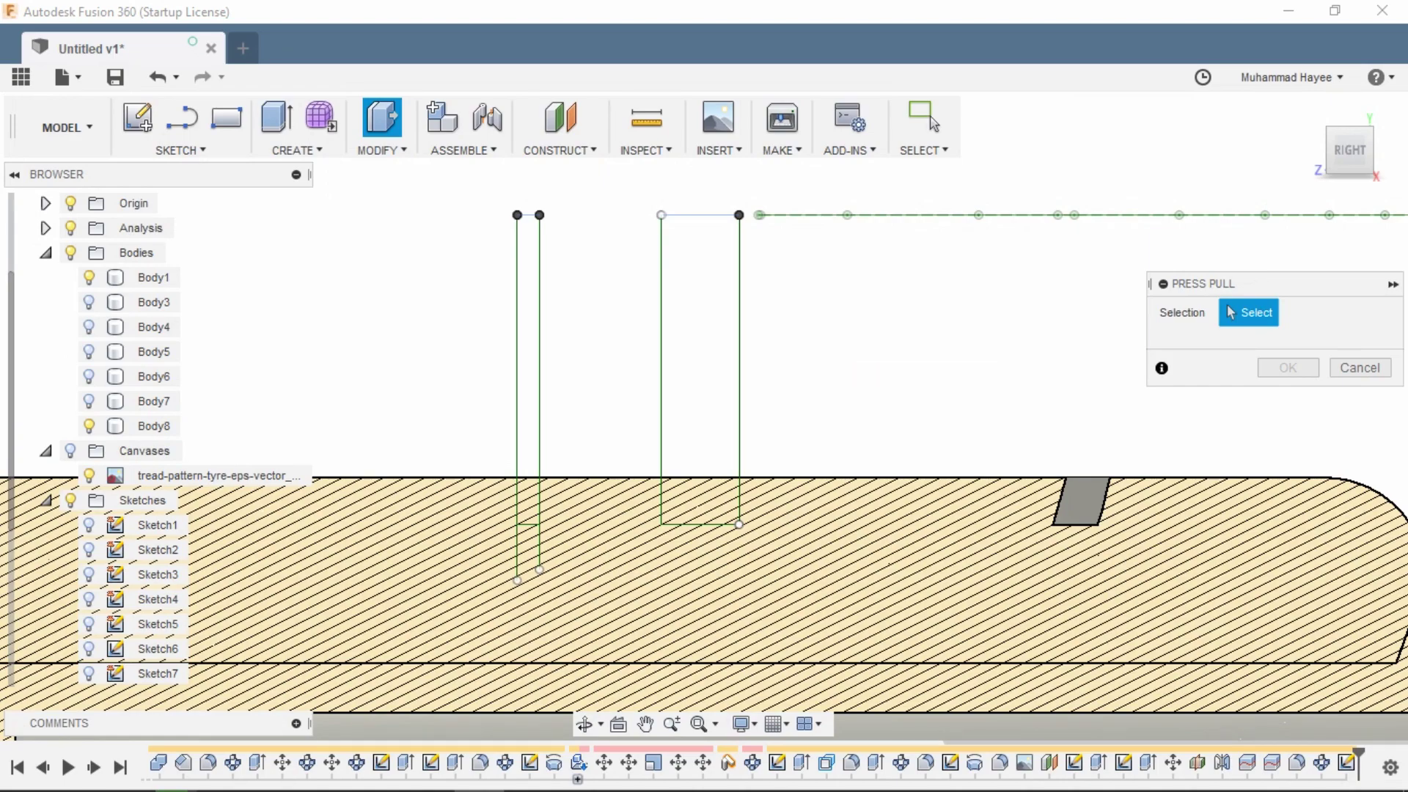
{"action": "left_click", "coordinate": [585, 723]}
{"action": "mouse_move", "coordinate": [704, 411]}
{"action": "left_mouse_down"}
{"action": "mouse_move", "coordinate": [741, 498]}
{"action": "mouse_move", "coordinate": [719, 440]}
{"action": "left_mouse_up"}
{"action": "key", "text": "Escape"}
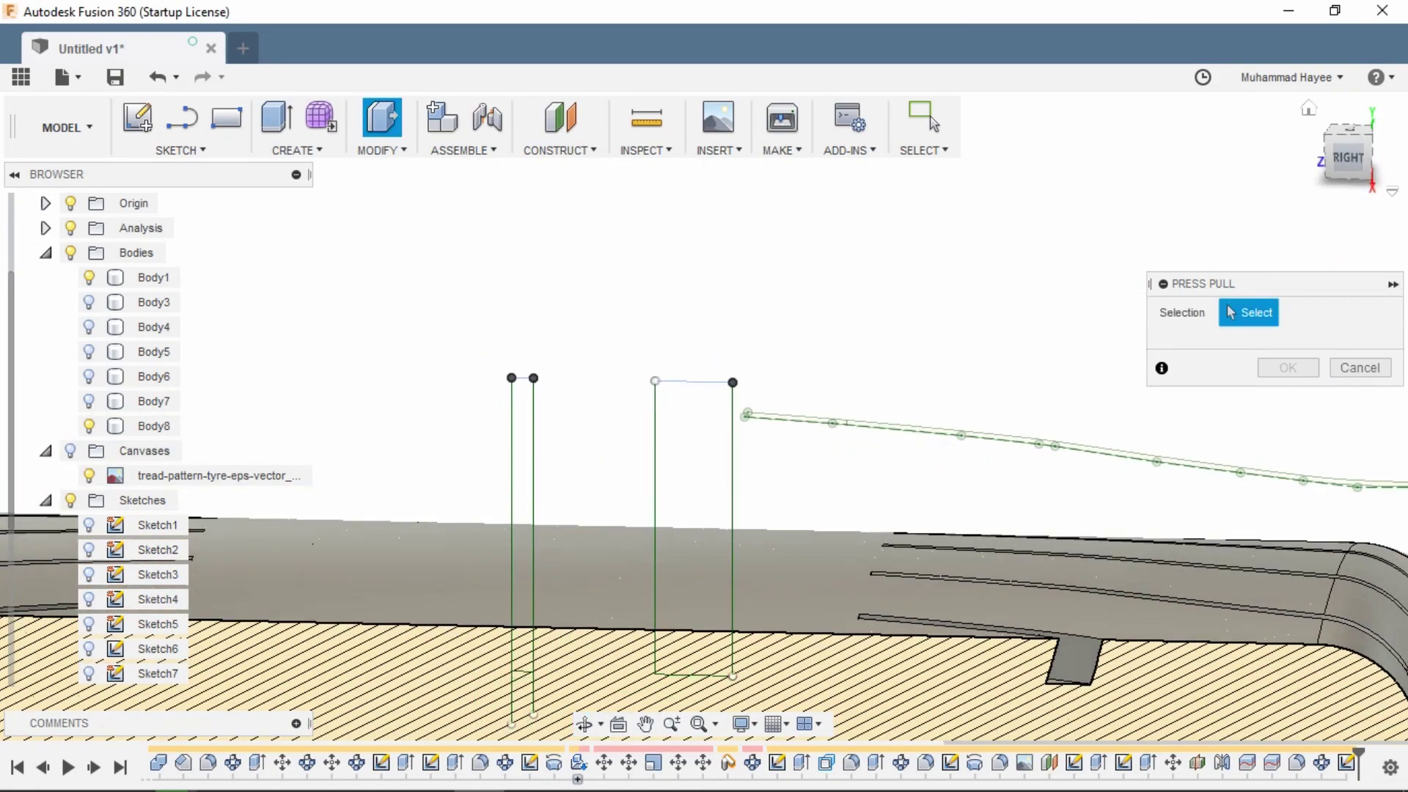
{"action": "key", "text": "Escape"}
Close the tops of the wide and narrow groove profiles with horizontal lines along the traced segments.
{"action": "left_click", "coordinate": [1350, 153]}
{"action": "scroll", "coordinate": [803, 295], "scroll_direction": "up", "scroll_amount": 3}
{"action": "key", "text": "l"}
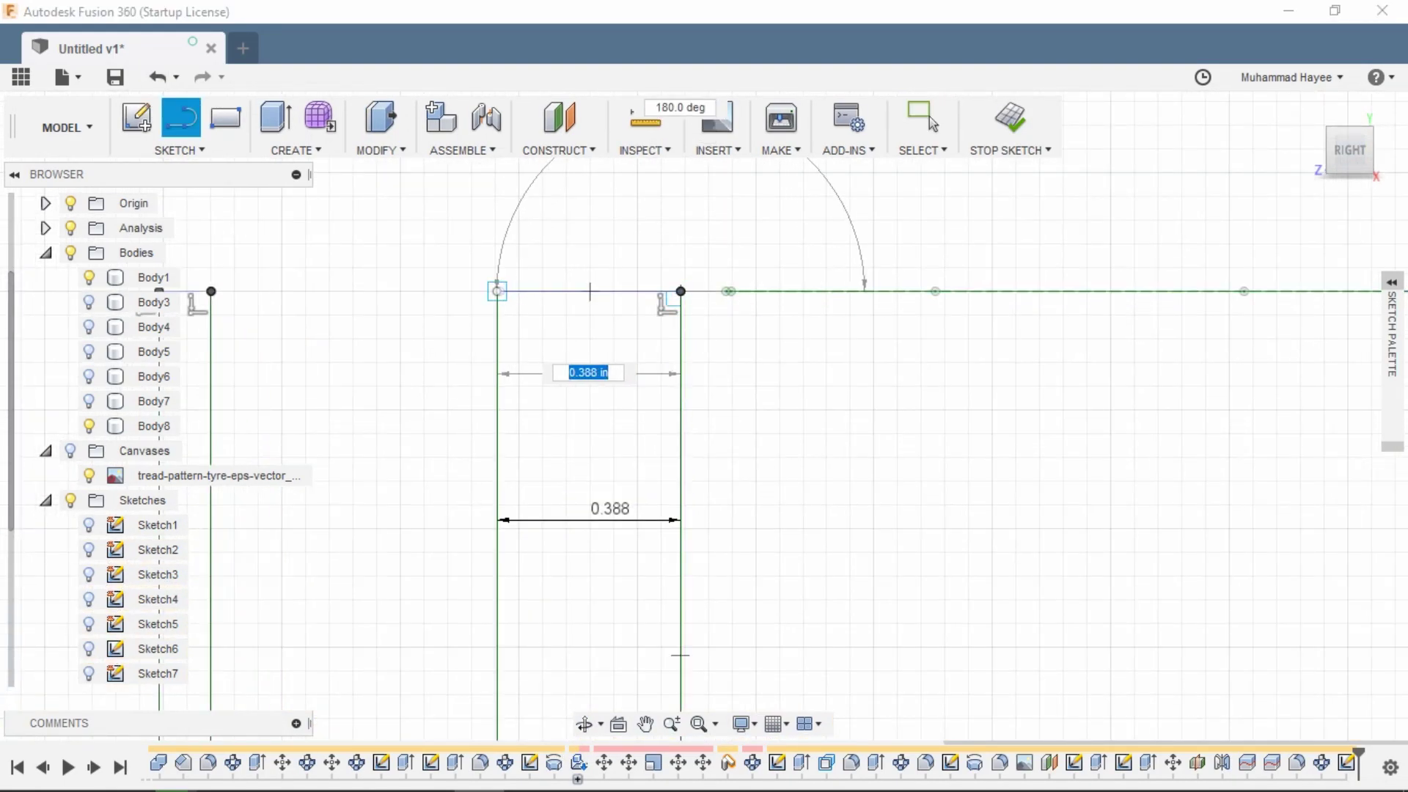
{"action": "scroll", "coordinate": [498, 291], "scroll_direction": "up", "scroll_amount": 3}
{"action": "left_click", "coordinate": [498, 292]}
{"action": "scroll", "coordinate": [497, 291], "scroll_direction": "down", "scroll_amount": 4}
{"action": "scroll", "coordinate": [282, 295], "scroll_direction": "down", "scroll_amount": 3}
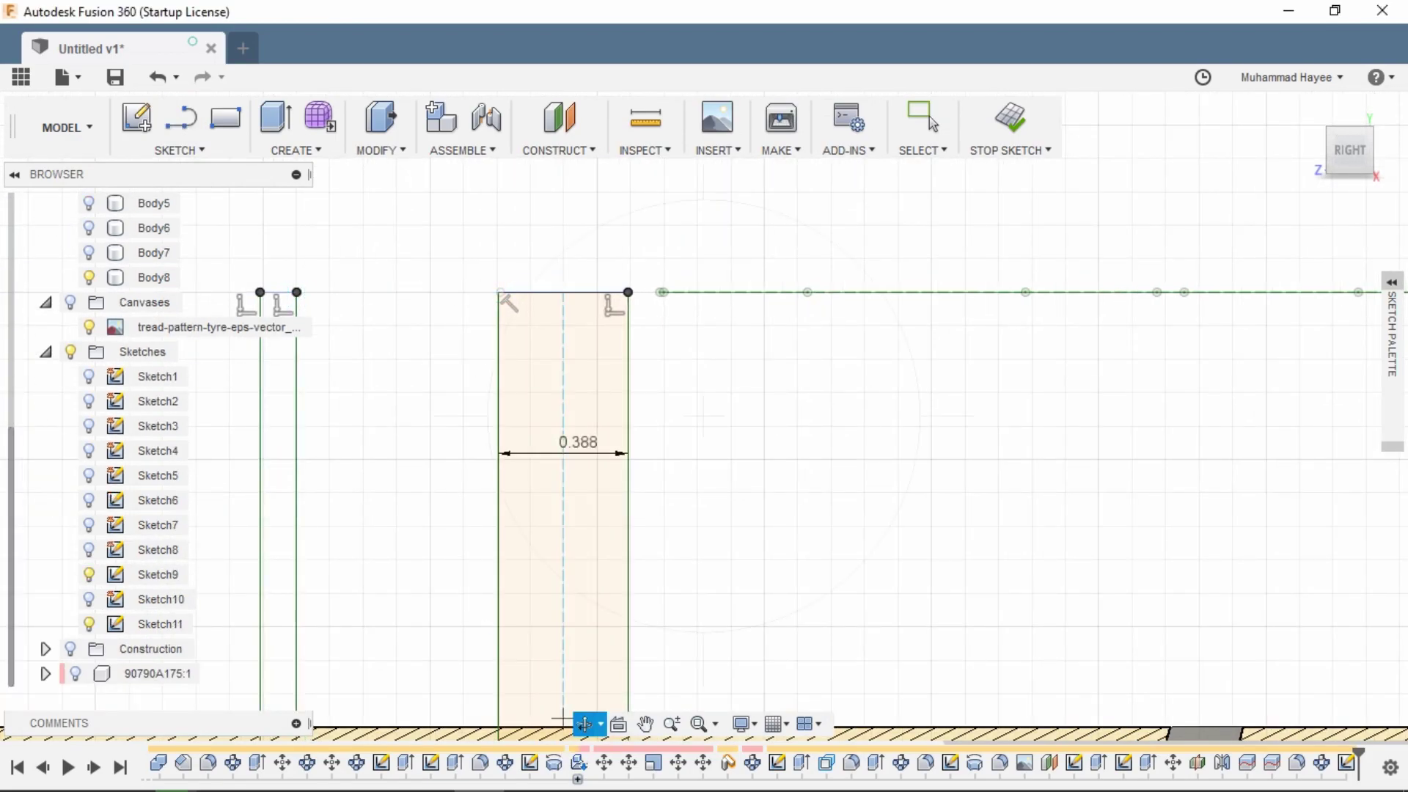
{"action": "scroll", "coordinate": [498, 293], "scroll_direction": "down", "scroll_amount": 2}
{"action": "scroll", "coordinate": [279, 311], "scroll_direction": "up", "scroll_amount": 4}
{"action": "left_click", "coordinate": [673, 225]}
{"action": "scroll", "coordinate": [673, 225], "scroll_direction": "down", "scroll_amount": 5}
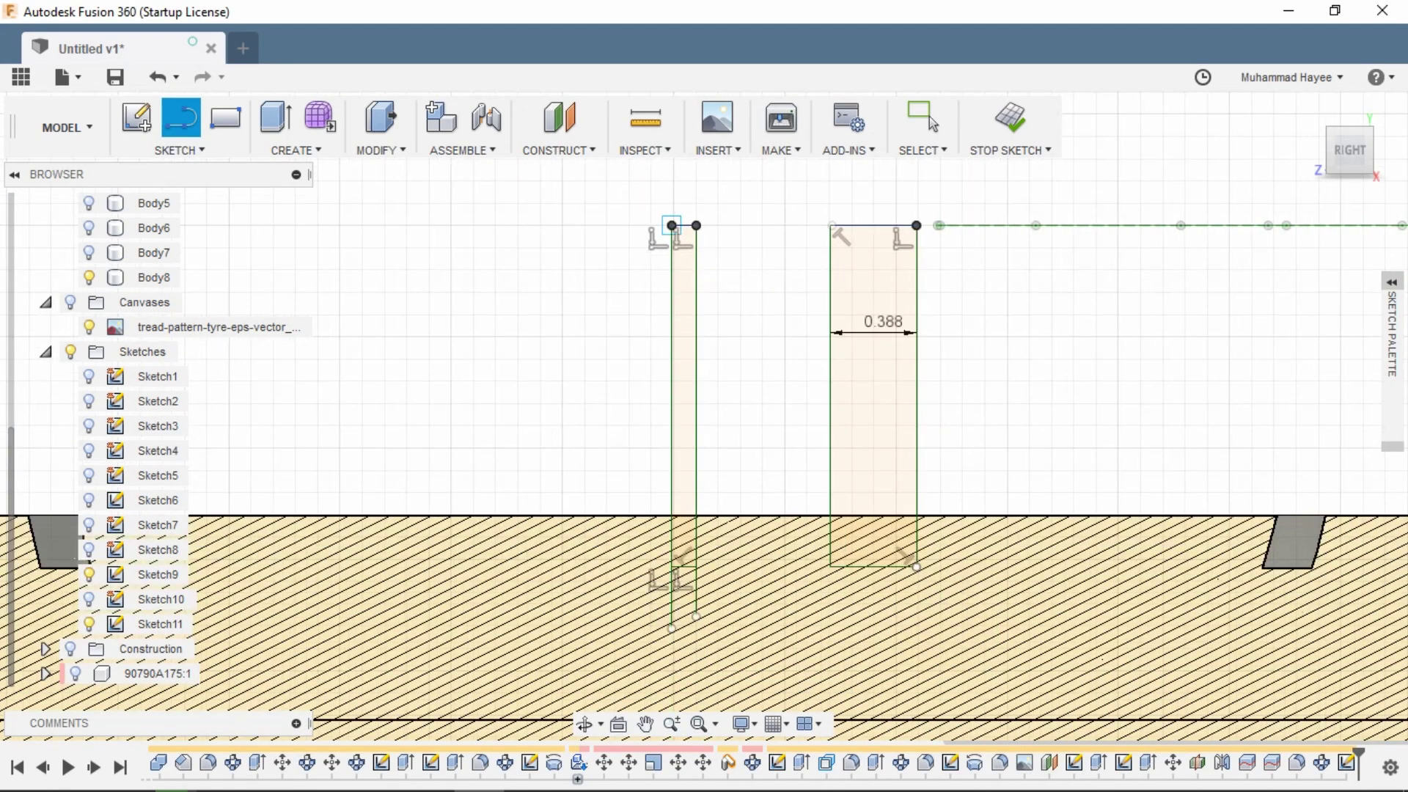
Select both closed groove profiles for an extrusion and hide the section analysis.
{"action": "key", "text": "Escape"}
{"action": "left_click", "coordinate": [872, 385]}
{"action": "left_click", "coordinate": [686, 402], "text": "ctrl"}
{"action": "scroll", "coordinate": [686, 402], "scroll_direction": "down", "scroll_amount": 4}
{"action": "key", "text": "e"}
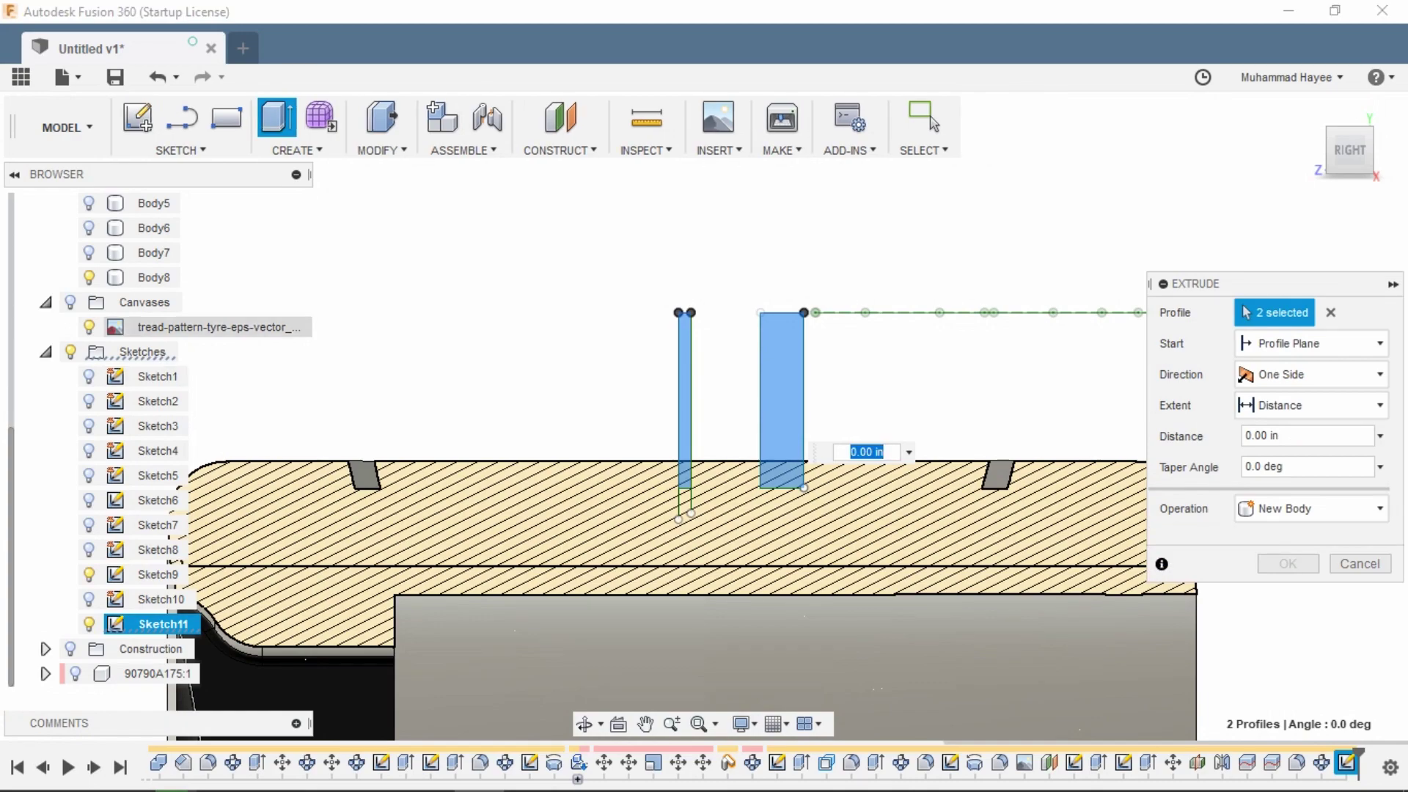
{"action": "scroll", "coordinate": [110, 330], "scroll_direction": "up", "scroll_amount": 4}
{"action": "left_click", "coordinate": [70, 278]}
{"action": "middle_click_drag", "start_coordinate": [660, 367], "coordinate": [528, 469], "text": "shift"}
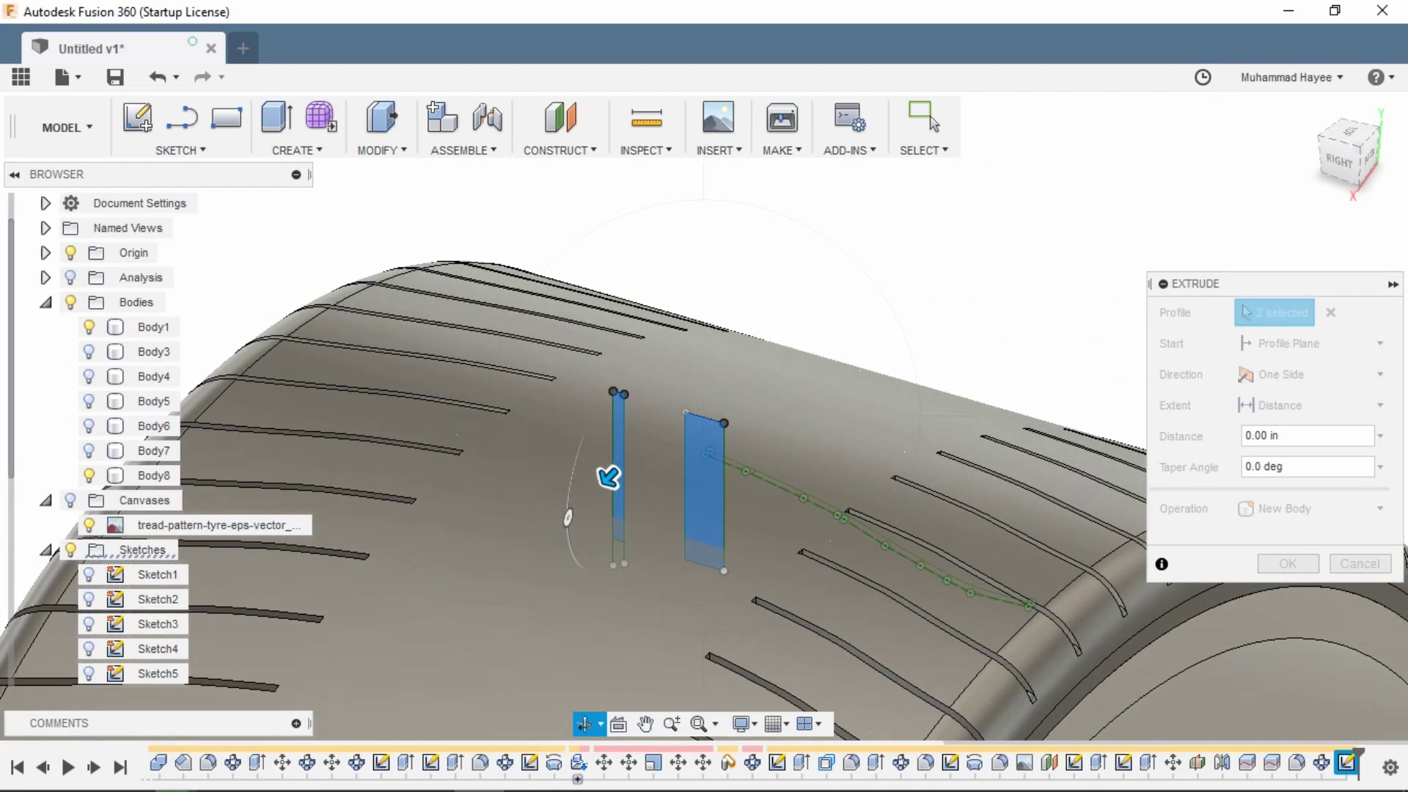
{"action": "left_click", "coordinate": [297, 150]}
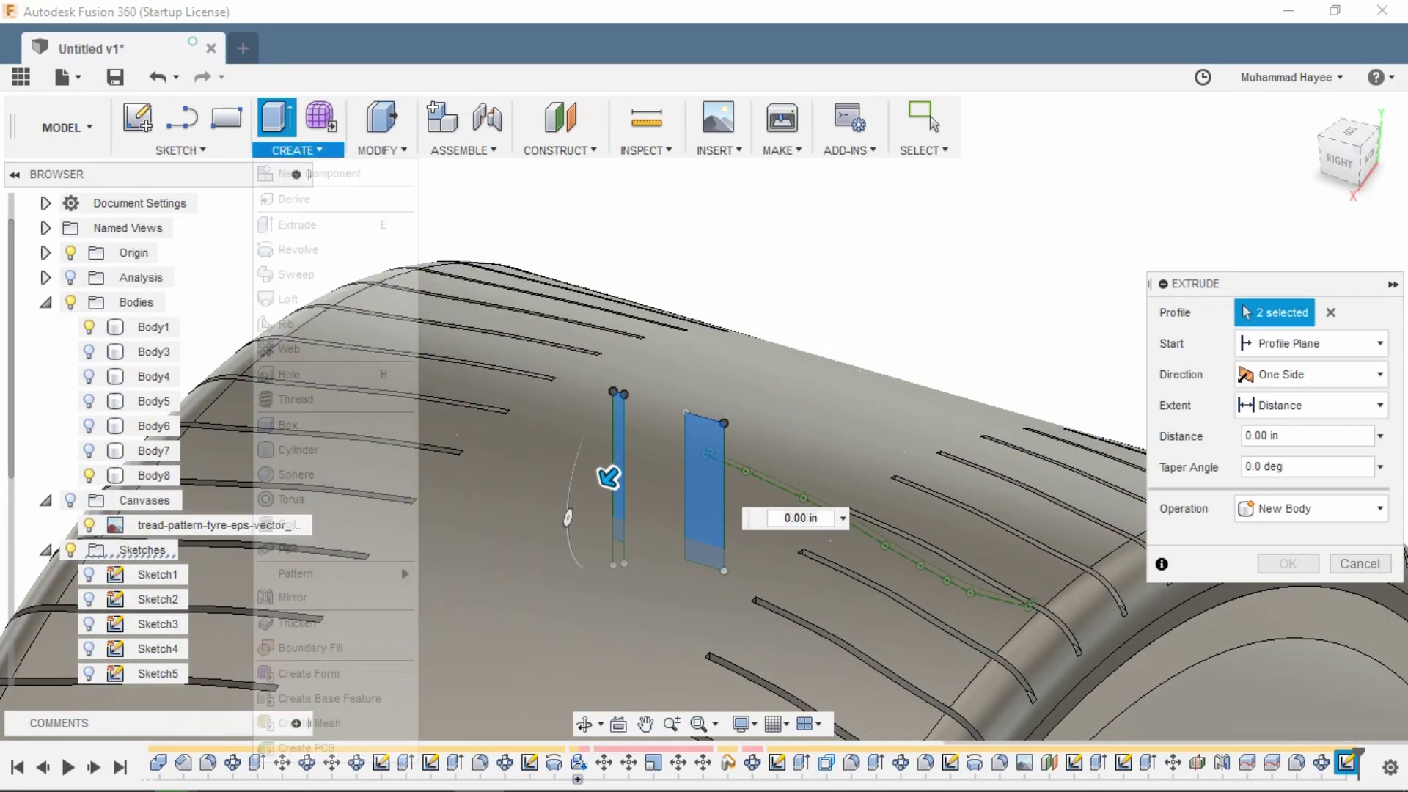
{"action": "mouse_move", "coordinate": [330, 574]}
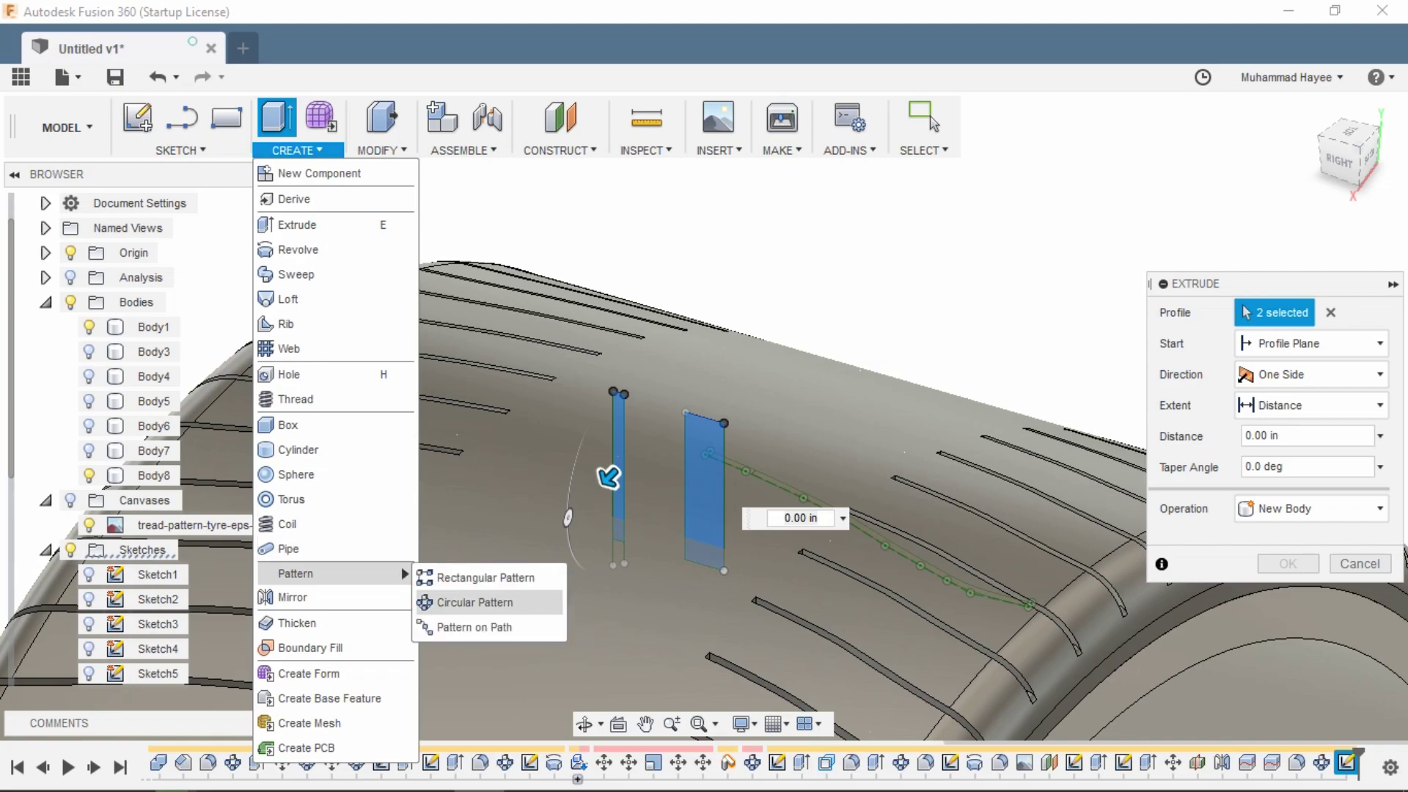
{"action": "left_click", "coordinate": [447, 601]}
{"action": "key", "text": "Escape"}
Revolve both groove profiles 360 degrees around the wheel's central Z axis as a cut into the tyre.
{"action": "scroll", "coordinate": [619, 470], "scroll_direction": "up", "scroll_amount": 3}
{"action": "left_click", "coordinate": [618, 469], "text": "ctrl"}
{"action": "left_click", "coordinate": [297, 150]}
{"action": "left_click", "coordinate": [308, 249]}
{"action": "scroll", "coordinate": [786, 297], "scroll_direction": "down", "scroll_amount": 3}
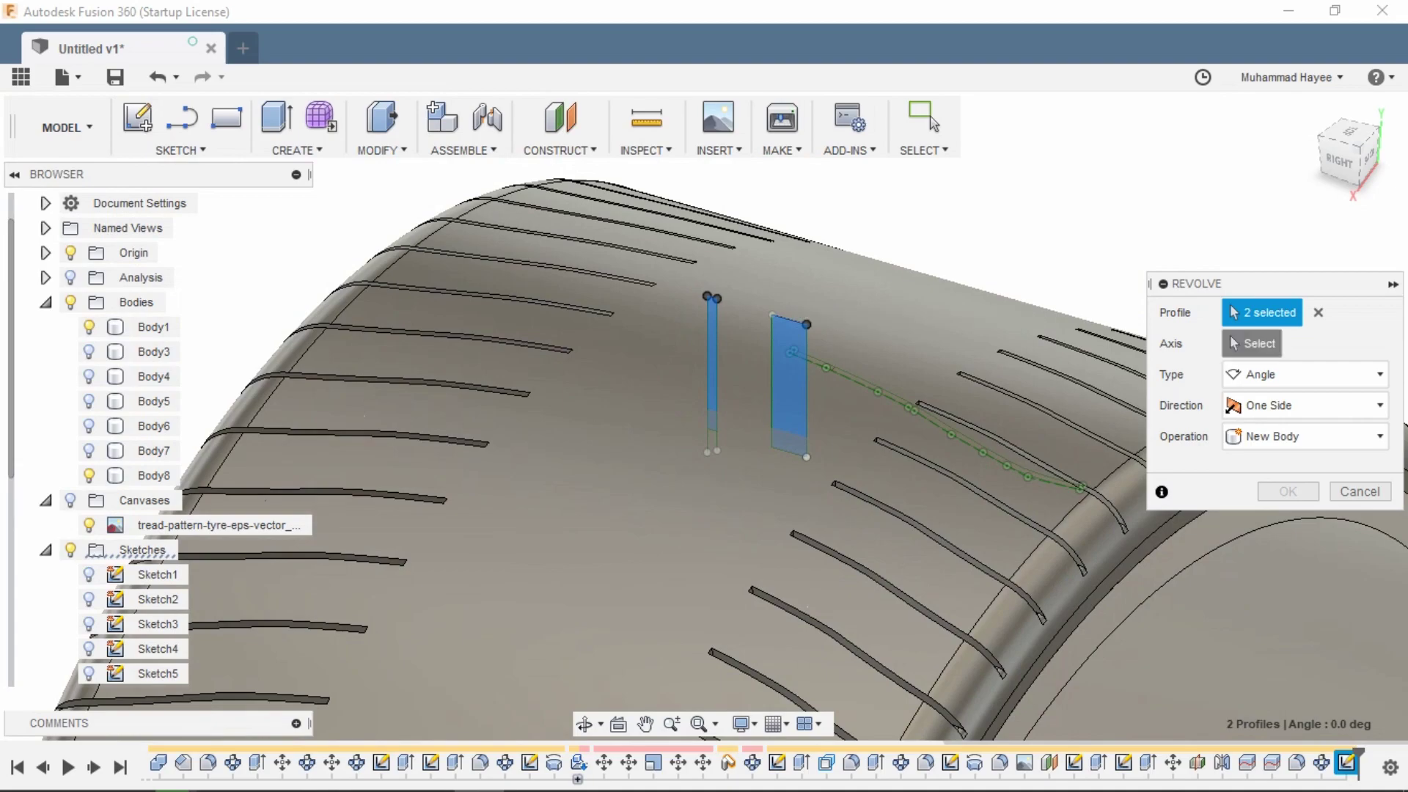
{"action": "left_click", "coordinate": [1253, 344]}
{"action": "scroll", "coordinate": [733, 463], "scroll_direction": "down", "scroll_amount": 4}
{"action": "left_click", "coordinate": [785, 708]}
{"action": "key", "text": "Return"}
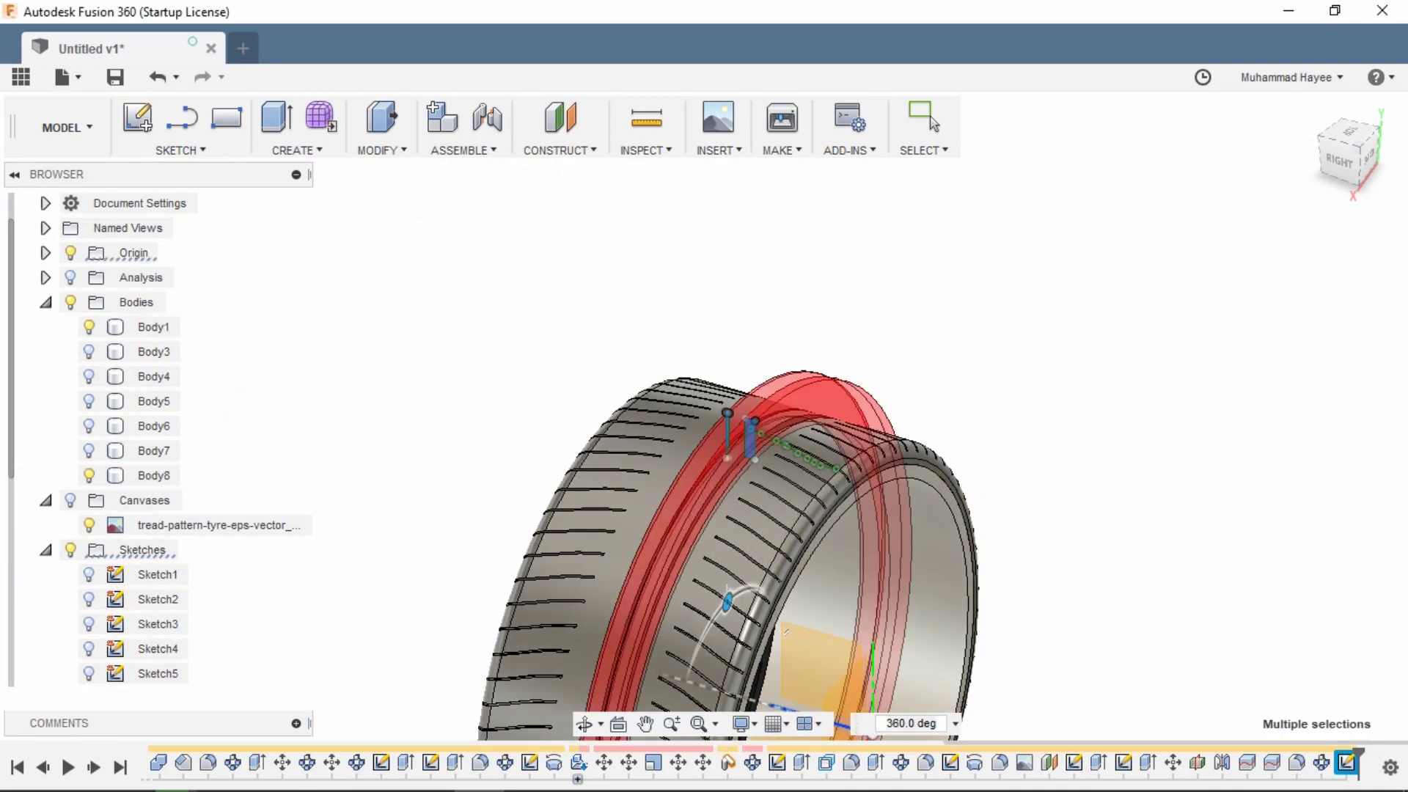
{"action": "scroll", "coordinate": [689, 464], "scroll_direction": "up", "scroll_amount": 4}
{"action": "middle_click_drag", "start_coordinate": [690, 464], "coordinate": [888, 455], "text": "shift"}
{"action": "scroll", "coordinate": [689, 410], "scroll_direction": "up", "scroll_amount": 3}
{"action": "left_click_drag", "start_coordinate": [888, 454], "coordinate": [623, 440]}
{"action": "key", "text": "Escape"}
Select faces of the wide circumferential groove and make the construction planes visible.
{"action": "scroll", "coordinate": [689, 411], "scroll_direction": "up", "scroll_amount": 3}
{"action": "left_click", "coordinate": [689, 410]}
{"action": "left_click", "coordinate": [774, 469], "text": "ctrl"}
{"action": "left_click", "coordinate": [585, 724]}
{"action": "left_click", "coordinate": [933, 123]}
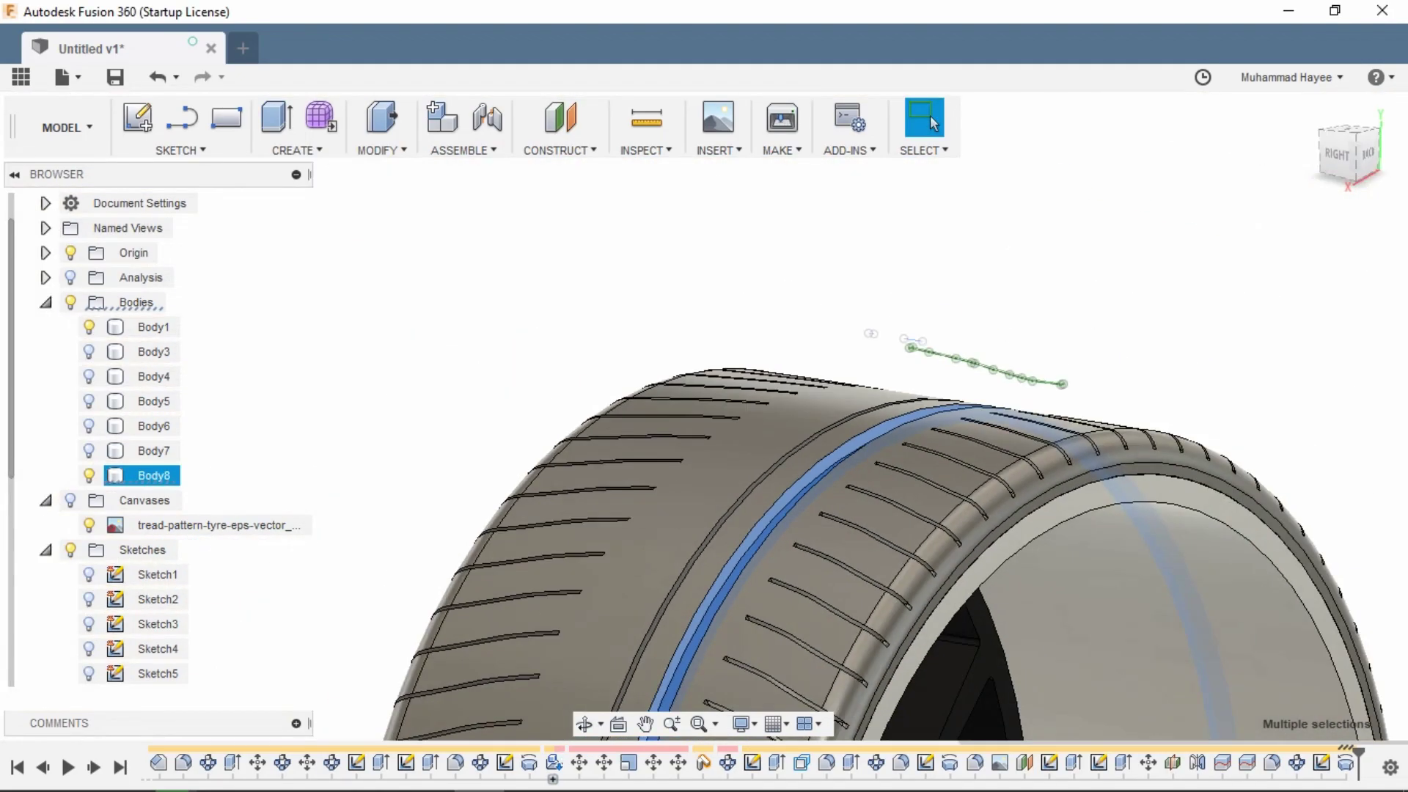
{"action": "scroll", "coordinate": [110, 470], "scroll_direction": "down", "scroll_amount": 4}
{"action": "left_click", "coordinate": [70, 649]}
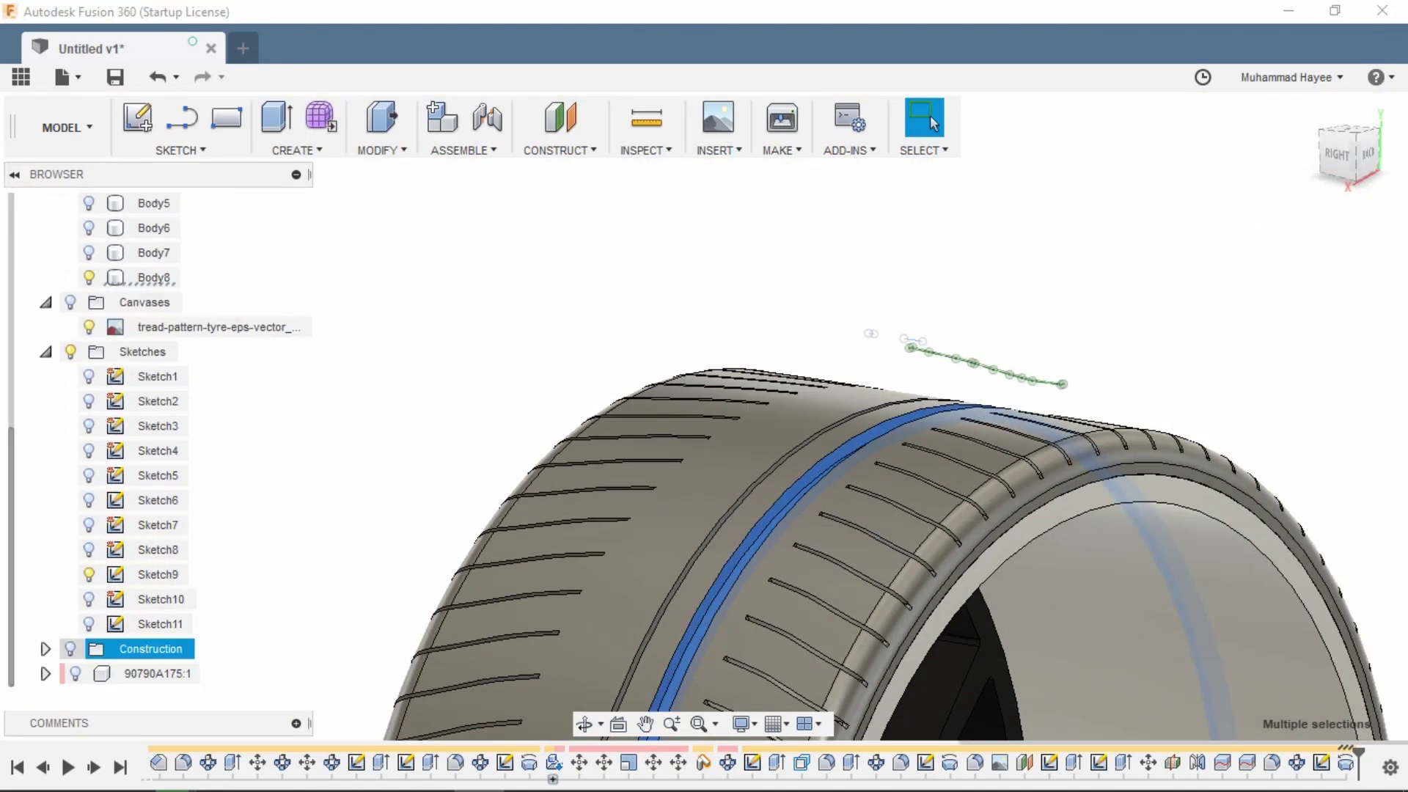
Mirror the floor and side-wall faces of the wide circumferential groove across the construction plane at the tyre's middle.
{"action": "key", "text": "Escape"}
{"action": "scroll", "coordinate": [752, 523], "scroll_direction": "up", "scroll_amount": 5}
{"action": "left_click", "coordinate": [778, 543]}
{"action": "left_click", "coordinate": [810, 563], "text": "ctrl"}
{"action": "middle_click_drag", "start_coordinate": [810, 564], "coordinate": [990, 572], "text": "shift"}
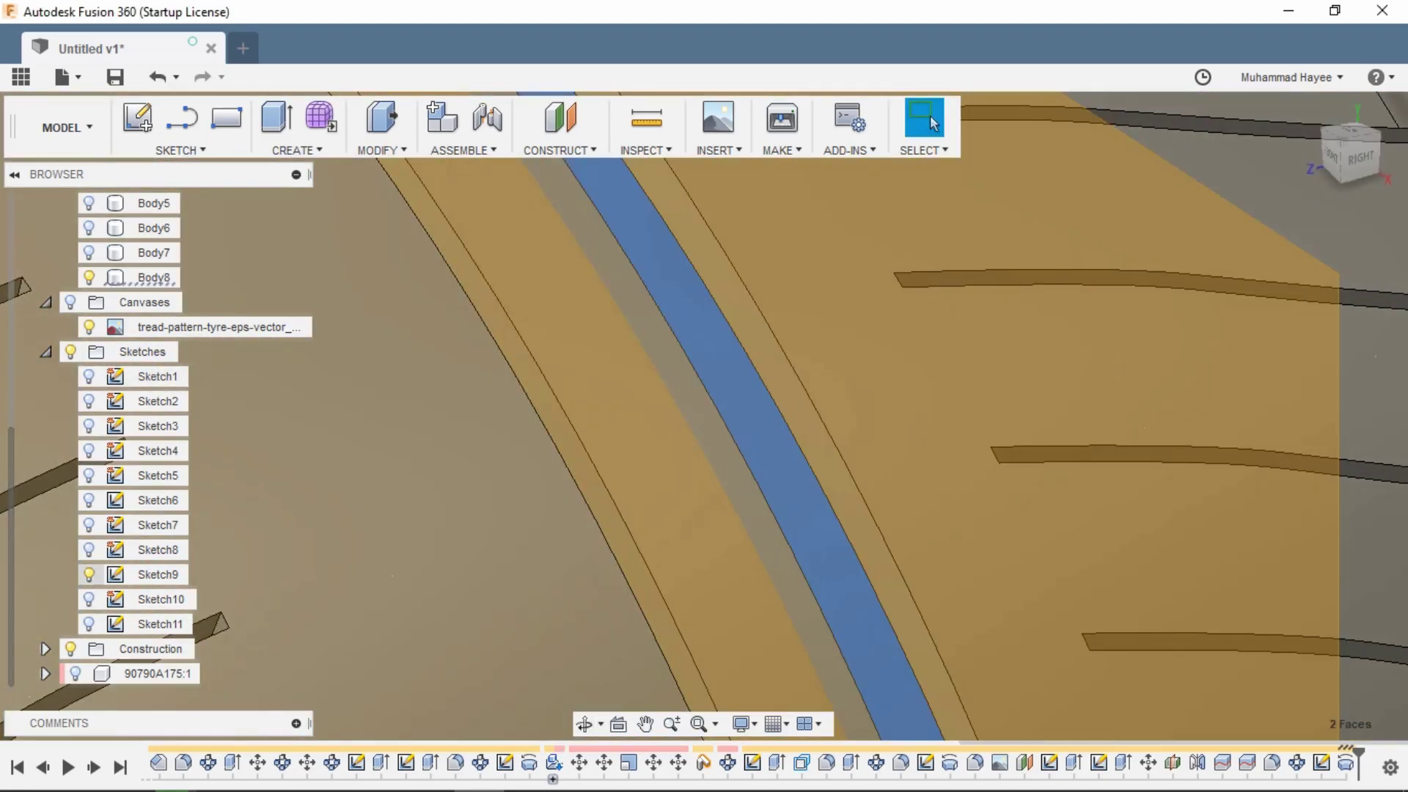
{"action": "left_click", "coordinate": [70, 649]}
{"action": "left_click", "coordinate": [851, 514], "text": "ctrl"}
{"action": "left_click", "coordinate": [70, 649]}
{"action": "left_click", "coordinate": [299, 150]}
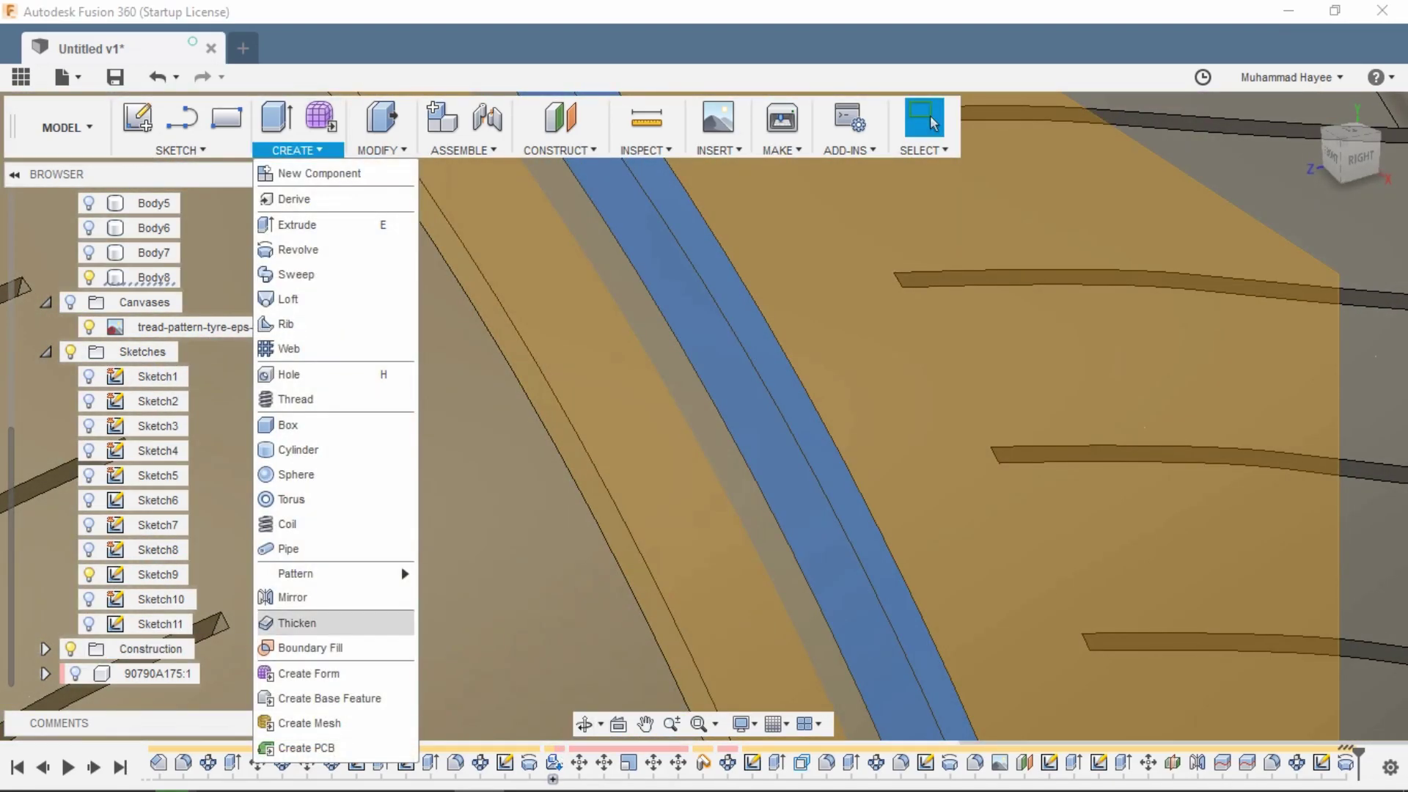
{"action": "left_click", "coordinate": [324, 597]}
{"action": "scroll", "coordinate": [324, 597], "scroll_direction": "down", "scroll_amount": 4}
{"action": "left_click", "coordinate": [1267, 374]}
{"action": "left_click", "coordinate": [685, 506]}
{"action": "left_click", "coordinate": [1289, 430]}
Collapse the sketch list and hide the construction planes.
{"action": "middle_click_drag", "start_coordinate": [1064, 513], "coordinate": [950, 534], "text": "shift"}
{"action": "left_click", "coordinate": [45, 352]}
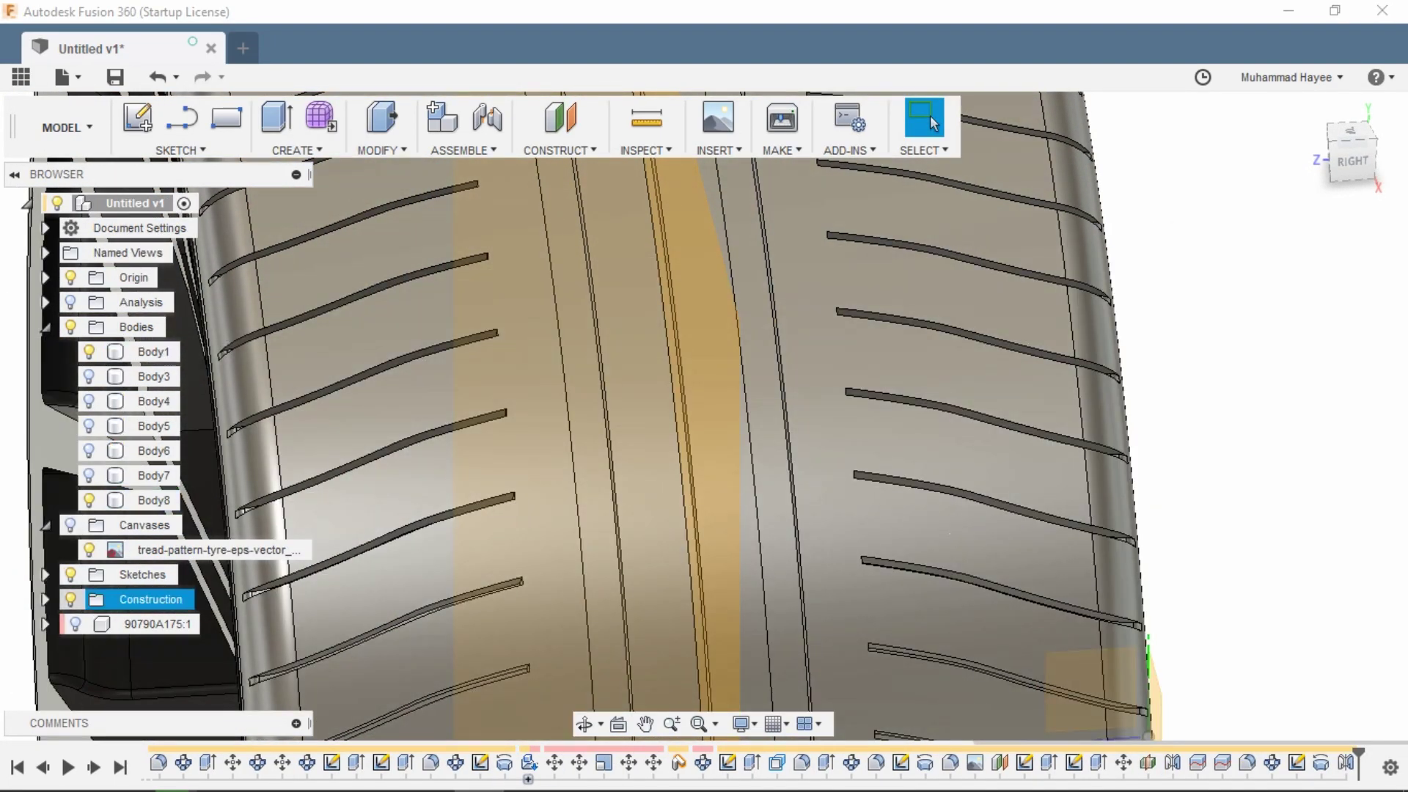
{"action": "left_click", "coordinate": [70, 599]}
{"action": "middle_click_drag", "start_coordinate": [950, 534], "coordinate": [808, 474], "text": "shift"}
{"action": "scroll", "coordinate": [808, 474], "scroll_direction": "down", "scroll_amount": 3}
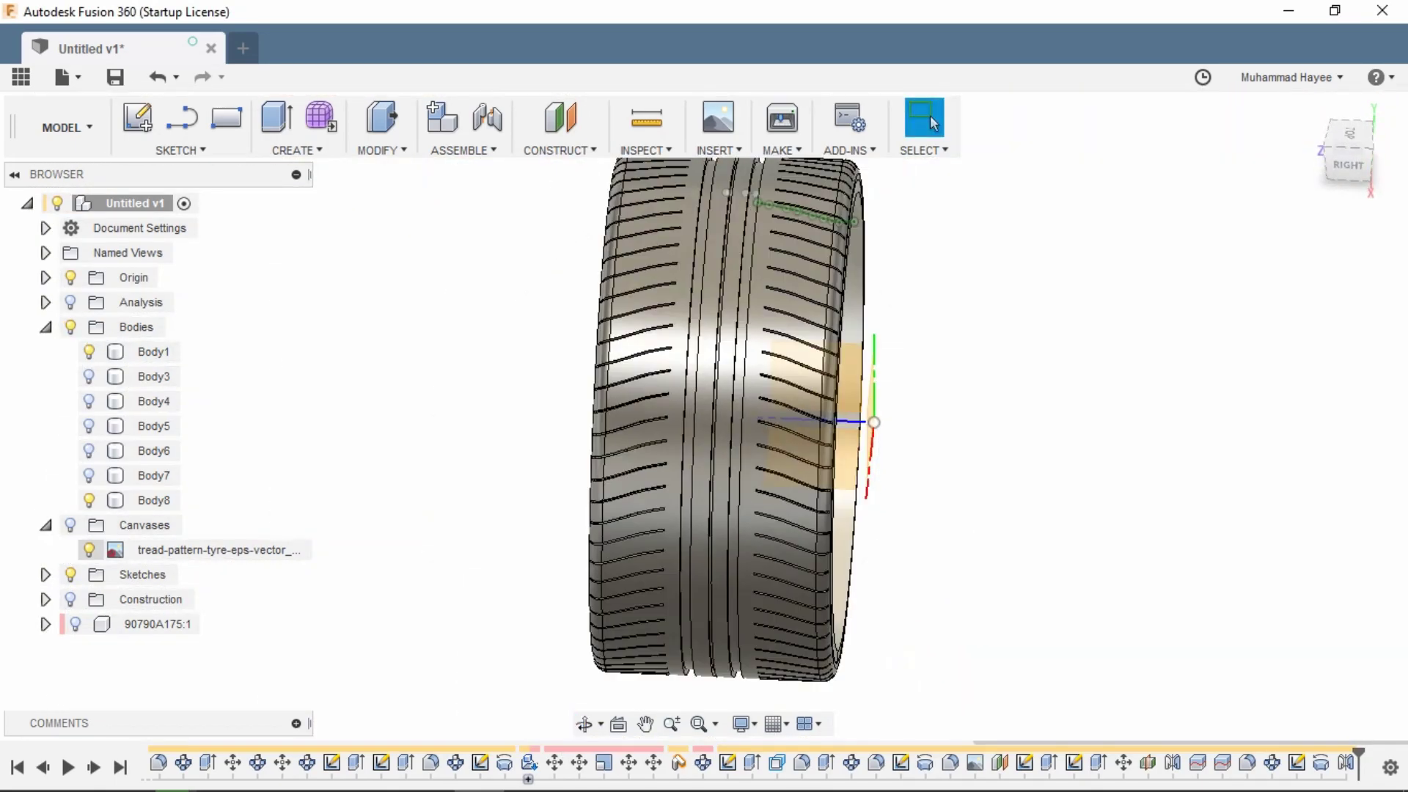
Show the tread-pattern canvas over the tyre from above and open the traced segment sketch for editing.
{"action": "left_click", "coordinate": [71, 525]}
{"action": "left_click", "coordinate": [1350, 133]}
{"action": "scroll", "coordinate": [821, 396], "scroll_direction": "up", "scroll_amount": 5}
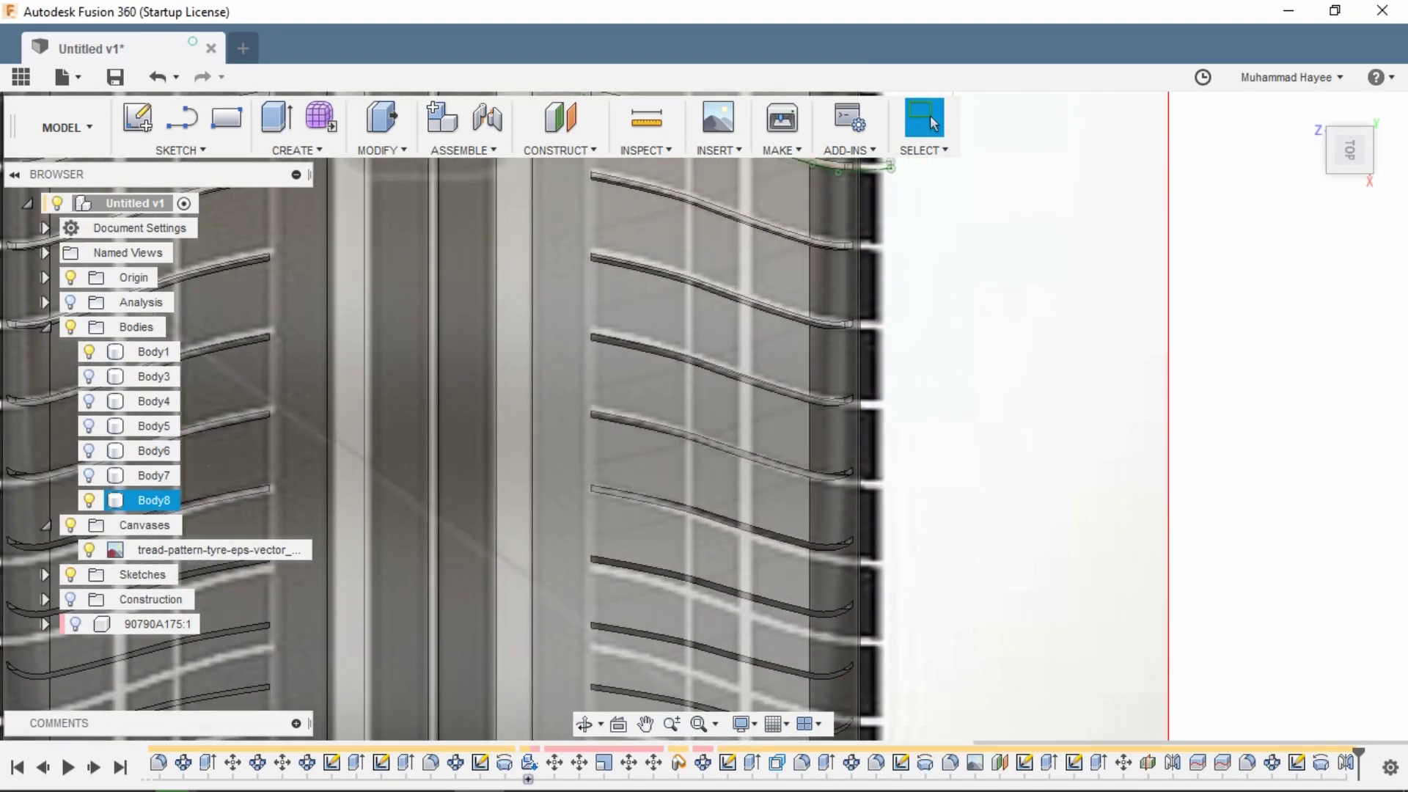
{"action": "scroll", "coordinate": [650, 443], "scroll_direction": "down", "scroll_amount": 3}
{"action": "middle_click_drag", "start_coordinate": [683, 345], "coordinate": [707, 440]}
{"action": "scroll", "coordinate": [822, 378], "scroll_direction": "up", "scroll_amount": 4}
{"action": "double_click", "coordinate": [667, 427]}
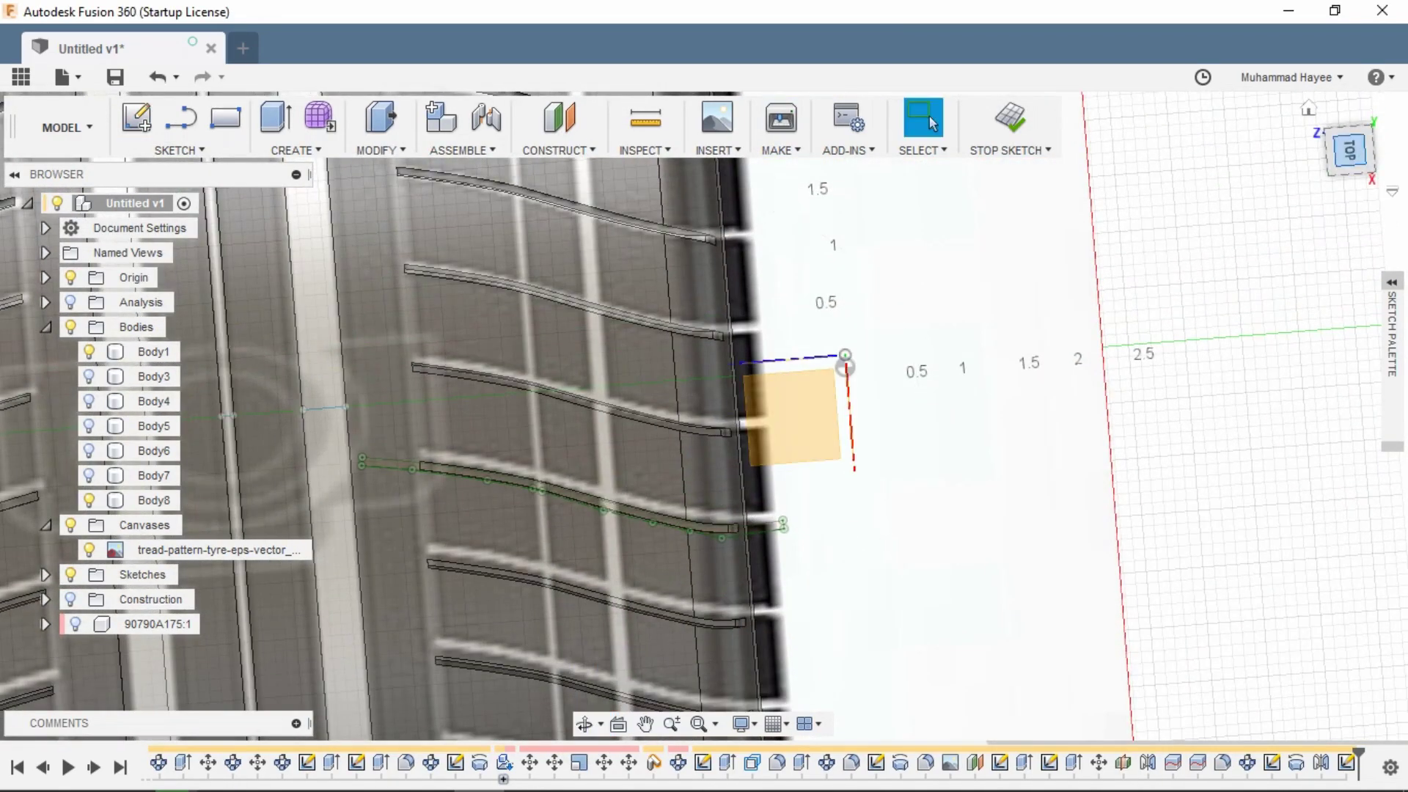
{"action": "scroll", "coordinate": [734, 367], "scroll_direction": "up", "scroll_amount": 4}
{"action": "scroll", "coordinate": [733, 367], "scroll_direction": "down", "scroll_amount": 3}
Trace the widths of the two thin circumferential tread lines among the side grooves with short horizontal lines, the narrower about 0.12 in.
{"action": "key", "text": "l"}
{"action": "scroll", "coordinate": [699, 398], "scroll_direction": "up", "scroll_amount": 3}
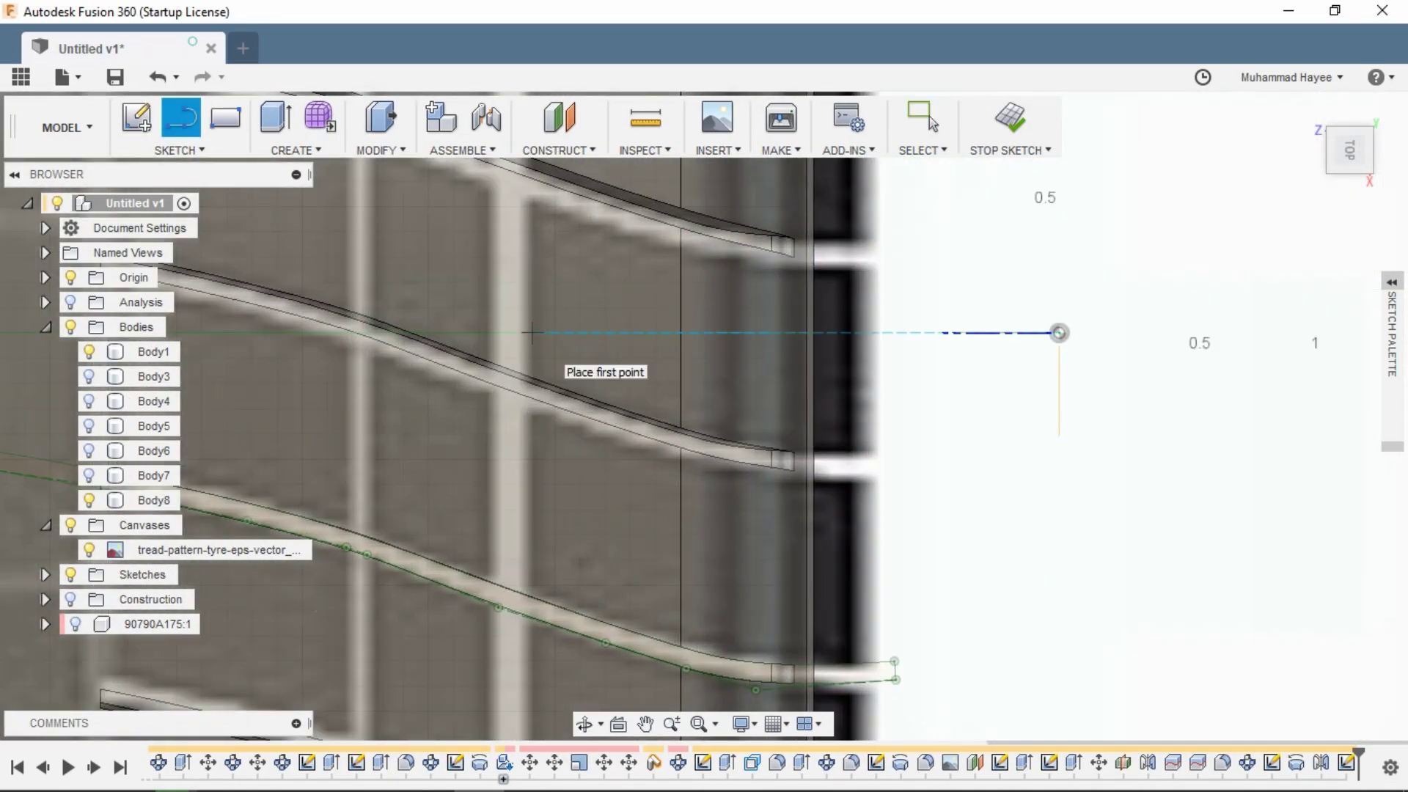
{"action": "scroll", "coordinate": [533, 333], "scroll_direction": "up", "scroll_amount": 2}
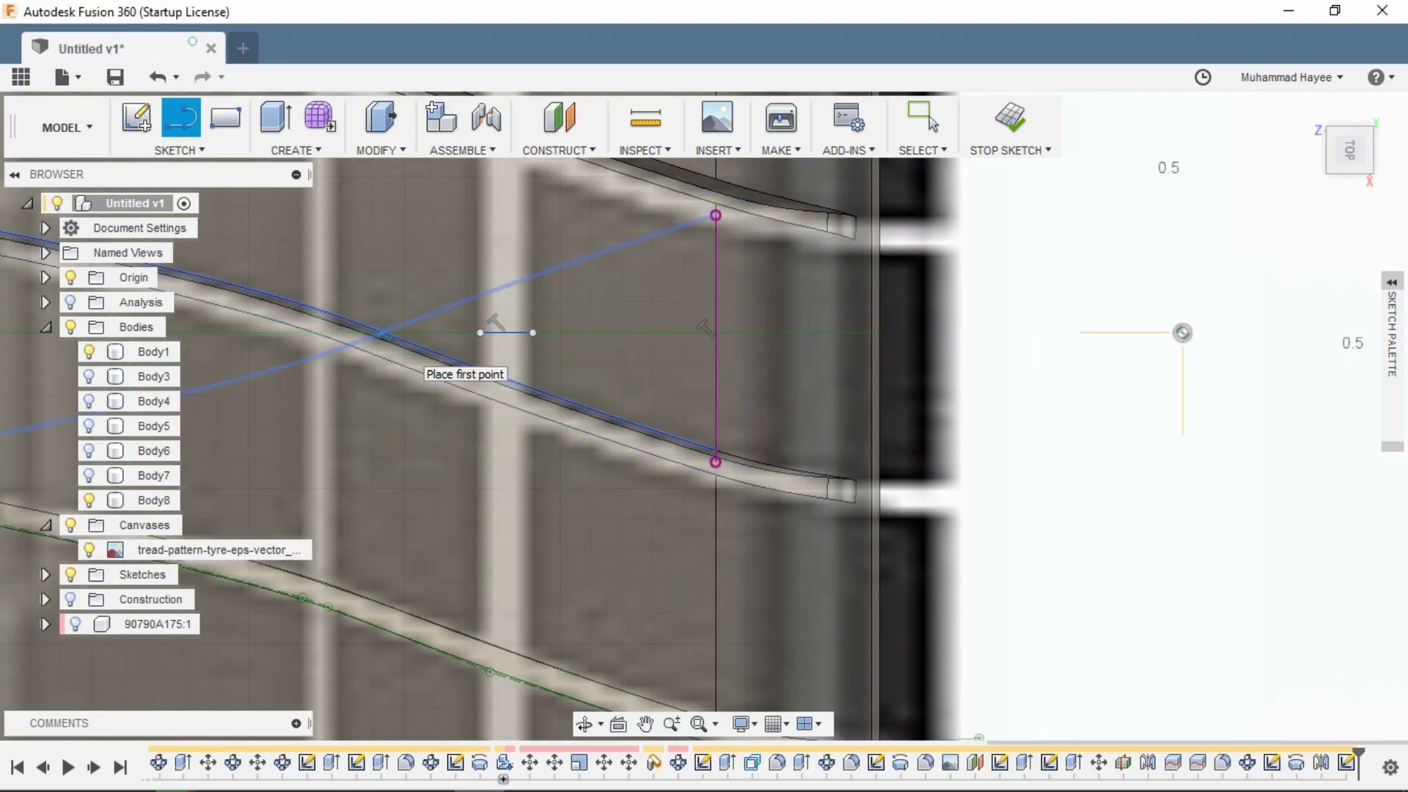
{"action": "middle_click_drag", "start_coordinate": [533, 333], "coordinate": [899, 407]}
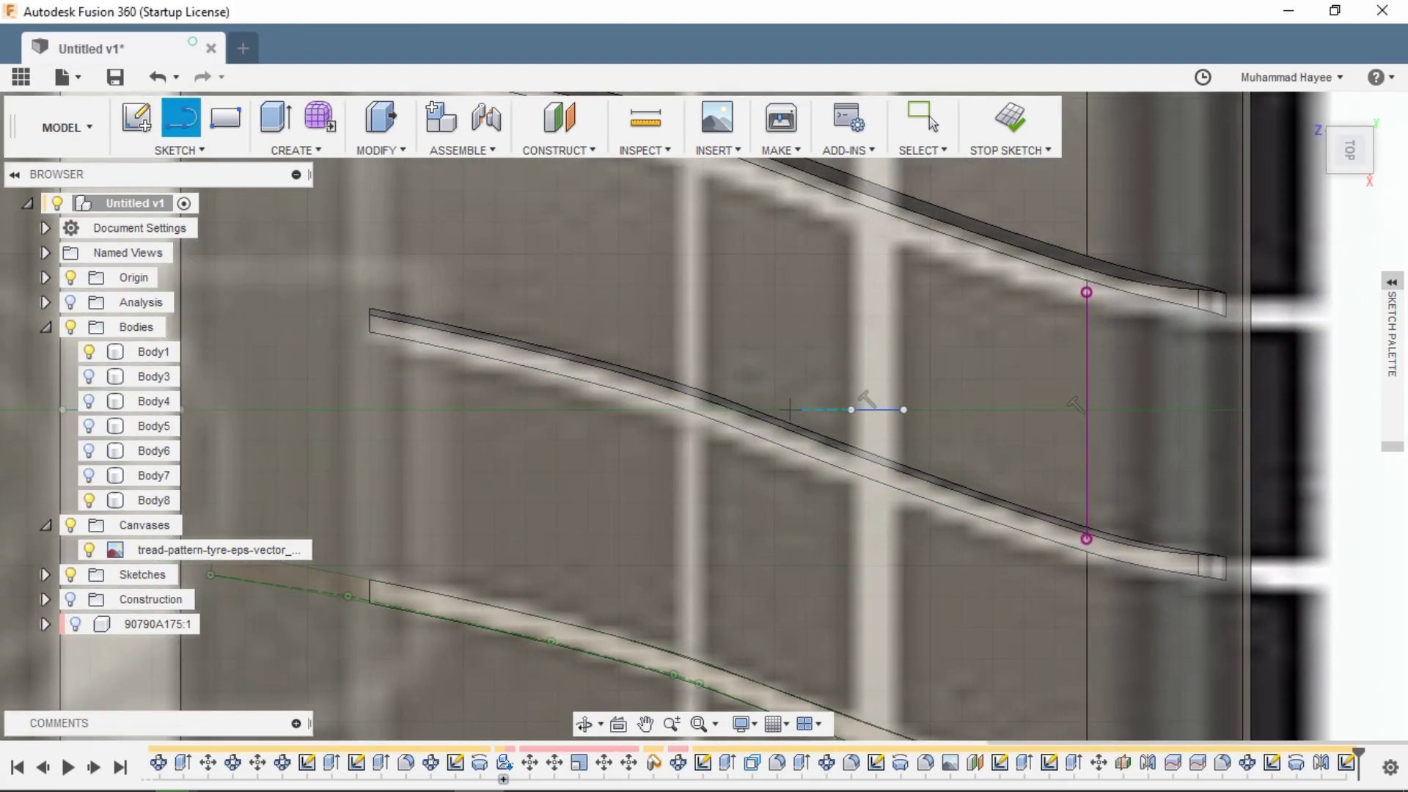
{"action": "scroll", "coordinate": [738, 446], "scroll_direction": "up", "scroll_amount": 5}
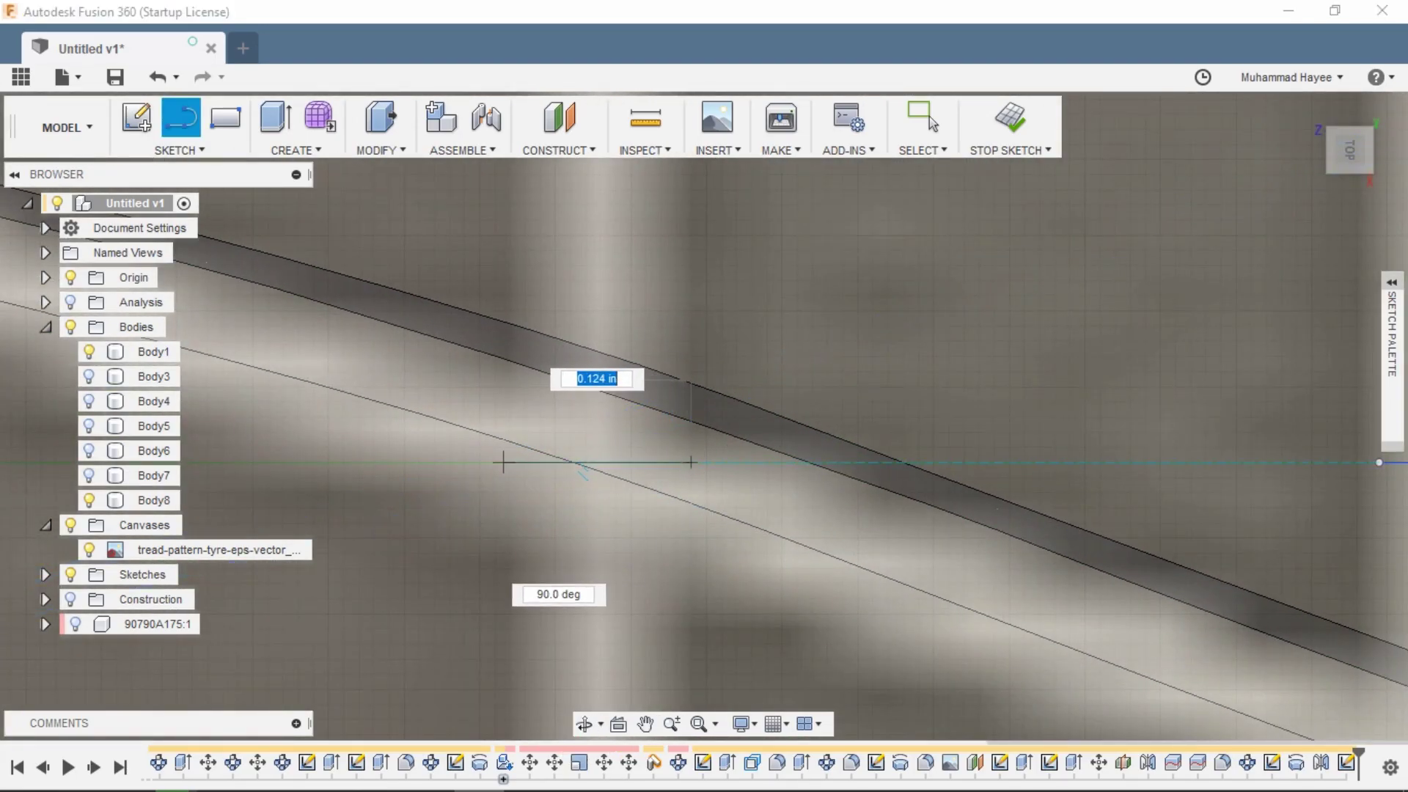
{"action": "scroll", "coordinate": [553, 464], "scroll_direction": "down", "scroll_amount": 4}
{"action": "scroll", "coordinate": [521, 418], "scroll_direction": "down", "scroll_amount": 3}
{"action": "key", "text": "Escape"}
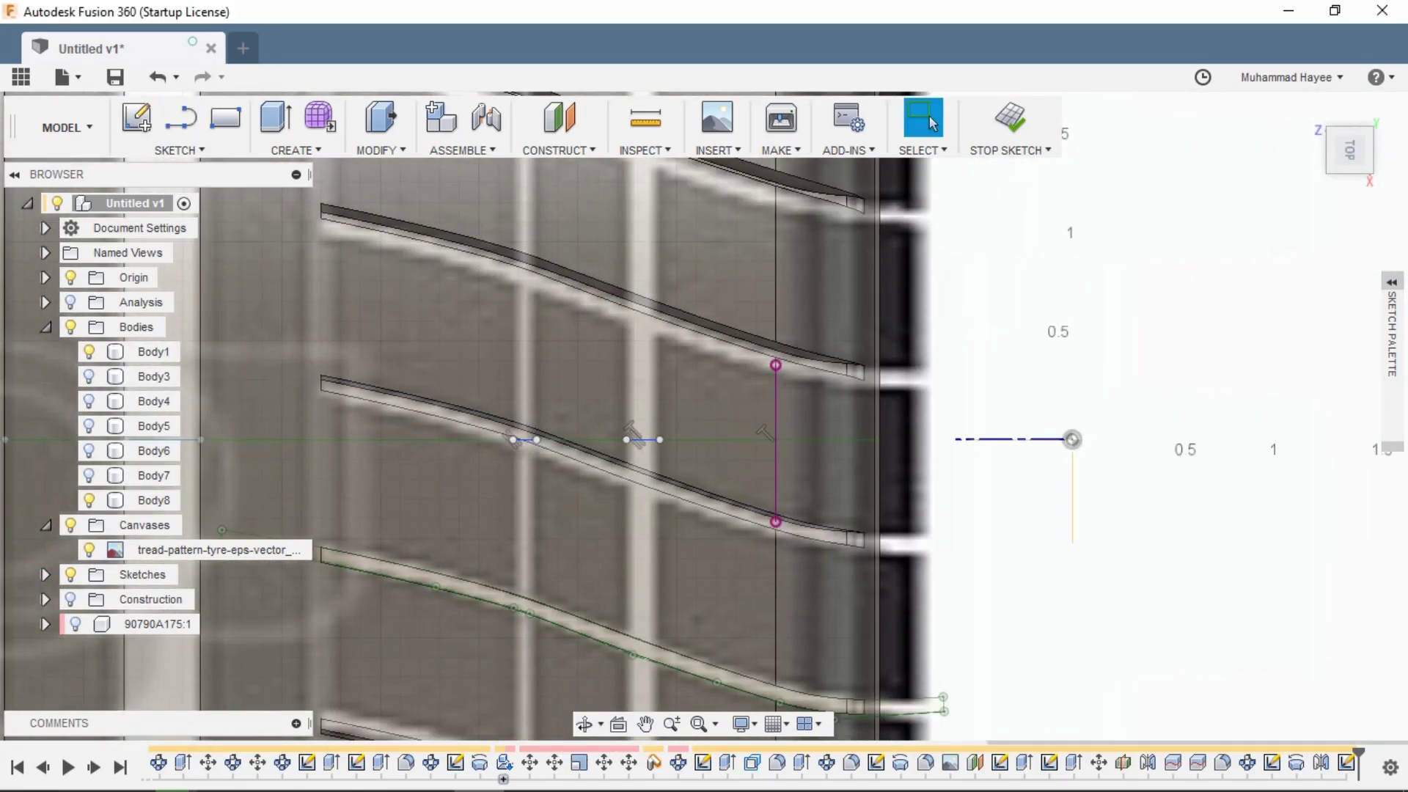
Fix both short traced lines in place and finish the sketch.
{"action": "scroll", "coordinate": [719, 337], "scroll_direction": "up", "scroll_amount": 1}
{"action": "scroll", "coordinate": [680, 512], "scroll_direction": "down", "scroll_amount": 1}
{"action": "scroll", "coordinate": [682, 511], "scroll_direction": "up", "scroll_amount": 3}
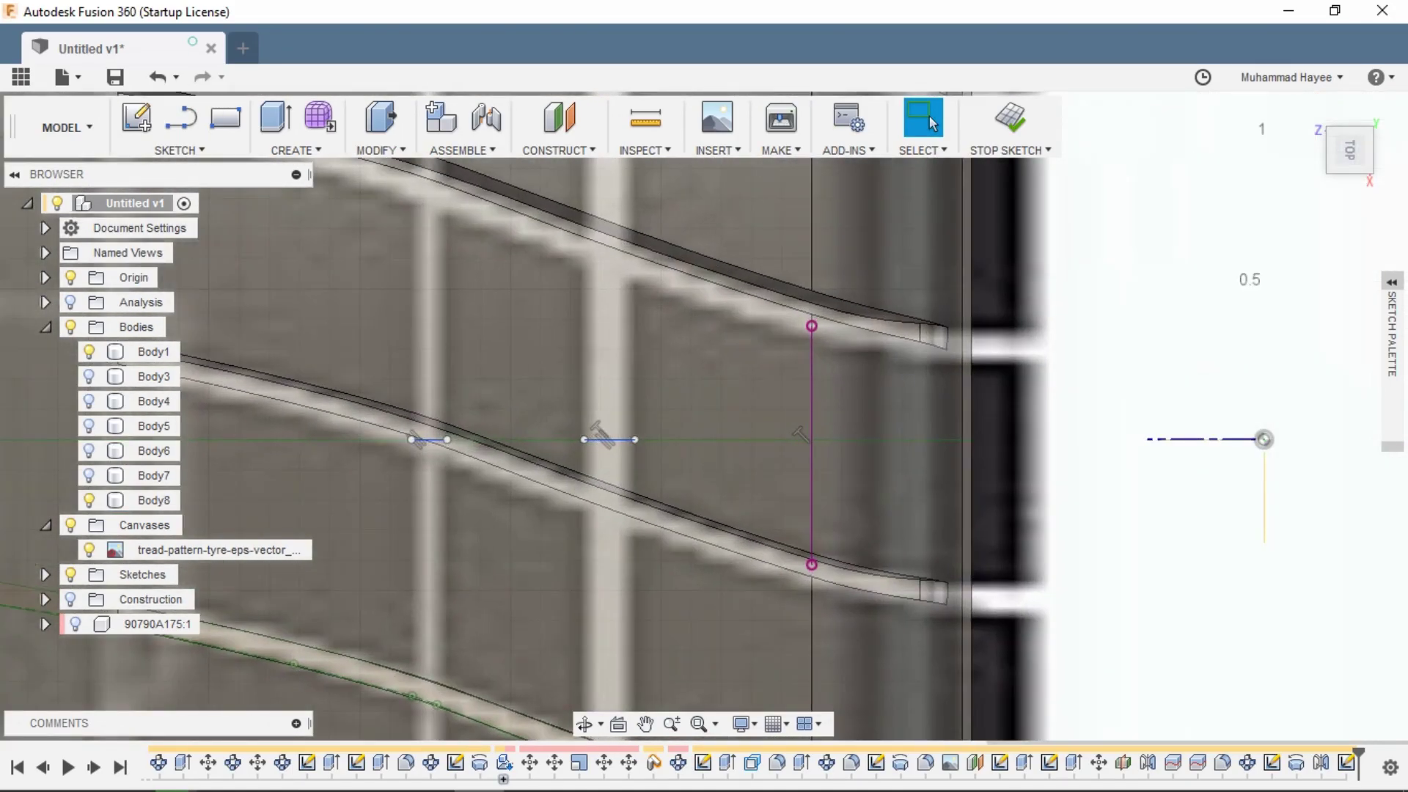
{"action": "scroll", "coordinate": [610, 438], "scroll_direction": "up", "scroll_amount": 3}
{"action": "left_click", "coordinate": [609, 439]}
{"action": "right_click", "coordinate": [305, 439]}
{"action": "left_click", "coordinate": [285, 645]}
{"action": "scroll", "coordinate": [611, 449], "scroll_direction": "down", "scroll_amount": 2}
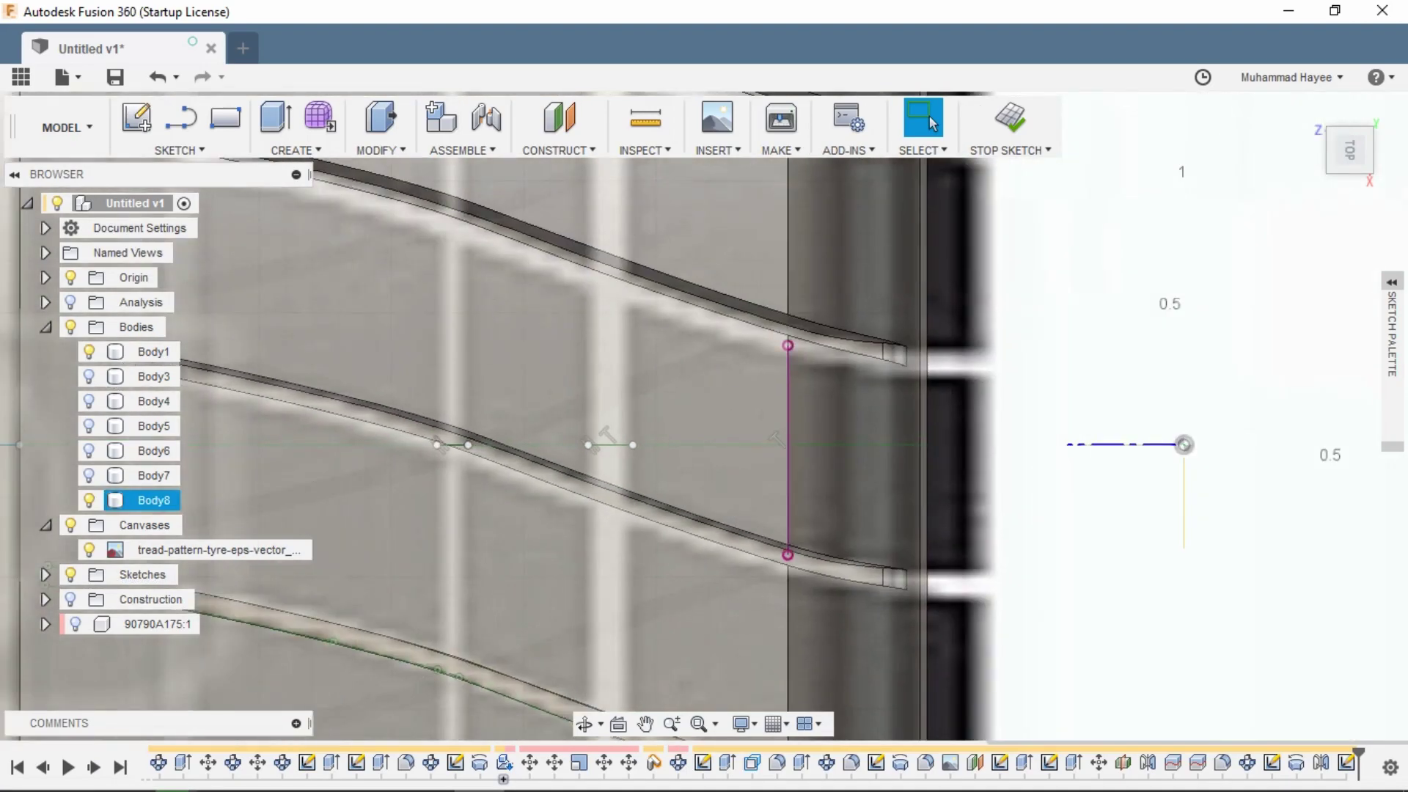
{"action": "left_click", "coordinate": [1391, 282]}
{"action": "left_click", "coordinate": [1354, 717]}
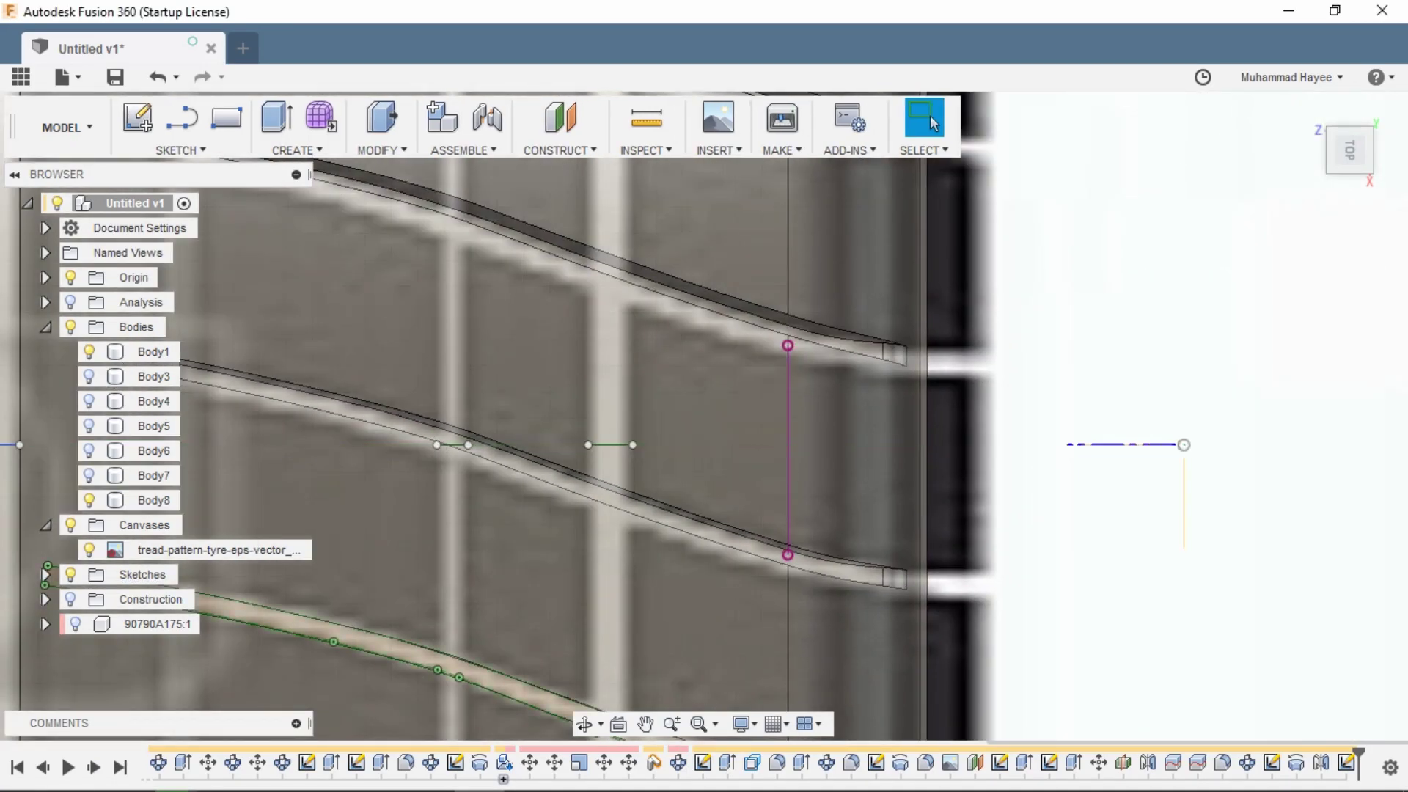
Start a new sketch on the origin plane that cuts lengthwise through the tyre section.
{"action": "scroll", "coordinate": [1138, 408], "scroll_direction": "down", "scroll_amount": 4}
{"action": "mouse_move", "coordinate": [1137, 409]}
{"action": "middle_mouse_down", "text": "shift"}
{"action": "mouse_move", "coordinate": [1034, 389]}
{"action": "mouse_move", "coordinate": [1026, 367]}
{"action": "middle_mouse_up", "text": "shift"}
{"action": "left_click", "coordinate": [45, 575]}
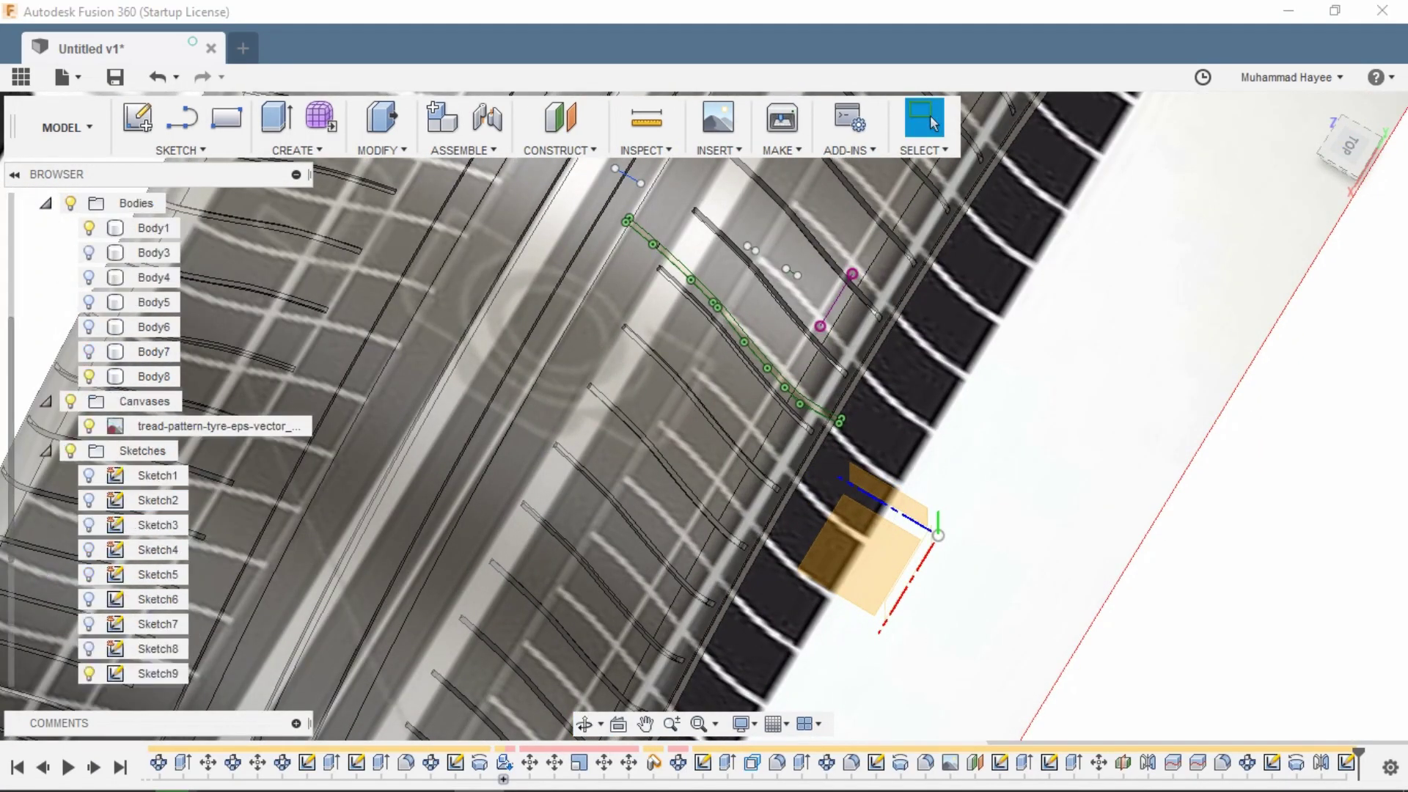
{"action": "left_click", "coordinate": [138, 117]}
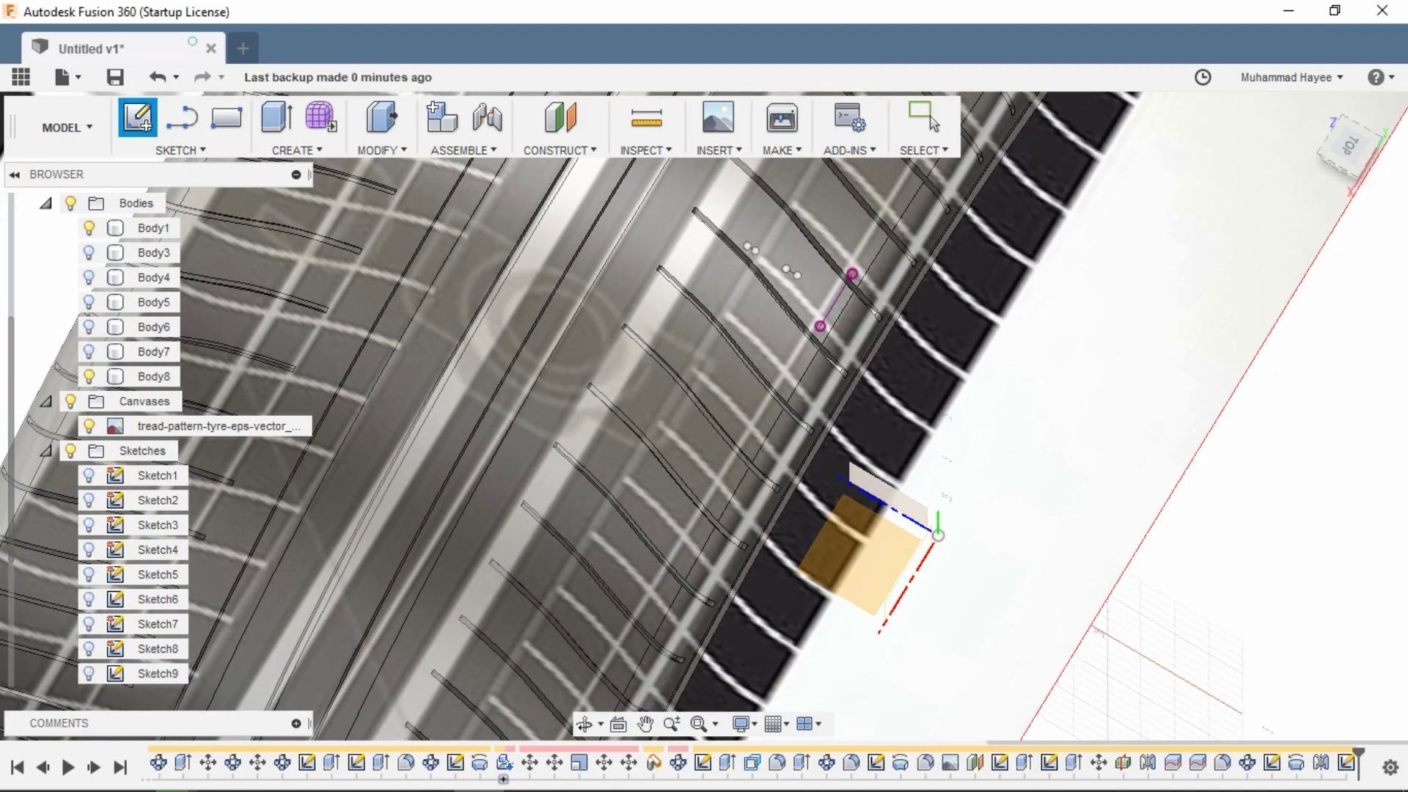
{"action": "left_click", "coordinate": [862, 554]}
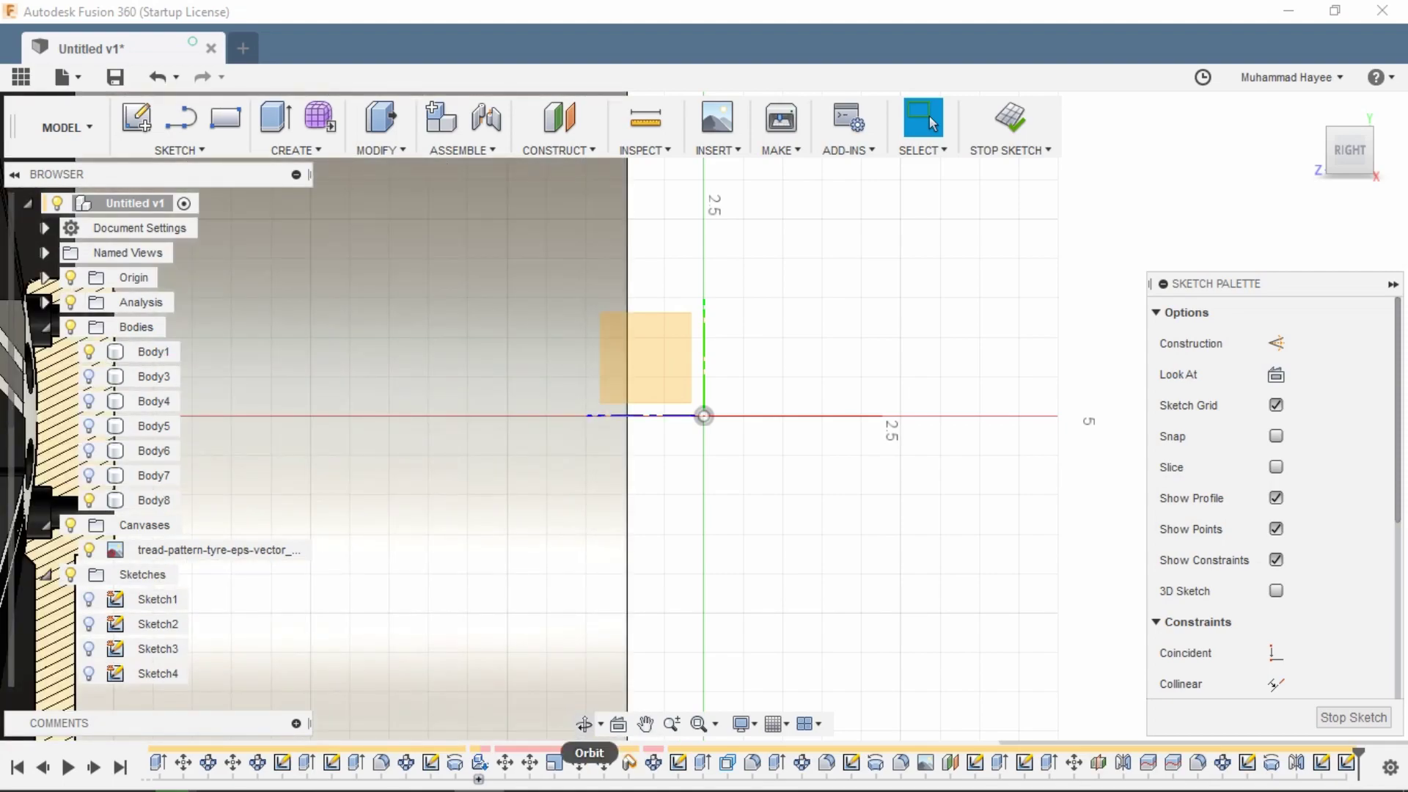
{"action": "left_click", "coordinate": [586, 724]}
{"action": "scroll", "coordinate": [878, 434], "scroll_direction": "down", "scroll_amount": 5}
{"action": "scroll", "coordinate": [839, 293], "scroll_direction": "up", "scroll_amount": 5}
{"action": "middle_click_drag", "start_coordinate": [704, 416], "coordinate": [746, 479], "text": "shift"}
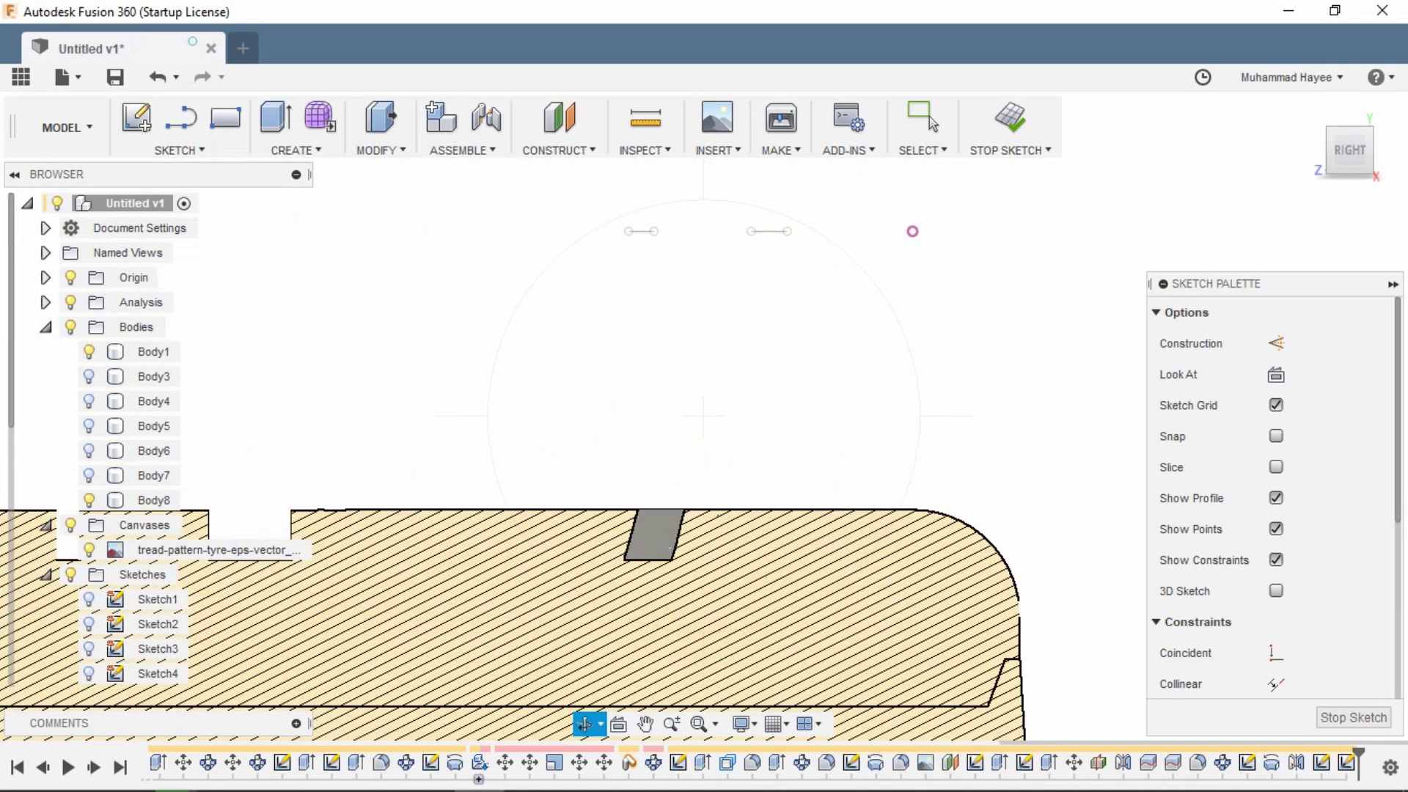
Draw a horizontal reference line about 2.73 in long through the tyre section at the side groove's floor depth.
{"action": "scroll", "coordinate": [690, 413], "scroll_direction": "up", "scroll_amount": 3}
{"action": "scroll", "coordinate": [690, 412], "scroll_direction": "down", "scroll_amount": 3}
{"action": "key", "text": "l"}
{"action": "scroll", "coordinate": [629, 556], "scroll_direction": "up", "scroll_amount": 2}
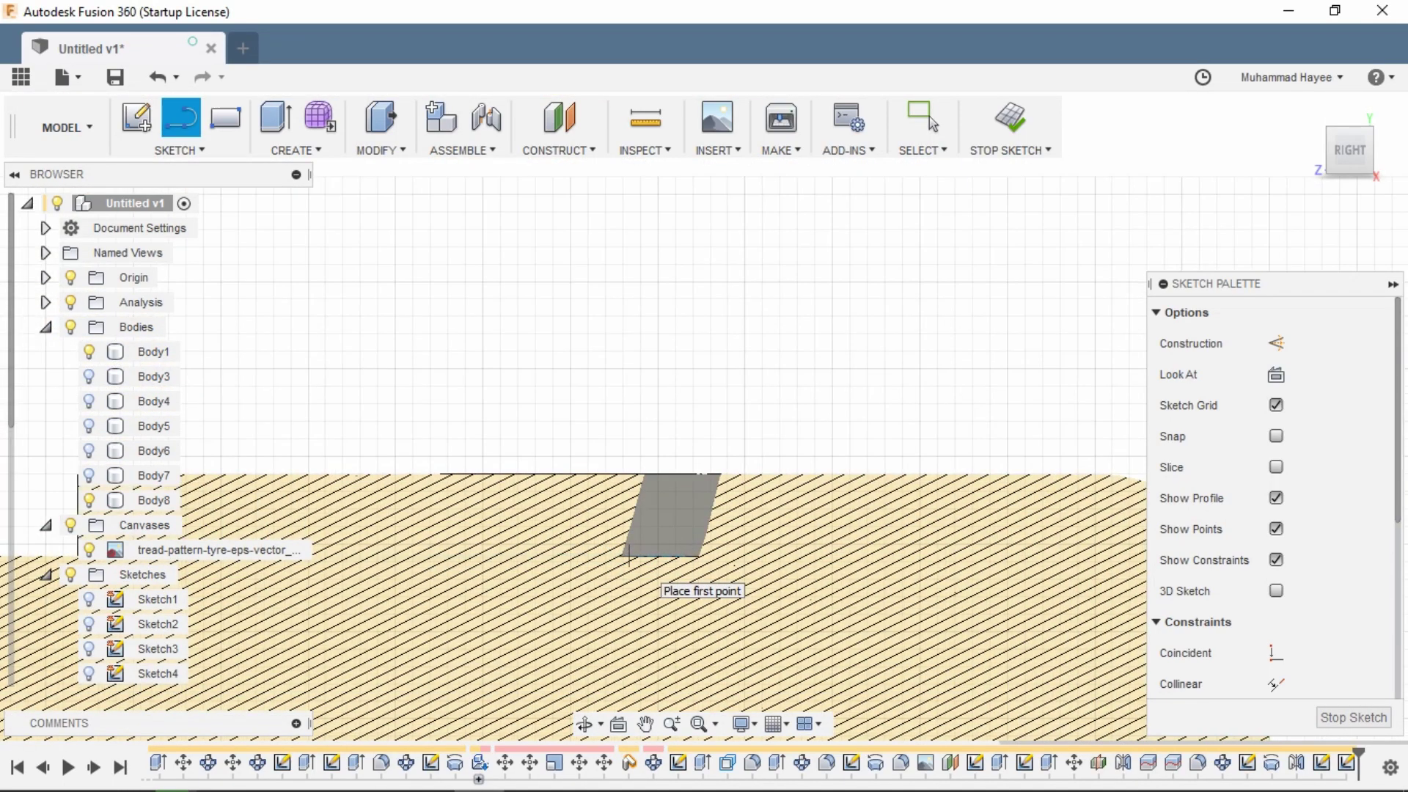
{"action": "scroll", "coordinate": [726, 576], "scroll_direction": "up", "scroll_amount": 3}
{"action": "scroll", "coordinate": [727, 575], "scroll_direction": "down", "scroll_amount": 4}
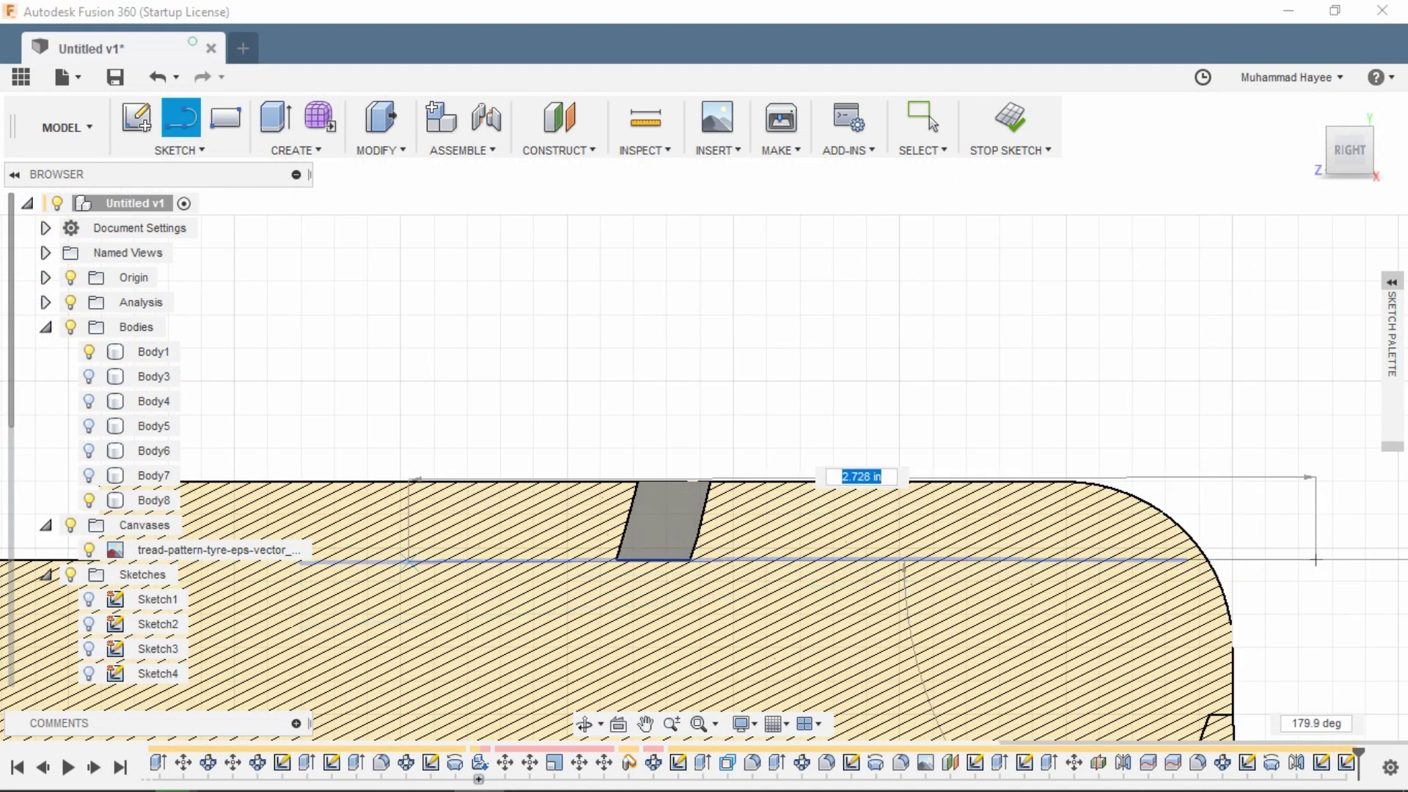
{"action": "left_click", "coordinate": [1317, 560]}
{"action": "scroll", "coordinate": [655, 380], "scroll_direction": "down", "scroll_amount": 3}
Draw vertical lines about 1.54 in long from the floor-depth line up to the traced widths, closing two narrow groove strips.
{"action": "left_click", "coordinate": [924, 119]}
{"action": "scroll", "coordinate": [783, 499], "scroll_direction": "up", "scroll_amount": 2}
{"action": "left_click", "coordinate": [783, 490]}
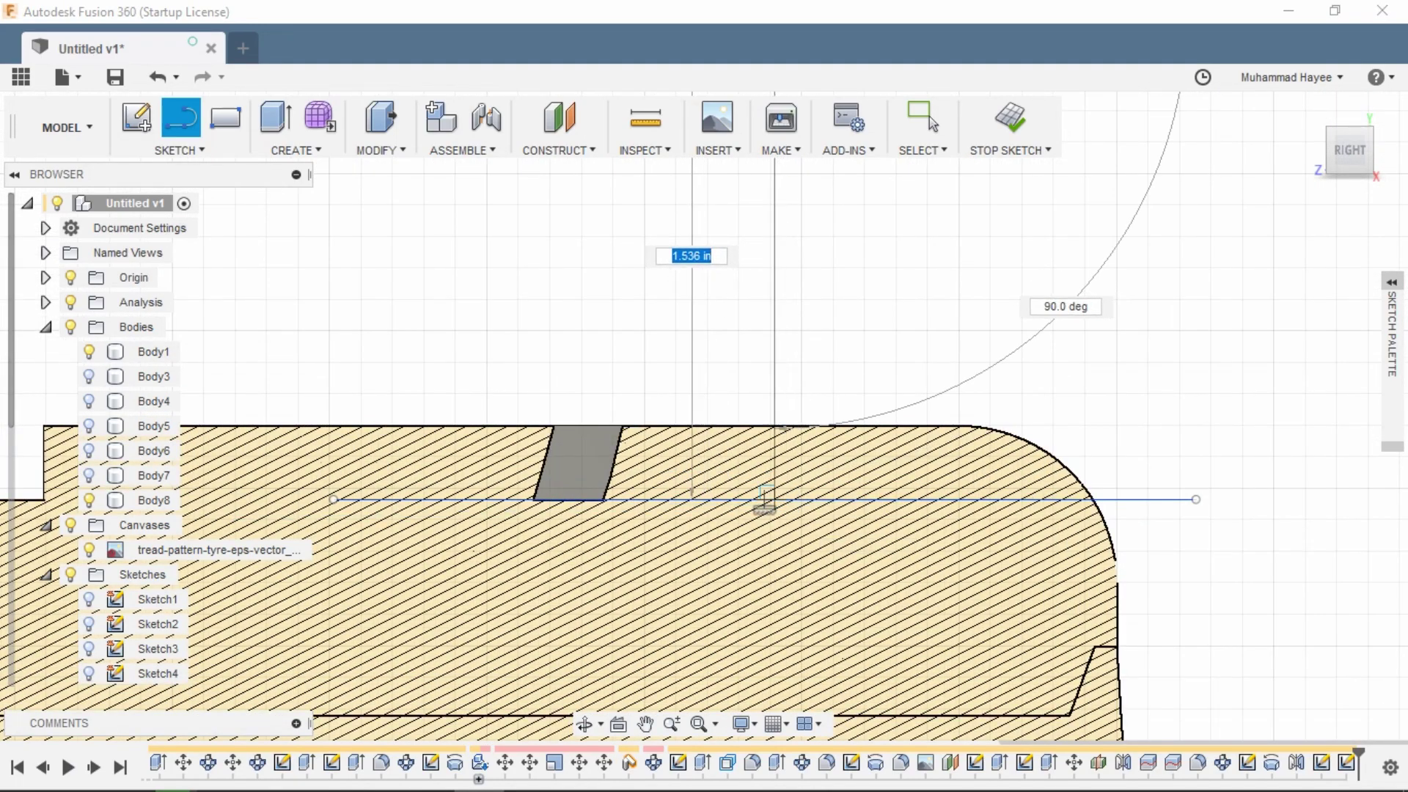
{"action": "scroll", "coordinate": [774, 501], "scroll_direction": "down", "scroll_amount": 3}
{"action": "scroll", "coordinate": [762, 492], "scroll_direction": "up", "scroll_amount": 3}
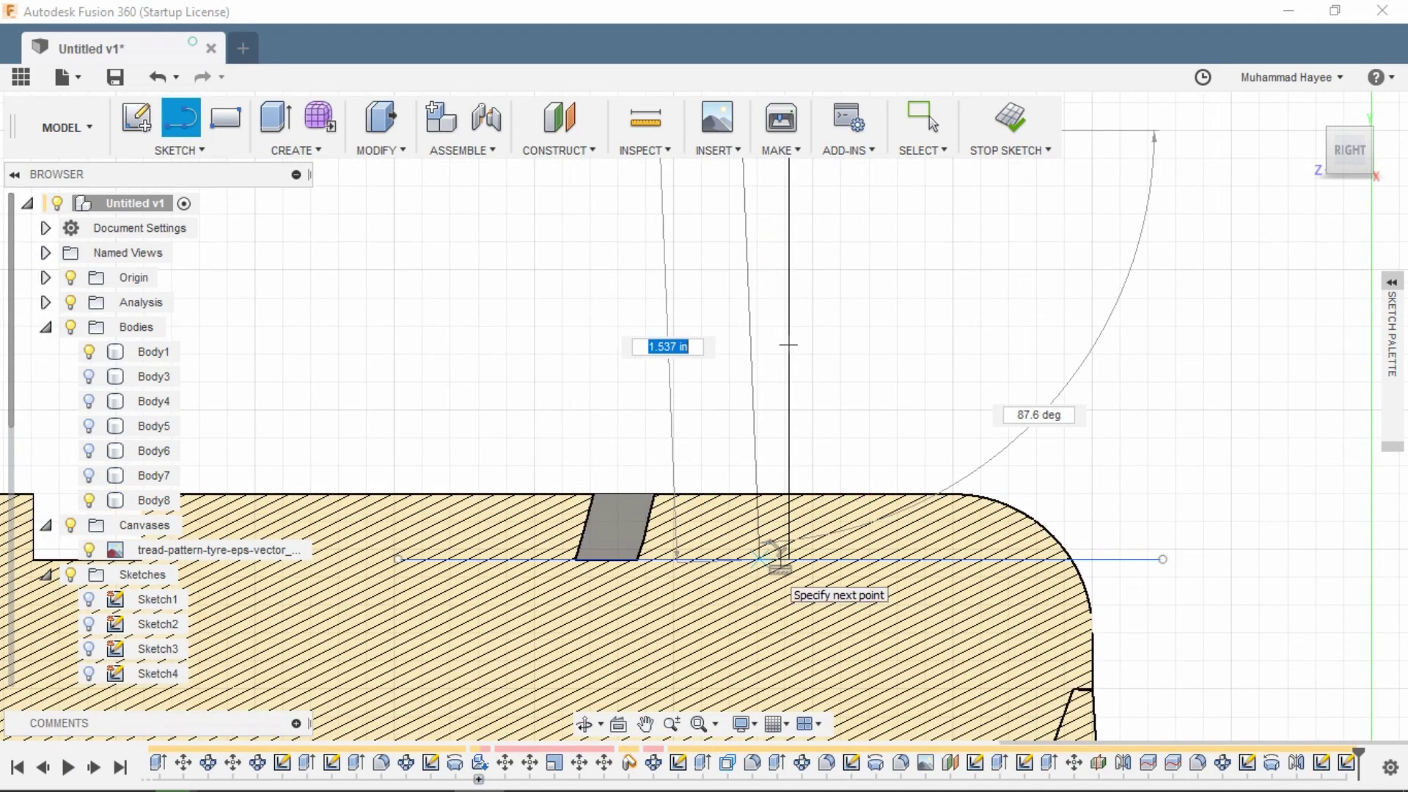
{"action": "scroll", "coordinate": [752, 550], "scroll_direction": "down", "scroll_amount": 3}
{"action": "scroll", "coordinate": [690, 609], "scroll_direction": "up", "scroll_amount": 4}
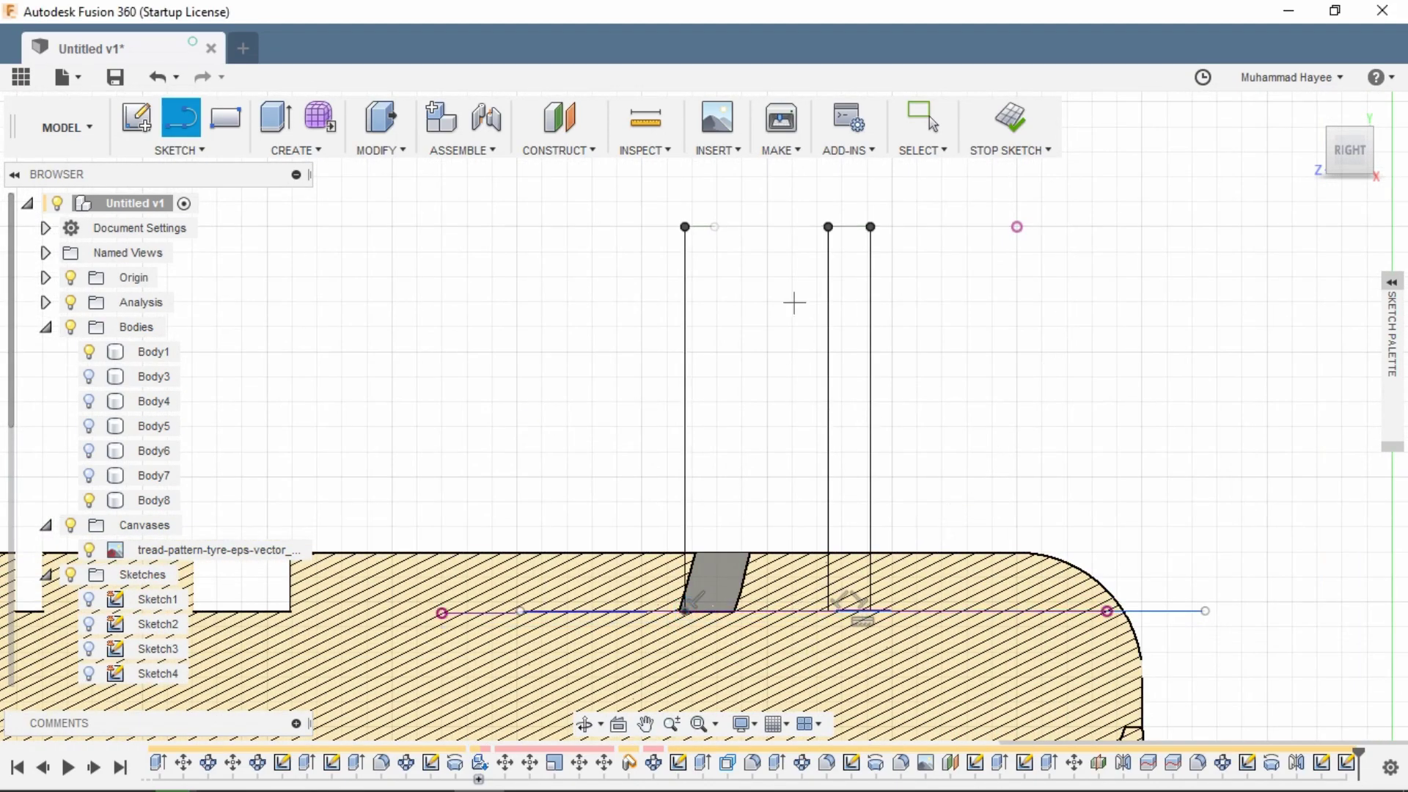
{"action": "scroll", "coordinate": [714, 248], "scroll_direction": "up", "scroll_amount": 2}
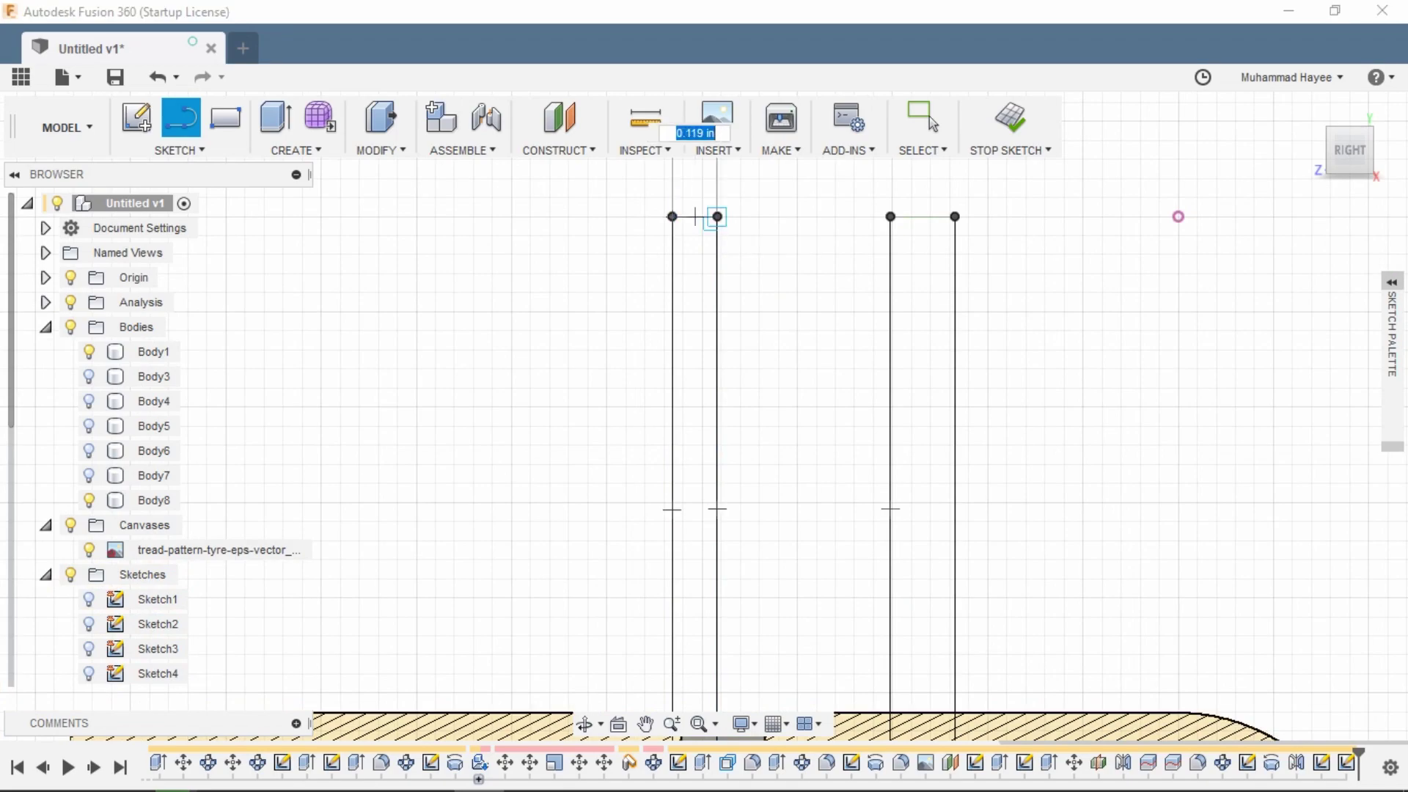
{"action": "left_click", "coordinate": [953, 216]}
{"action": "scroll", "coordinate": [952, 214], "scroll_direction": "down", "scroll_amount": 4}
{"action": "key", "text": "Escape"}
Remove the drawn horizontal reference line from the groove sketch and undo the accidental point move on the narrower strip.
{"action": "key", "text": "q"}
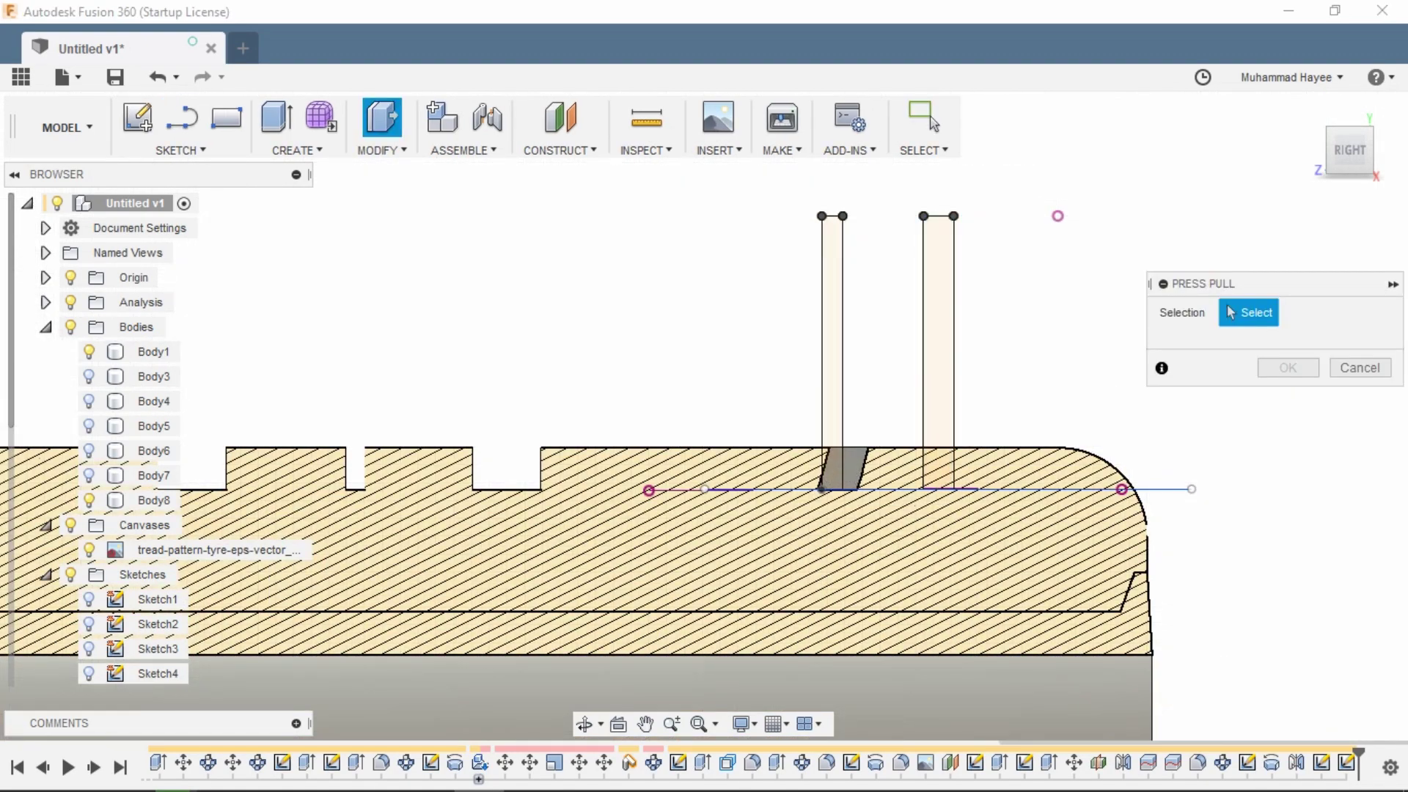
{"action": "key", "text": "Escape"}
{"action": "right_click", "coordinate": [1123, 490]}
{"action": "key", "text": "Escape"}
{"action": "scroll", "coordinate": [994, 371], "scroll_direction": "up", "scroll_amount": 2}
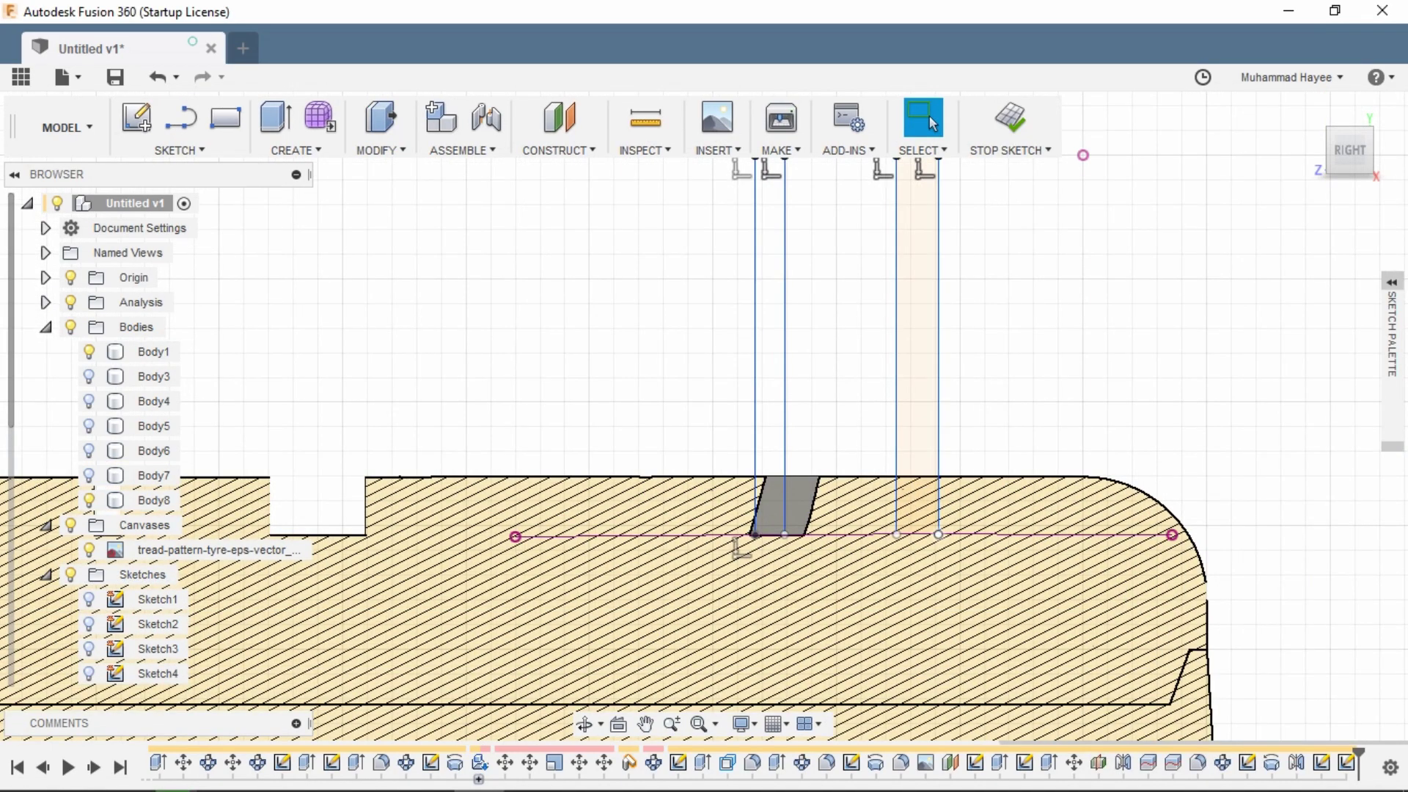
{"action": "scroll", "coordinate": [771, 535], "scroll_direction": "up", "scroll_amount": 3}
{"action": "left_click", "coordinate": [799, 531]}
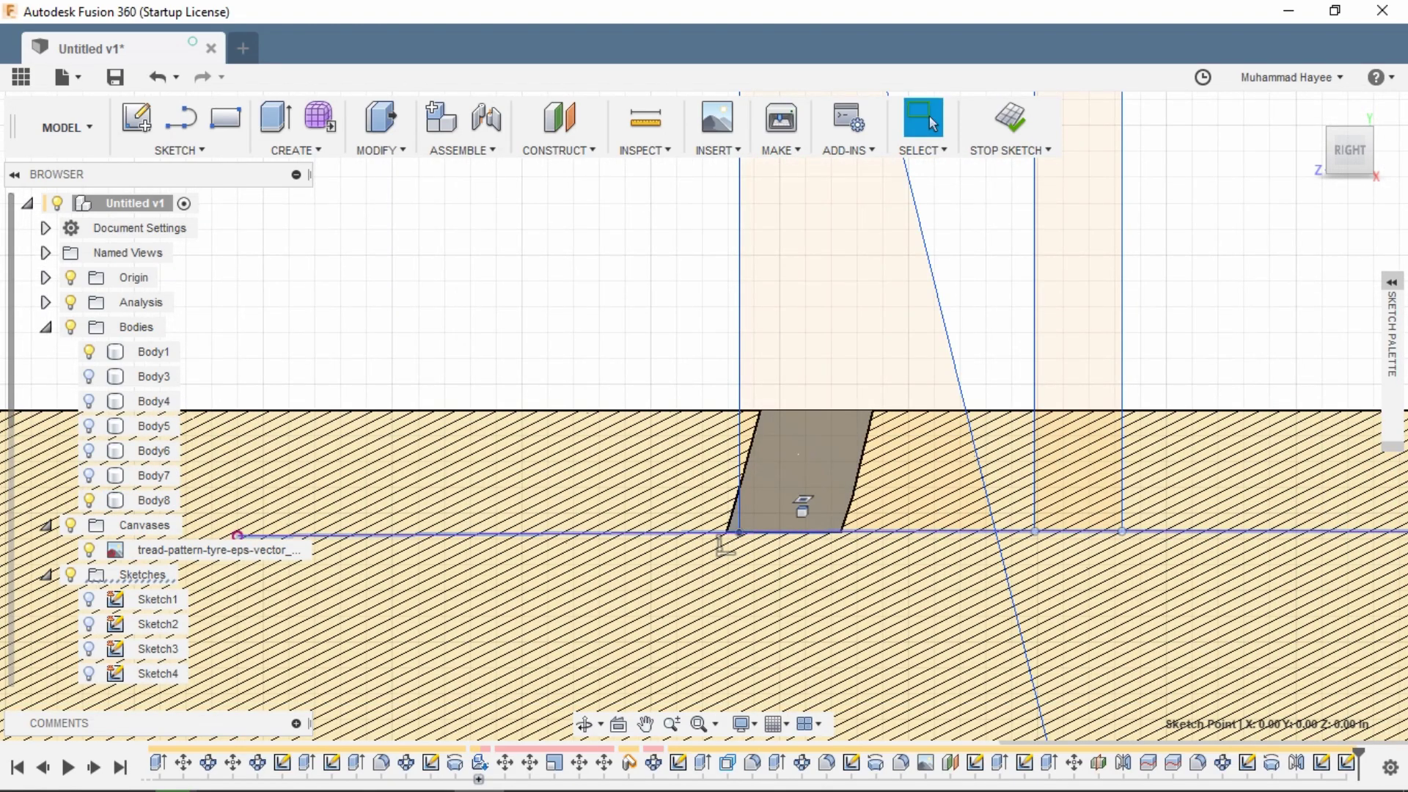
{"action": "scroll", "coordinate": [809, 521], "scroll_direction": "down", "scroll_amount": 3}
{"action": "key", "text": "ctrl+z"}
{"action": "scroll", "coordinate": [833, 410], "scroll_direction": "up", "scroll_amount": 2}
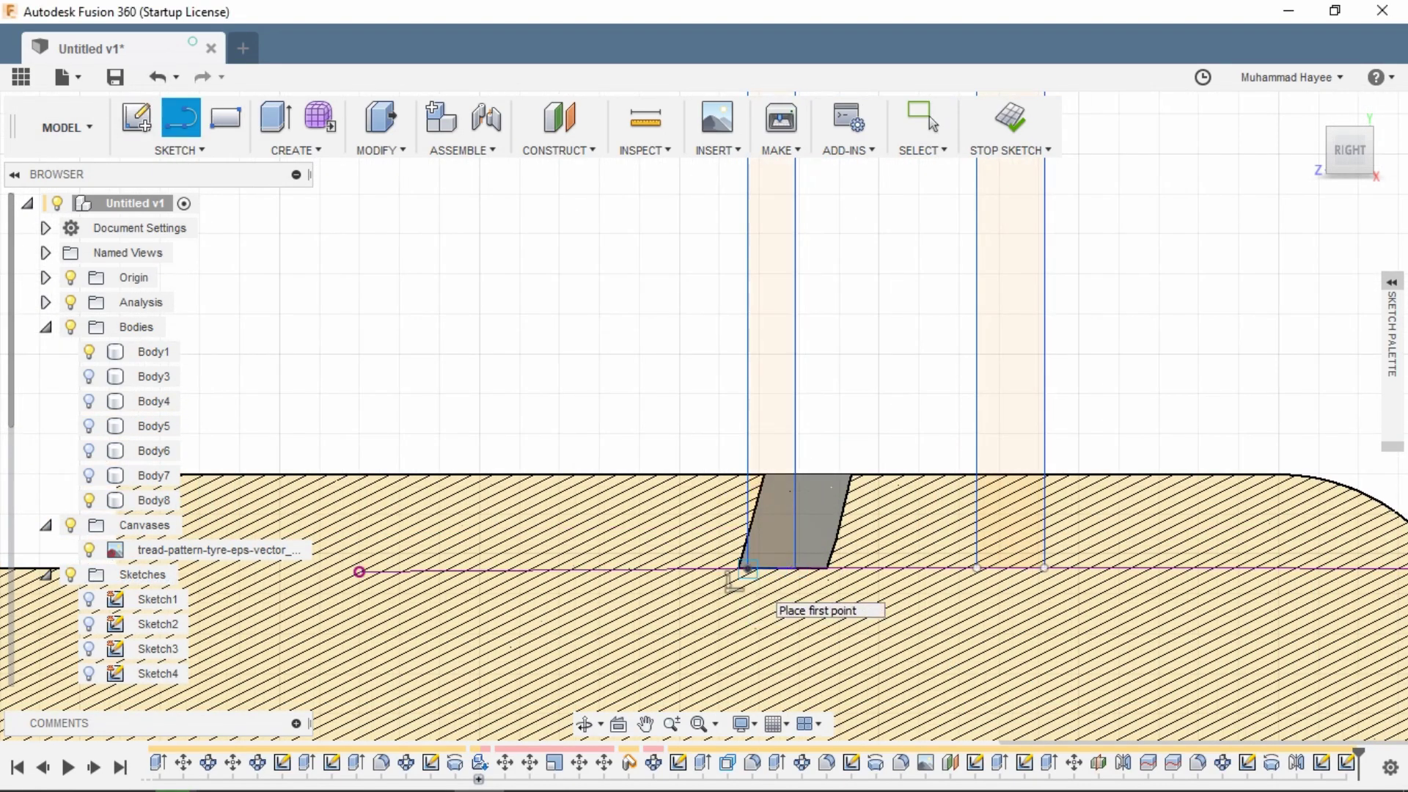
{"action": "scroll", "coordinate": [748, 569], "scroll_direction": "down", "scroll_amount": 4}
{"action": "key", "text": "Escape"}
Try extruding the two groove strip profiles and hide the section analysis.
{"action": "left_click", "coordinate": [754, 469], "text": "ctrl"}
{"action": "key", "text": "e"}
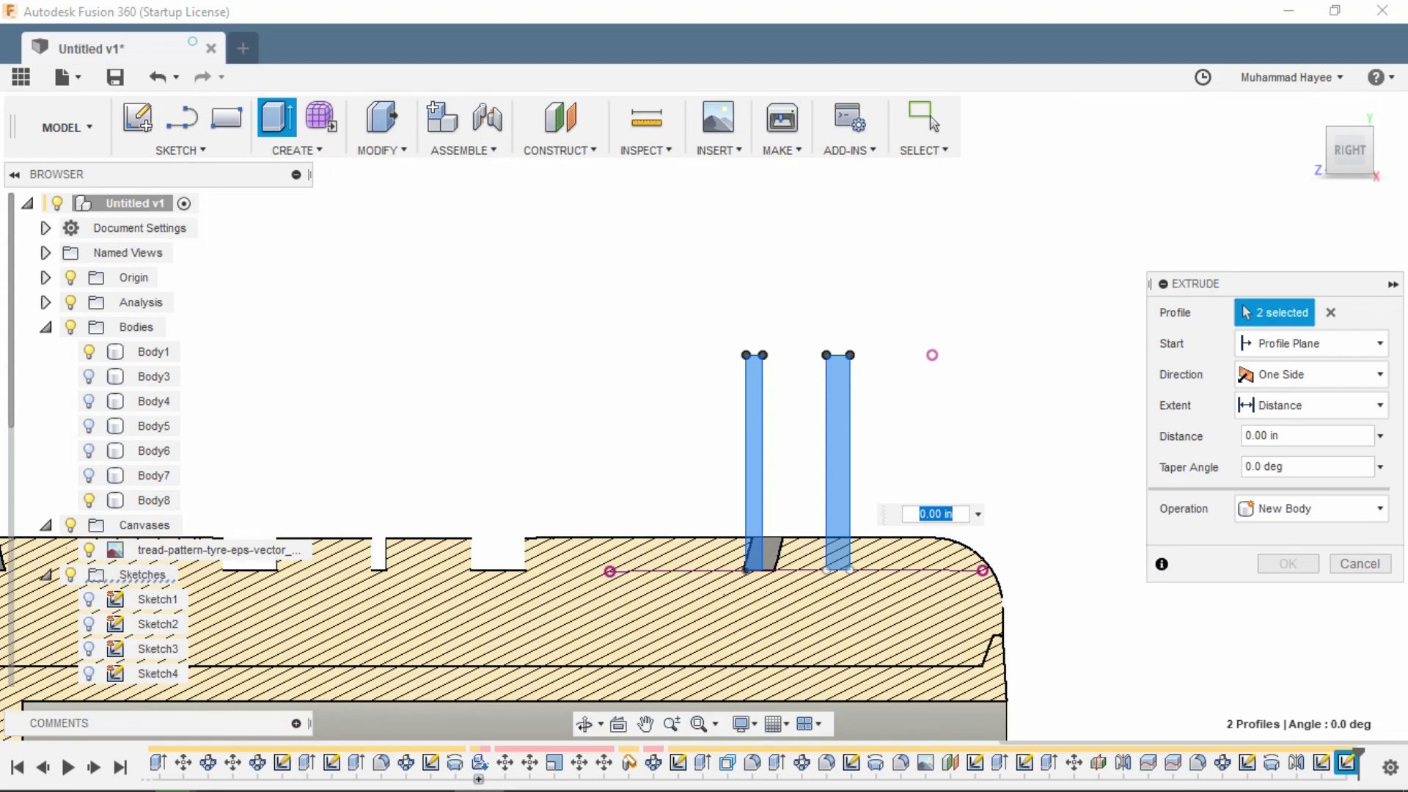
{"action": "left_click", "coordinate": [71, 302]}
{"action": "left_click", "coordinate": [584, 724]}
{"action": "left_click_drag", "start_coordinate": [925, 307], "coordinate": [629, 353]}
{"action": "key", "text": "Escape"}
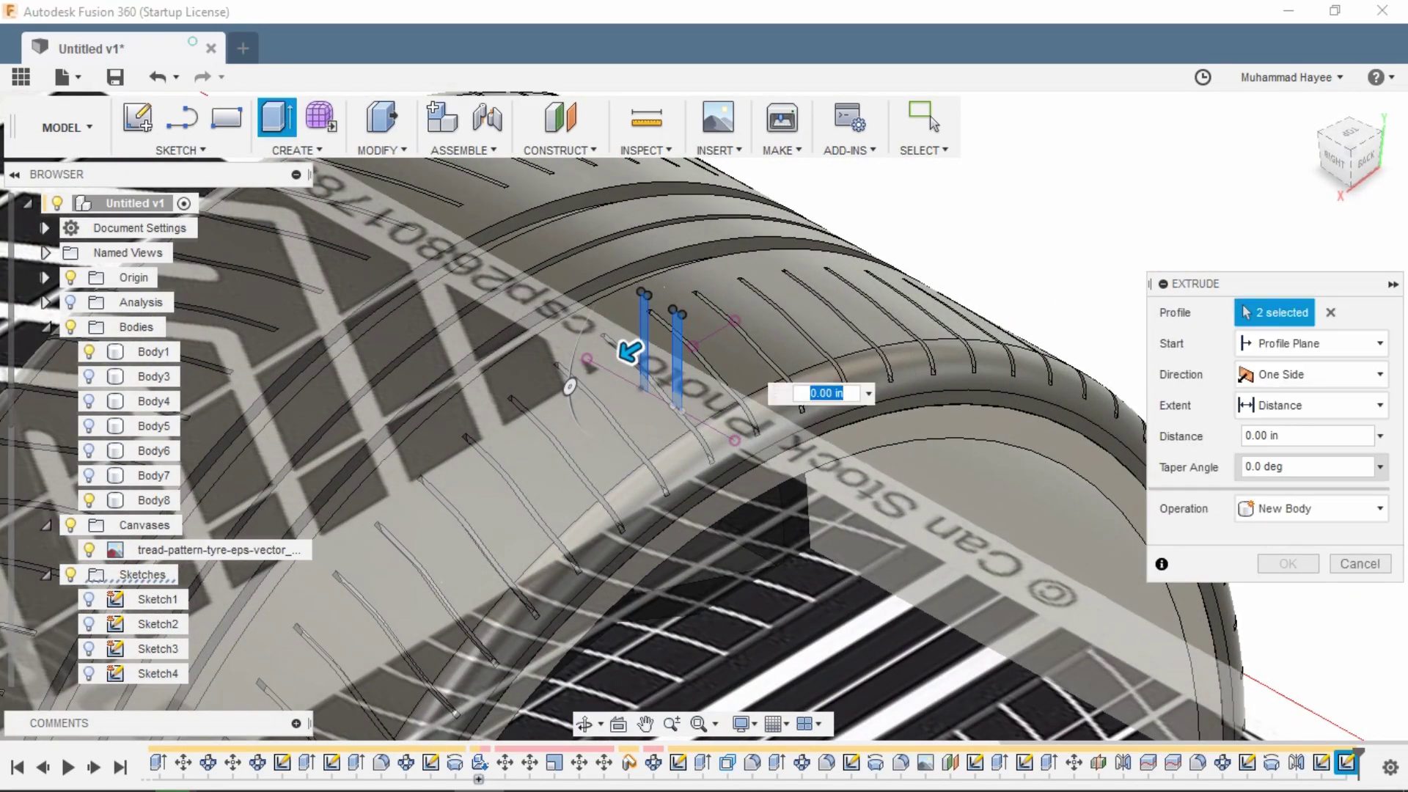
Revolve both strip profiles 360 degrees about the origin's Z axis as a cut through the tyre.
{"action": "left_click", "coordinate": [296, 149]}
{"action": "left_click", "coordinate": [294, 242]}
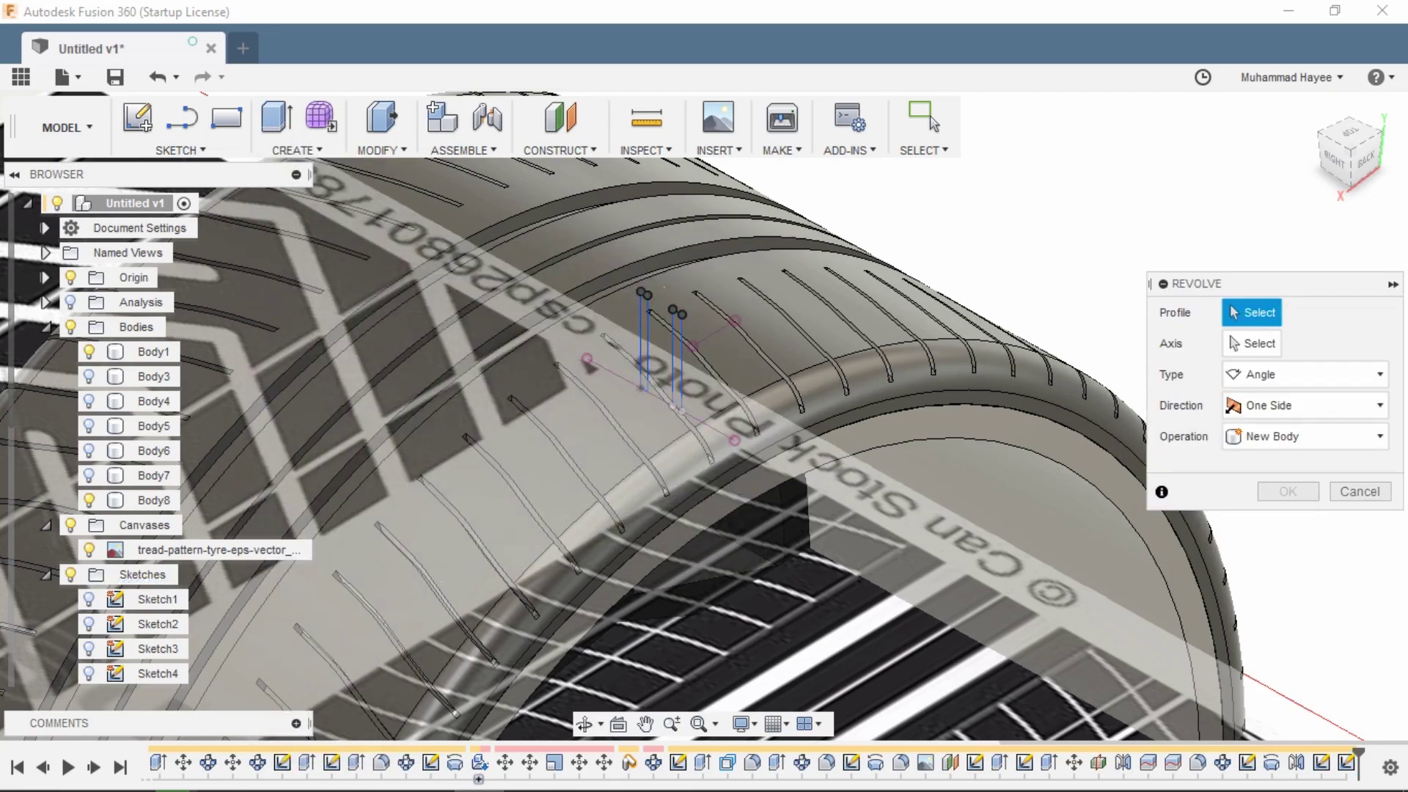
{"action": "scroll", "coordinate": [674, 345], "scroll_direction": "up", "scroll_amount": 3}
{"action": "scroll", "coordinate": [931, 403], "scroll_direction": "down", "scroll_amount": 5}
{"action": "scroll", "coordinate": [866, 635], "scroll_direction": "up", "scroll_amount": 3}
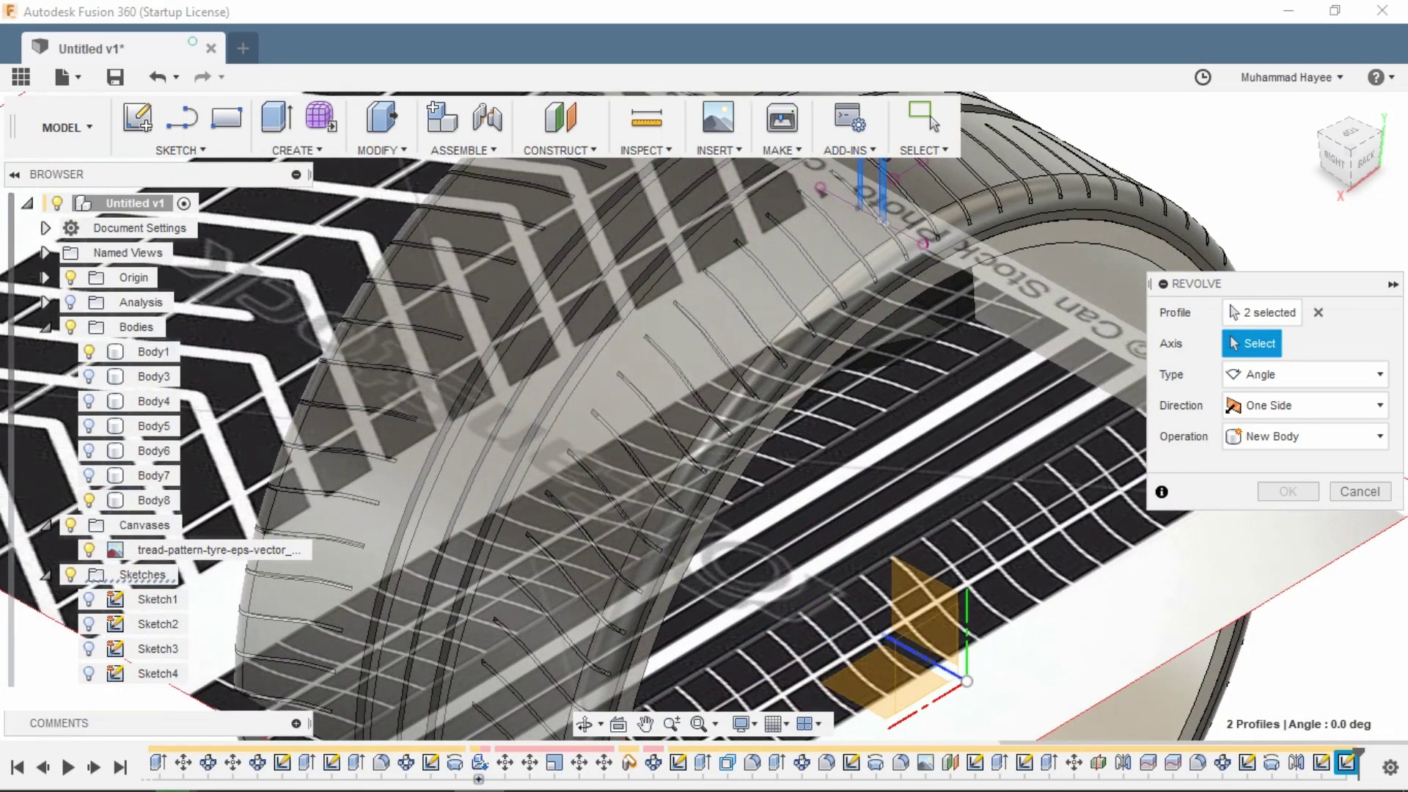
{"action": "left_click", "coordinate": [921, 657]}
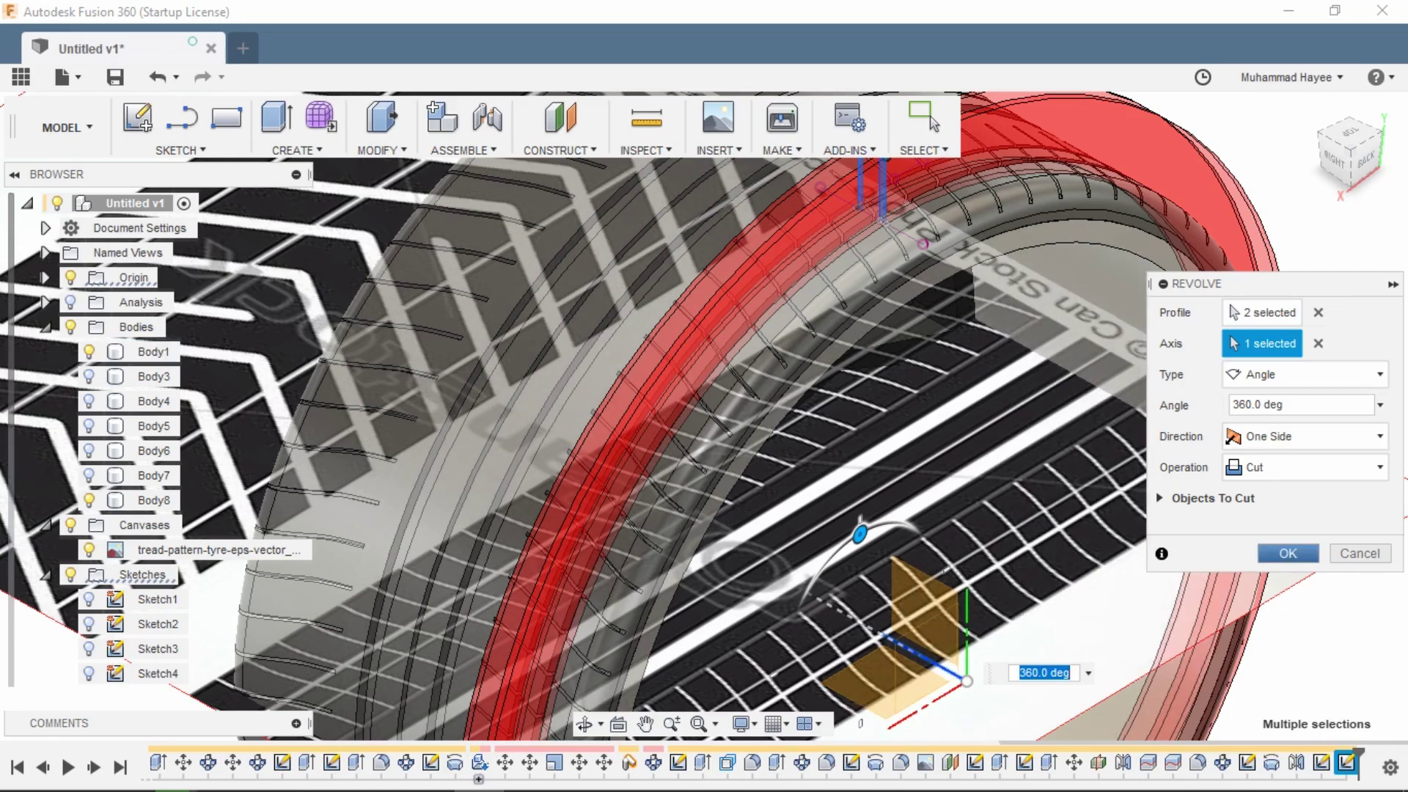
{"action": "left_click", "coordinate": [1305, 467]}
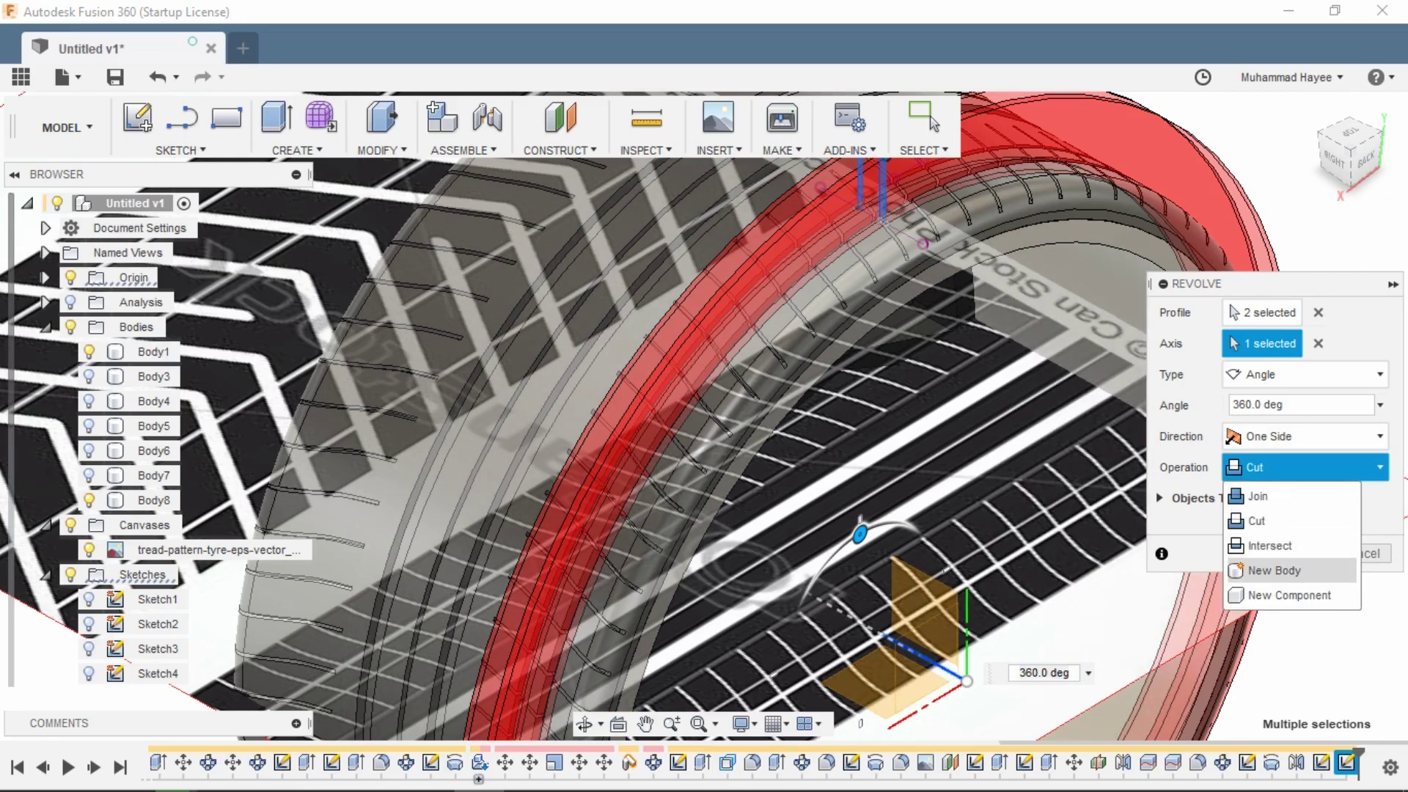
{"action": "left_click", "coordinate": [1257, 522]}
{"action": "left_click", "coordinate": [1289, 554]}
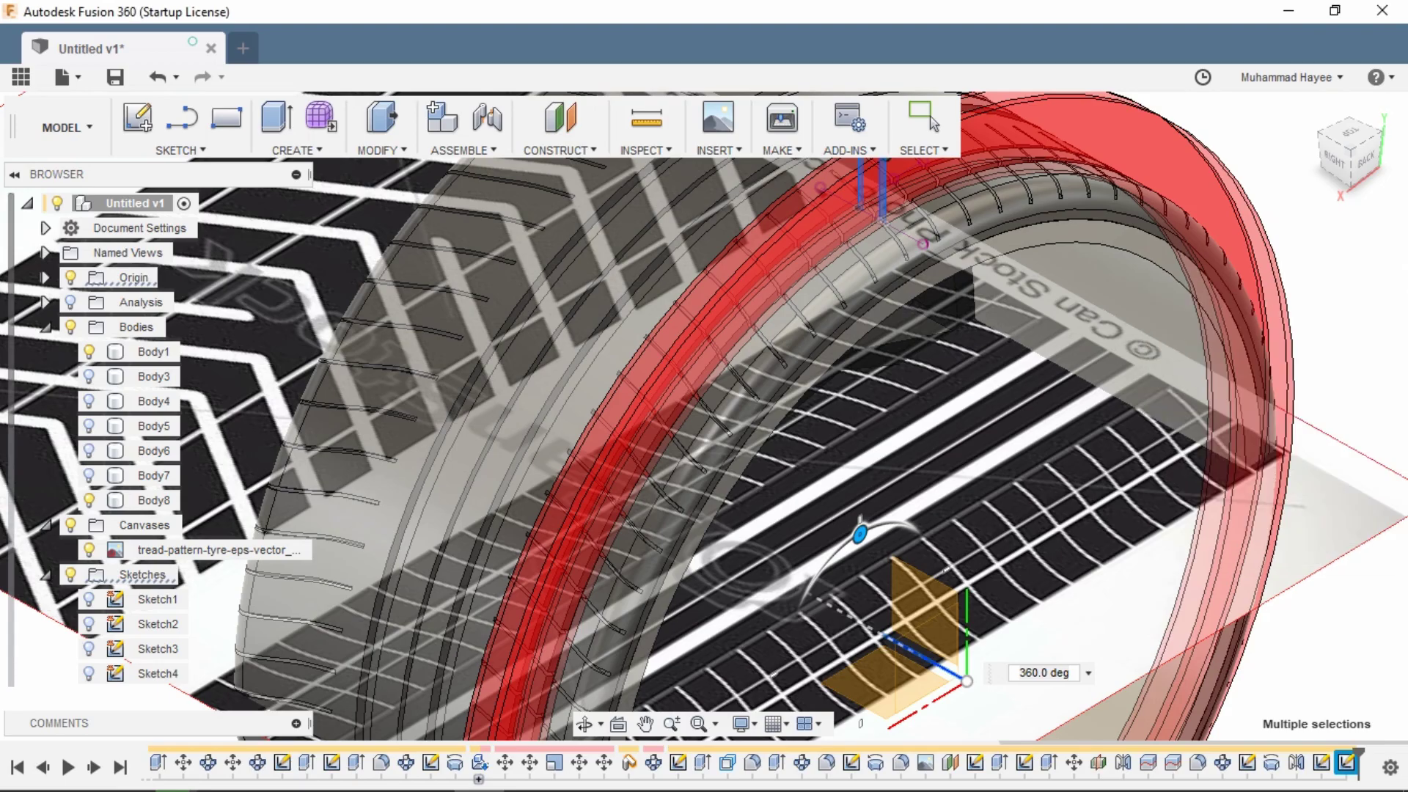
{"action": "middle_click_drag", "start_coordinate": [843, 426], "coordinate": [1019, 557], "text": "shift"}
{"action": "scroll", "coordinate": [691, 404], "scroll_direction": "up", "scroll_amount": 6}
{"action": "middle_click_drag", "start_coordinate": [691, 404], "coordinate": [779, 442]}
{"action": "left_click", "coordinate": [788, 367]}
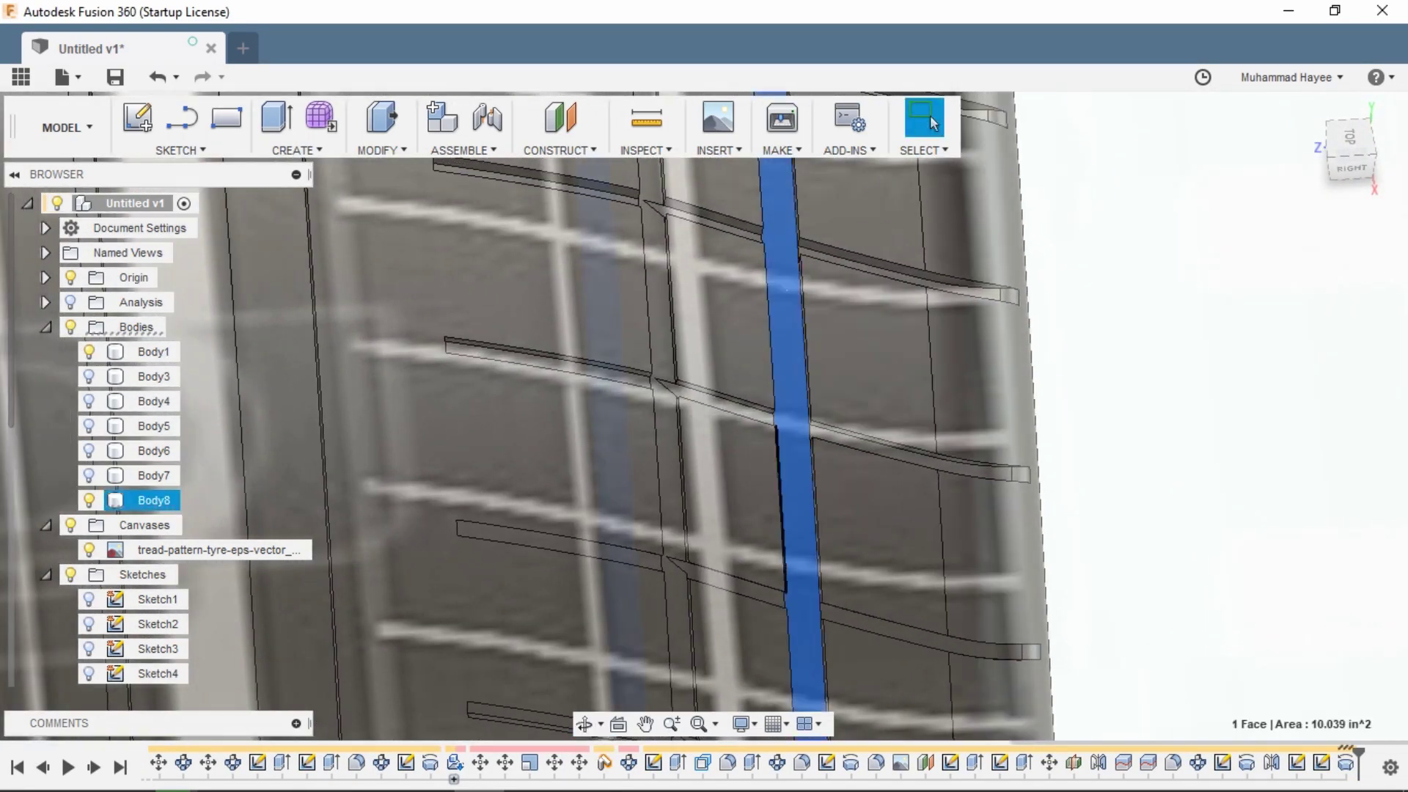
{"action": "middle_click_drag", "start_coordinate": [793, 366], "coordinate": [880, 271], "text": "shift"}
{"action": "scroll", "coordinate": [806, 477], "scroll_direction": "up", "scroll_amount": 3}
{"action": "left_click", "coordinate": [814, 477], "text": "ctrl"}
{"action": "middle_click_drag", "start_coordinate": [821, 477], "coordinate": [631, 477], "text": "shift"}
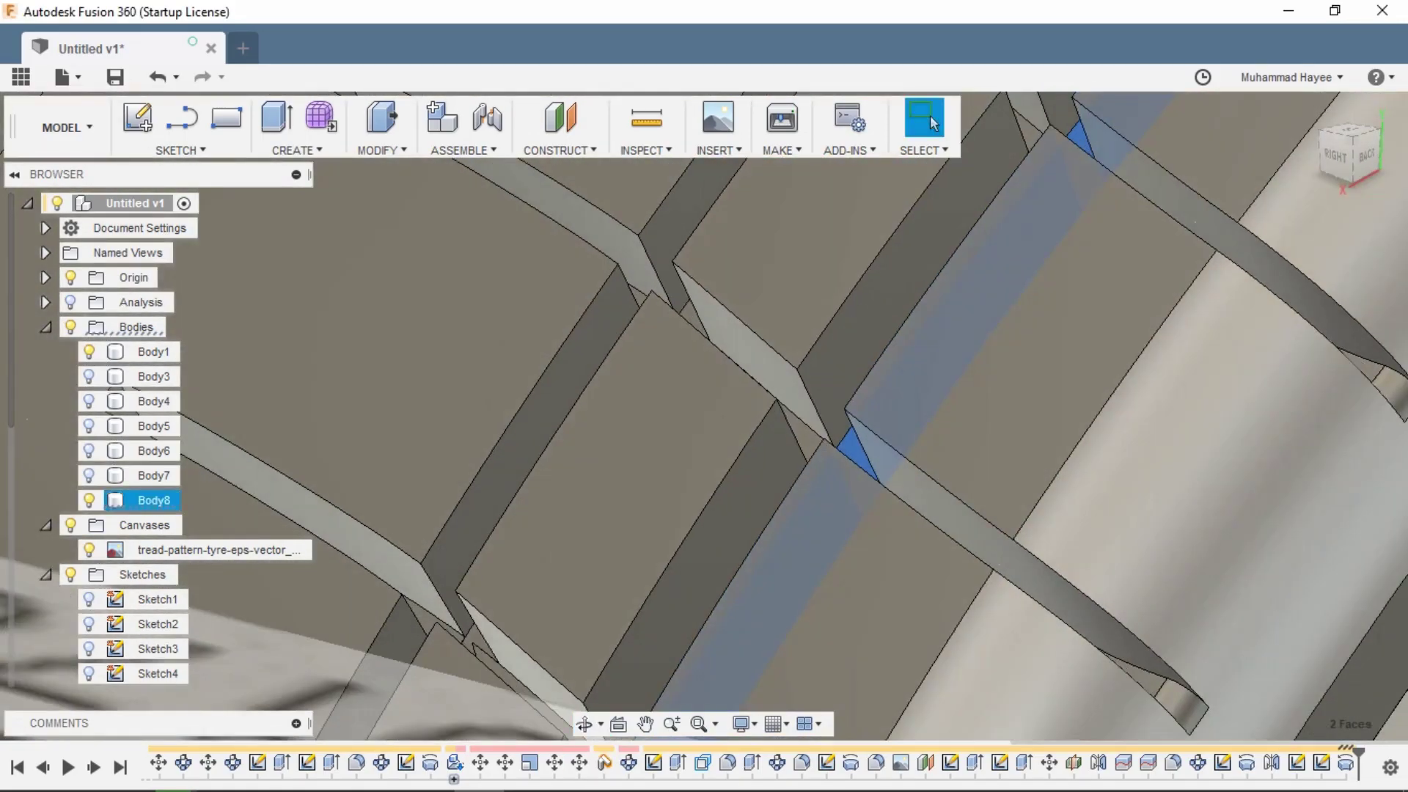
{"action": "scroll", "coordinate": [737, 499], "scroll_direction": "down", "scroll_amount": 3}
{"action": "left_click", "coordinate": [732, 528], "text": "ctrl"}
{"action": "middle_click_drag", "start_coordinate": [735, 539], "coordinate": [983, 499], "text": "shift"}
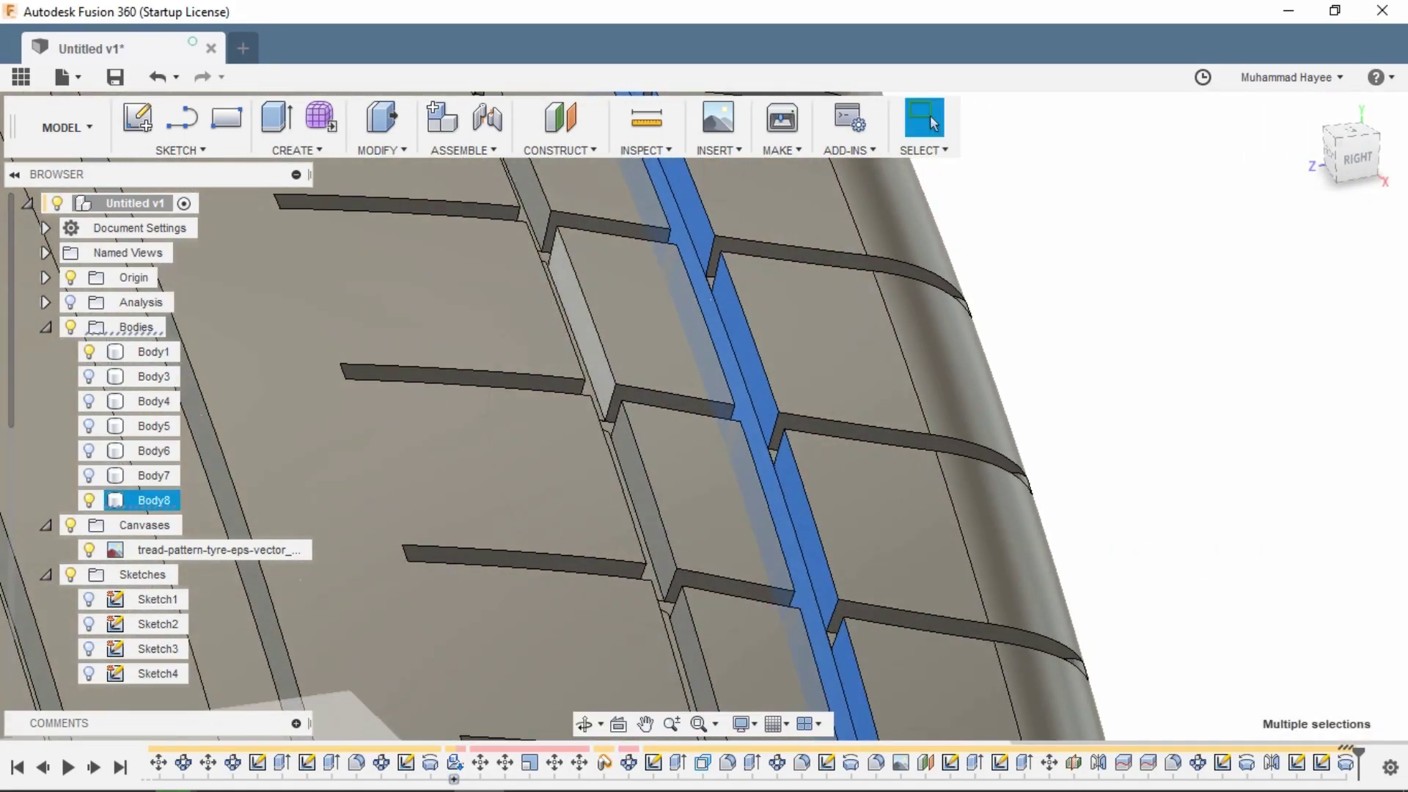
{"action": "scroll", "coordinate": [653, 542], "scroll_direction": "up", "scroll_amount": 3}
{"action": "left_click", "coordinate": [634, 542], "text": "ctrl"}
{"action": "middle_click_drag", "start_coordinate": [633, 543], "coordinate": [418, 546], "text": "shift"}
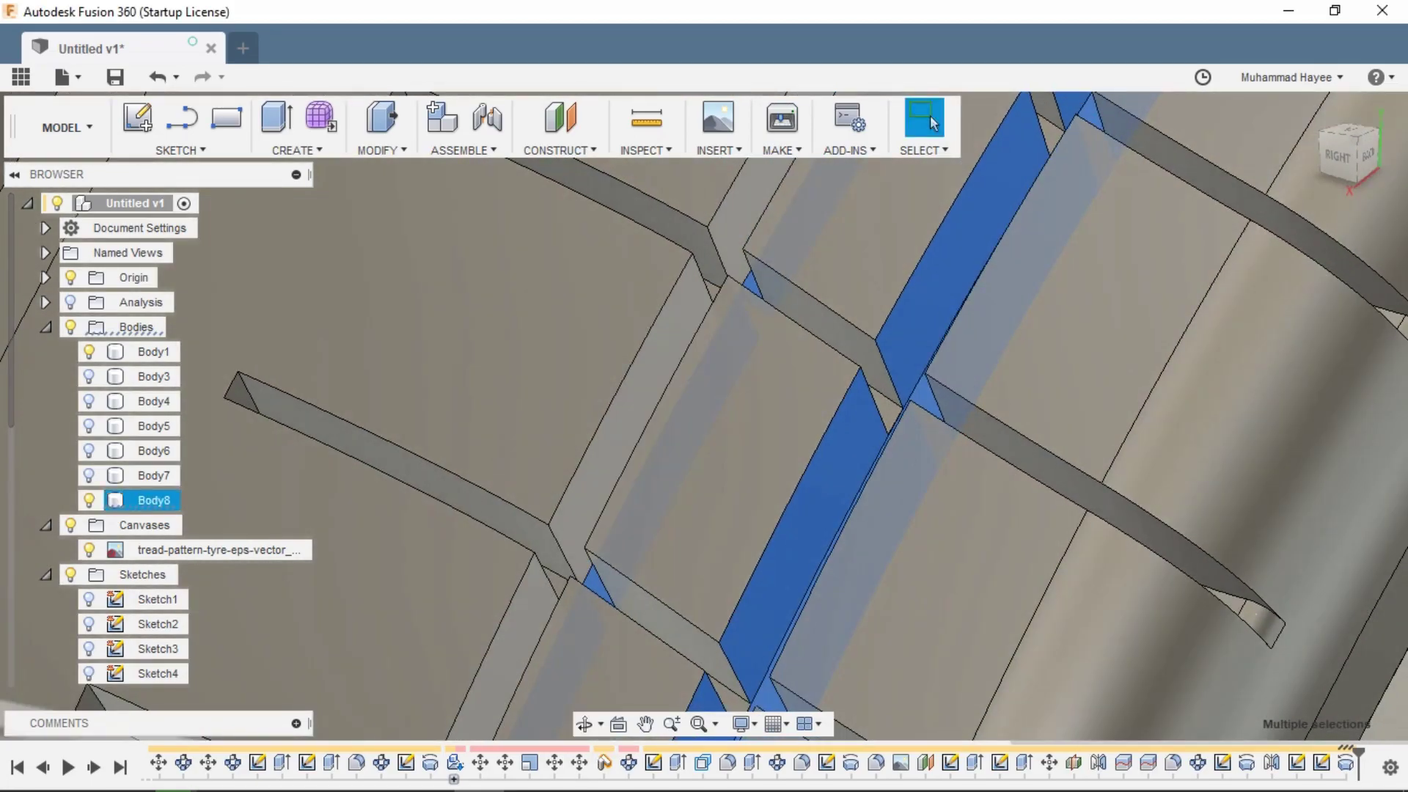
{"action": "scroll", "coordinate": [711, 411], "scroll_direction": "down", "scroll_amount": 4}
{"action": "middle_click_drag", "start_coordinate": [710, 411], "coordinate": [920, 509], "text": "shift"}
{"action": "key", "text": "Escape"}
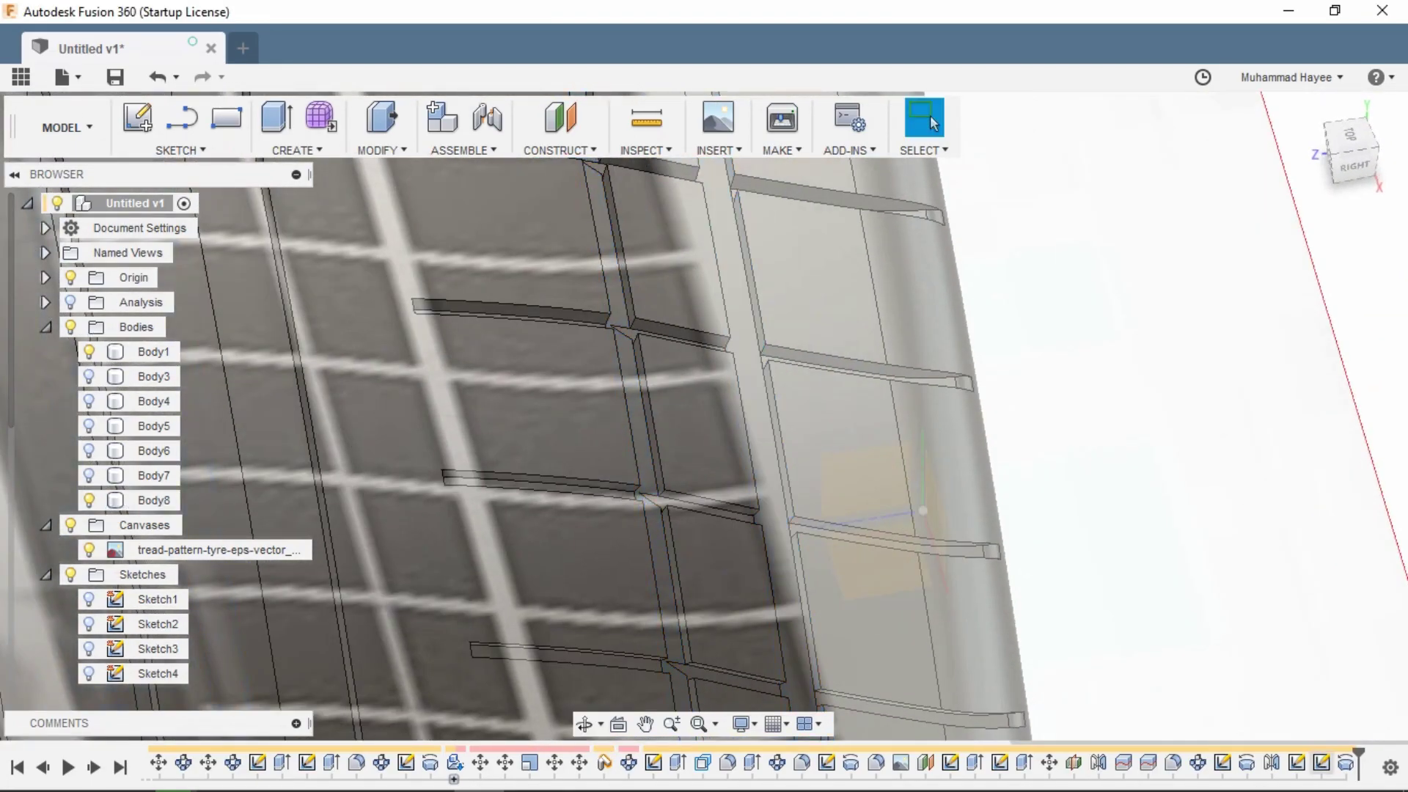
Open the thin grooves' profile sketch for editing and inspect the groove floors on the tread.
{"action": "right_click", "coordinate": [1321, 763]}
{"action": "left_click", "coordinate": [1269, 550]}
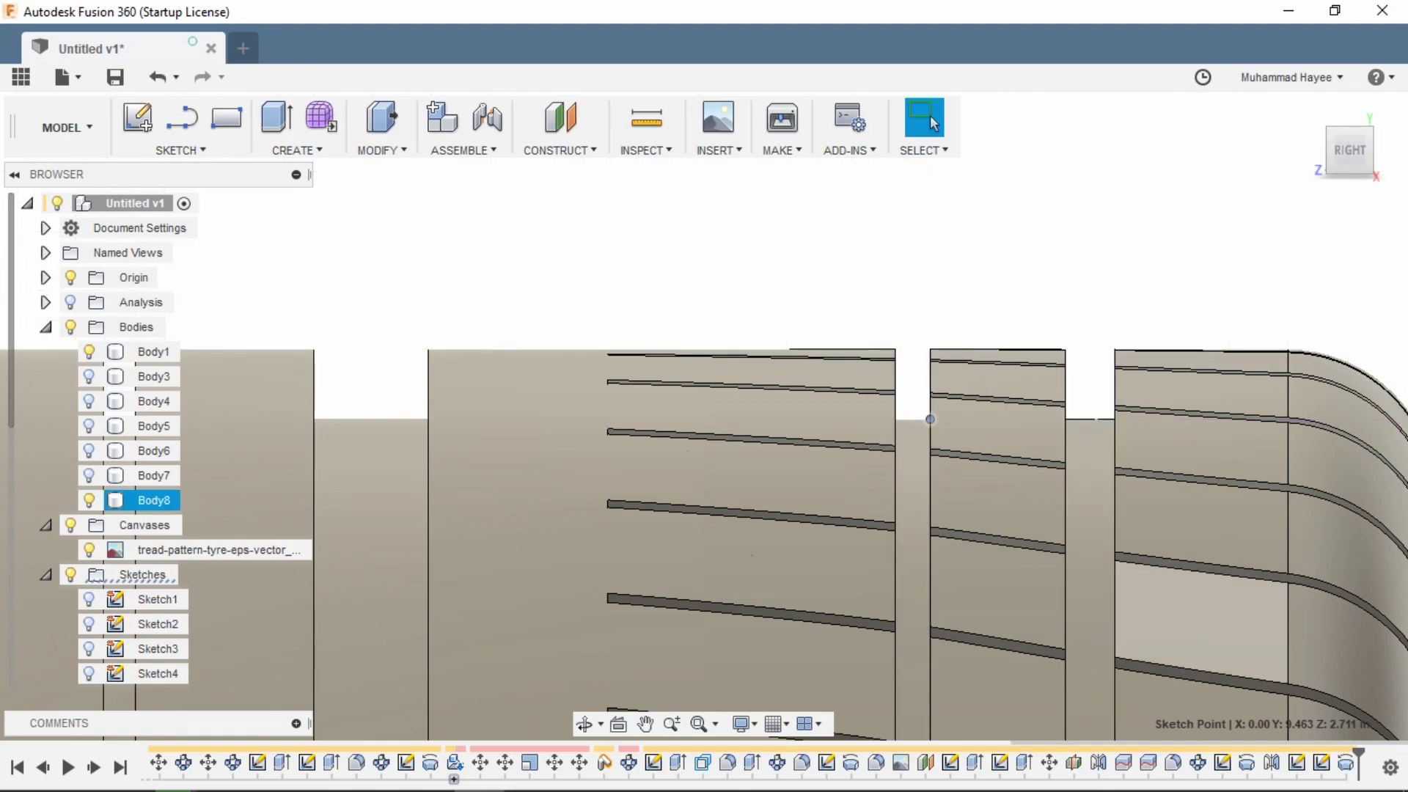
{"action": "left_click", "coordinate": [584, 724]}
{"action": "scroll", "coordinate": [1379, 587], "scroll_direction": "up", "scroll_amount": 4}
{"action": "scroll", "coordinate": [1303, 440], "scroll_direction": "down", "scroll_amount": 2}
{"action": "key", "text": "Escape"}
{"action": "left_click", "coordinate": [585, 724]}
{"action": "left_click_drag", "start_coordinate": [734, 382], "coordinate": [815, 470]}
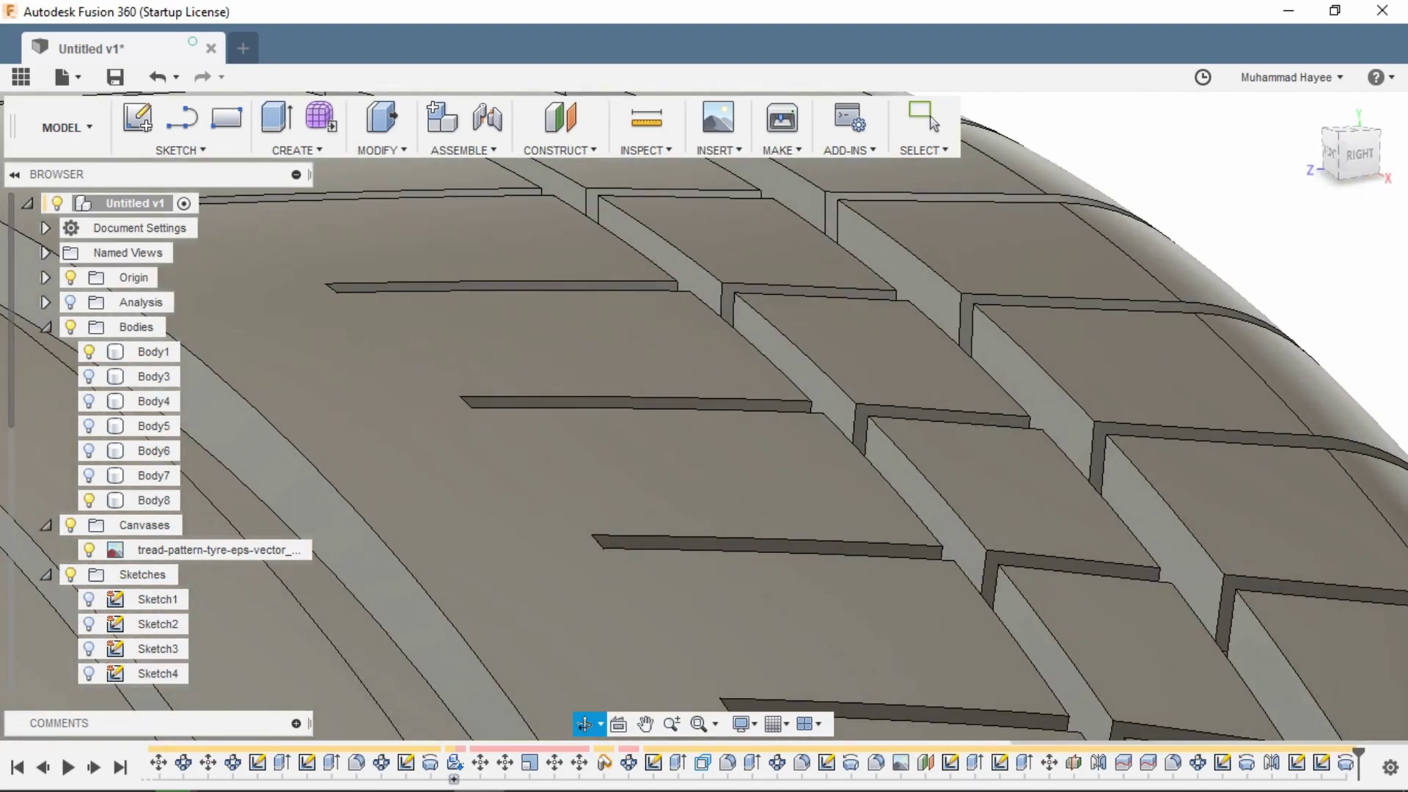
Start mirroring the floor and side-wall faces of the two thin circumferential grooves, with Faces as the pattern type.
{"action": "middle_click_drag", "start_coordinate": [814, 469], "coordinate": [829, 506], "text": "shift"}
{"action": "scroll", "coordinate": [881, 440], "scroll_direction": "up", "scroll_amount": 3}
{"action": "left_click", "coordinate": [969, 491]}
{"action": "left_click", "coordinate": [1232, 300], "text": "ctrl"}
{"action": "left_click", "coordinate": [1218, 381], "text": "ctrl"}
{"action": "middle_click_drag", "start_coordinate": [1203, 411], "coordinate": [799, 367], "text": "shift"}
{"action": "left_click", "coordinate": [682, 301], "text": "ctrl"}
{"action": "scroll", "coordinate": [947, 528], "scroll_direction": "down", "scroll_amount": 5}
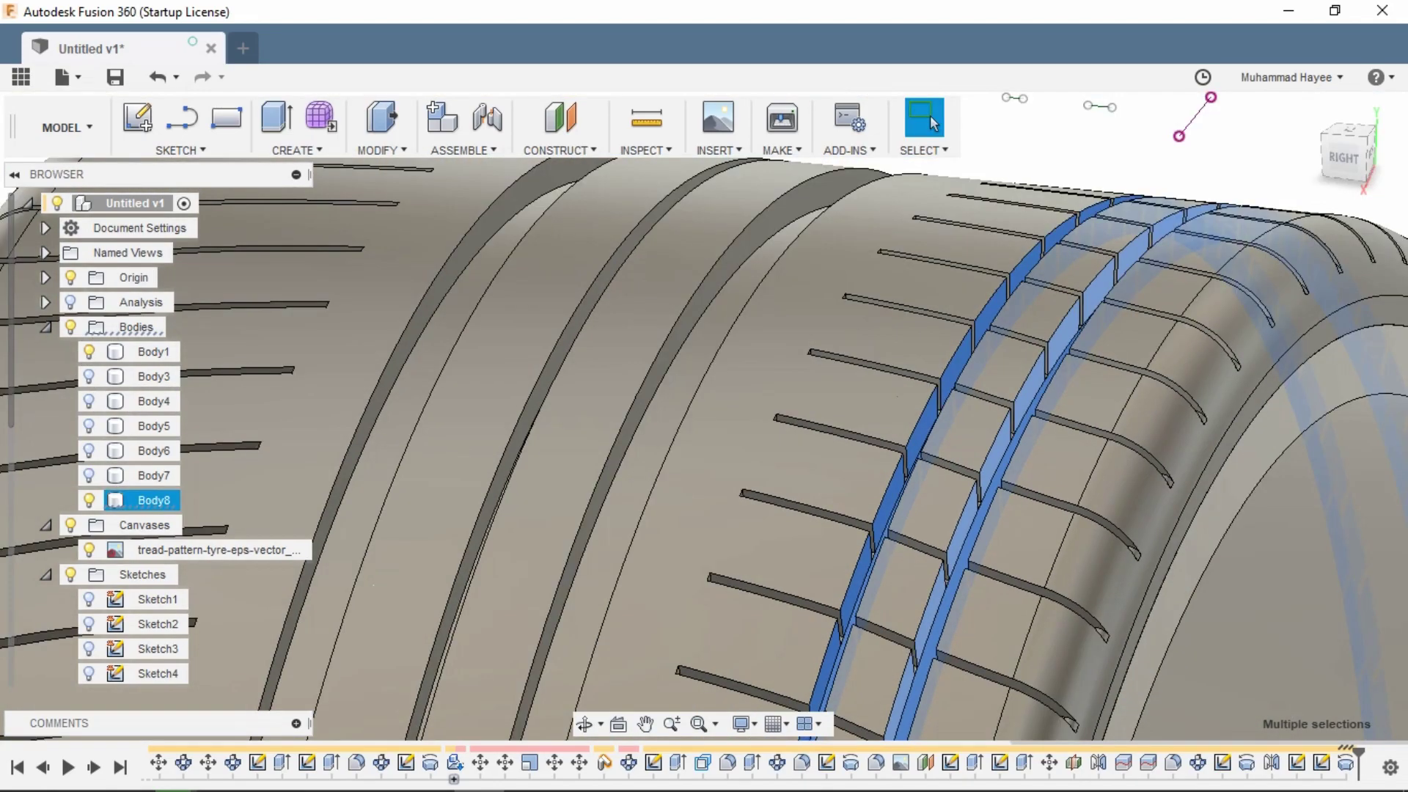
{"action": "left_click", "coordinate": [297, 150]}
{"action": "left_click", "coordinate": [472, 591]}
{"action": "scroll", "coordinate": [734, 455], "scroll_direction": "down", "scroll_amount": 3}
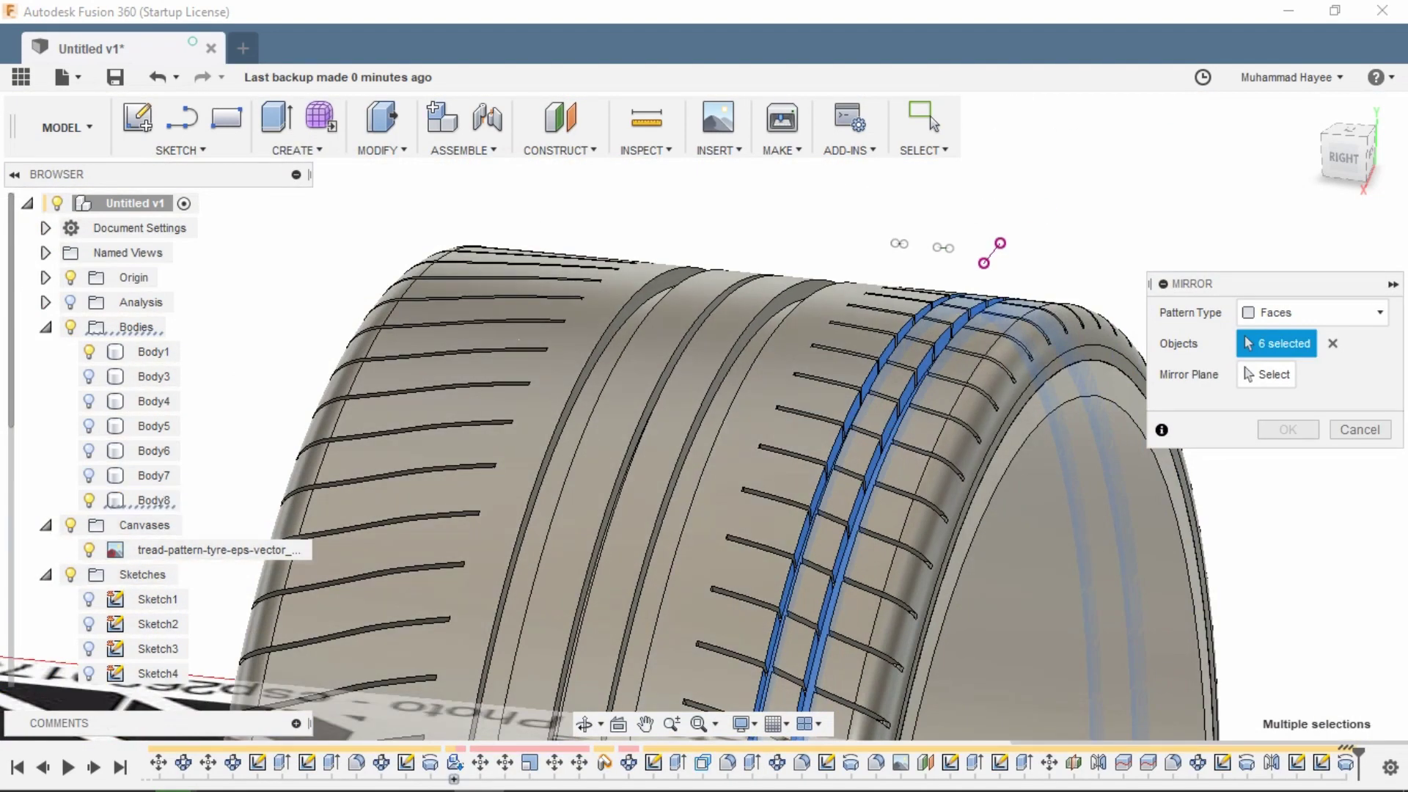
{"action": "scroll", "coordinate": [158, 422], "scroll_direction": "down", "scroll_amount": 3}
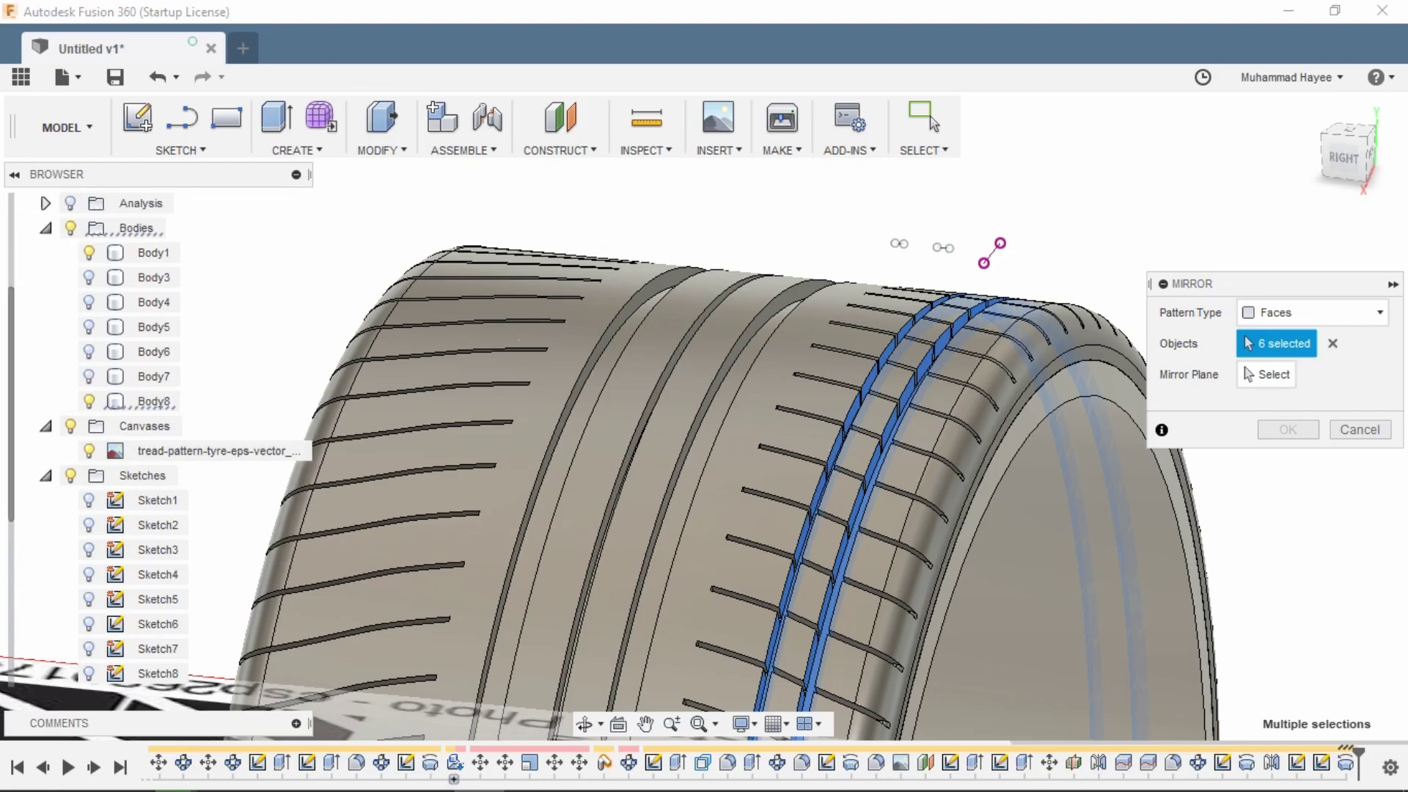
{"action": "scroll", "coordinate": [157, 421], "scroll_direction": "down", "scroll_amount": 3}
{"action": "left_click", "coordinate": [1268, 374]}
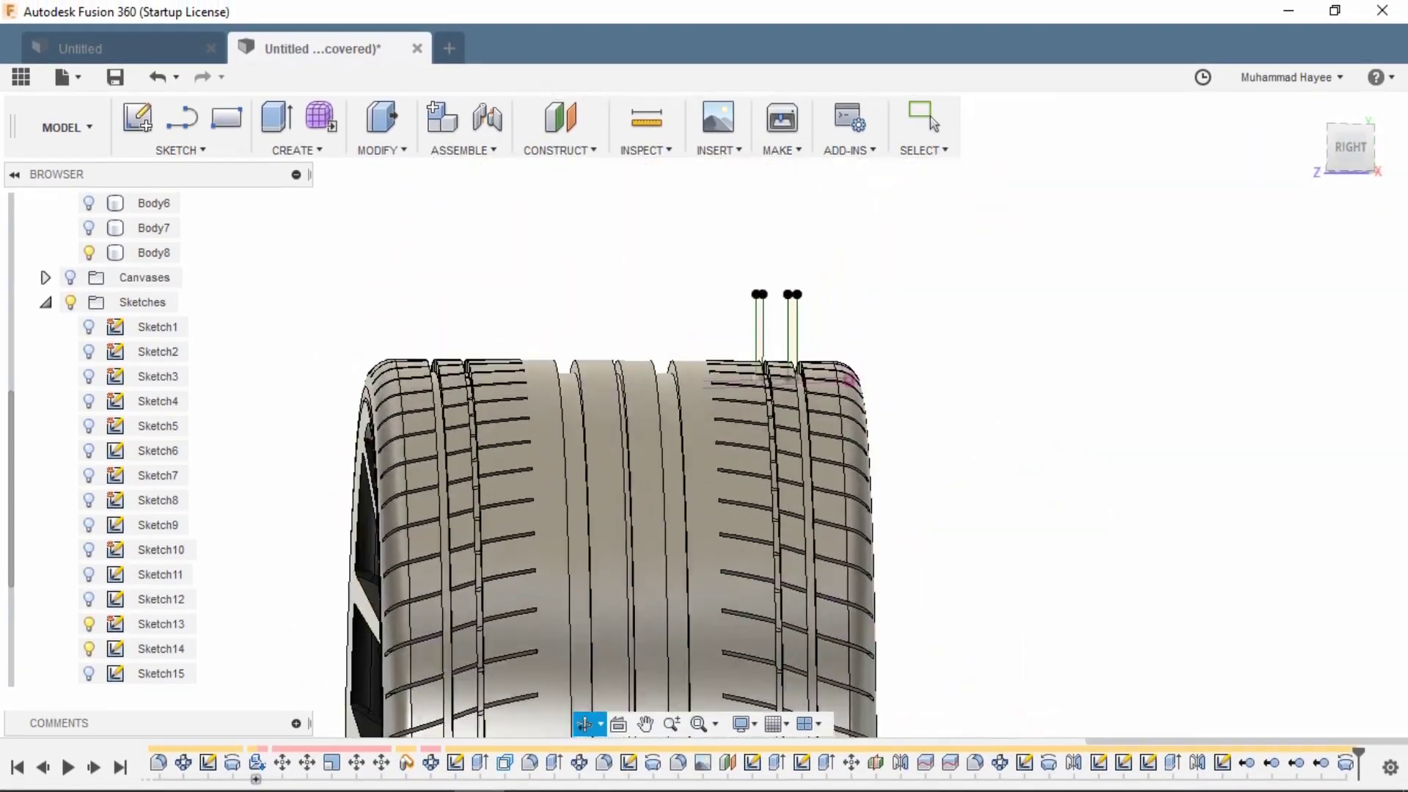
Hide Sketch14 and show the tread canvas over the tyre.
{"action": "mouse_move", "coordinate": [704, 415]}
{"action": "middle_mouse_down", "text": "shift"}
{"action": "mouse_move", "coordinate": [601, 448]}
{"action": "mouse_move", "coordinate": [638, 411]}
{"action": "mouse_move", "coordinate": [639, 558]}
{"action": "mouse_move", "coordinate": [683, 660]}
{"action": "middle_mouse_up", "text": "shift"}
{"action": "left_click", "coordinate": [88, 599]}
{"action": "scroll", "coordinate": [605, 479], "scroll_direction": "down", "scroll_amount": 3}
{"action": "left_click", "coordinate": [70, 327]}
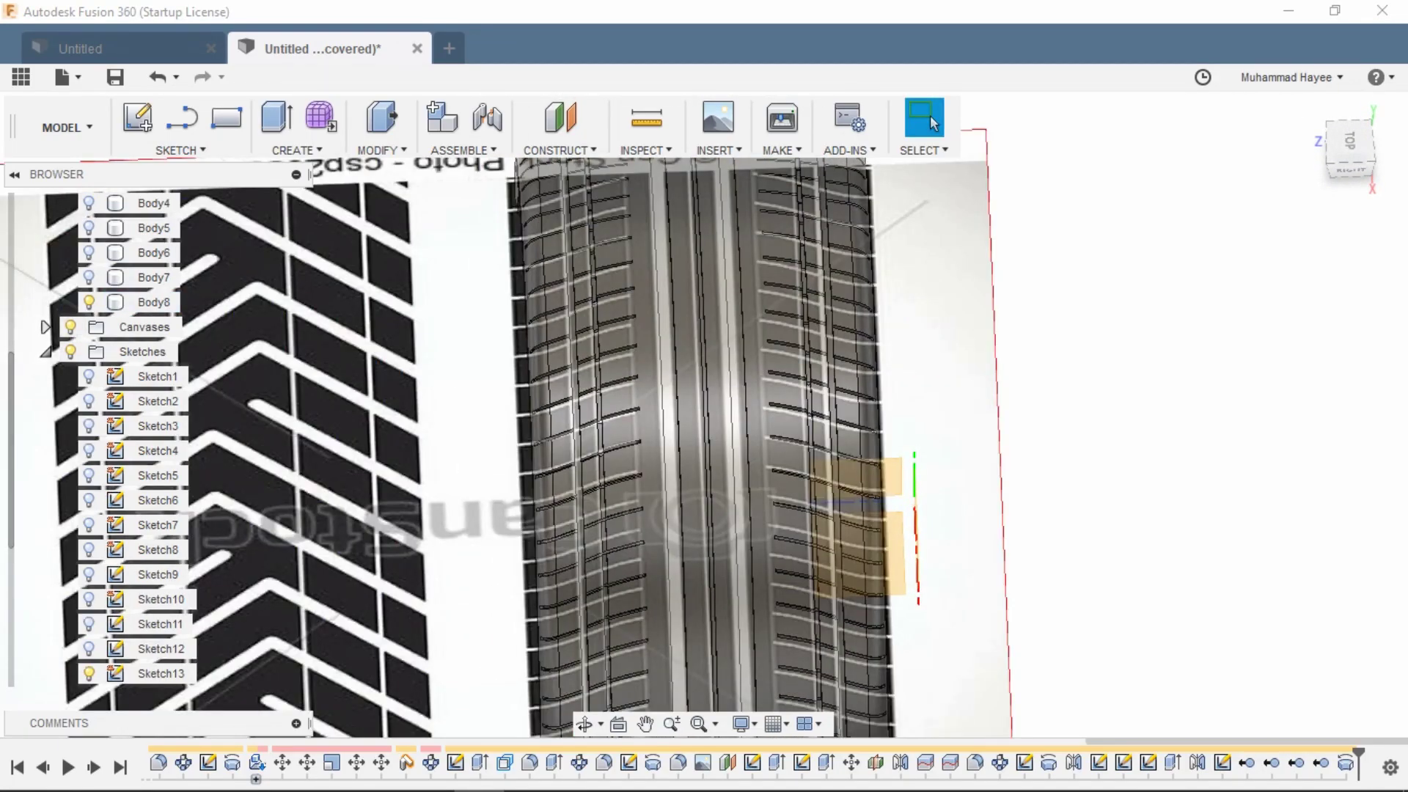
{"action": "left_click", "coordinate": [1350, 142]}
{"action": "scroll", "coordinate": [811, 547], "scroll_direction": "up", "scroll_amount": 4}
{"action": "middle_click_drag", "start_coordinate": [807, 543], "coordinate": [840, 418], "text": "shift"}
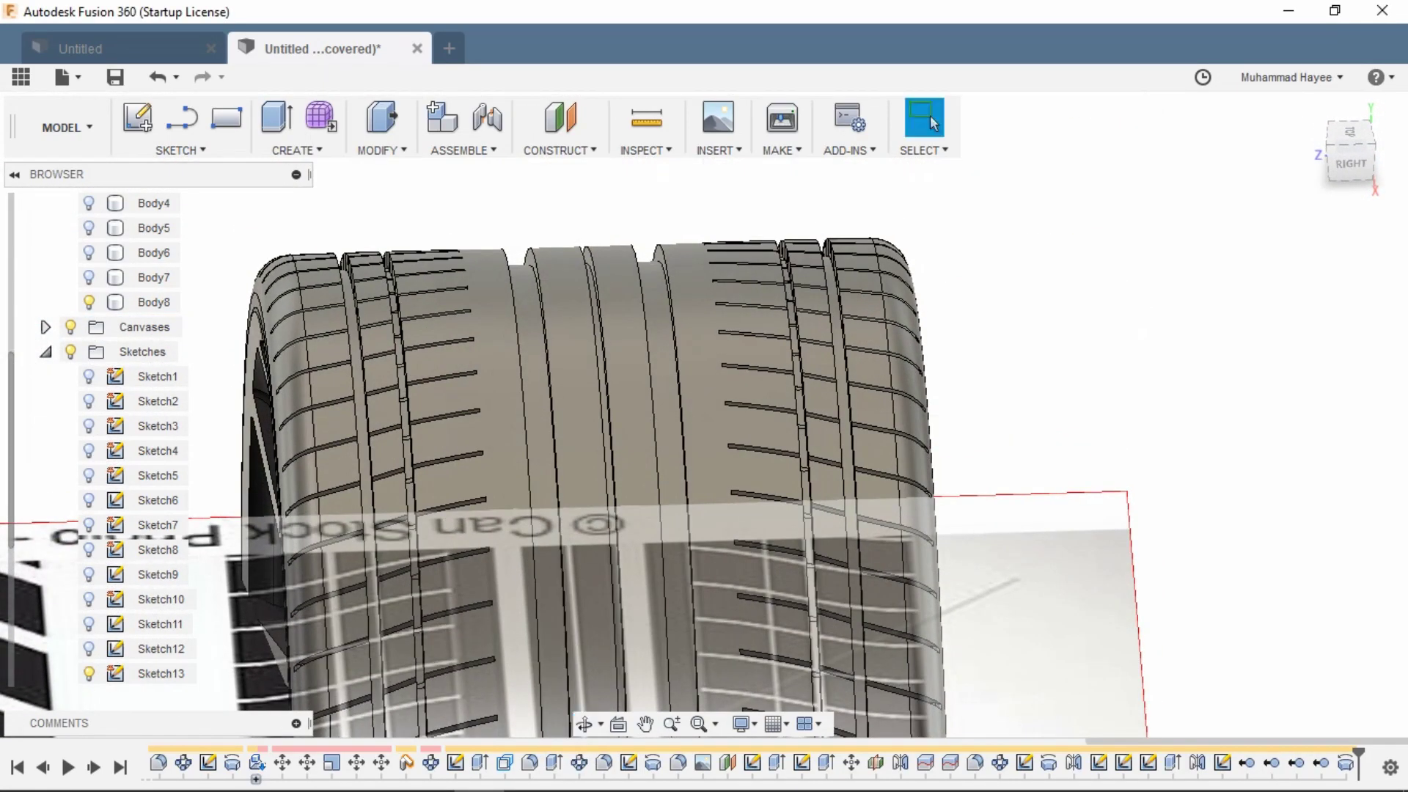
{"action": "left_click", "coordinate": [670, 323]}
{"action": "left_click", "coordinate": [521, 348]}
{"action": "key", "text": "f"}
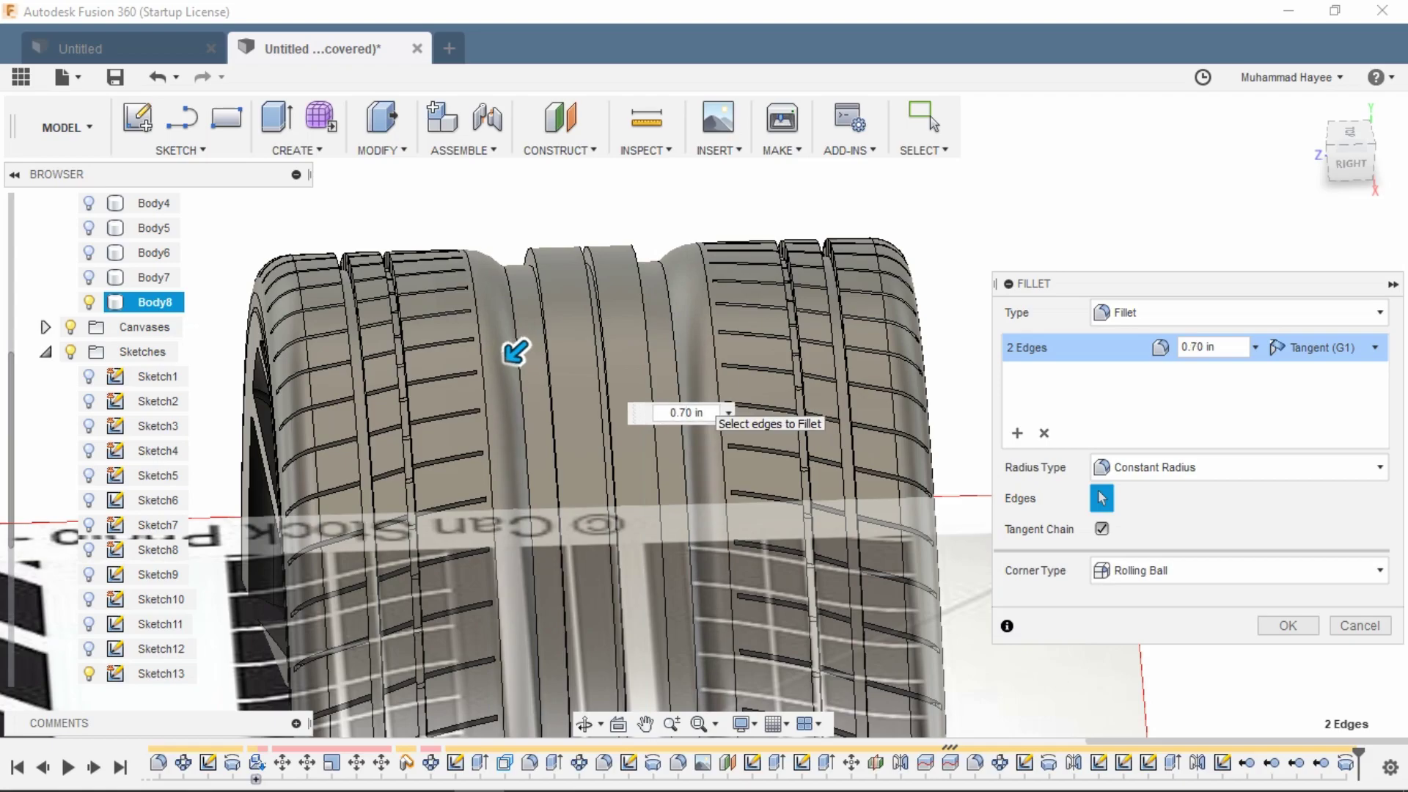
{"action": "type", "text": "7"}
{"action": "middle_click_drag", "start_coordinate": [705, 412], "coordinate": [529, 444], "text": "shift"}
{"action": "key", "text": "Escape"}
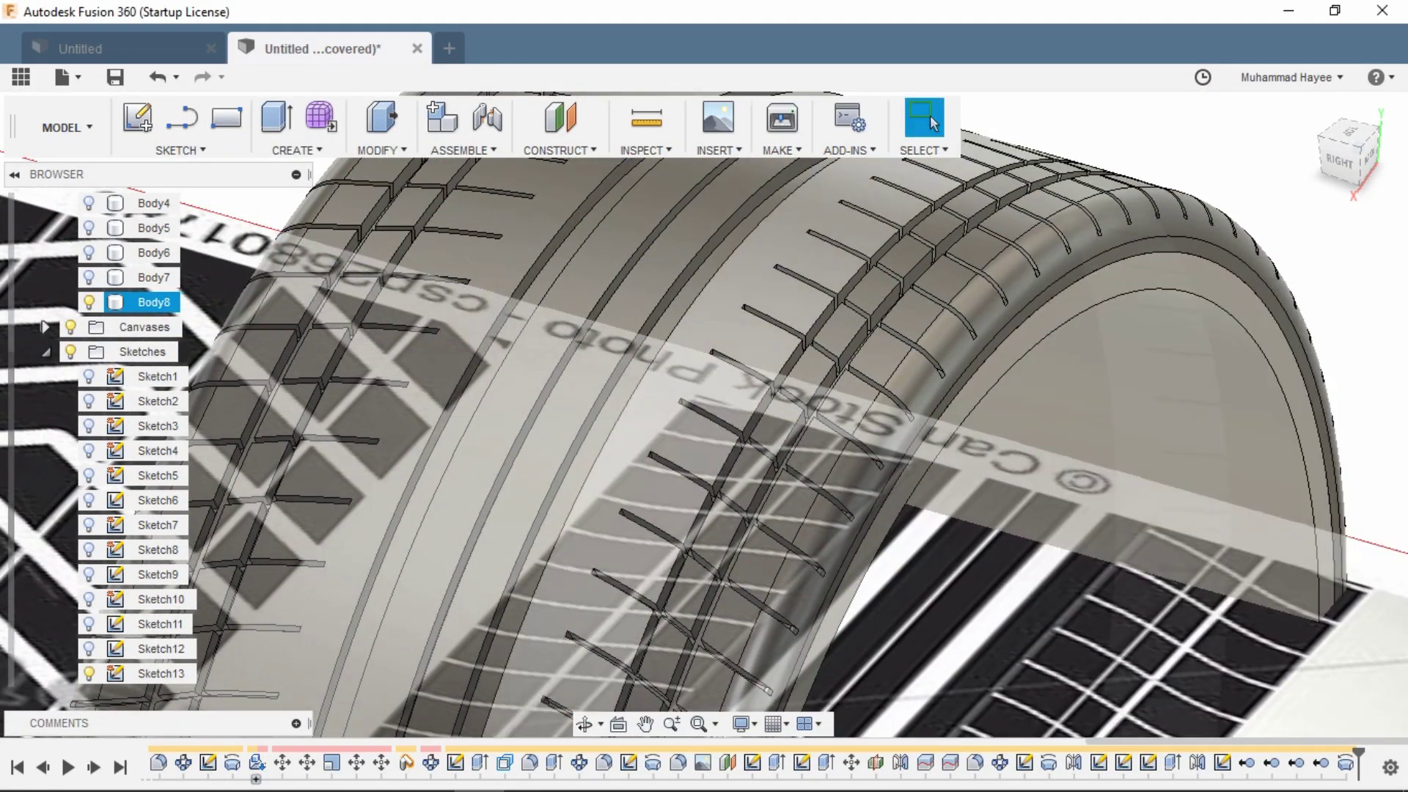
Examine the central and side groove profiles of the tread from the side.
{"action": "left_click", "coordinate": [585, 724]}
{"action": "left_click", "coordinate": [1339, 161]}
{"action": "scroll", "coordinate": [799, 385], "scroll_direction": "up", "scroll_amount": 3}
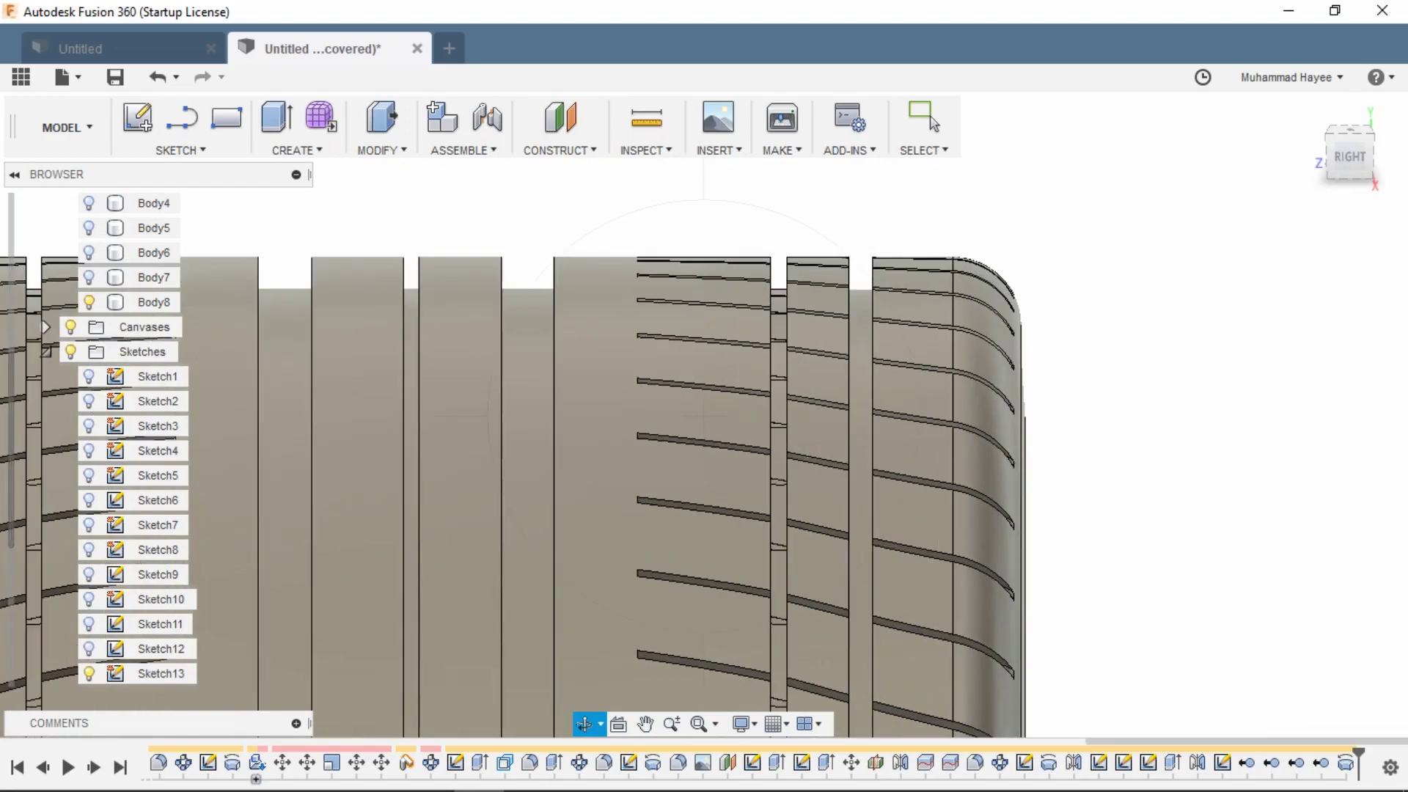
{"action": "scroll", "coordinate": [653, 294], "scroll_direction": "down", "scroll_amount": 6}
{"action": "key", "text": "Escape"}
Start a new sketch on Plane2 with the tyre seen from above over the tread canvas.
{"action": "left_click_drag", "start_coordinate": [11, 425], "coordinate": [11, 268]}
{"action": "middle_click_drag", "start_coordinate": [484, 454], "coordinate": [506, 557], "text": "shift"}
{"action": "scroll", "coordinate": [110, 440], "scroll_direction": "down", "scroll_amount": 4}
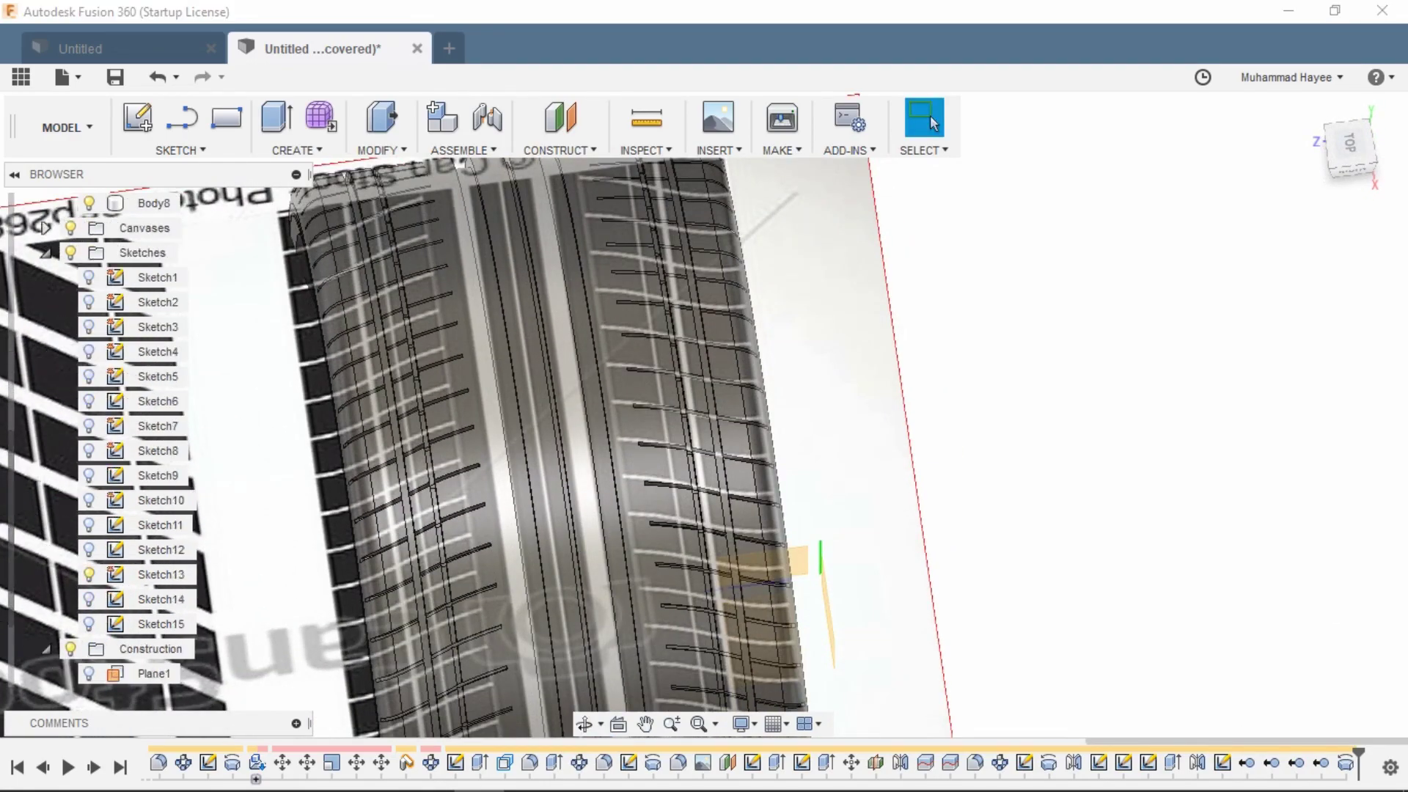
{"action": "left_click", "coordinate": [1351, 143]}
{"action": "left_click", "coordinate": [137, 118]}
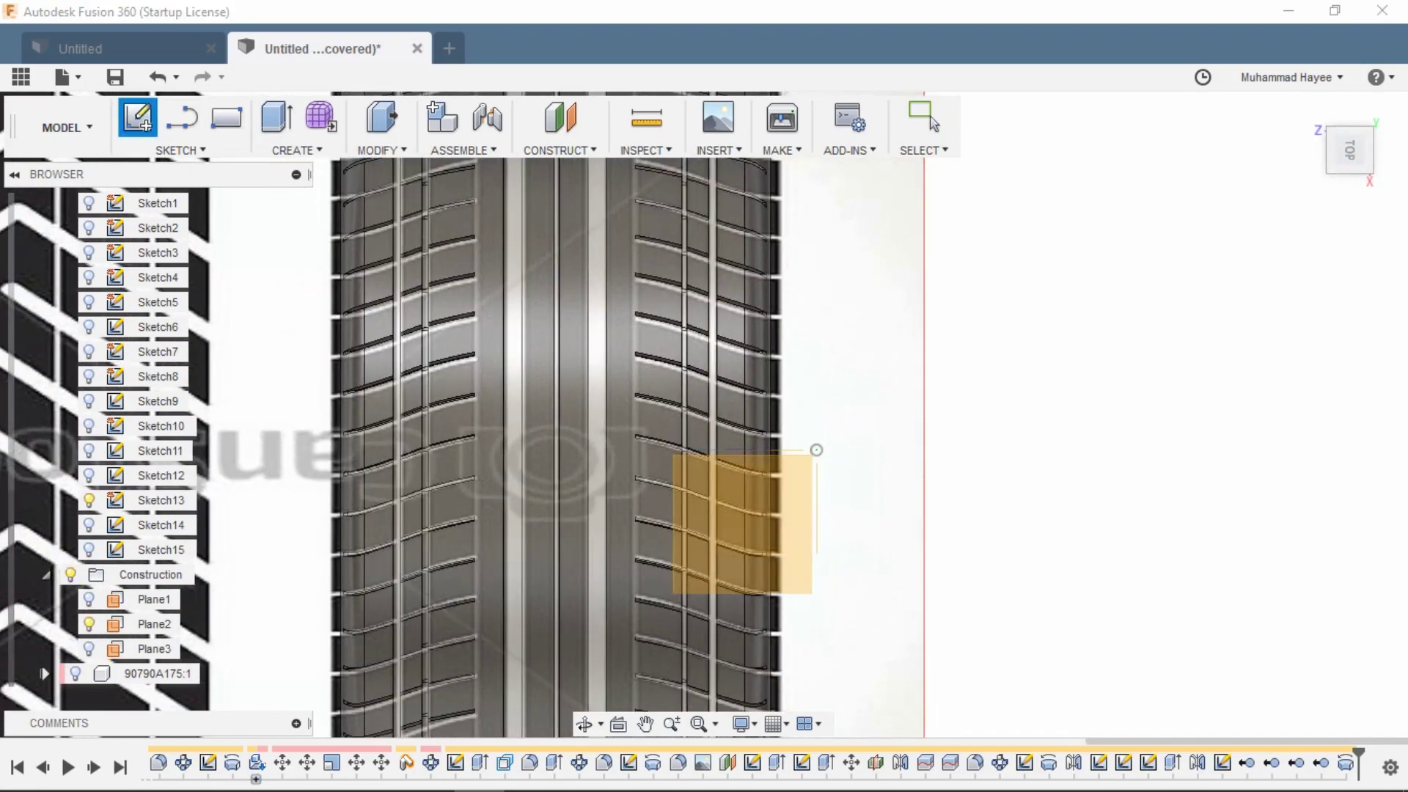
{"action": "left_click", "coordinate": [153, 624]}
{"action": "left_click", "coordinate": [584, 724]}
{"action": "left_click_drag", "start_coordinate": [704, 470], "coordinate": [528, 411]}
{"action": "left_click_drag", "start_coordinate": [814, 367], "coordinate": [1013, 325]}
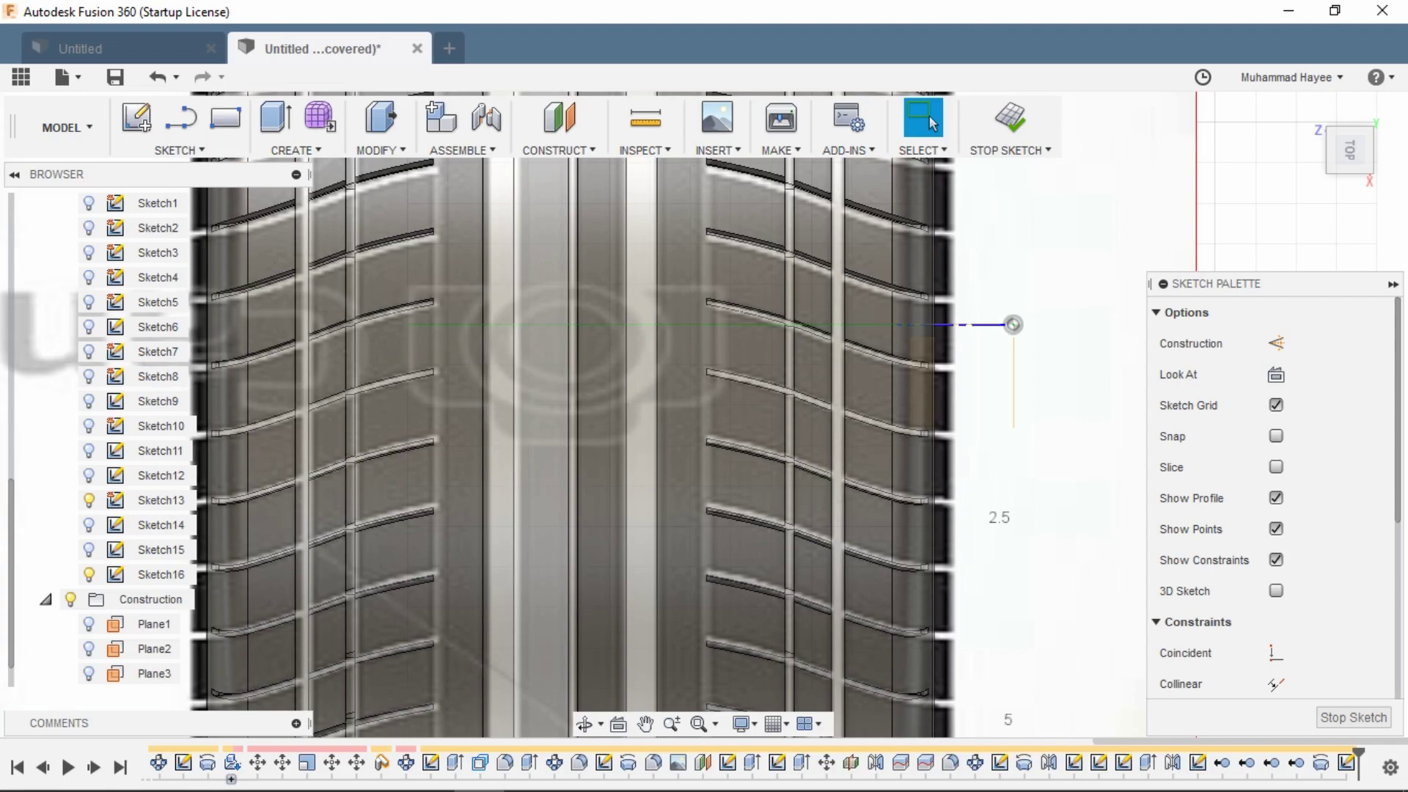
{"action": "middle_click_drag", "start_coordinate": [945, 338], "coordinate": [913, 482]}
{"action": "scroll", "coordinate": [676, 380], "scroll_direction": "up", "scroll_amount": 3}
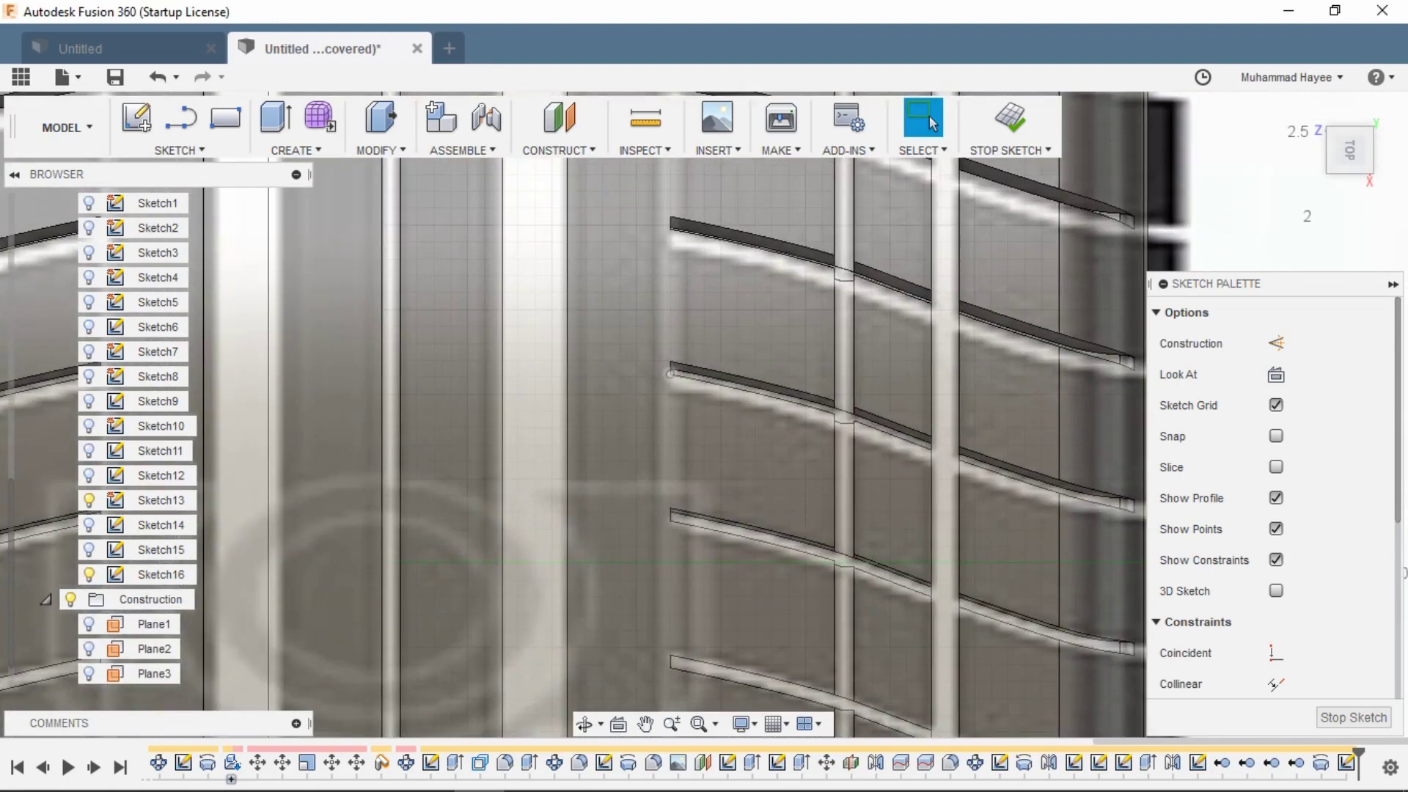
Sketch a horizontal line across the tread from the inner end of the side grooves to the central groove's edge and finish the sketch.
{"action": "scroll", "coordinate": [671, 374], "scroll_direction": "down", "scroll_amount": 3}
{"action": "scroll", "coordinate": [688, 456], "scroll_direction": "up", "scroll_amount": 4}
{"action": "key", "text": "l"}
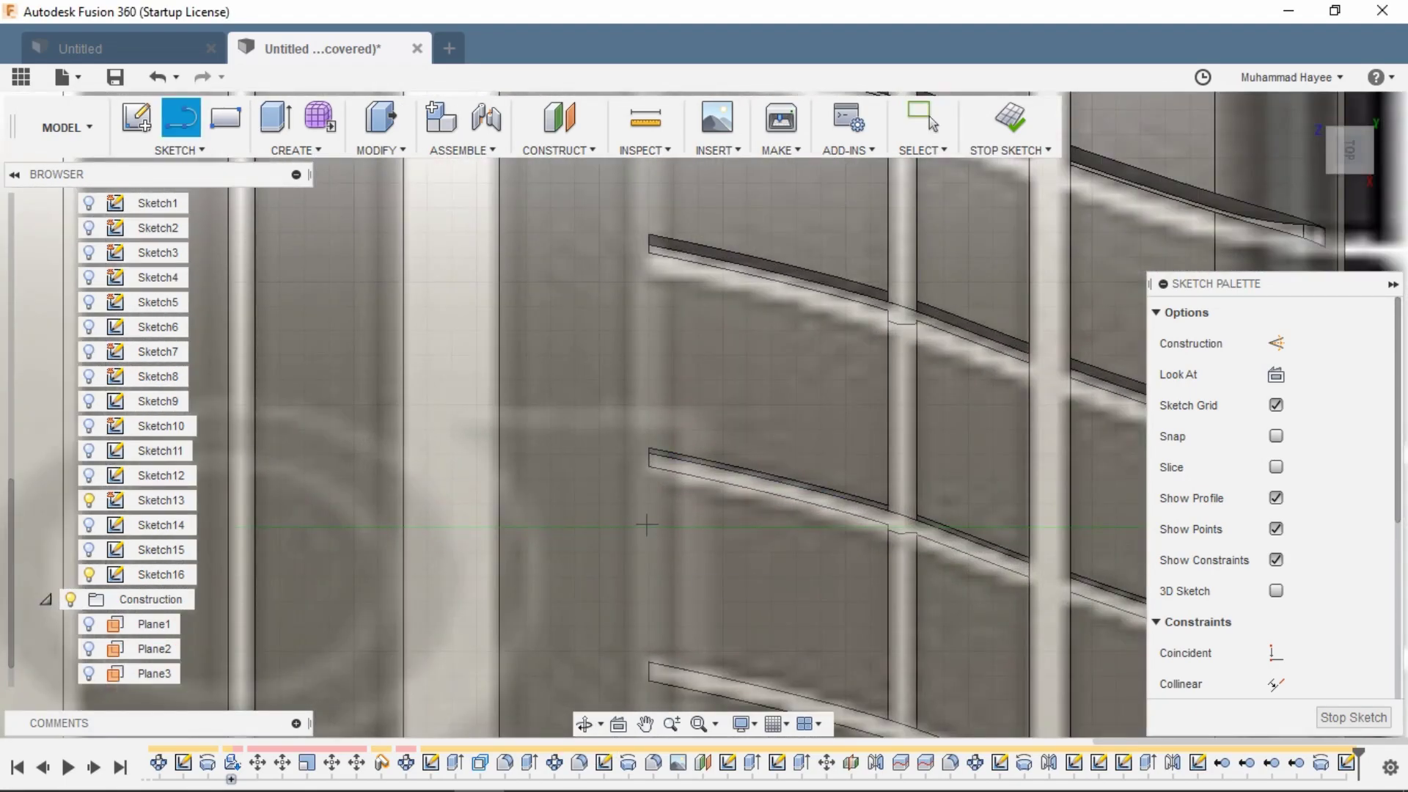
{"action": "scroll", "coordinate": [647, 525], "scroll_direction": "down", "scroll_amount": 6}
{"action": "left_click", "coordinate": [584, 724]}
{"action": "mouse_move", "coordinate": [719, 470]}
{"action": "left_mouse_down"}
{"action": "mouse_move", "coordinate": [572, 396]}
{"action": "mouse_move", "coordinate": [704, 470]}
{"action": "left_mouse_up"}
{"action": "middle_click_drag", "start_coordinate": [704, 470], "coordinate": [726, 455], "text": "shift"}
{"action": "left_click", "coordinate": [1350, 149]}
{"action": "scroll", "coordinate": [711, 527], "scroll_direction": "up", "scroll_amount": 5}
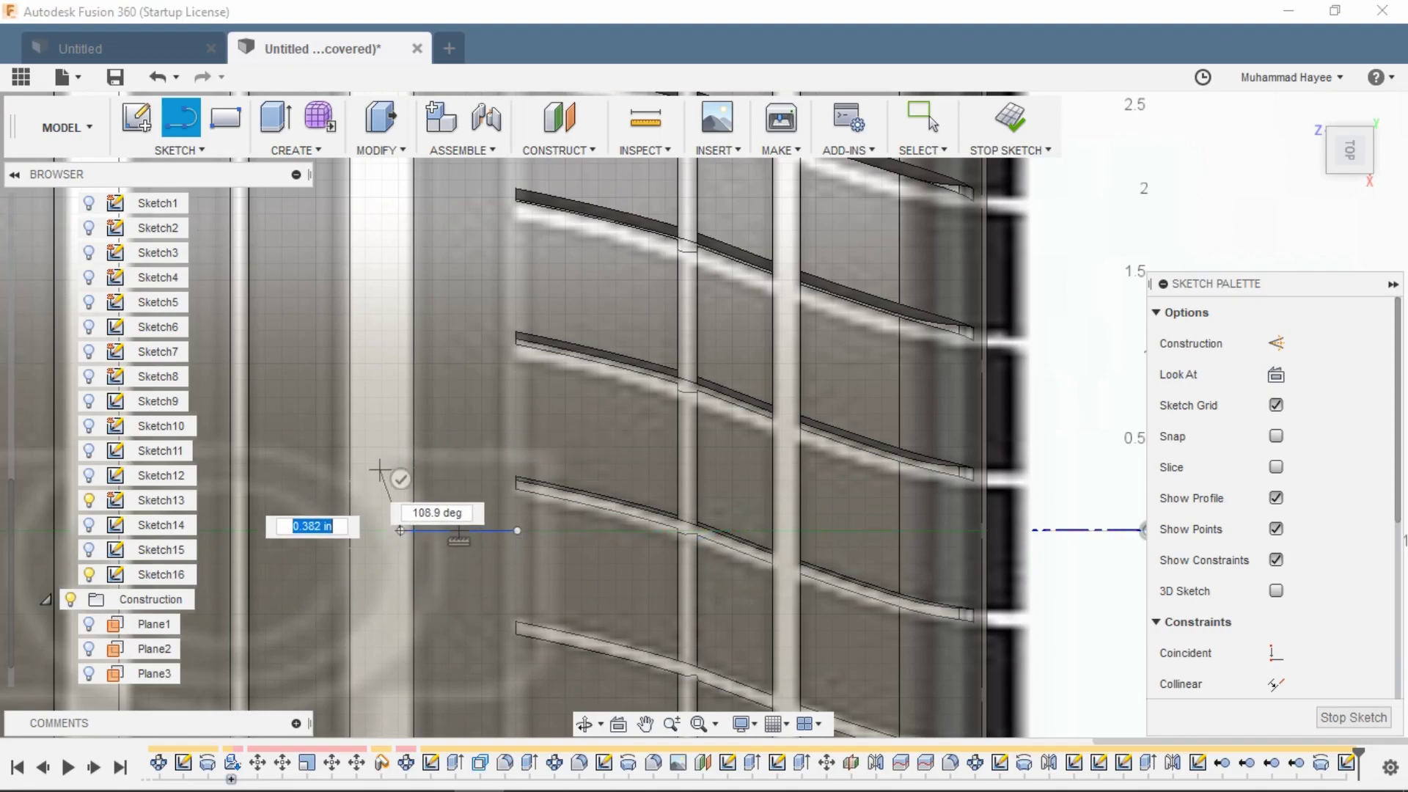
{"action": "left_click", "coordinate": [1353, 717]}
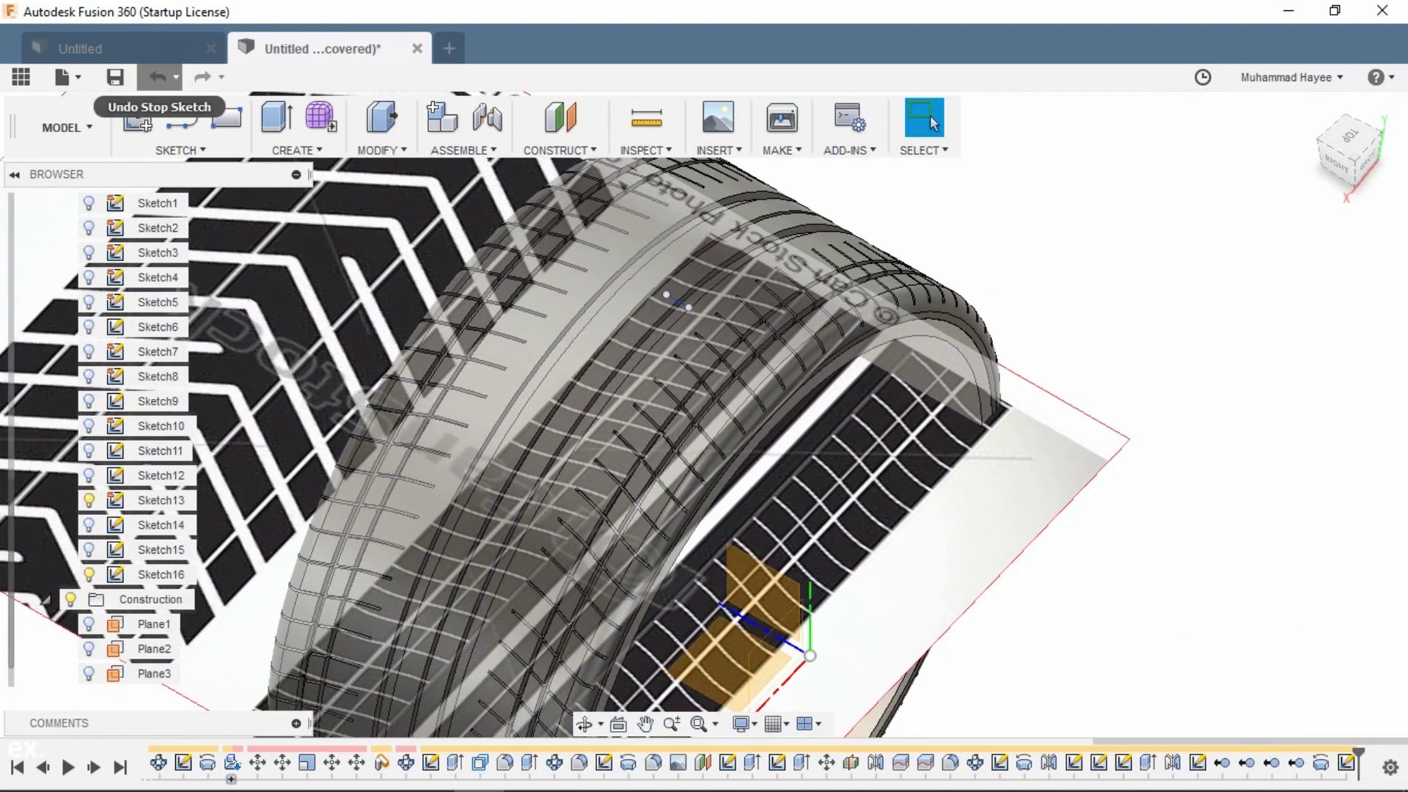
Undo finishing the sketch, work on the line between the central and side grooves, and finish the sketch again.
{"action": "left_click", "coordinate": [156, 77]}
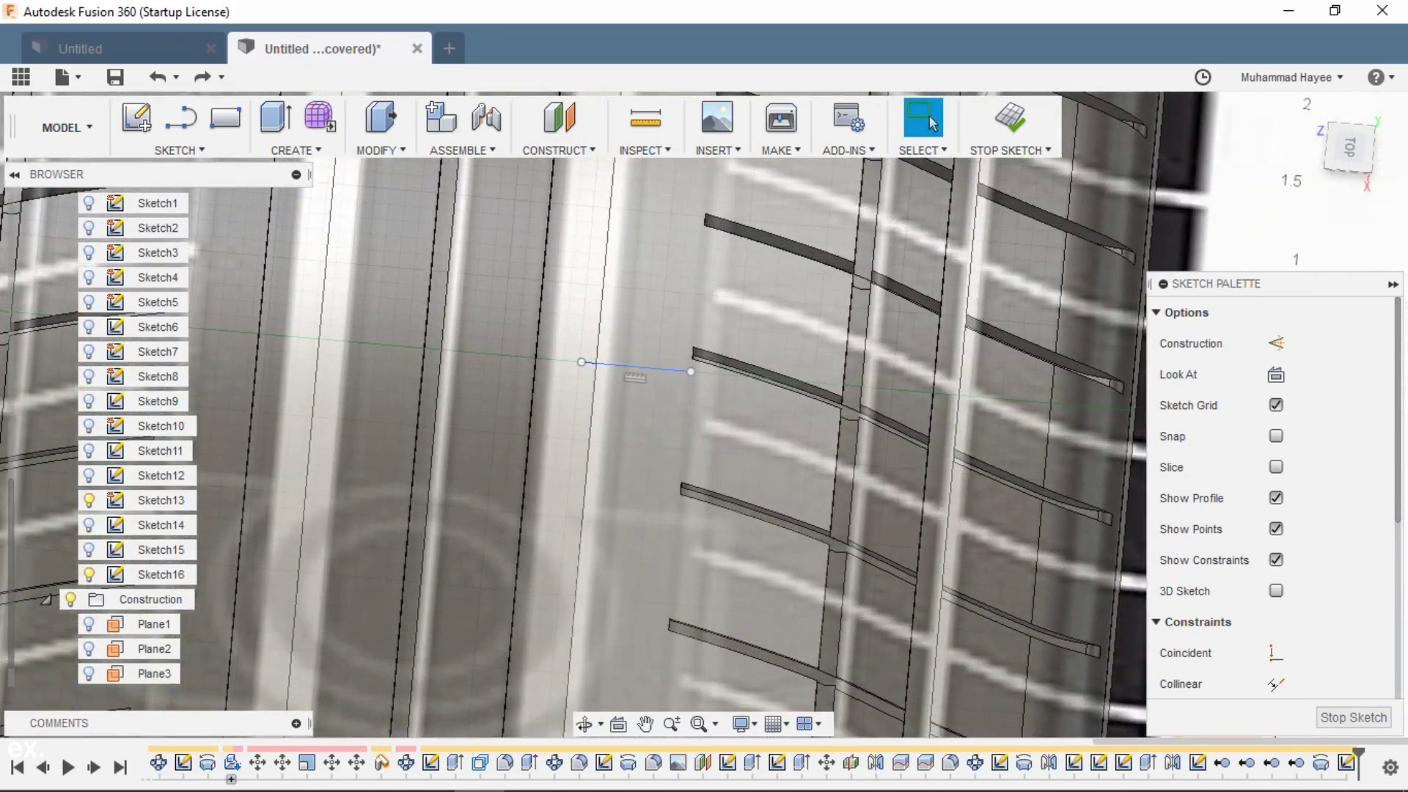
{"action": "right_click", "coordinate": [609, 364]}
{"action": "left_click", "coordinate": [608, 547]}
{"action": "scroll", "coordinate": [738, 366], "scroll_direction": "down", "scroll_amount": 2}
{"action": "mouse_move", "coordinate": [738, 365]}
{"action": "middle_mouse_down", "text": "shift"}
{"action": "mouse_move", "coordinate": [741, 396]}
{"action": "mouse_move", "coordinate": [660, 352]}
{"action": "mouse_move", "coordinate": [689, 378]}
{"action": "middle_mouse_up", "text": "shift"}
{"action": "left_click", "coordinate": [1350, 149]}
{"action": "left_click", "coordinate": [1353, 717]}
{"action": "scroll", "coordinate": [689, 378], "scroll_direction": "down", "scroll_amount": 3}
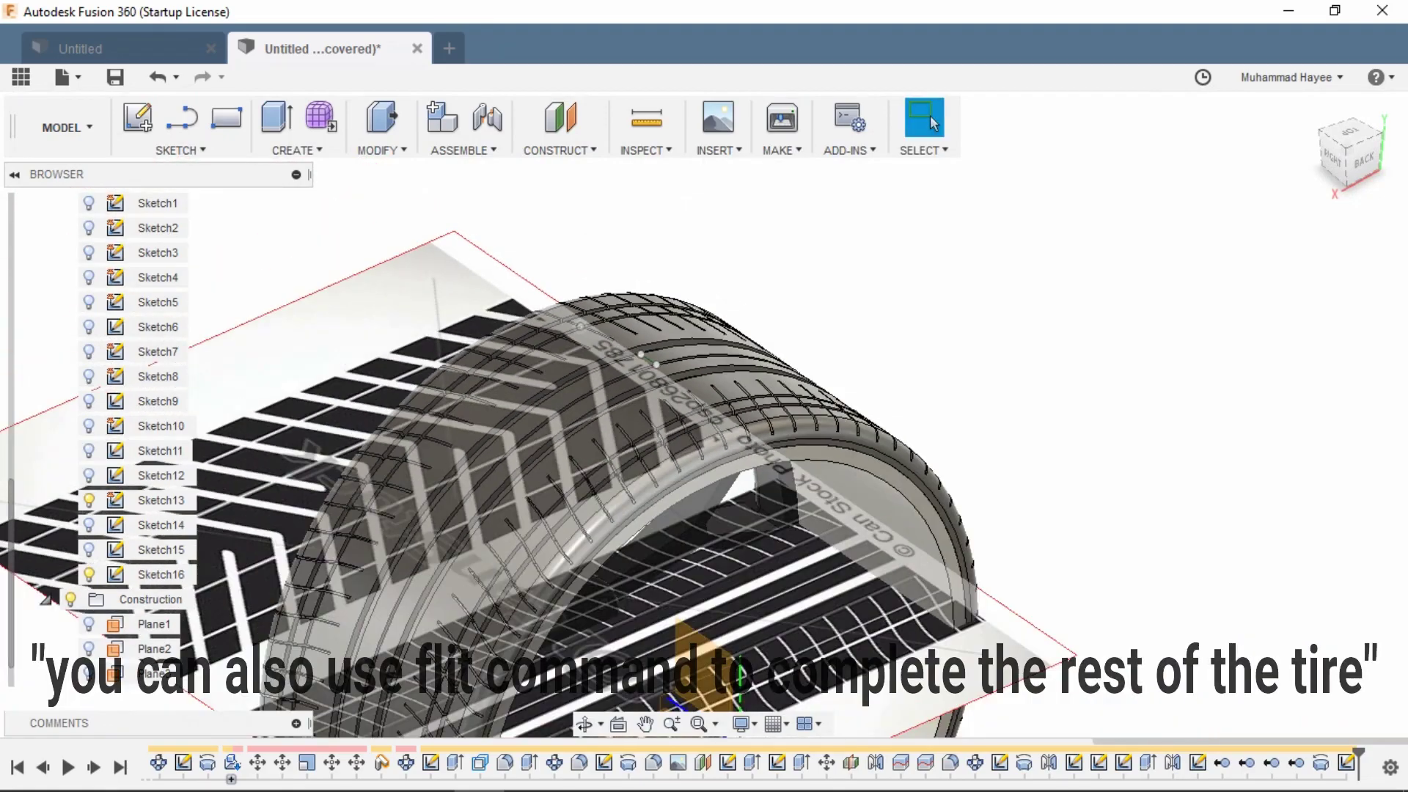
Start a sketch on the right origin plane and draw a rectangular profile about 0.69 in wide over the tread beside the central groove.
{"action": "left_click", "coordinate": [137, 117]}
{"action": "left_click", "coordinate": [698, 566]}
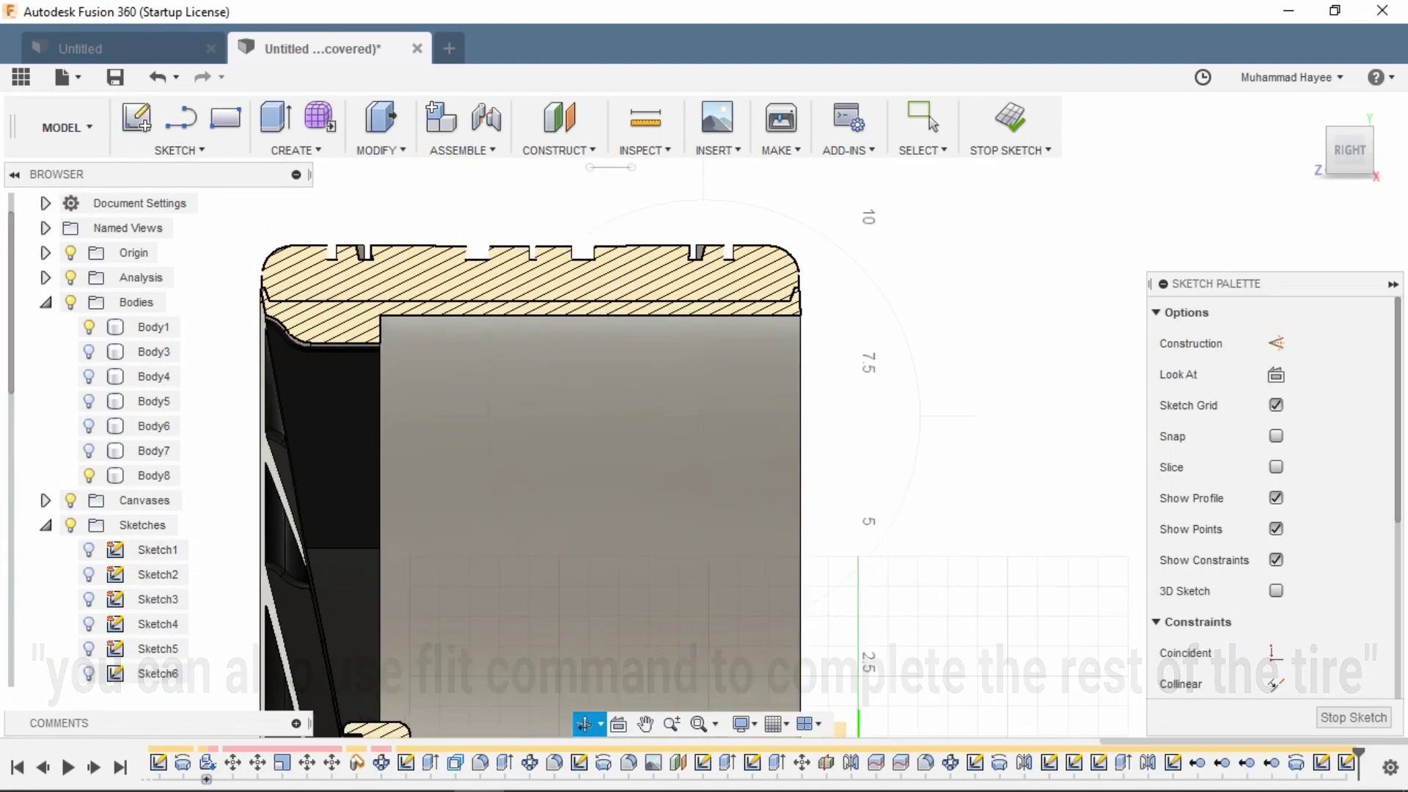
{"action": "scroll", "coordinate": [747, 319], "scroll_direction": "up", "scroll_amount": 4}
{"action": "scroll", "coordinate": [655, 515], "scroll_direction": "up", "scroll_amount": 2}
{"action": "key", "text": "l"}
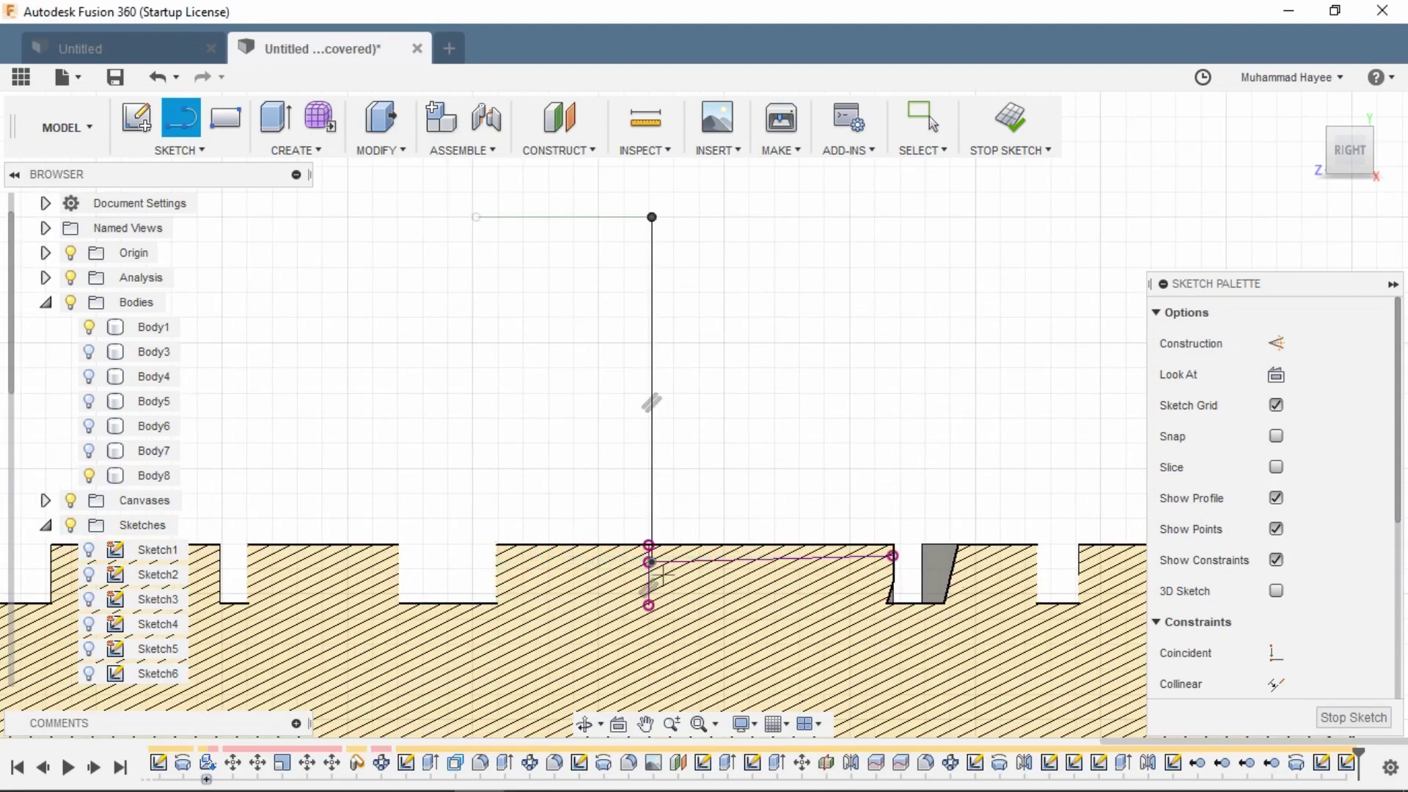
{"action": "scroll", "coordinate": [655, 565], "scroll_direction": "up", "scroll_amount": 3}
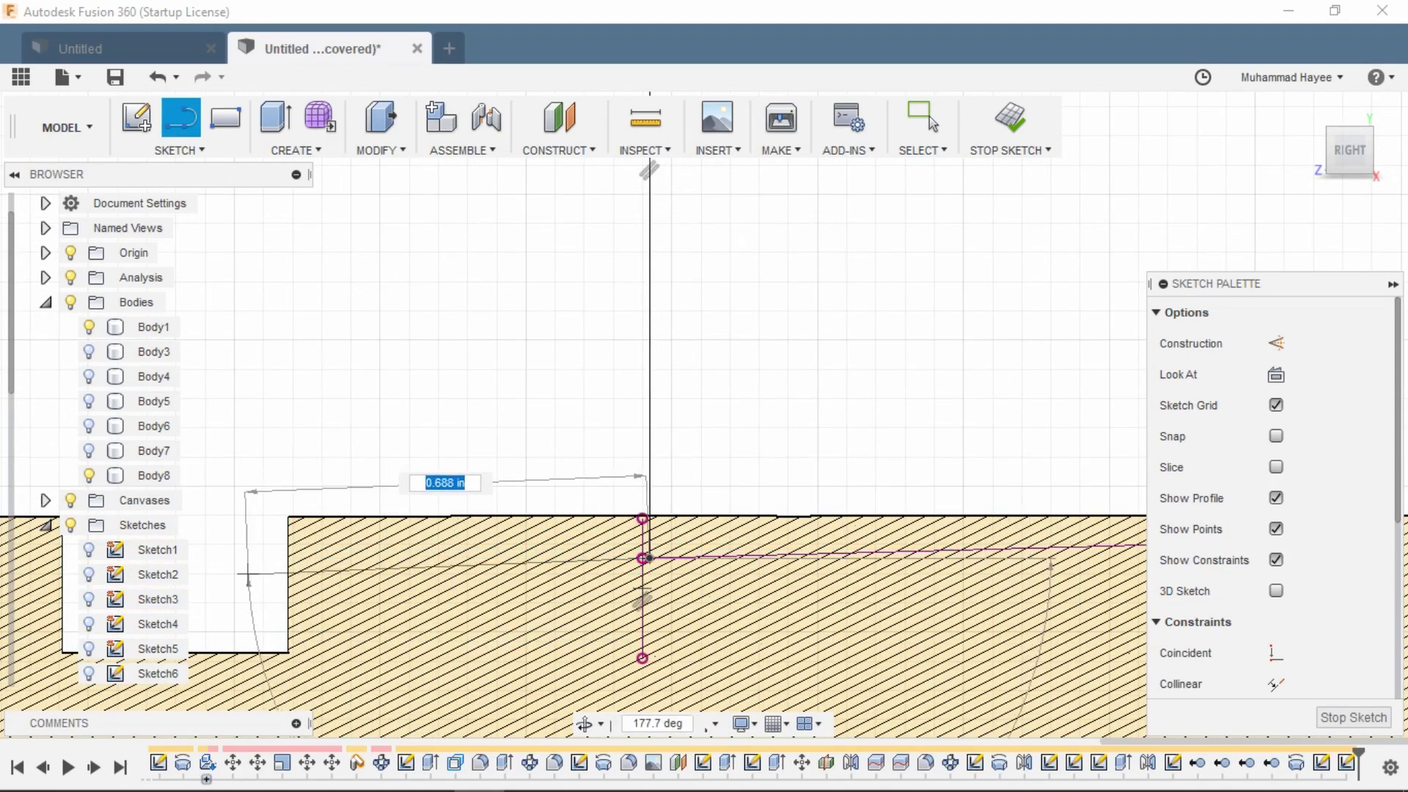
{"action": "scroll", "coordinate": [248, 575], "scroll_direction": "down", "scroll_amount": 3}
{"action": "scroll", "coordinate": [248, 566], "scroll_direction": "down", "scroll_amount": 3}
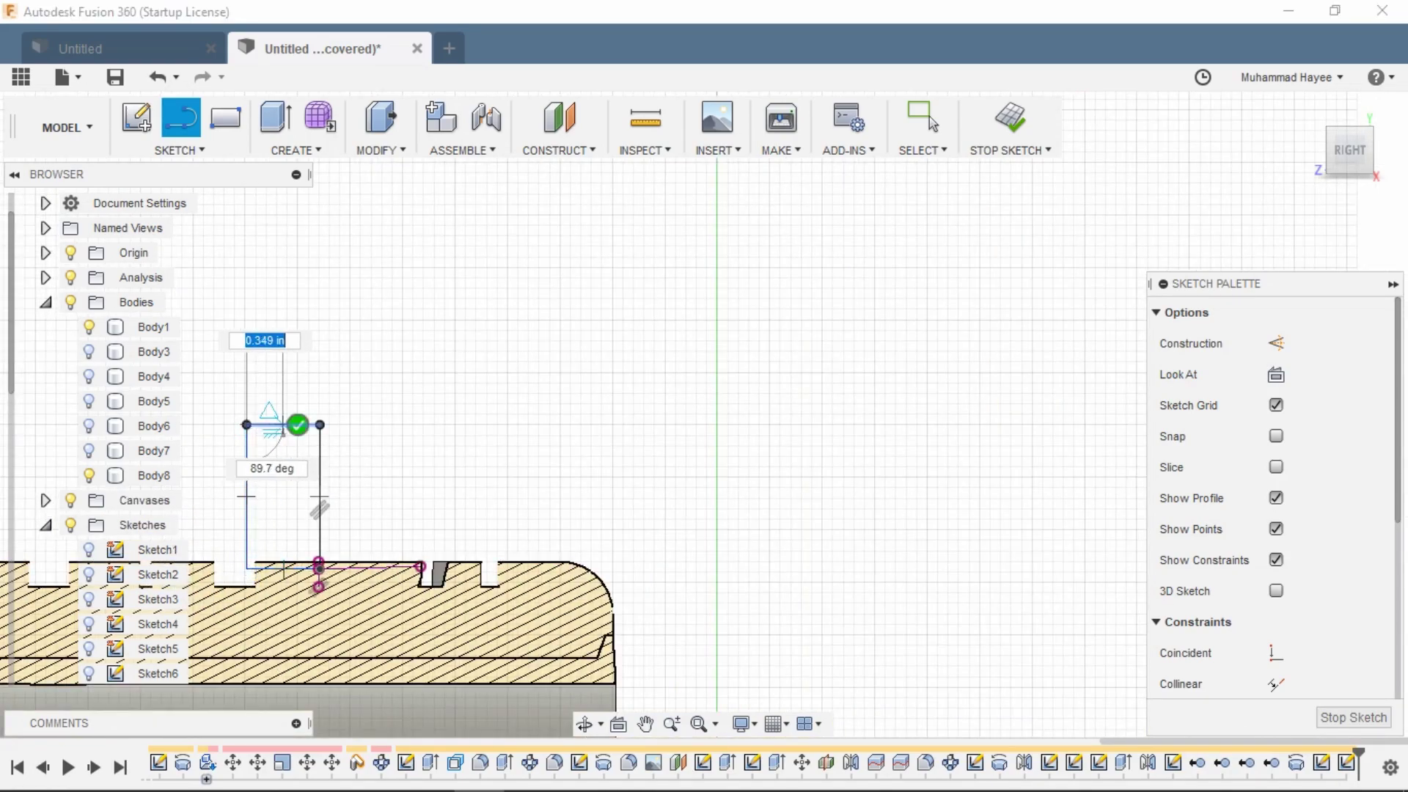
{"action": "scroll", "coordinate": [276, 577], "scroll_direction": "up", "scroll_amount": 2}
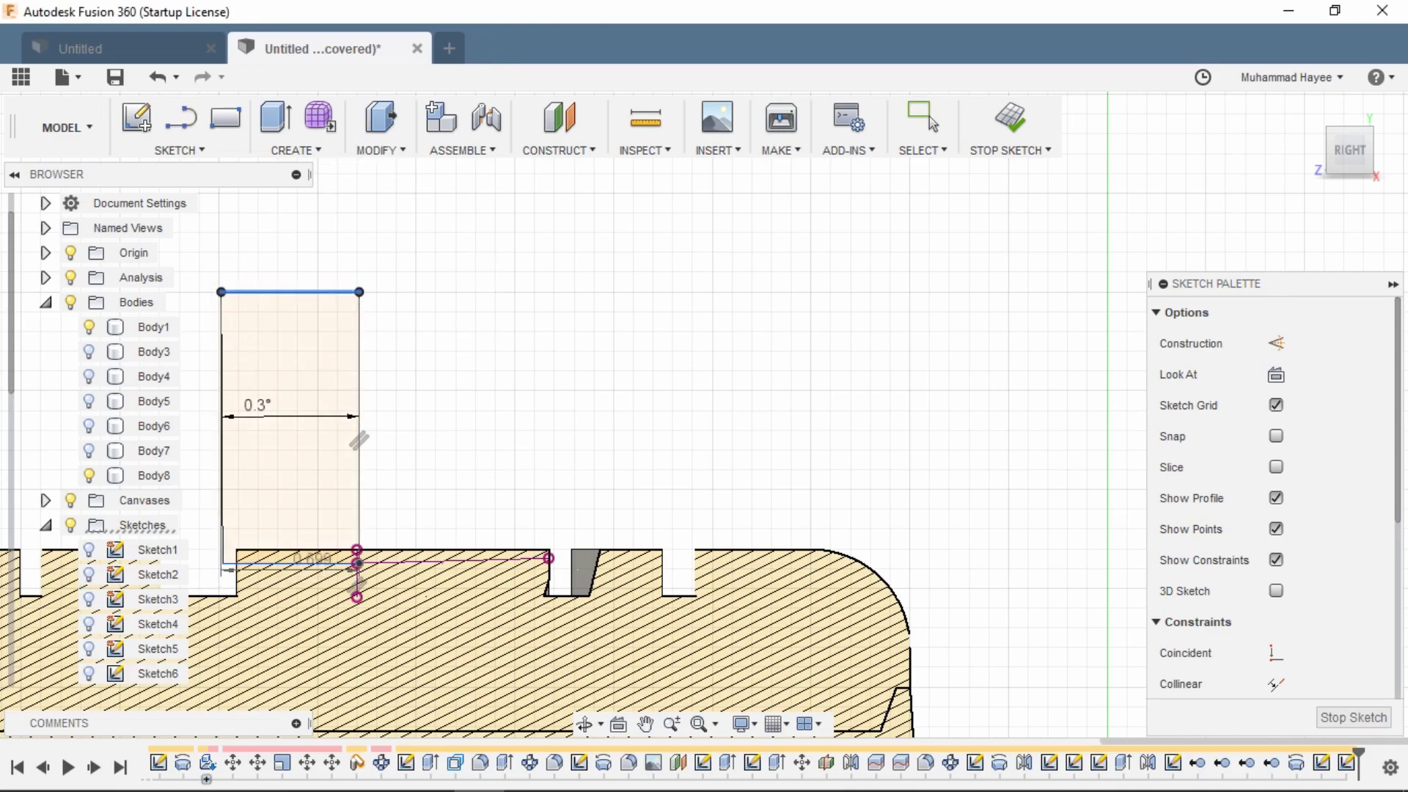
{"action": "scroll", "coordinate": [303, 477], "scroll_direction": "down", "scroll_amount": 2}
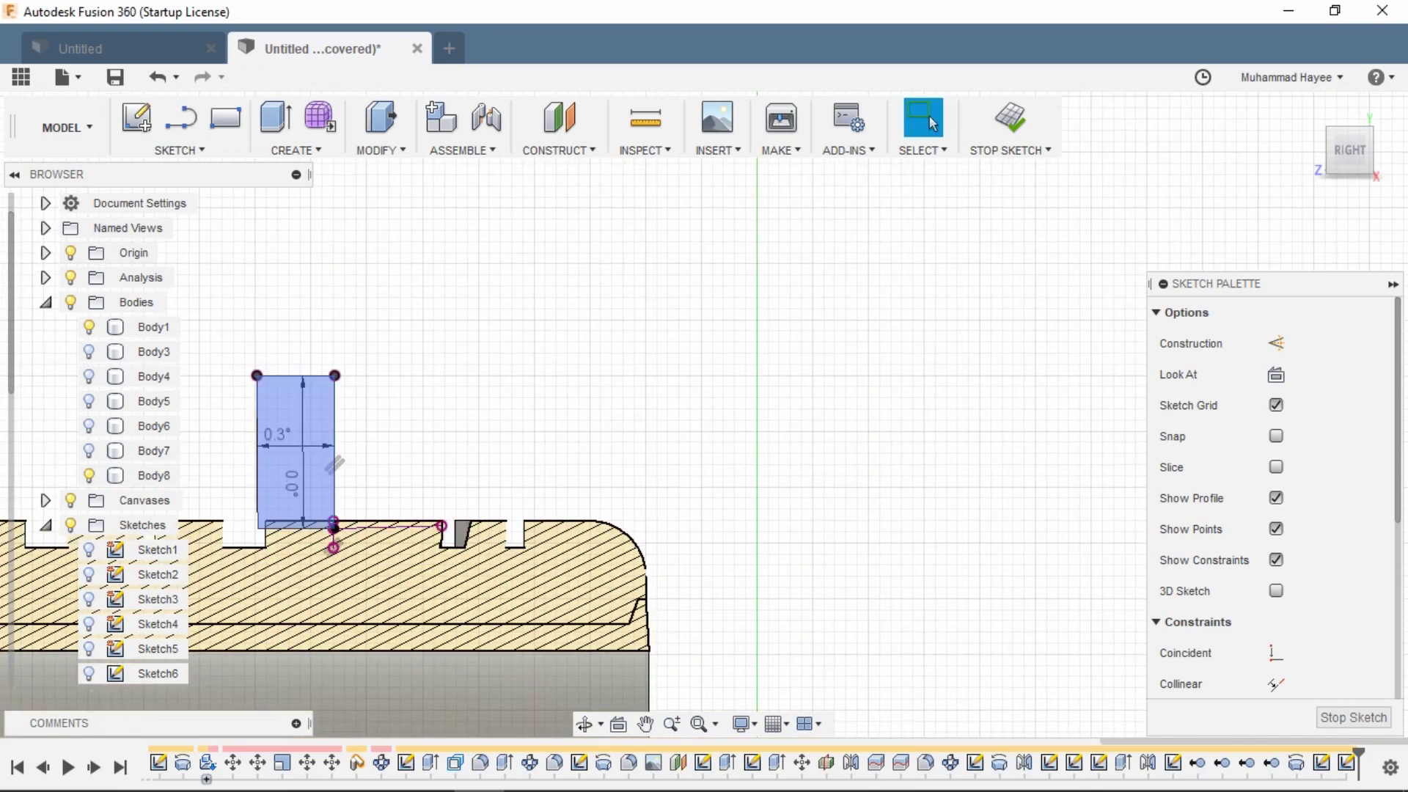
Hide the section analysis with the rectangular profile in view on the tread.
{"action": "left_click", "coordinate": [303, 474]}
{"action": "key", "text": "e"}
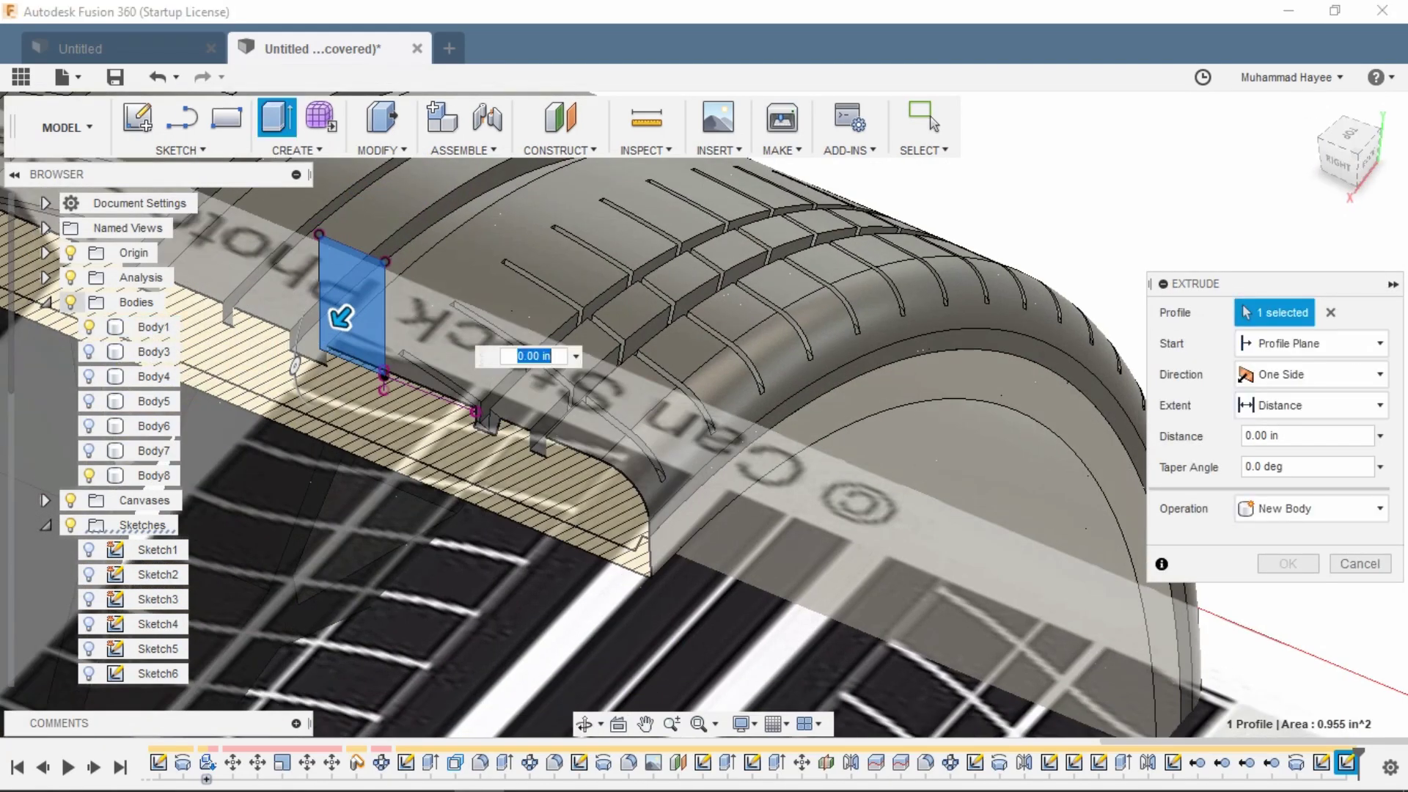
{"action": "left_click", "coordinate": [70, 278]}
{"action": "middle_click_drag", "start_coordinate": [308, 315], "coordinate": [611, 337]}
Revolve the rectangular profile 360° around the Z axis to cut the tread beside the central groove.
{"action": "left_click", "coordinate": [297, 150]}
{"action": "left_click", "coordinate": [301, 253]}
{"action": "left_click", "coordinate": [655, 334]}
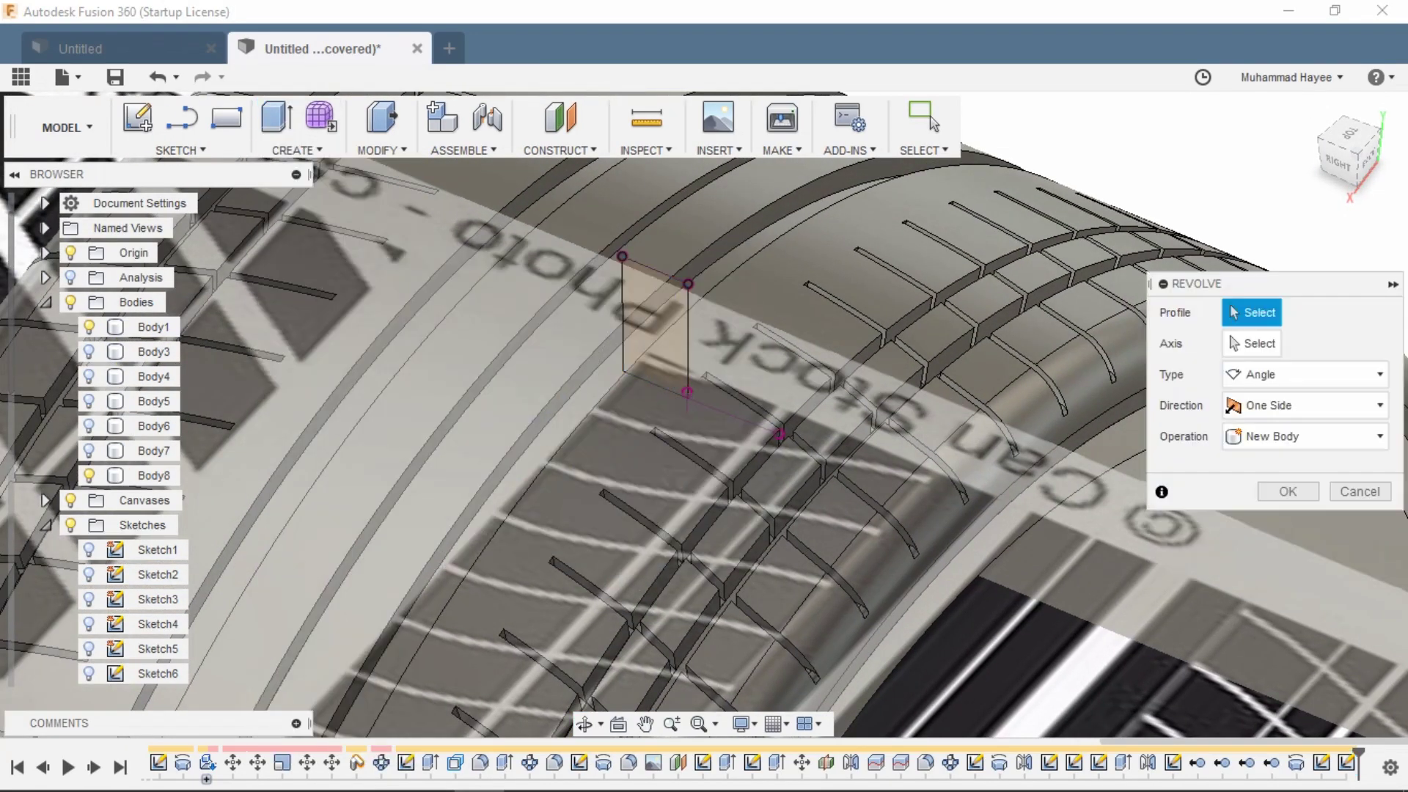
{"action": "left_click", "coordinate": [1252, 343]}
{"action": "scroll", "coordinate": [734, 411], "scroll_direction": "down", "scroll_amount": 5}
{"action": "middle_click_drag", "start_coordinate": [697, 367], "coordinate": [698, 368], "text": "shift"}
{"action": "middle_click_drag", "start_coordinate": [786, 682], "coordinate": [705, 389]}
{"action": "scroll", "coordinate": [705, 389], "scroll_direction": "up", "scroll_amount": 2}
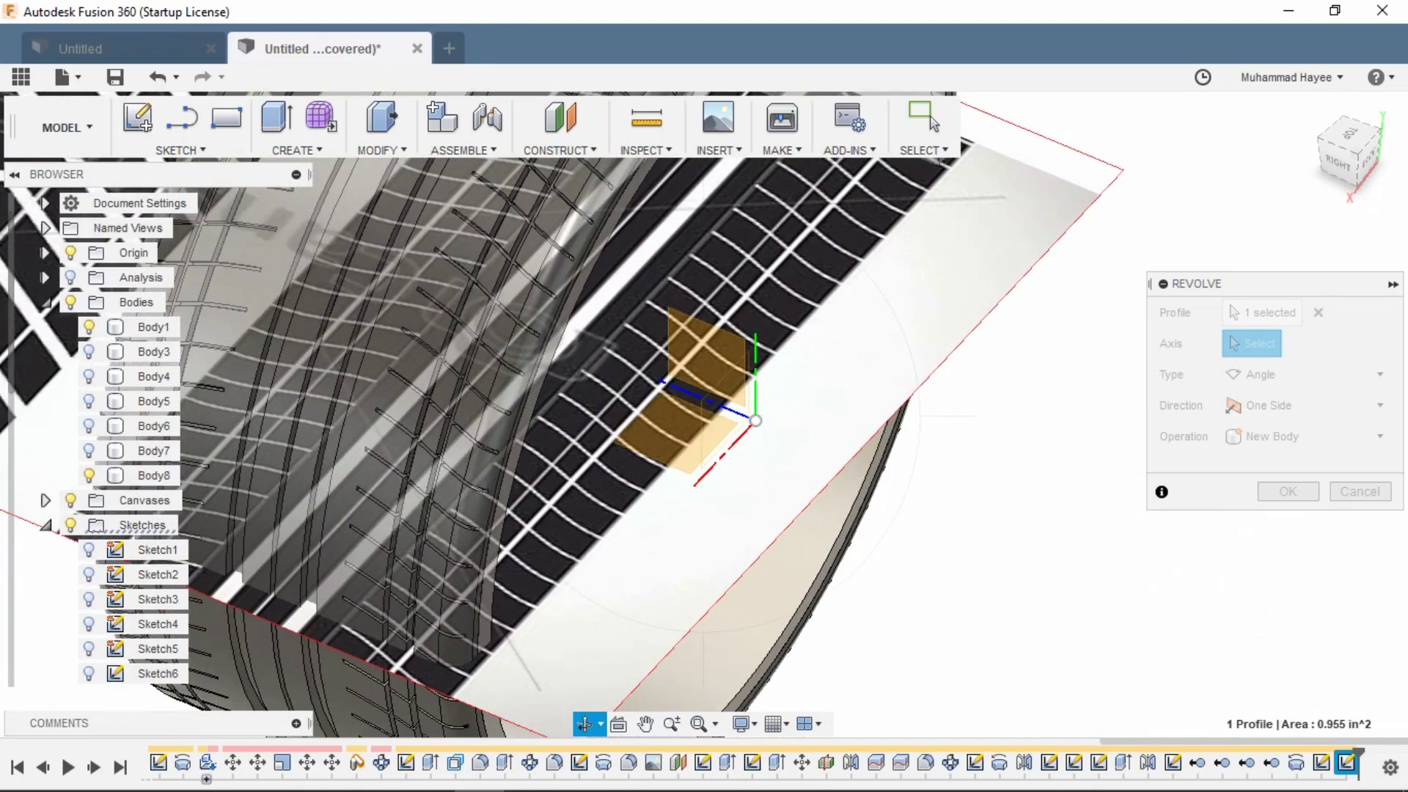
{"action": "key", "text": "Escape"}
{"action": "left_click", "coordinate": [706, 400]}
{"action": "left_click", "coordinate": [585, 724]}
{"action": "middle_click_drag", "start_coordinate": [660, 224], "coordinate": [823, 410]}
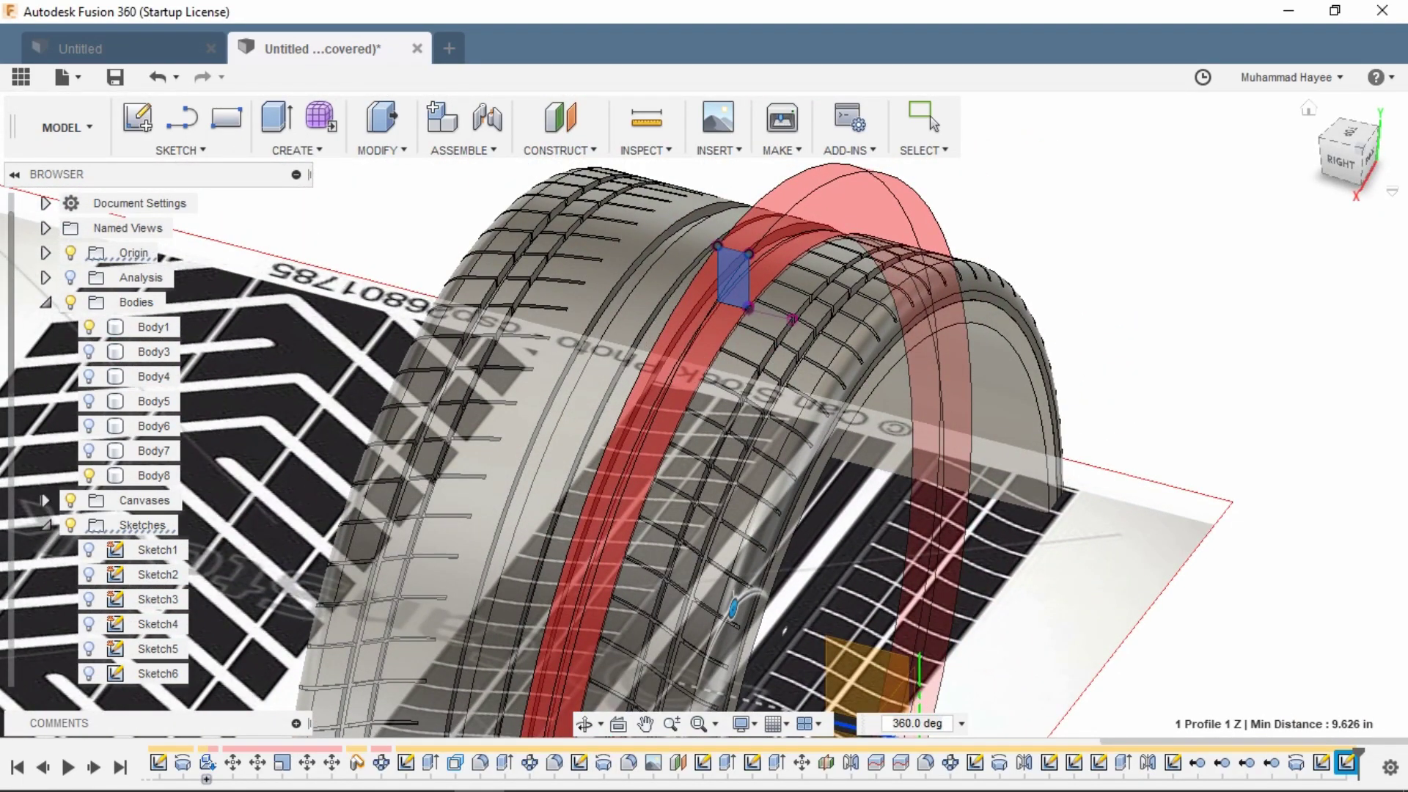
Examine the revolved cut between the central groove and the side grooves up close.
{"action": "scroll", "coordinate": [825, 409], "scroll_direction": "up", "scroll_amount": 3}
{"action": "left_click", "coordinate": [584, 724]}
{"action": "left_click_drag", "start_coordinate": [454, 432], "coordinate": [579, 312]}
{"action": "scroll", "coordinate": [579, 312], "scroll_direction": "up", "scroll_amount": 4}
{"action": "key", "text": "Escape"}
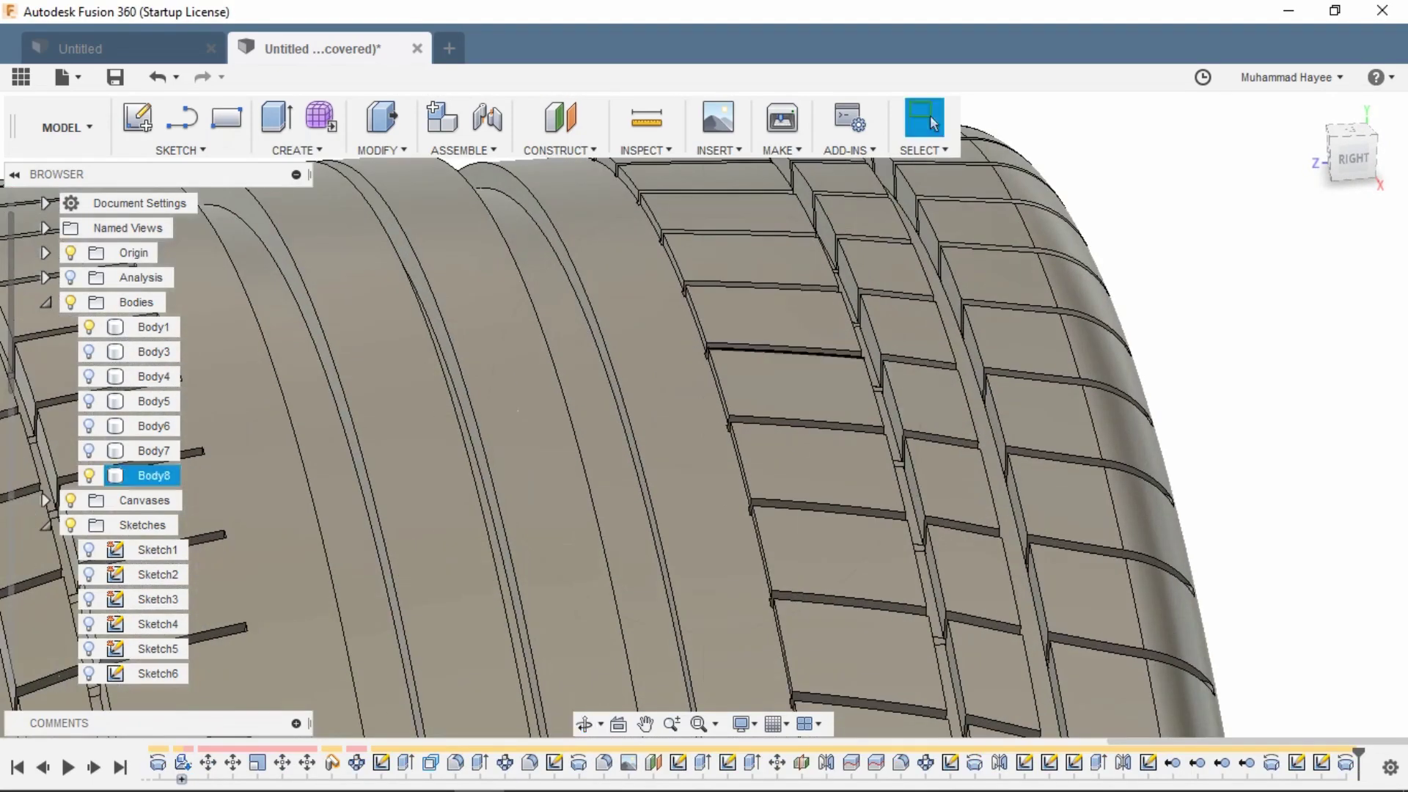
{"action": "scroll", "coordinate": [717, 352], "scroll_direction": "up", "scroll_amount": 3}
{"action": "scroll", "coordinate": [715, 408], "scroll_direction": "down", "scroll_amount": 5}
{"action": "scroll", "coordinate": [770, 418], "scroll_direction": "down", "scroll_amount": 2}
{"action": "middle_click_drag", "start_coordinate": [770, 418], "coordinate": [536, 400], "text": "shift"}
{"action": "left_click", "coordinate": [584, 724]}
{"action": "left_click_drag", "start_coordinate": [528, 448], "coordinate": [682, 440]}
{"action": "scroll", "coordinate": [697, 410], "scroll_direction": "up", "scroll_amount": 4}
{"action": "key", "text": "Escape"}
{"action": "scroll", "coordinate": [704, 411], "scroll_direction": "up", "scroll_amount": 2}
{"action": "left_click", "coordinate": [712, 411]}
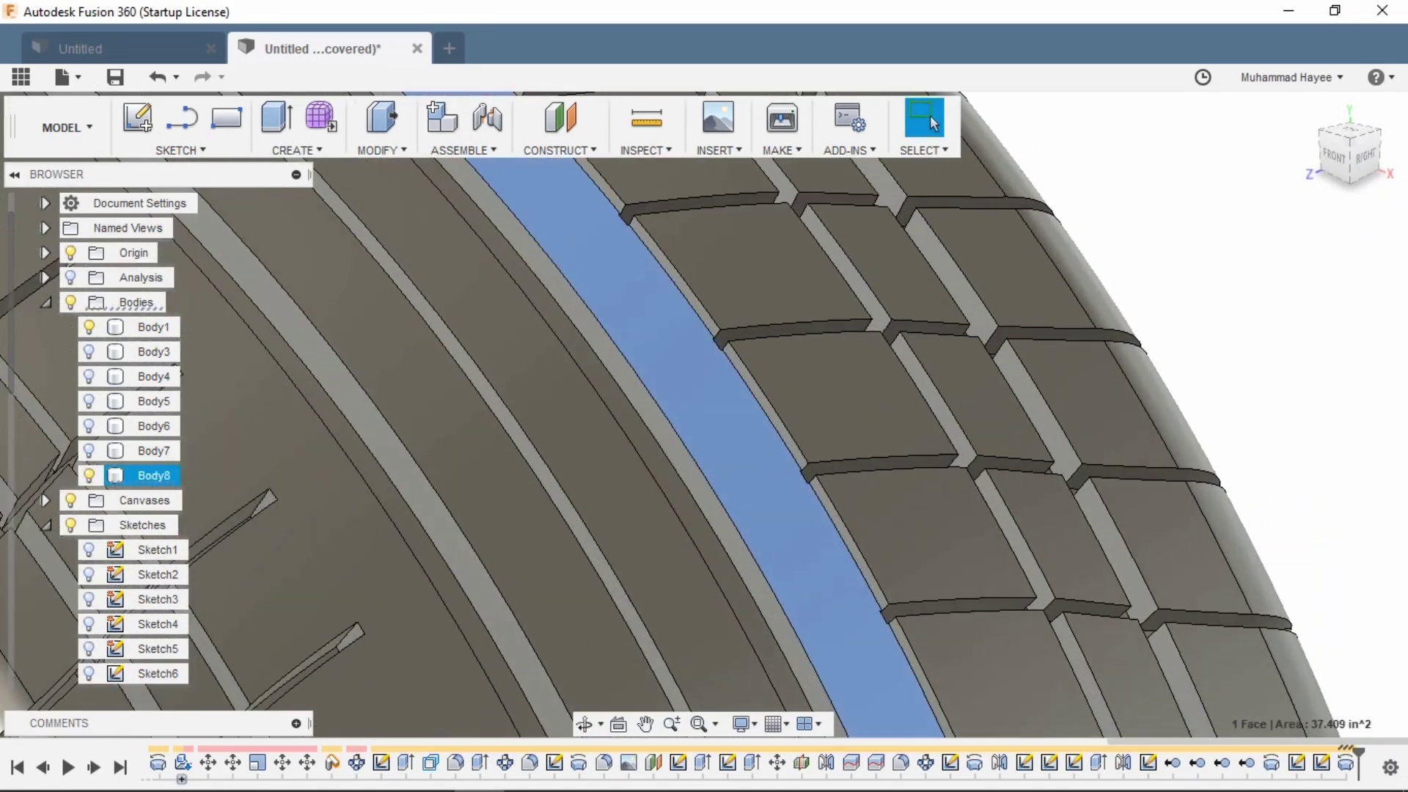
{"action": "scroll", "coordinate": [722, 463], "scroll_direction": "up", "scroll_amount": 2}
{"action": "scroll", "coordinate": [807, 411], "scroll_direction": "down", "scroll_amount": 4}
{"action": "left_click", "coordinate": [1203, 388]}
{"action": "left_click", "coordinate": [1346, 763]}
{"action": "scroll", "coordinate": [1027, 469], "scroll_direction": "down", "scroll_amount": 1}
{"action": "scroll", "coordinate": [733, 411], "scroll_direction": "down", "scroll_amount": 2}
{"action": "left_click", "coordinate": [297, 149]}
{"action": "mouse_move", "coordinate": [333, 574]}
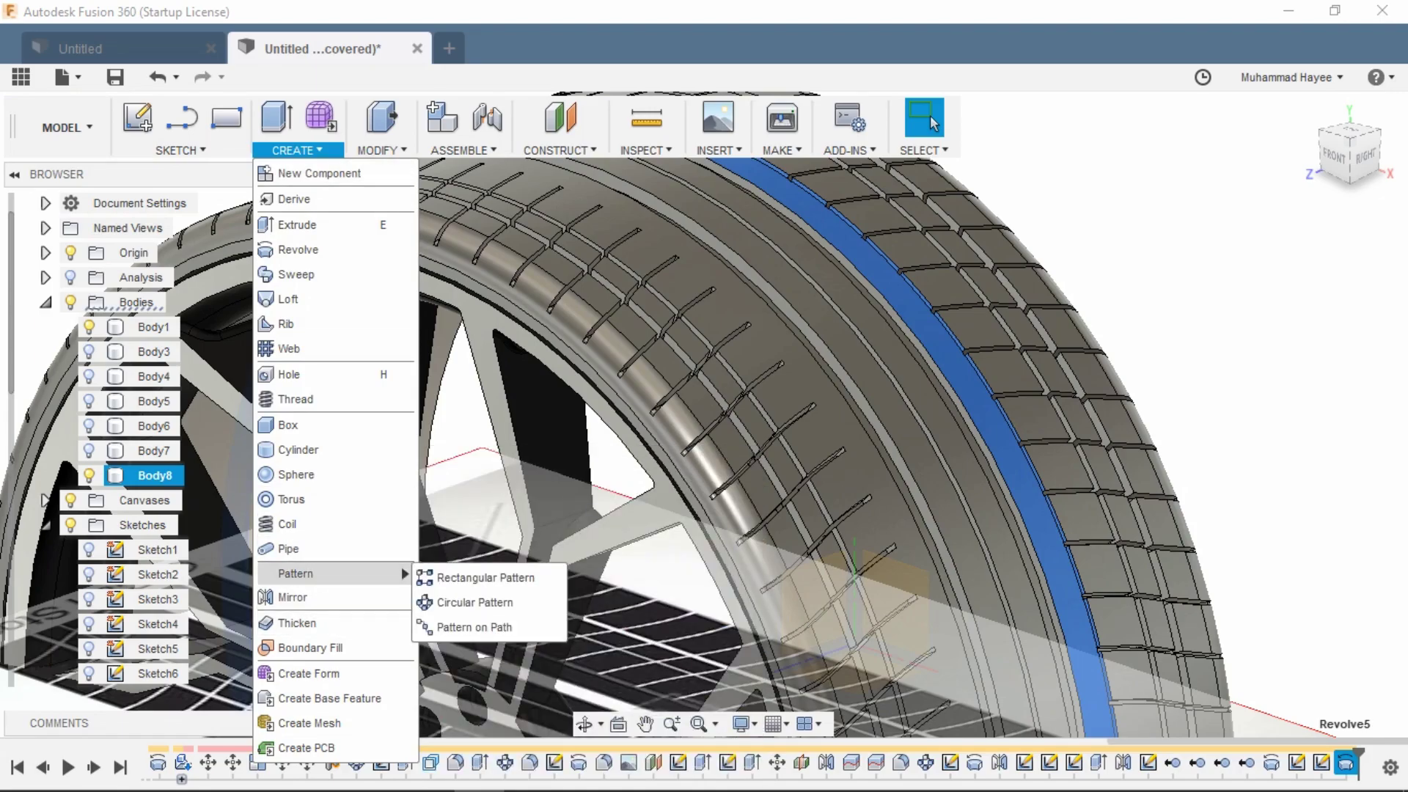
{"action": "left_click", "coordinate": [476, 602]}
{"action": "middle_click_drag", "start_coordinate": [704, 411], "coordinate": [506, 443], "text": "shift"}
{"action": "left_click", "coordinate": [1283, 375]}
{"action": "left_click", "coordinate": [880, 408]}
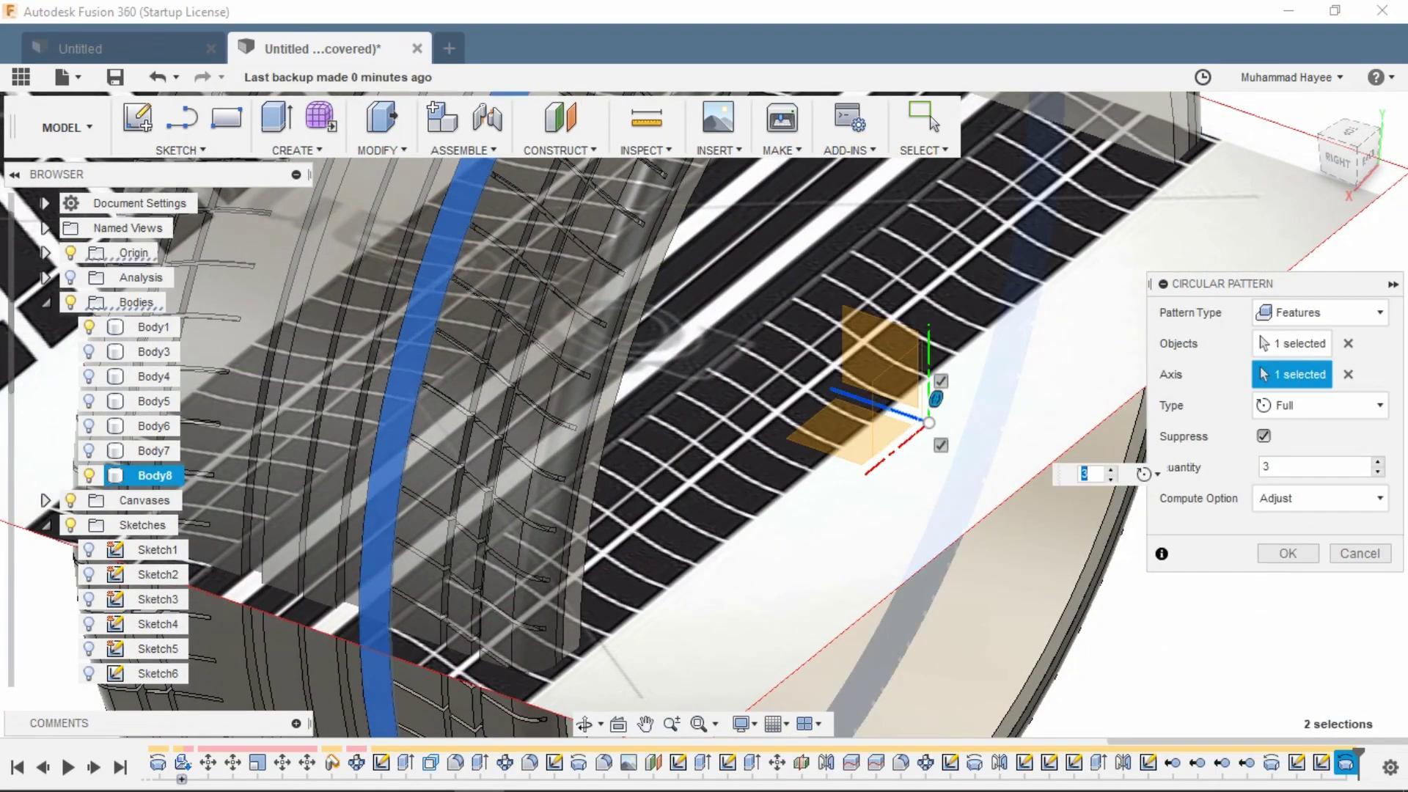
{"action": "key", "text": "Return"}
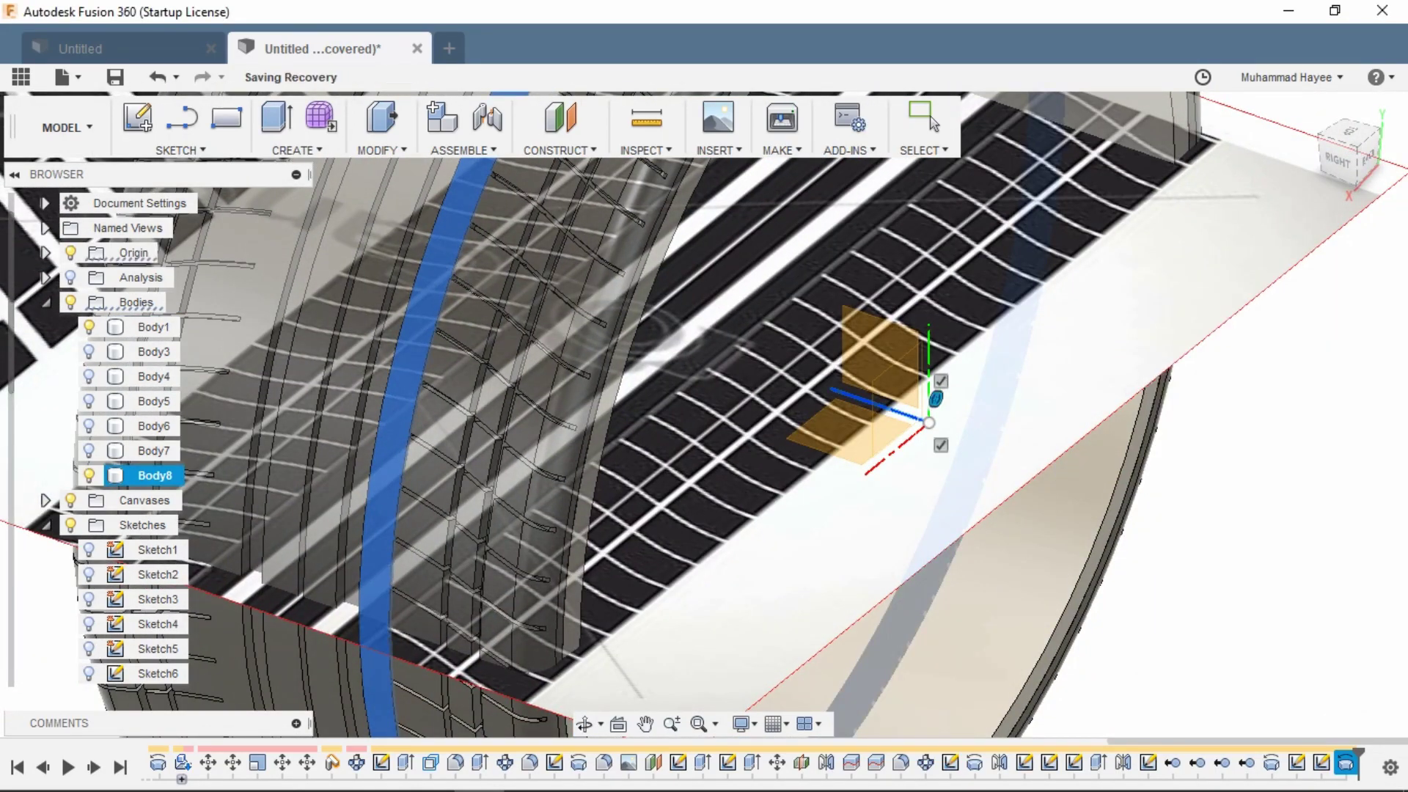
{"action": "scroll", "coordinate": [1133, 461], "scroll_direction": "down", "scroll_amount": 1}
{"action": "left_click", "coordinate": [585, 724]}
{"action": "left_click_drag", "start_coordinate": [558, 440], "coordinate": [741, 440]}
{"action": "key", "text": "Escape"}
Mirror the last revolved cut to the other side of the tyre about Plane3, with Features as the pattern type.
{"action": "left_click", "coordinate": [1346, 763]}
{"action": "left_click", "coordinate": [297, 150]}
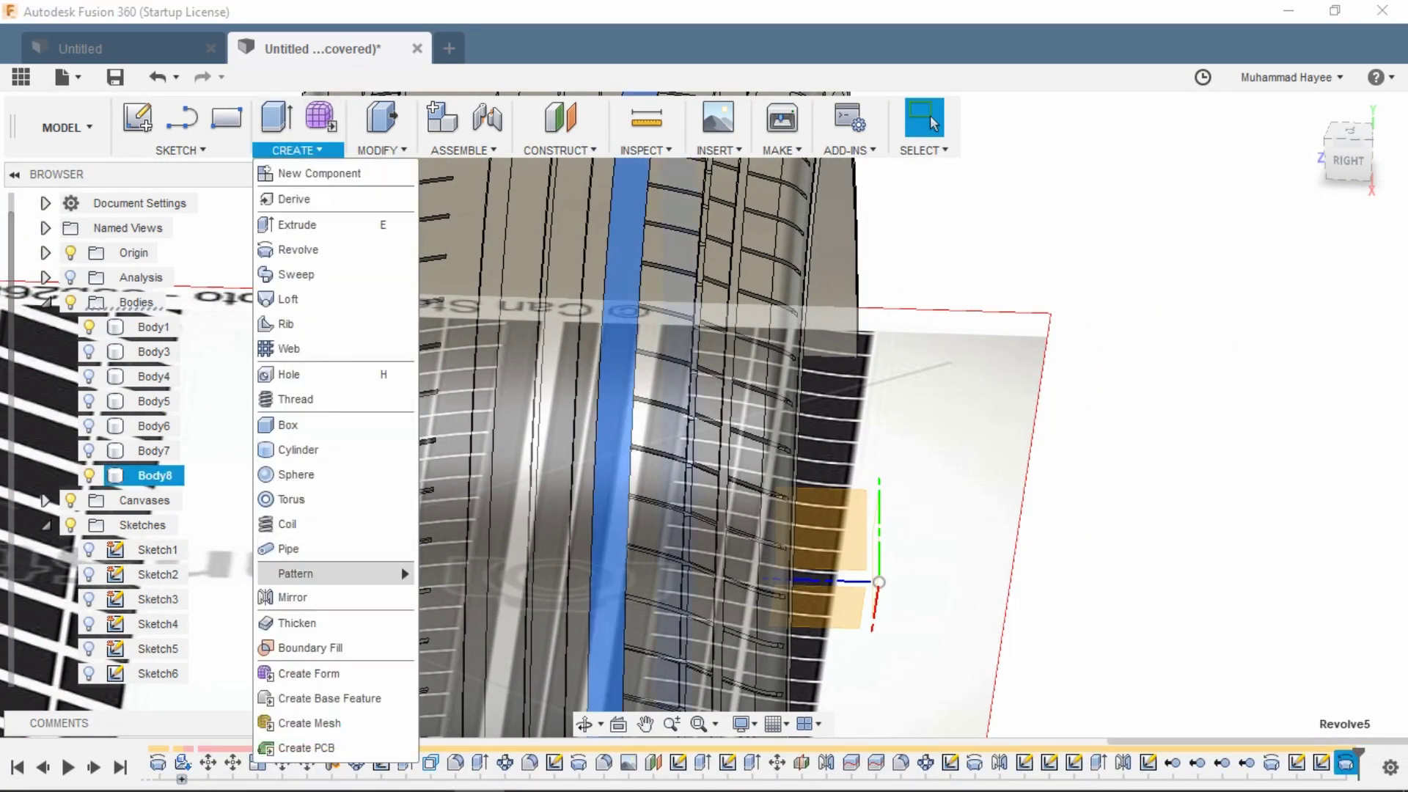
{"action": "left_click", "coordinate": [292, 597]}
{"action": "scroll", "coordinate": [132, 440], "scroll_direction": "down", "scroll_amount": 5}
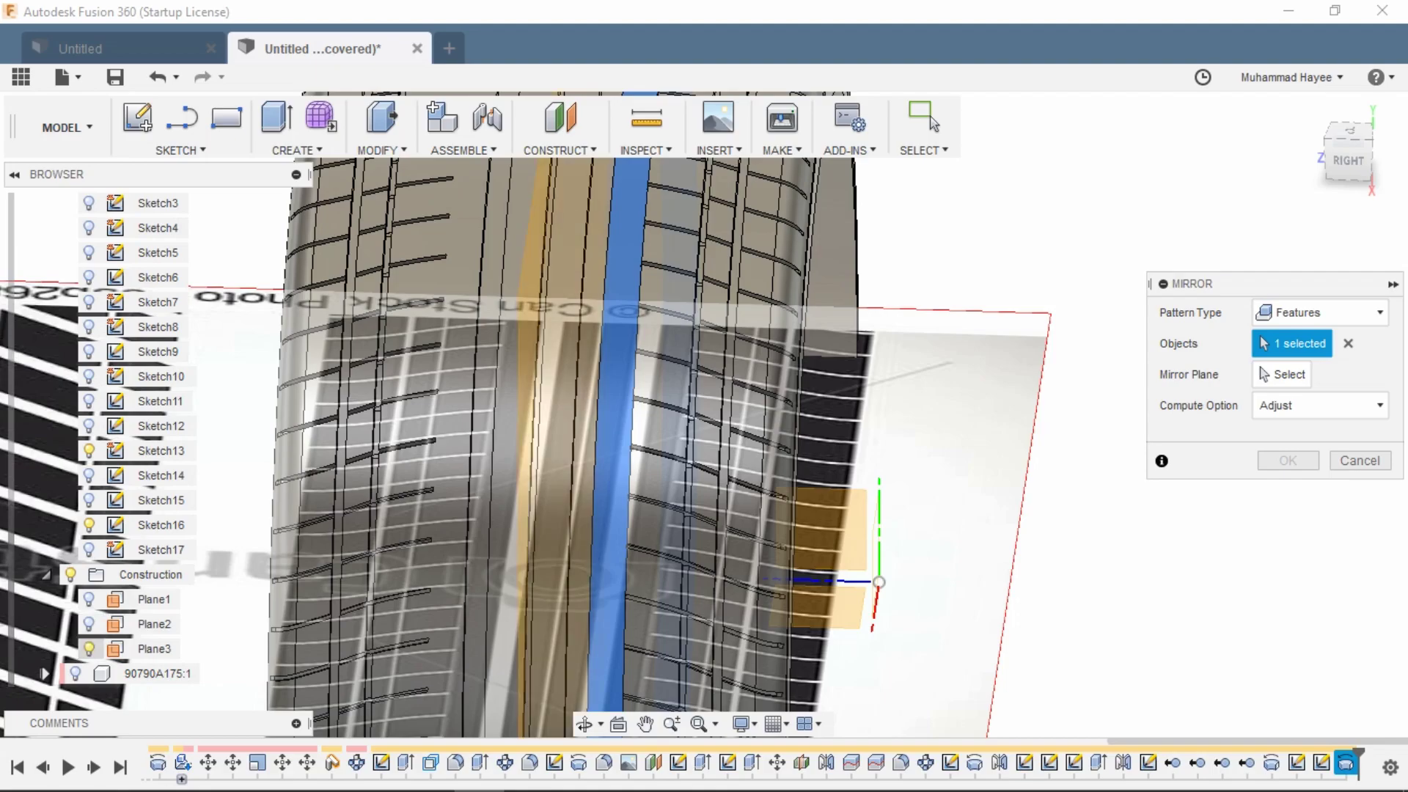
{"action": "left_click", "coordinate": [1282, 375]}
{"action": "left_click", "coordinate": [563, 381]}
{"action": "left_click", "coordinate": [1288, 460]}
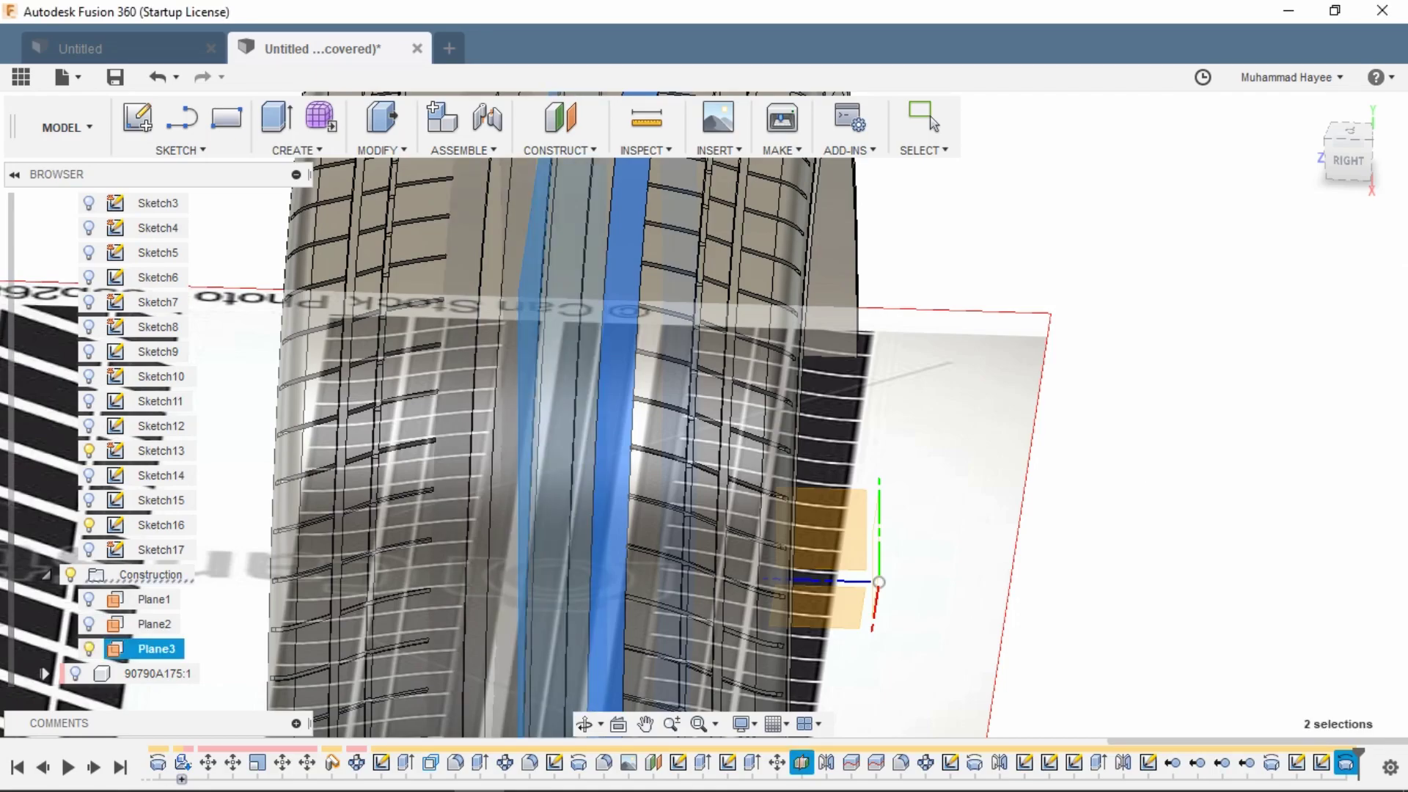
{"action": "middle_click_drag", "start_coordinate": [568, 411], "coordinate": [477, 334], "text": "shift"}
Hide the tread canvases and show the bolt component 90790A175:1 in the wheel.
{"action": "left_click", "coordinate": [71, 575]}
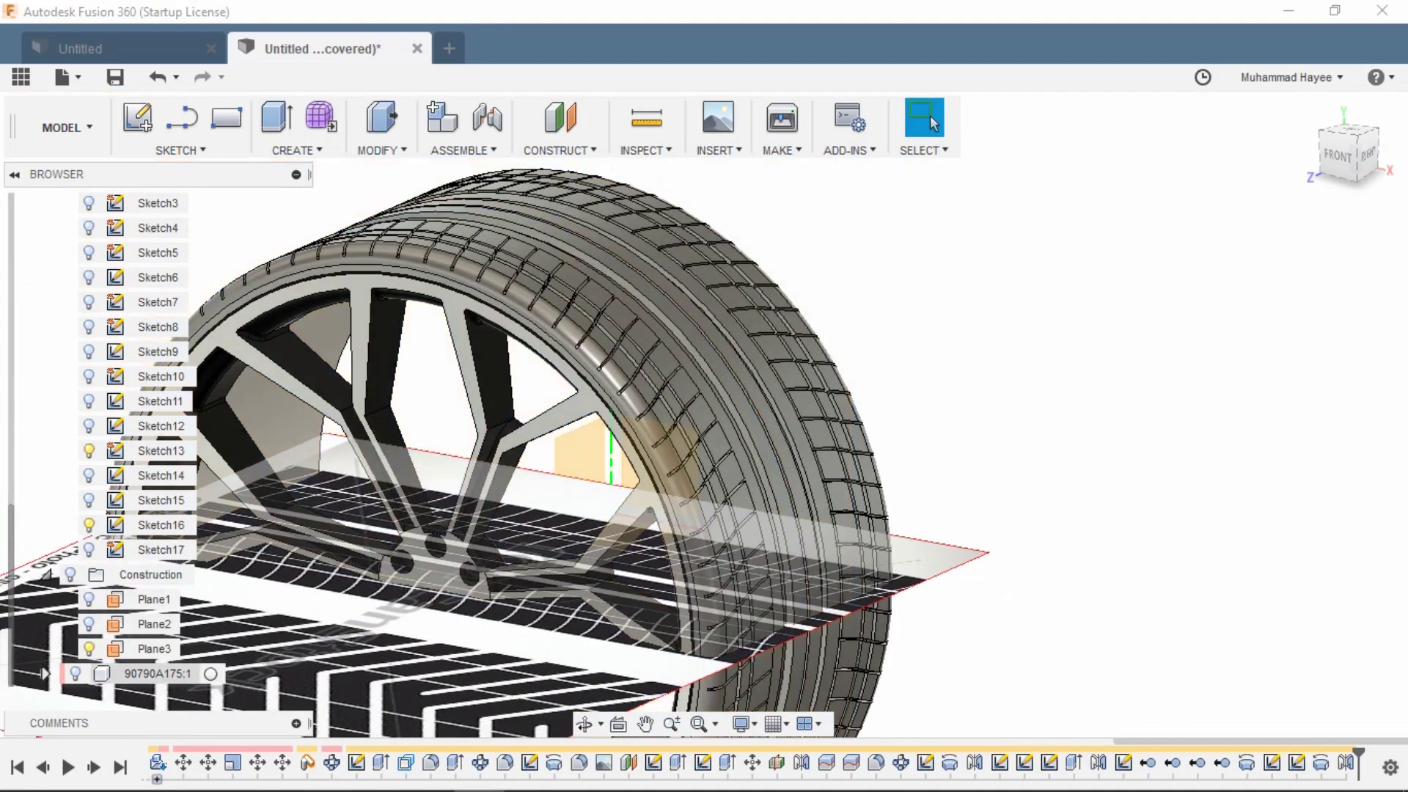
{"action": "scroll", "coordinate": [88, 440], "scroll_direction": "down", "scroll_amount": 4}
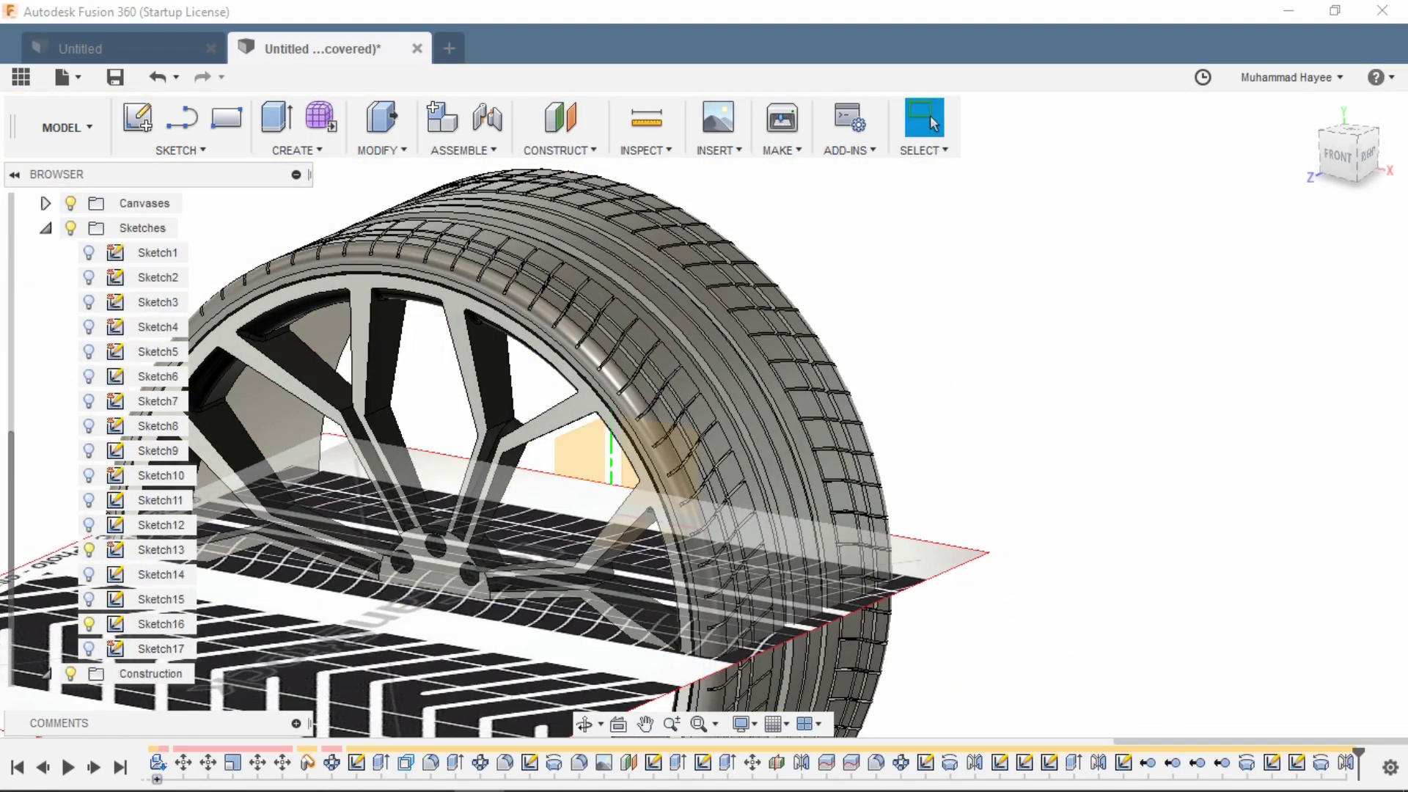
{"action": "scroll", "coordinate": [46, 327], "scroll_direction": "up", "scroll_amount": 2}
{"action": "left_click", "coordinate": [45, 327]}
{"action": "left_click", "coordinate": [45, 575]}
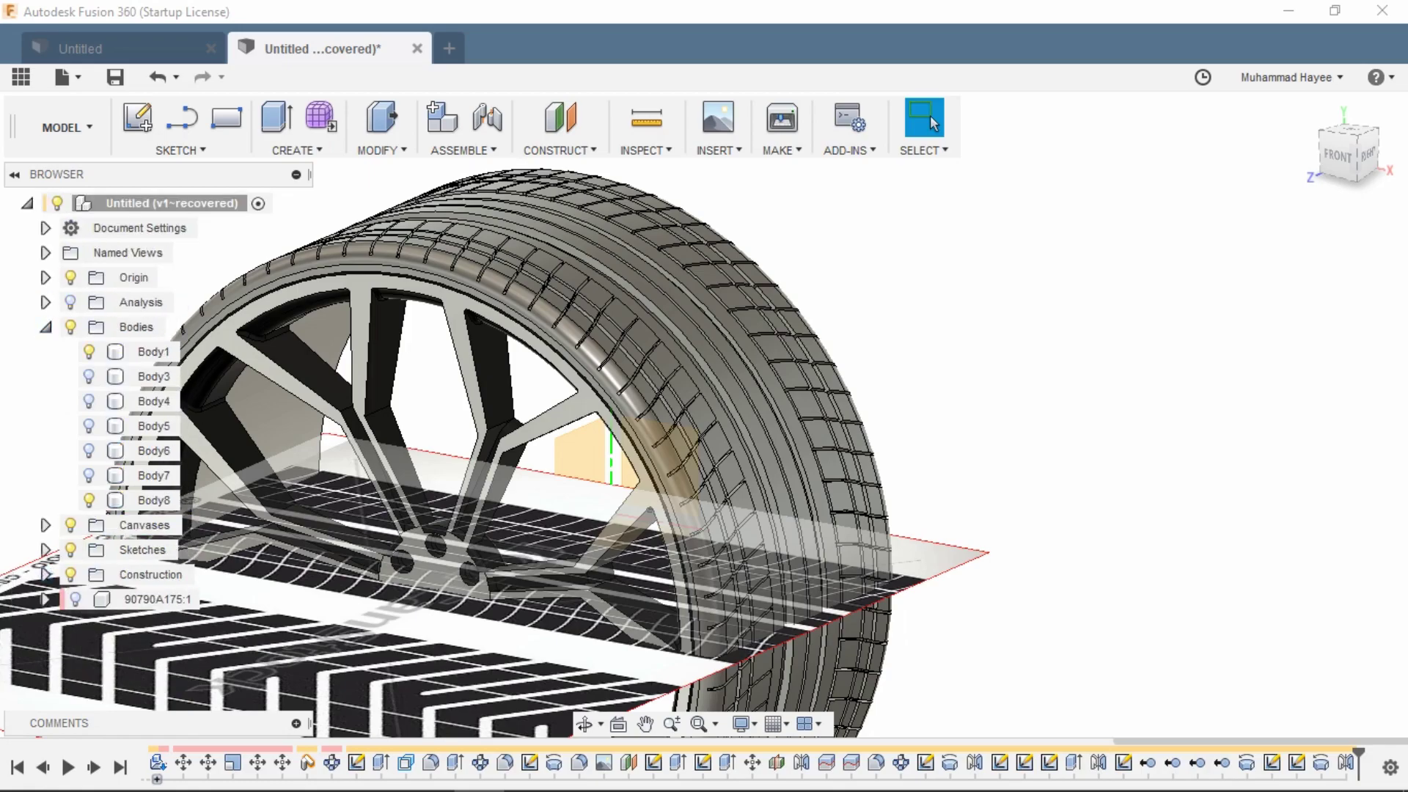
{"action": "left_click", "coordinate": [70, 525]}
{"action": "left_click", "coordinate": [584, 725]}
{"action": "mouse_move", "coordinate": [778, 455]}
{"action": "left_mouse_down"}
{"action": "mouse_move", "coordinate": [528, 396]}
{"action": "mouse_move", "coordinate": [778, 455]}
{"action": "left_mouse_up"}
{"action": "key", "text": "Escape"}
Apply the Rubber - Weathered appearance from the library to the tyre, Body8.
{"action": "key", "text": "a"}
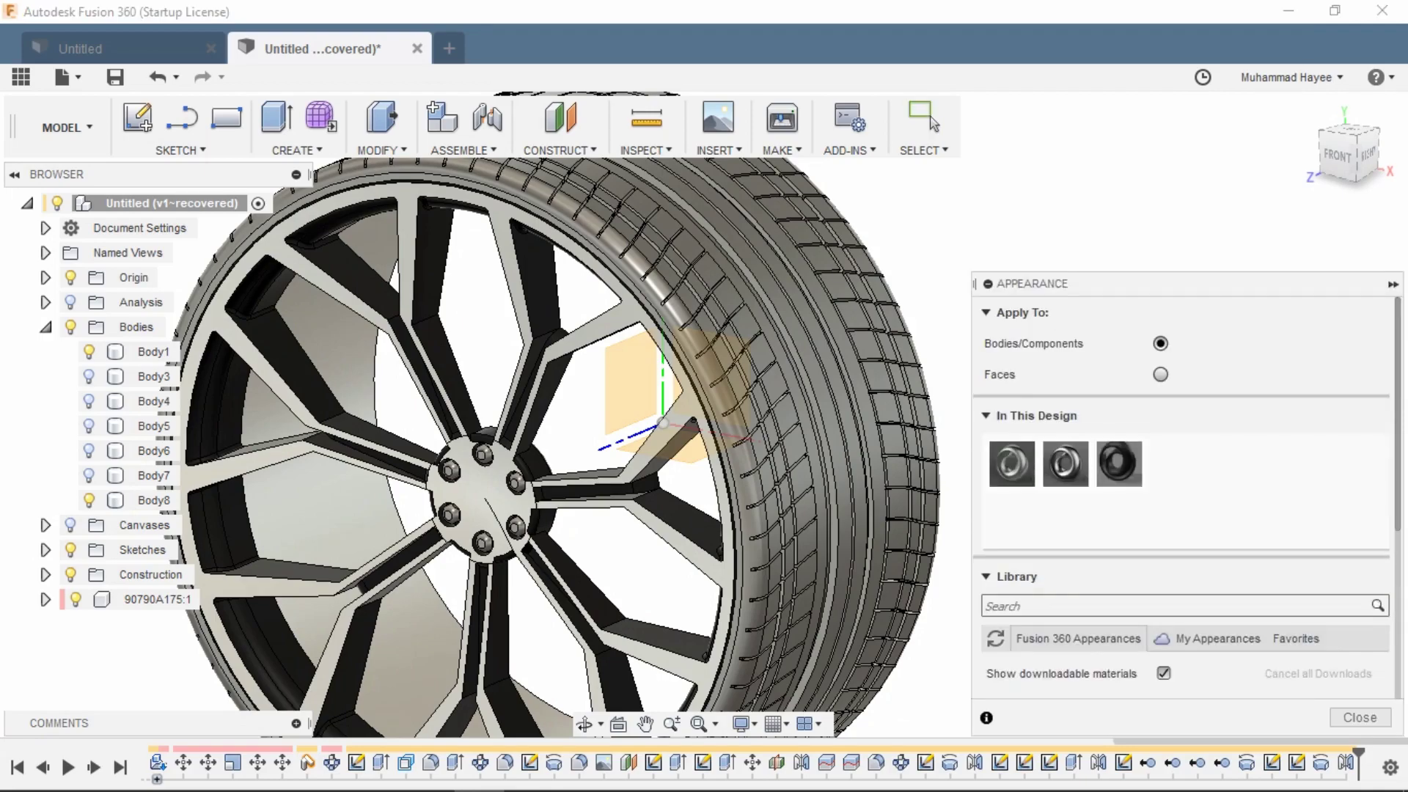
{"action": "scroll", "coordinate": [1180, 513], "scroll_direction": "down", "scroll_amount": 5}
{"action": "left_click", "coordinate": [1016, 488]}
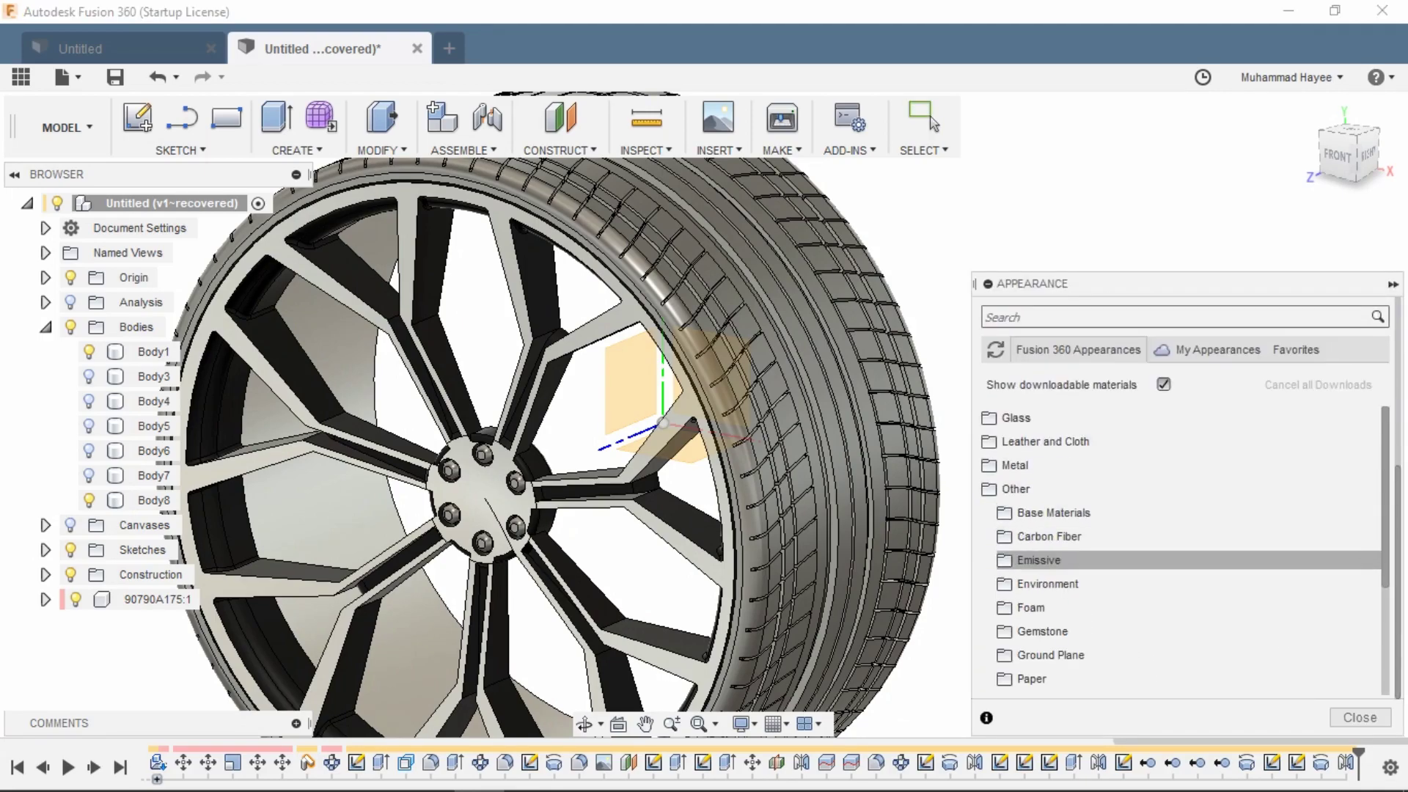
{"action": "scroll", "coordinate": [1181, 551], "scroll_direction": "down", "scroll_amount": 3}
{"action": "left_click", "coordinate": [1036, 608]}
{"action": "scroll", "coordinate": [1036, 608], "scroll_direction": "down", "scroll_amount": 3}
{"action": "scroll", "coordinate": [1181, 550], "scroll_direction": "down", "scroll_amount": 3}
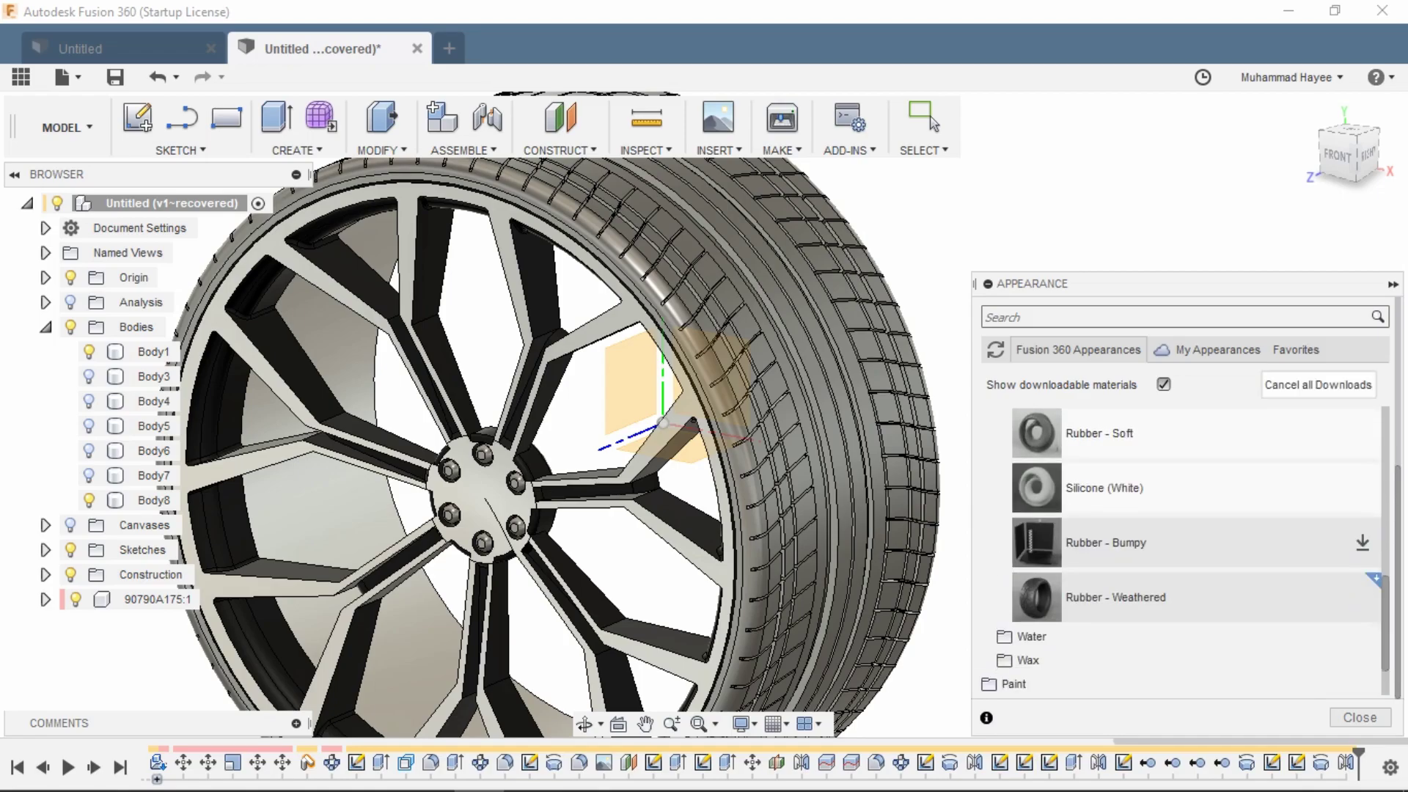
{"action": "left_click_drag", "start_coordinate": [1036, 598], "coordinate": [155, 502]}
{"action": "left_click", "coordinate": [1393, 284]}
Switch to the Render workspace and turn the wheel to a more frontal view.
{"action": "left_click", "coordinate": [68, 127]}
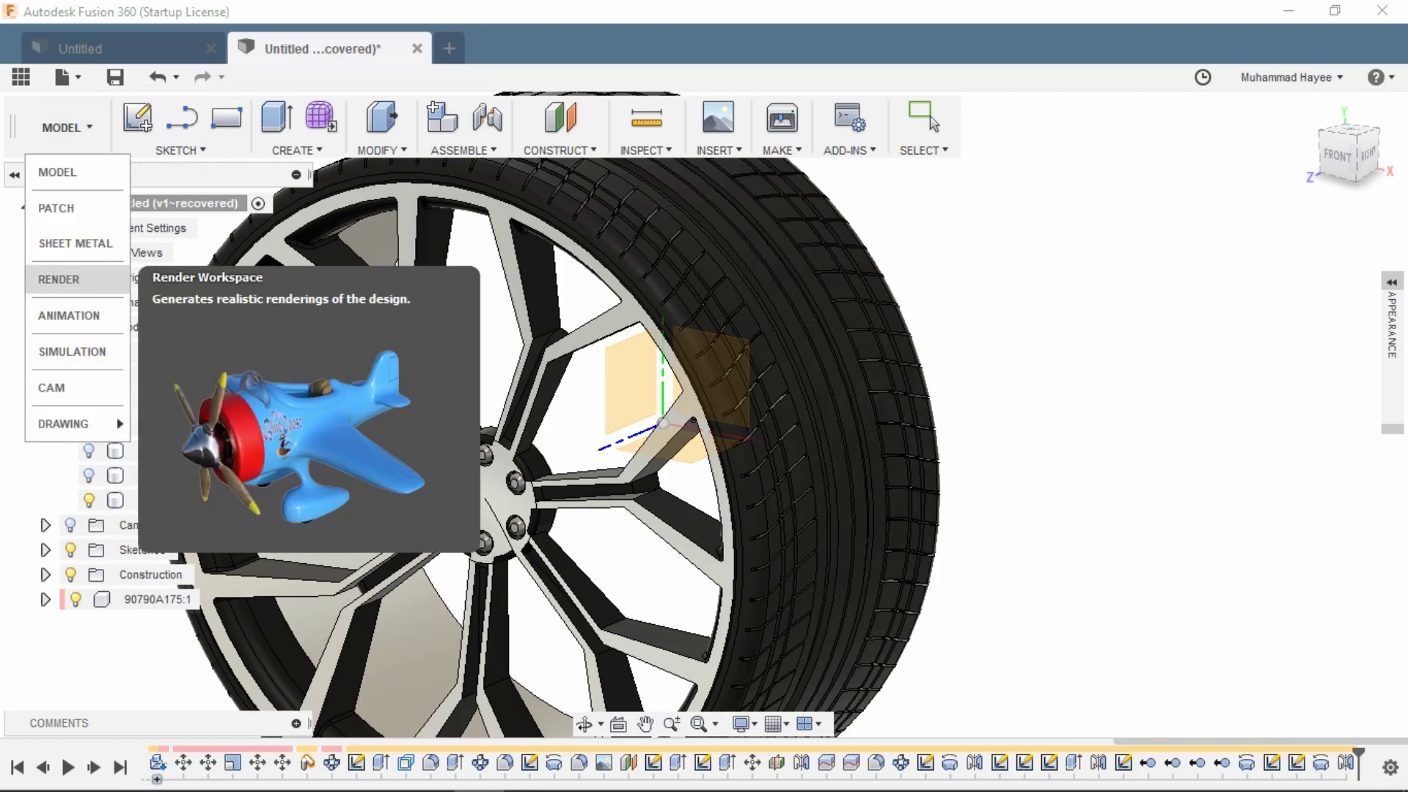
{"action": "left_click", "coordinate": [59, 280]}
{"action": "middle_click_drag", "start_coordinate": [660, 352], "coordinate": [612, 378], "text": "shift"}
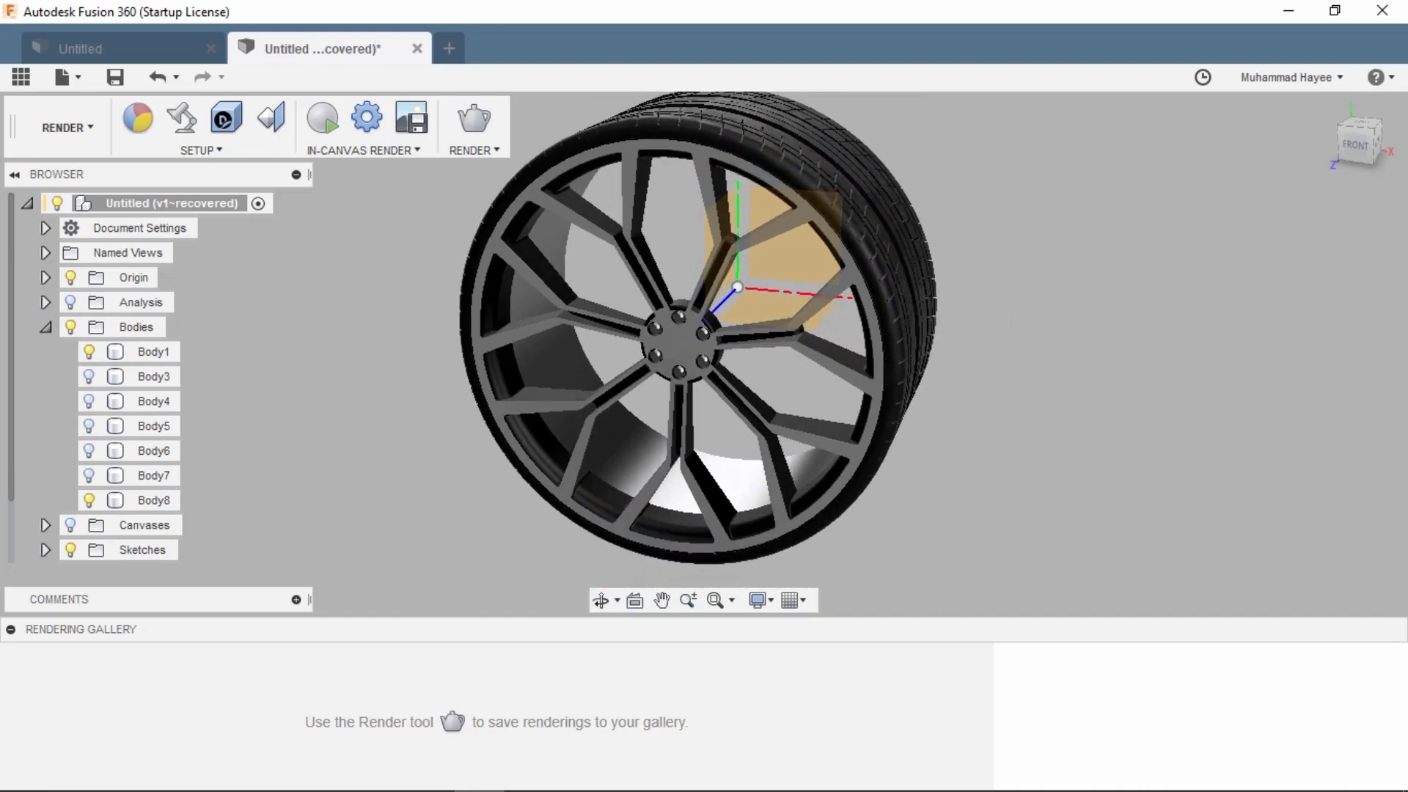